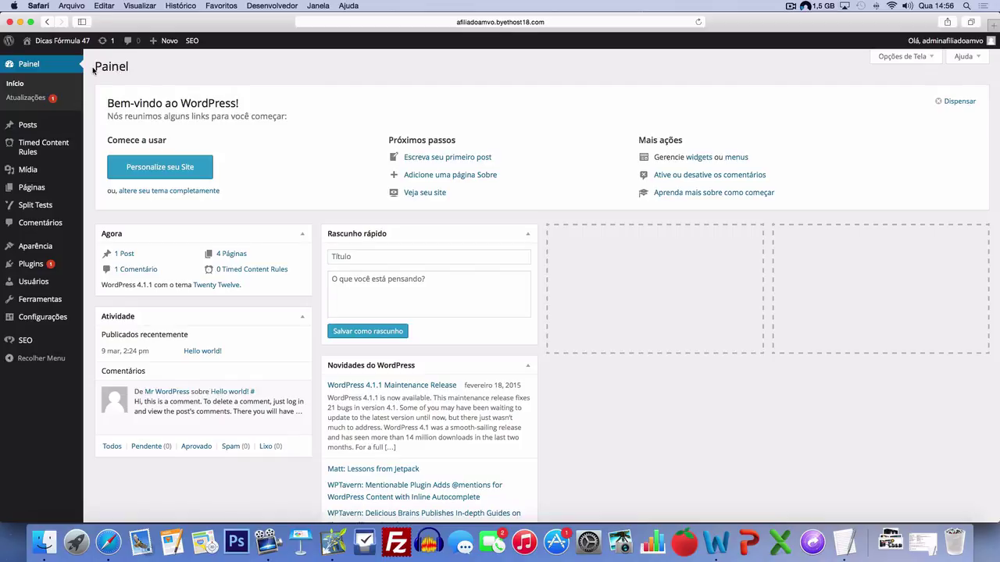
# - Visit the Dicas Fórmula 47 site's home page and examine its default layout, post and sidebar
pyautogui.moveTo(49, 42)
pyautogui.click(49, 63)
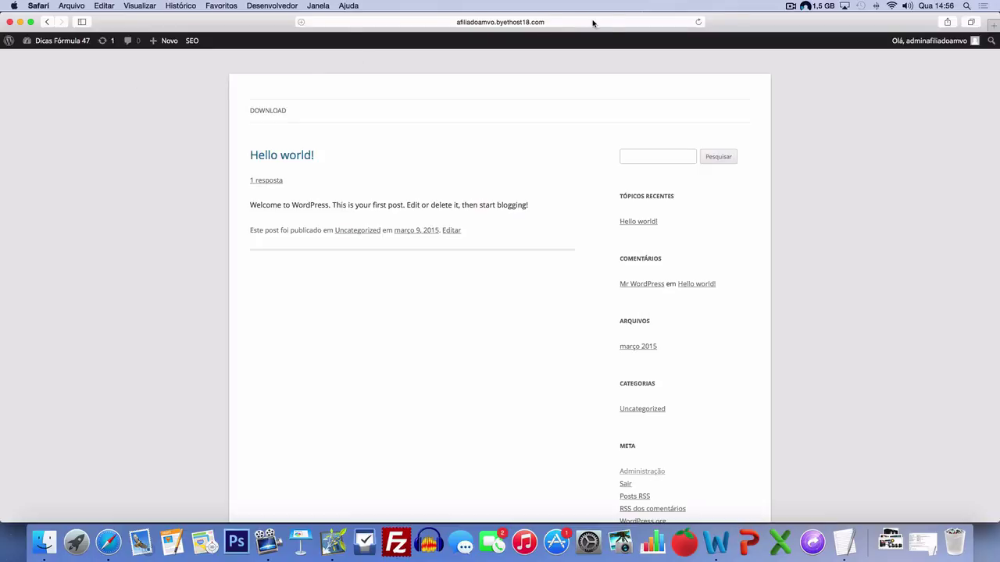
pyautogui.click(593, 23)
pyautogui.click(348, 22)
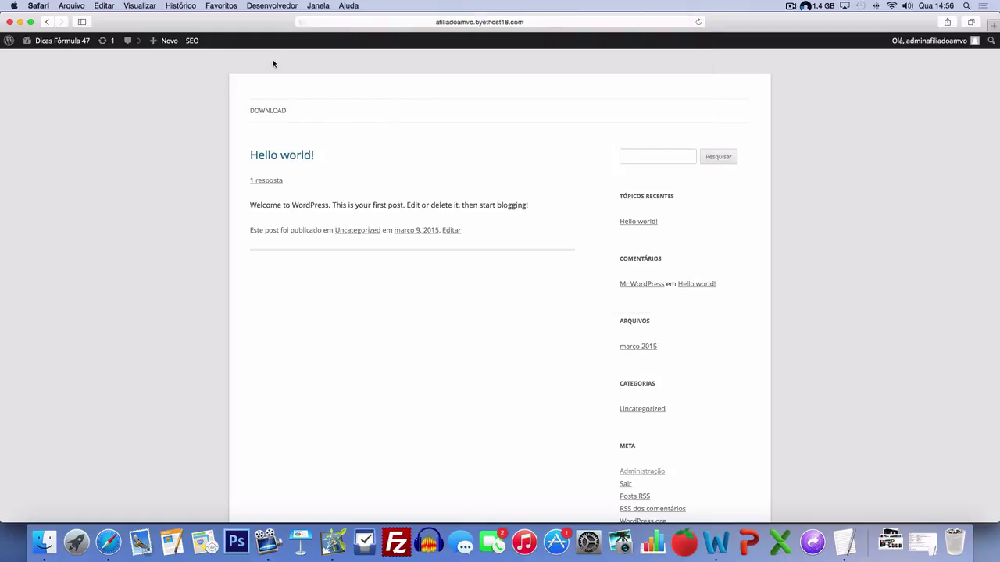
pyautogui.press('Return')
pyautogui.scroll(-3, 392, 128)
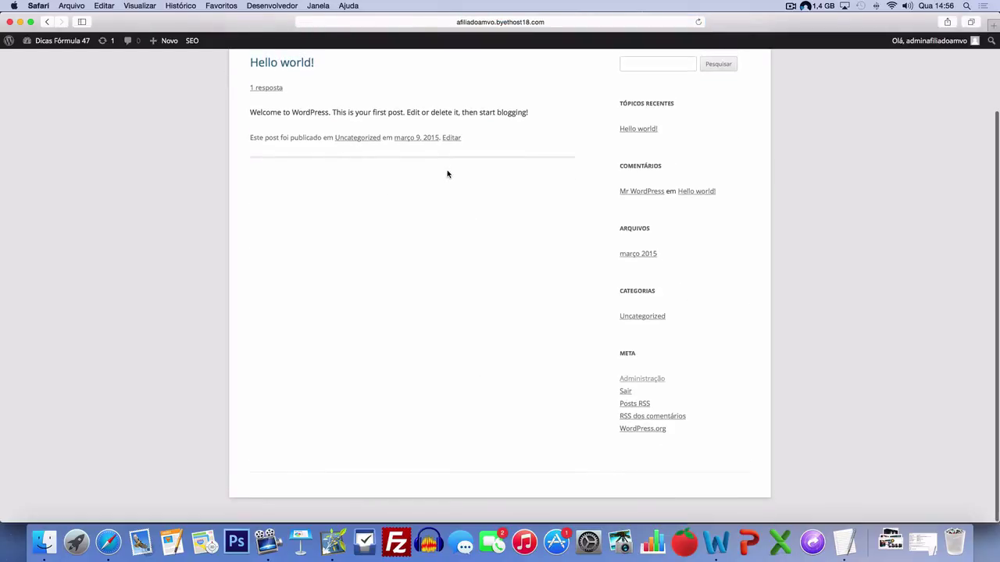
pyautogui.scroll(3, 449, 172)
pyautogui.scroll(-3, 375, 213)
pyautogui.scroll(3, 441, 242)
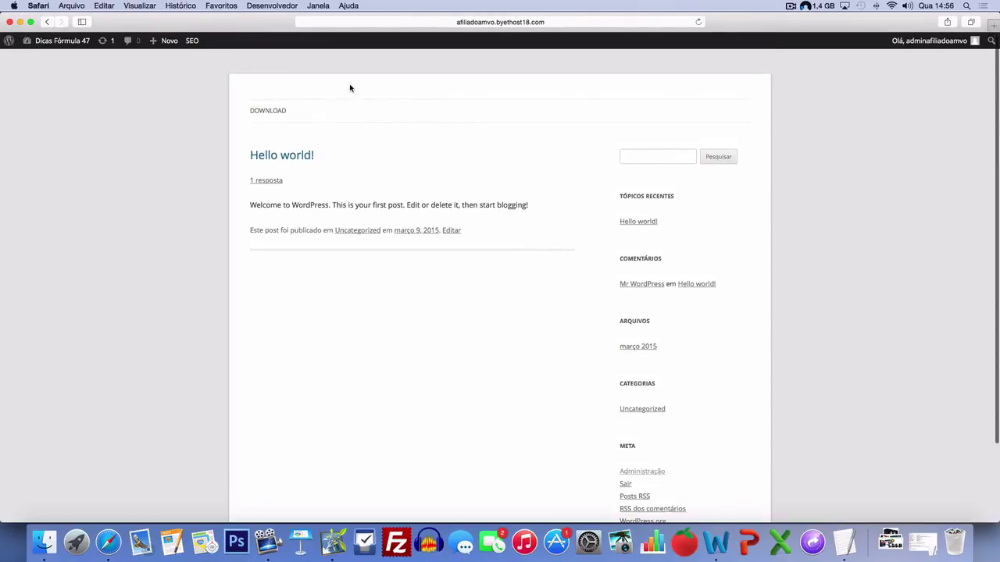
pyautogui.scroll(-3, 336, 84)
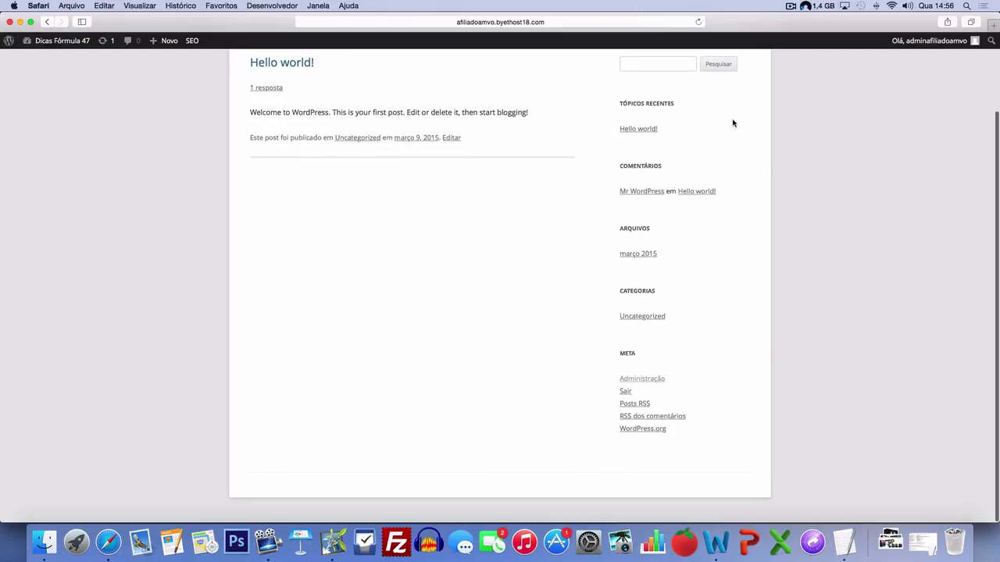
pyautogui.scroll(3, 489, 156)
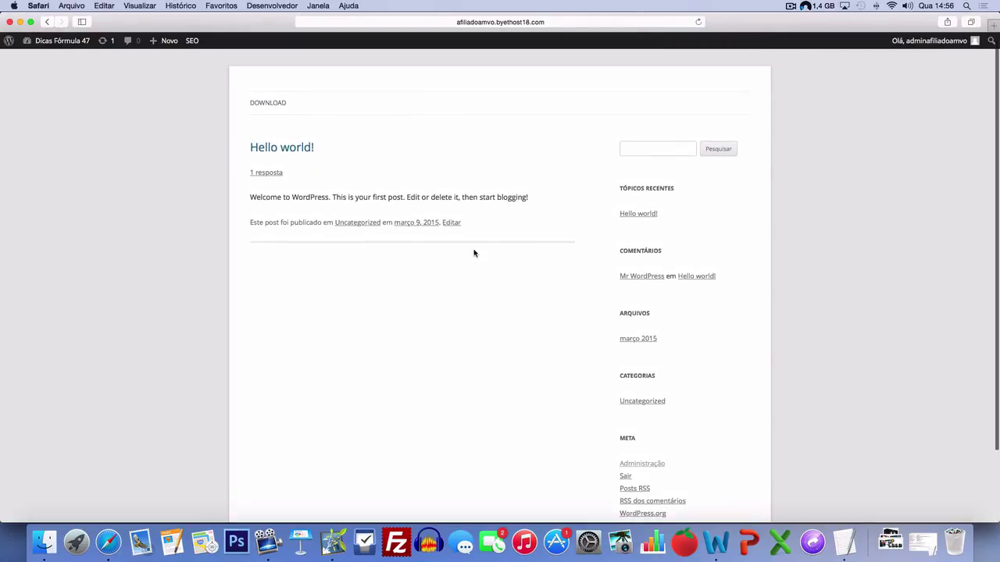
pyautogui.scroll(-2, 474, 252)
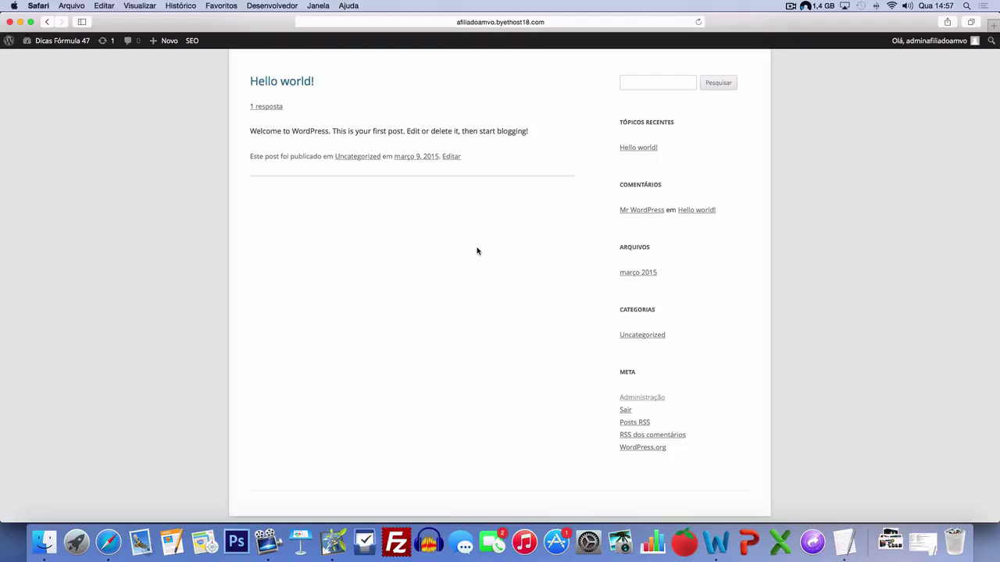
pyautogui.scroll(3, 484, 242)
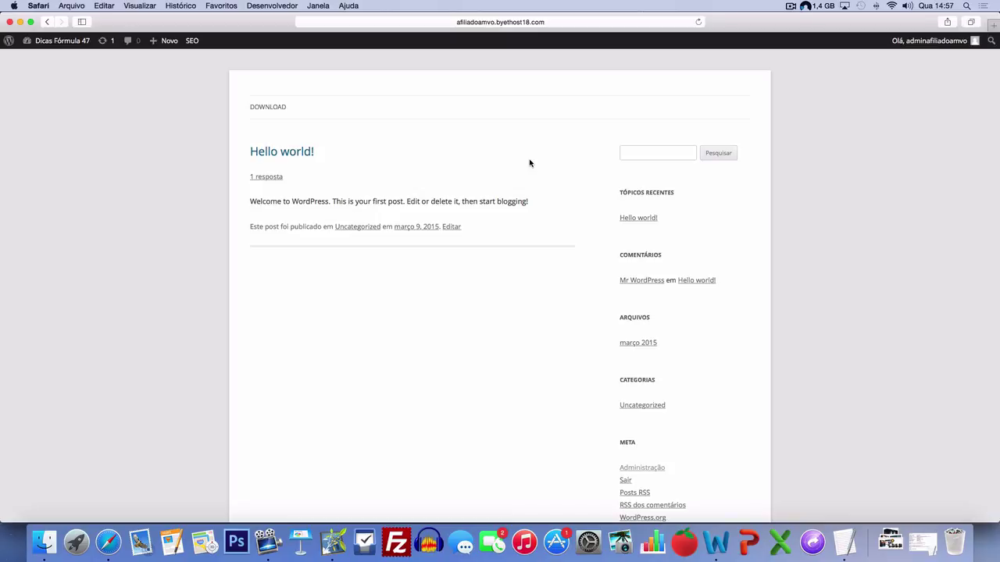
pyautogui.scroll(1, 530, 163)
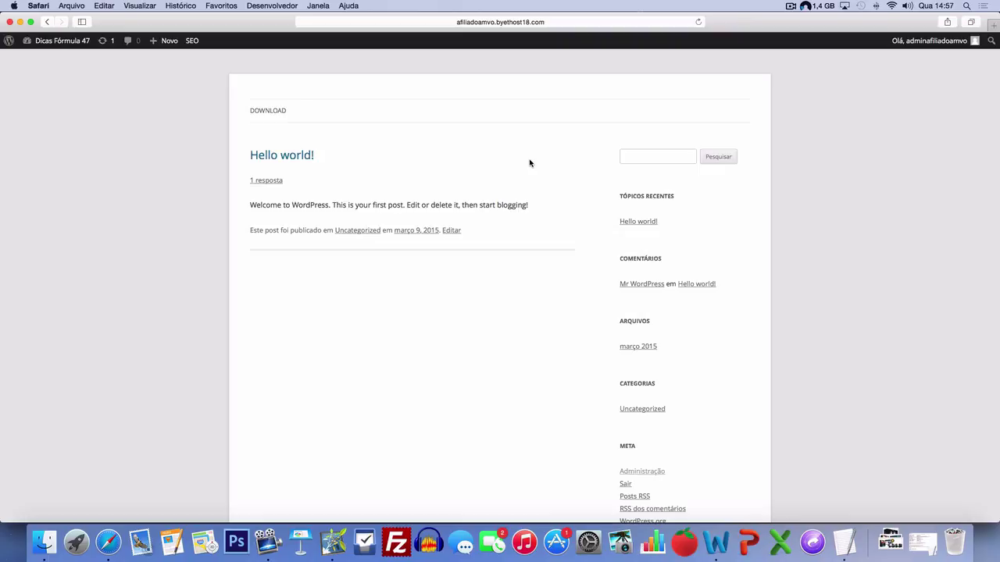
# - Open formula47.com.br in a new browser tab and examine the layout of its e-mail capture page
pyautogui.click(994, 26)
pyautogui.write('formula47.com.br')
pyautogui.press('Return')
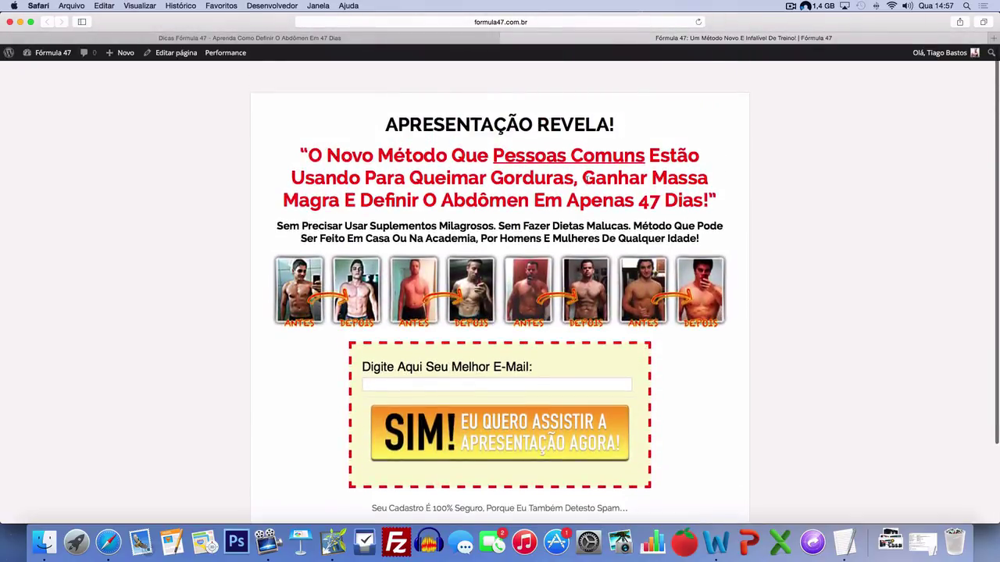
pyautogui.scroll(-2, 585, 178)
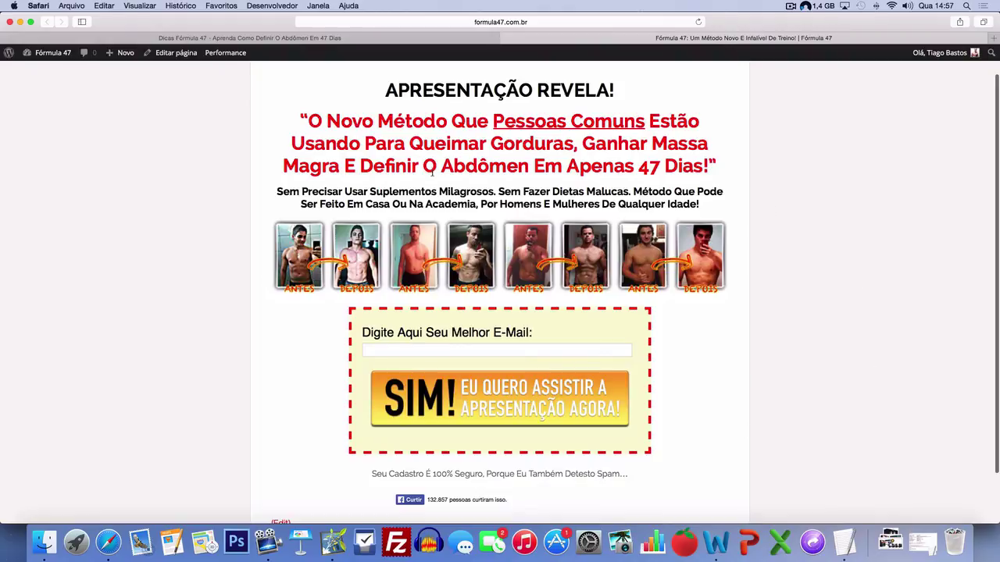
pyautogui.scroll(2, 432, 173)
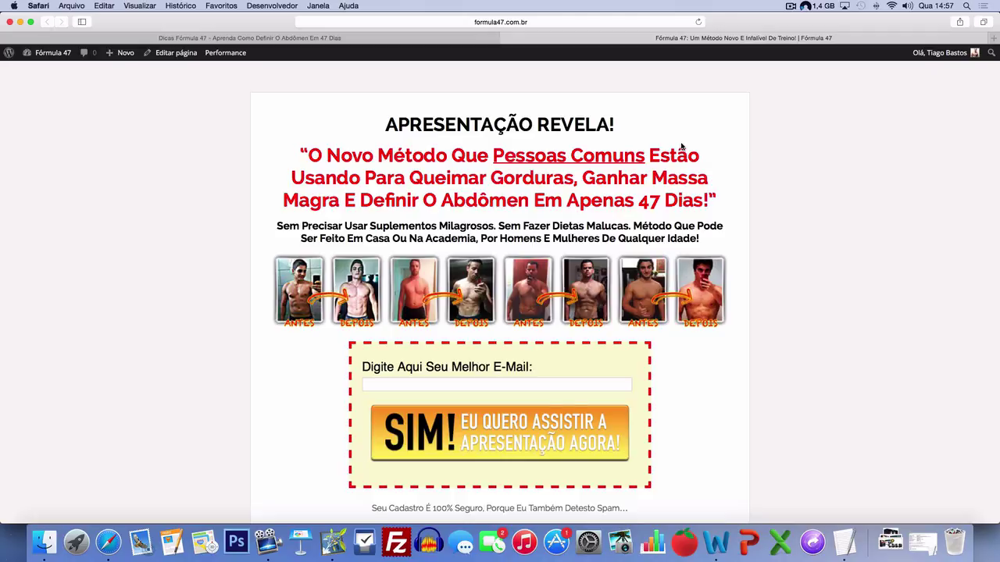
pyautogui.scroll(-2, 681, 146)
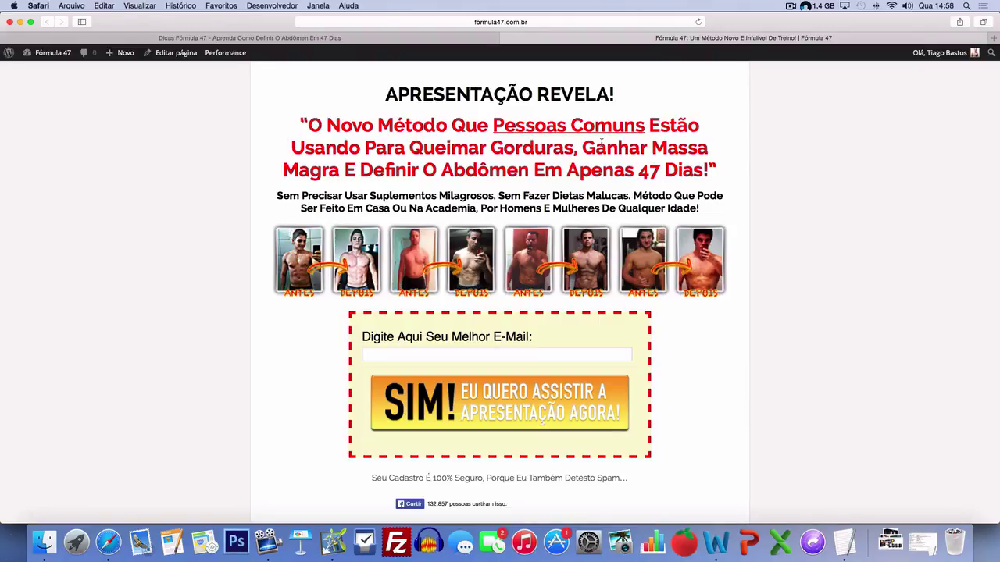
pyautogui.scroll(2, 600, 141)
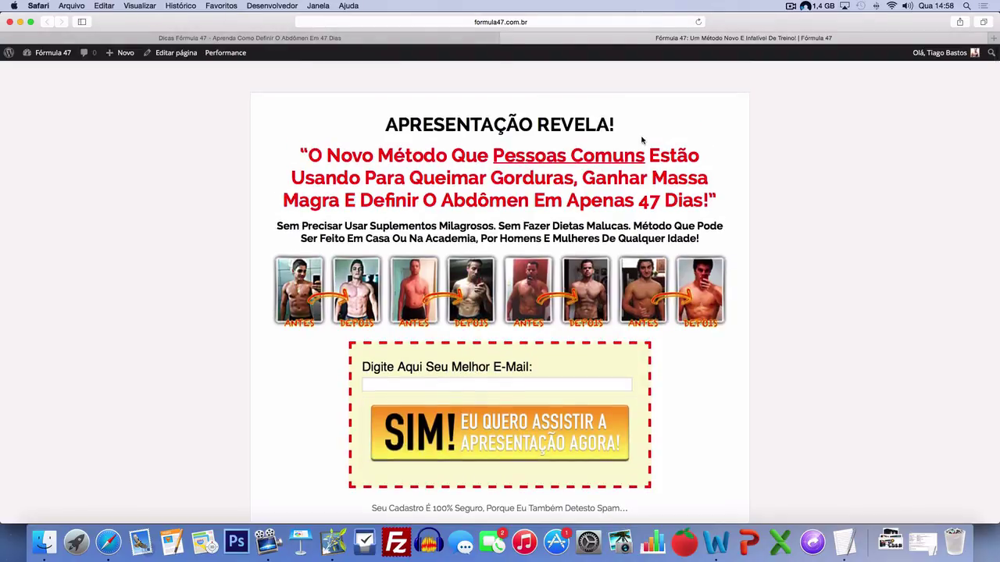
pyautogui.scroll(-3, 785, 174)
pyautogui.scroll(2, 785, 176)
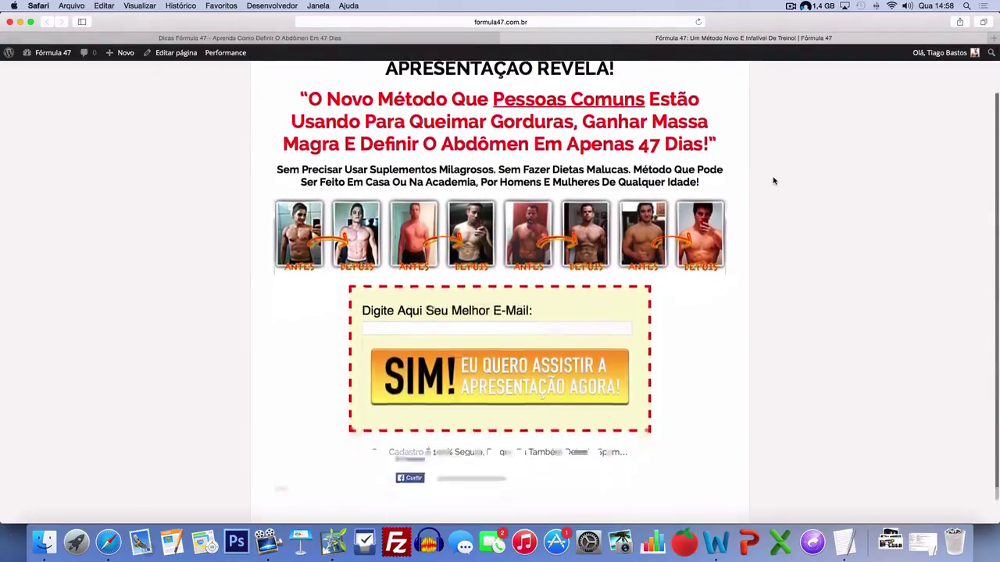
pyautogui.scroll(-2, 771, 182)
pyautogui.scroll(3, 767, 185)
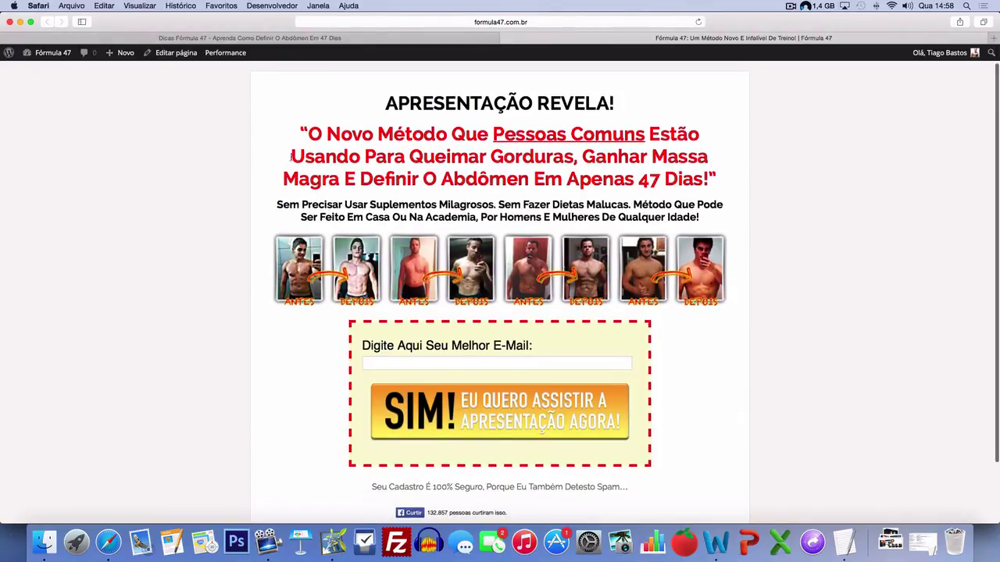
# - Switch to Finder to look over the image files in the Arquivos folder, and return to Safari
pyautogui.click(44, 541)
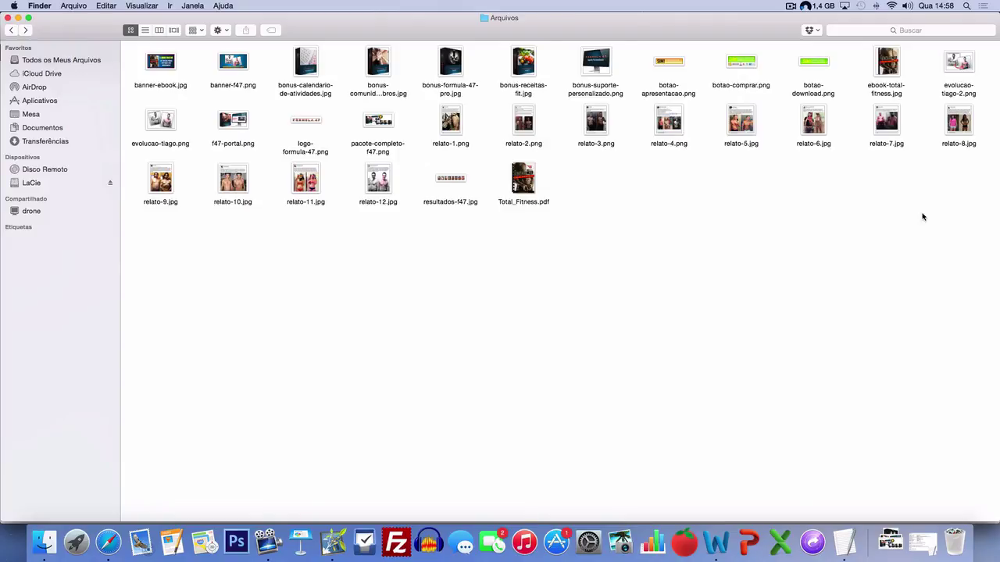
pyautogui.click(109, 540)
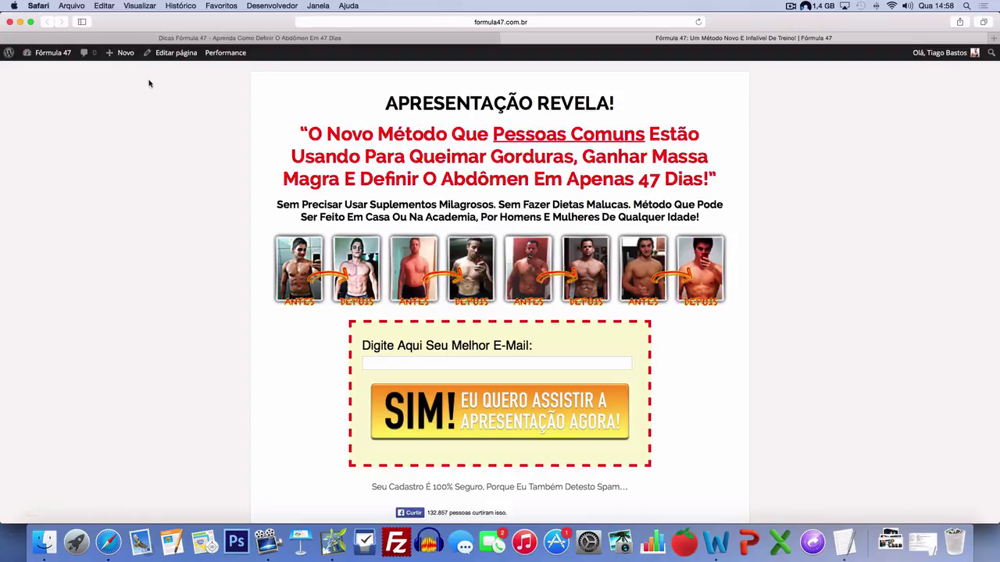
# - Create a new page on the Dicas Fórmula 47 site and title it "Principal"
pyautogui.click(171, 40)
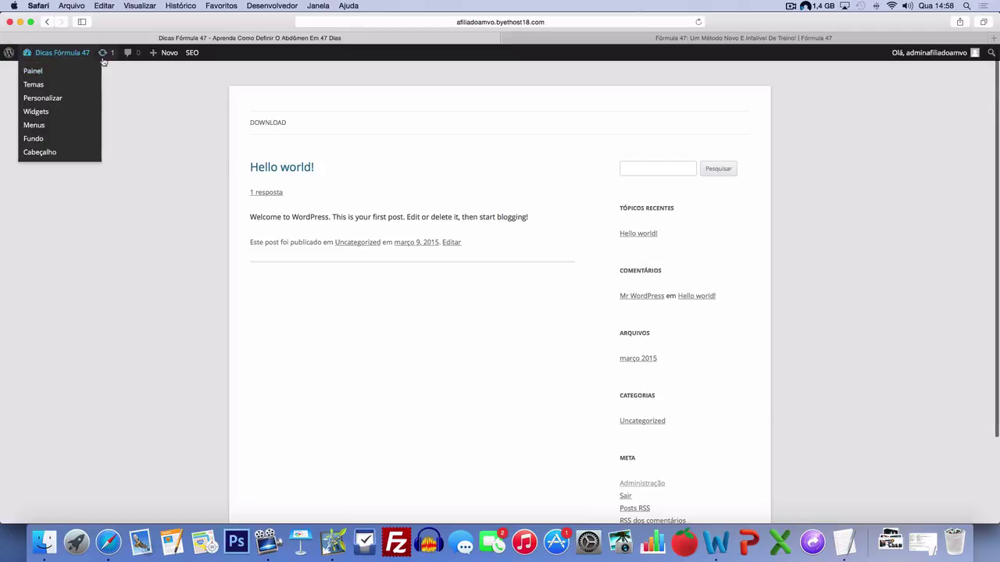
pyautogui.moveTo(160, 53)
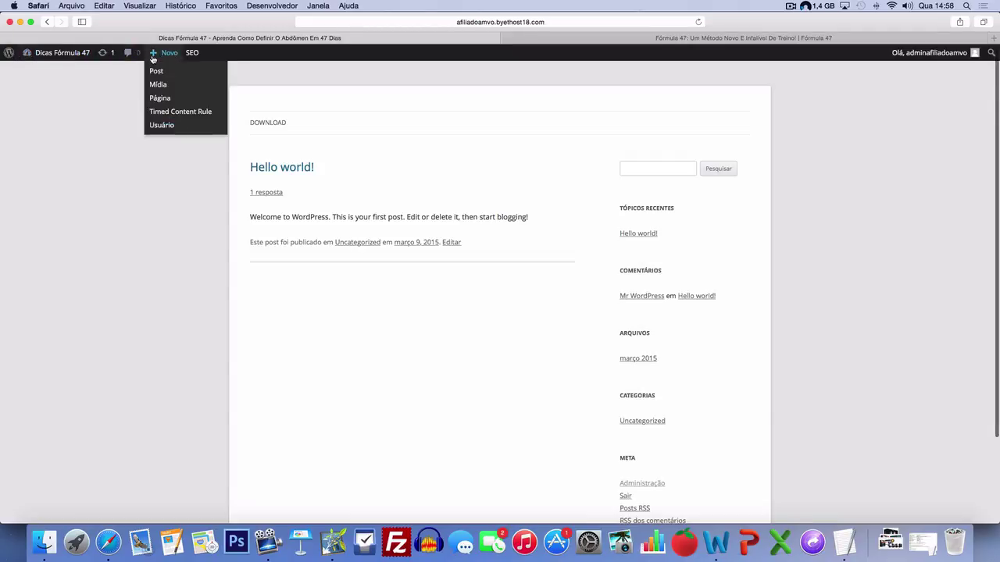
pyautogui.click(160, 97)
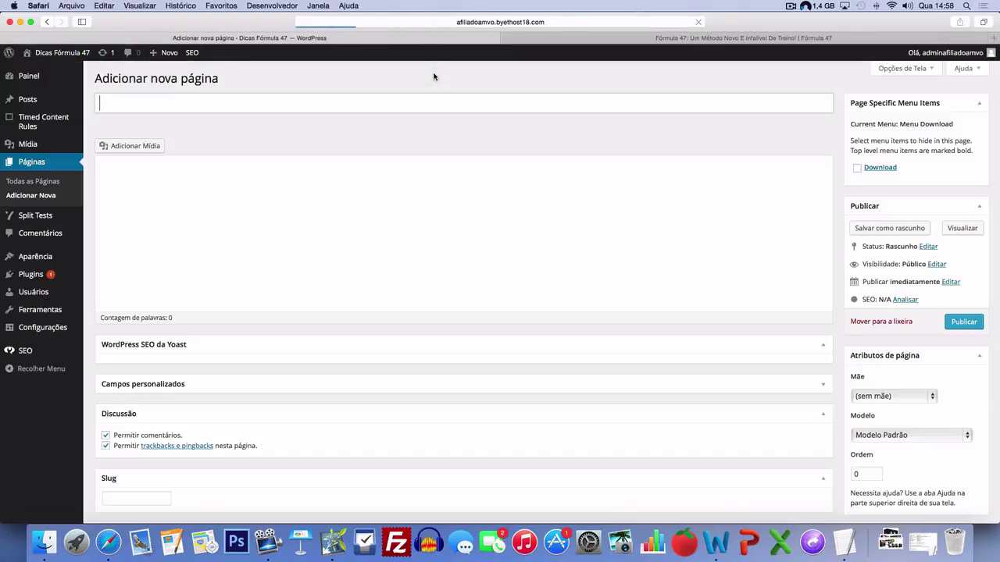
pyautogui.click(395, 99)
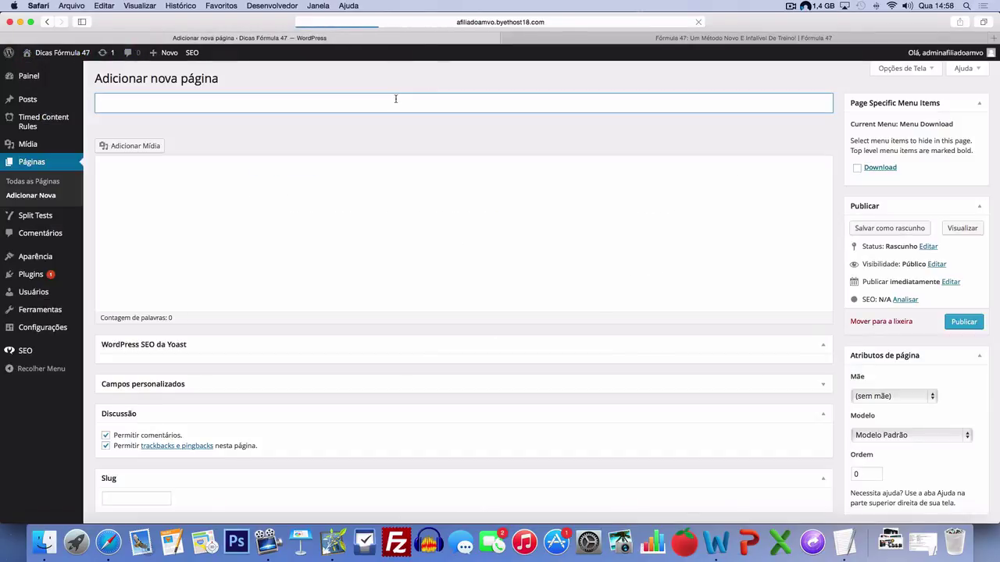
pyautogui.write('P')
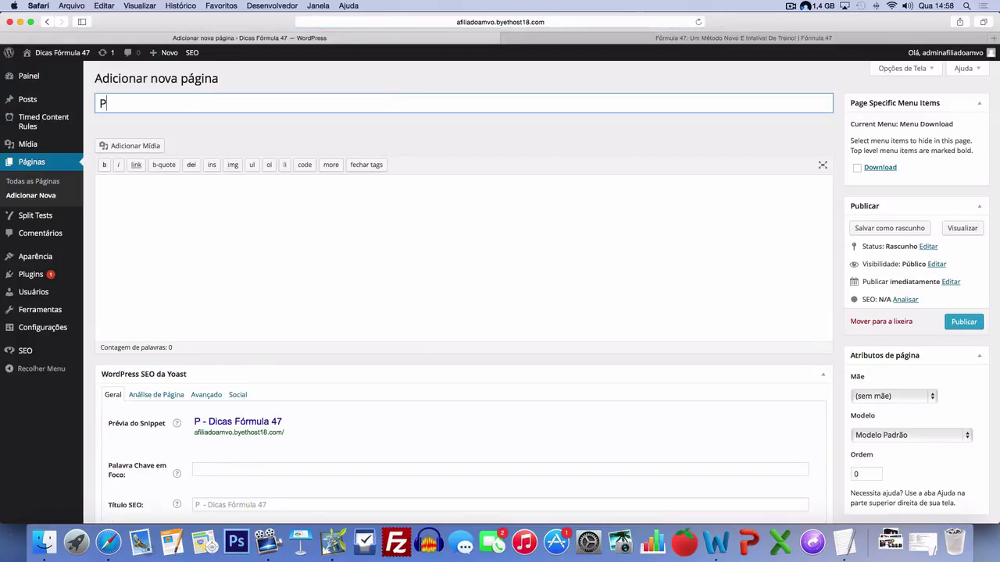
pyautogui.write('rincipal')
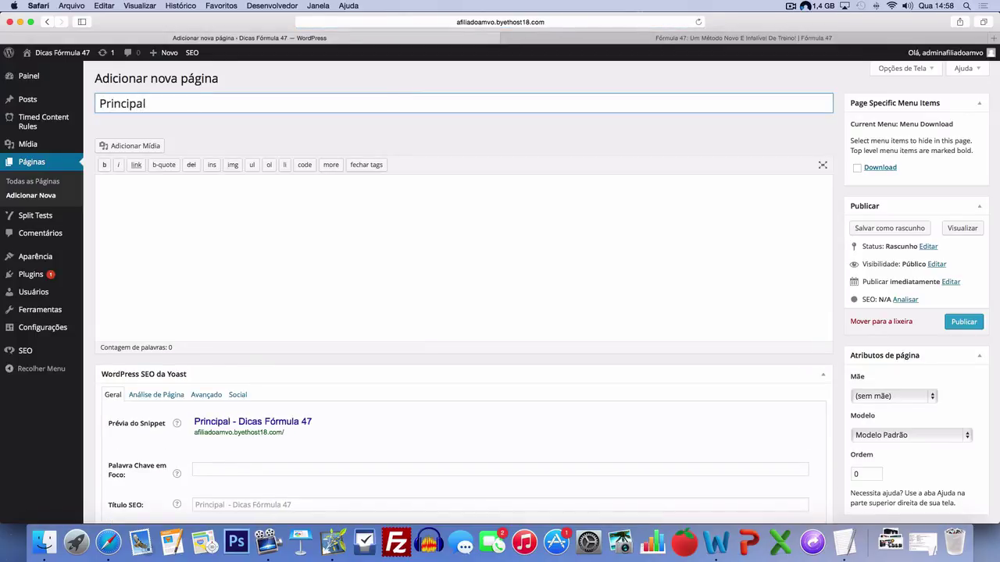
# - Copy the heading "APRESENTAÇÃO REVELA!" from the formula47.com.br page
pyautogui.click(402, 179)
pyautogui.click(656, 37)
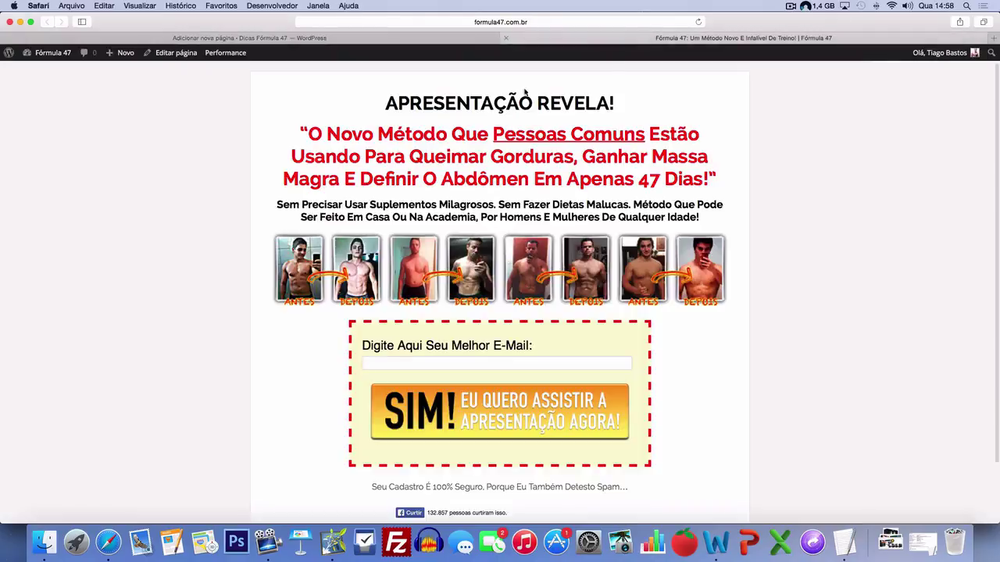
pyautogui.moveTo(387, 106); pyautogui.dragTo(617, 105)
pyautogui.press('super+c')
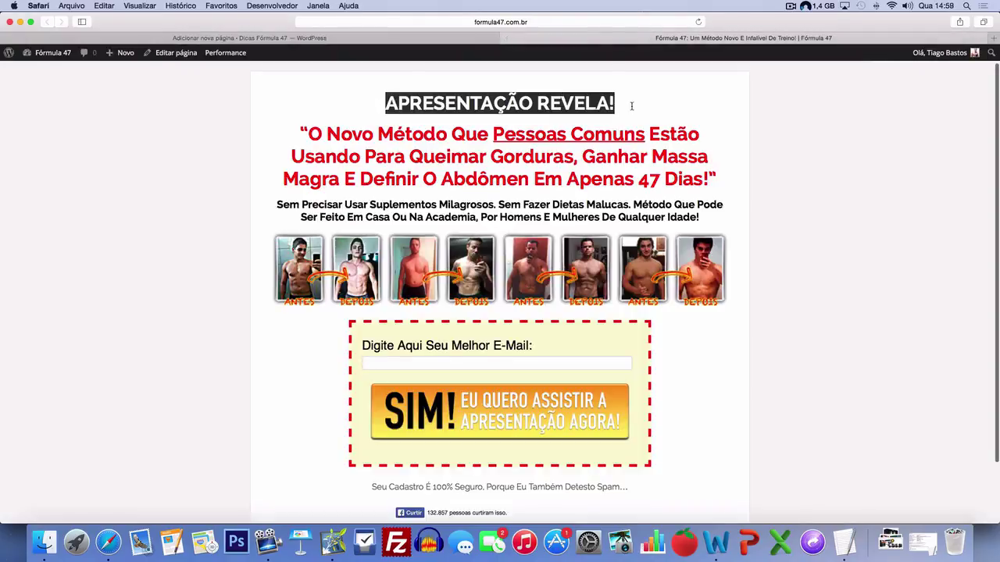
# - Add the copied heading to the Principal page's content inside <h1> tags and wrap its text in <strong> tags
pyautogui.click(384, 41)
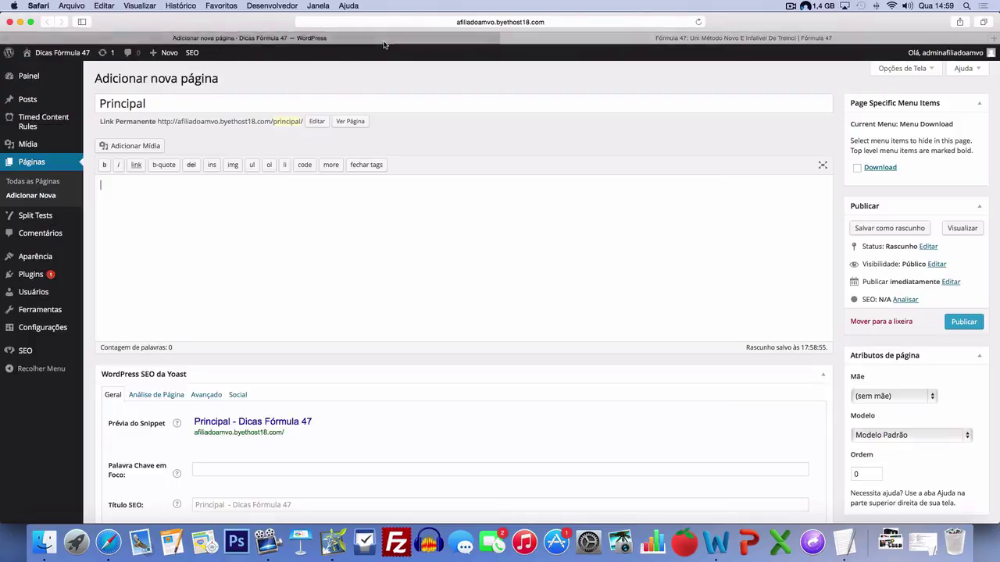
pyautogui.click(288, 201)
pyautogui.write('<')
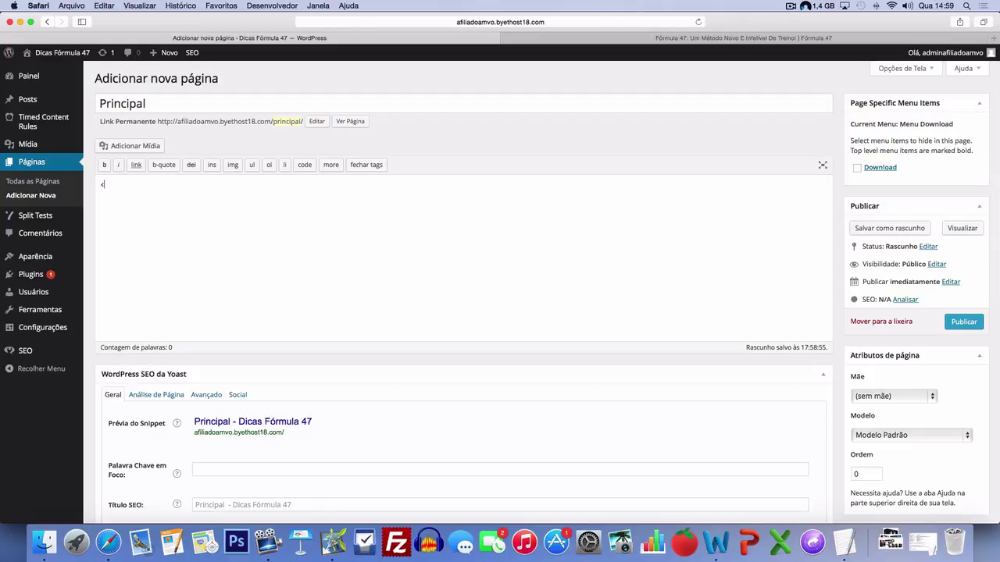
pyautogui.write('h1>')
pyautogui.write('<strong>')
pyautogui.press('BackSpace')
pyautogui.press('BackSpace')
pyautogui.press('BackSpace')
pyautogui.press('BackSpace')
pyautogui.press('BackSpace')
pyautogui.press('BackSpace')
pyautogui.press('super+v')
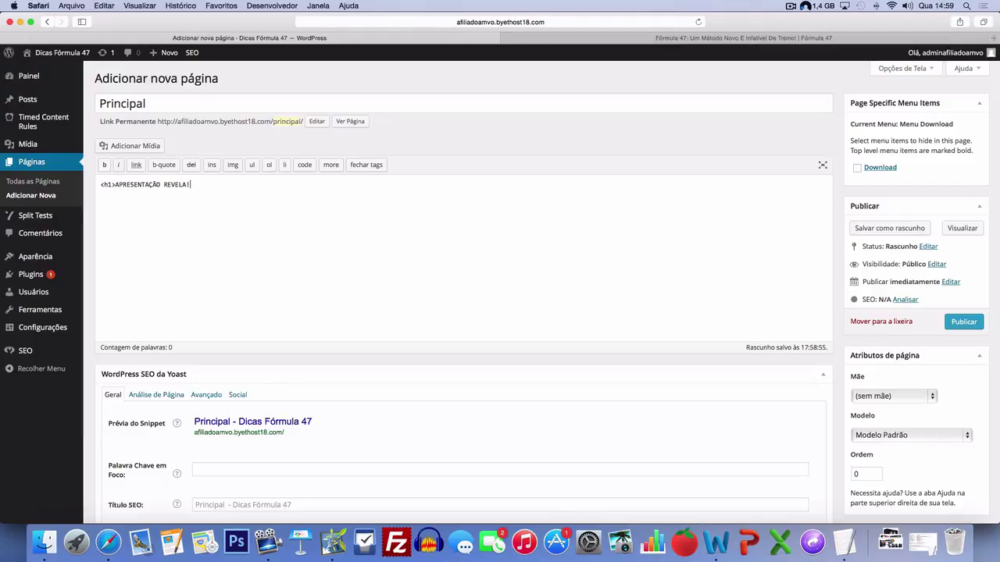
pyautogui.write('</h1>')
pyautogui.moveTo(114, 185); pyautogui.dragTo(189, 185)
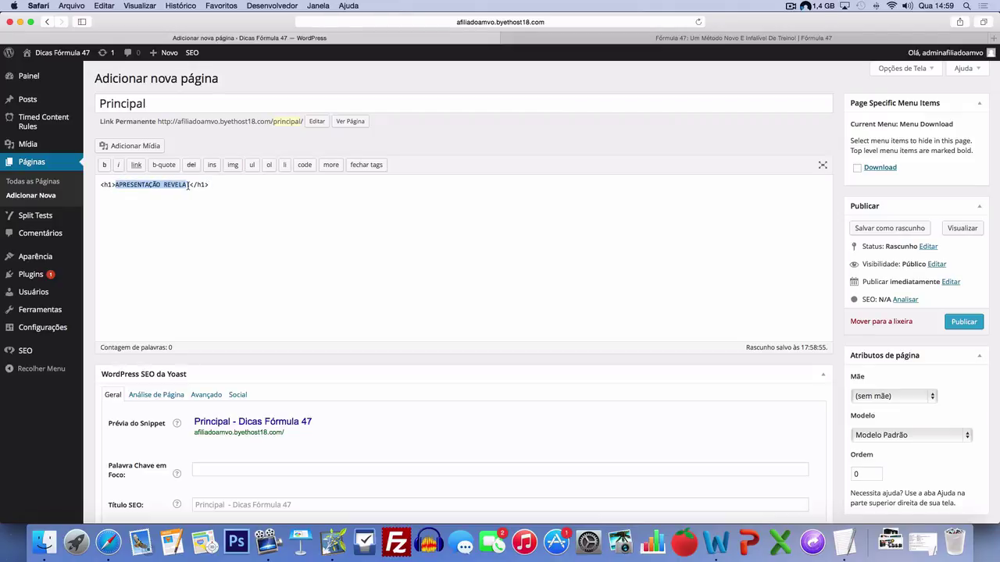
pyautogui.click(103, 166)
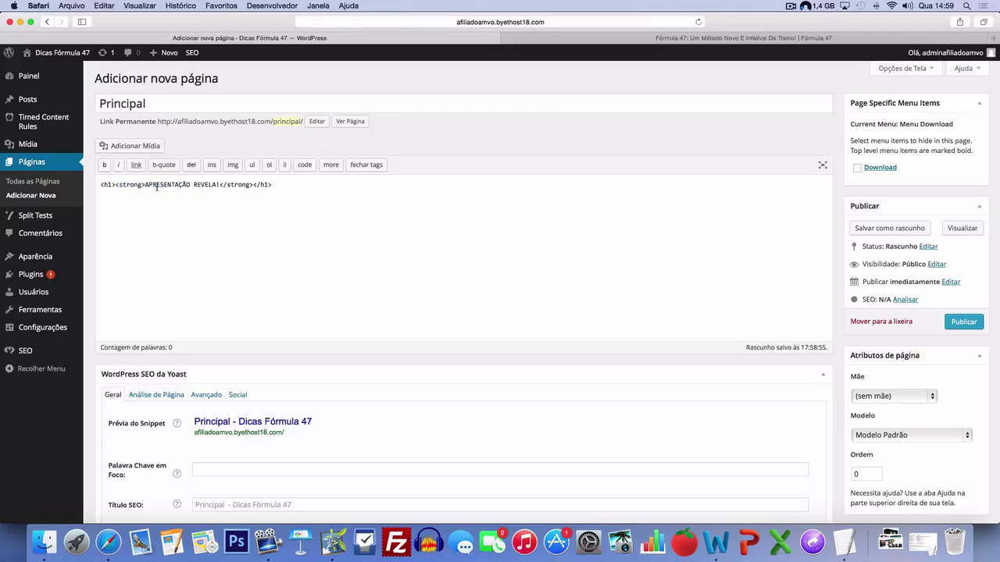
# - Copy the red headline starting "O Novo Método Que Pessoas Comuns" from formula47.com.br and paste it below the first heading in the page content
pyautogui.click(282, 184)
pyautogui.press('Return')
pyautogui.click(618, 39)
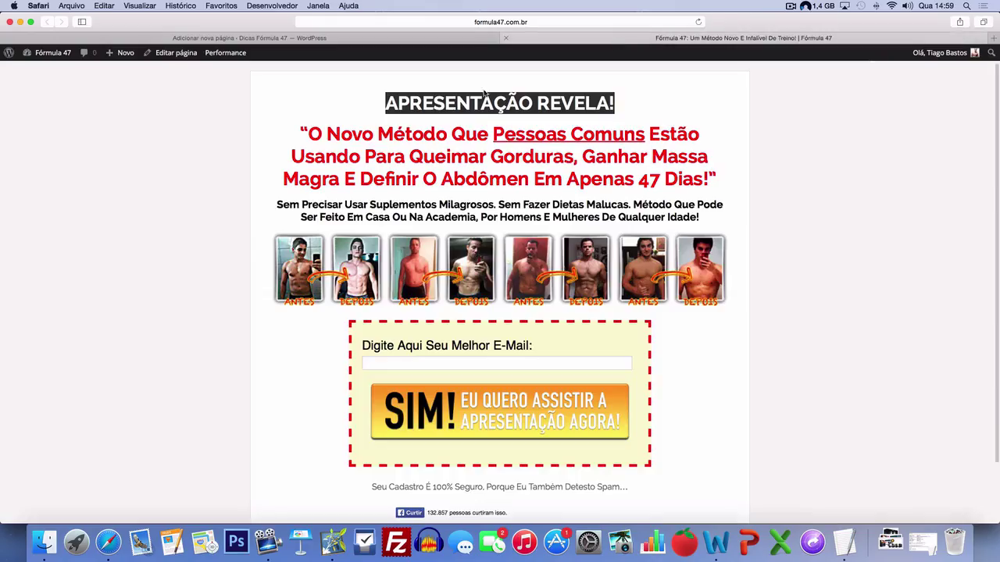
pyautogui.moveTo(300, 129); pyautogui.dragTo(734, 175)
pyautogui.press('super+c')
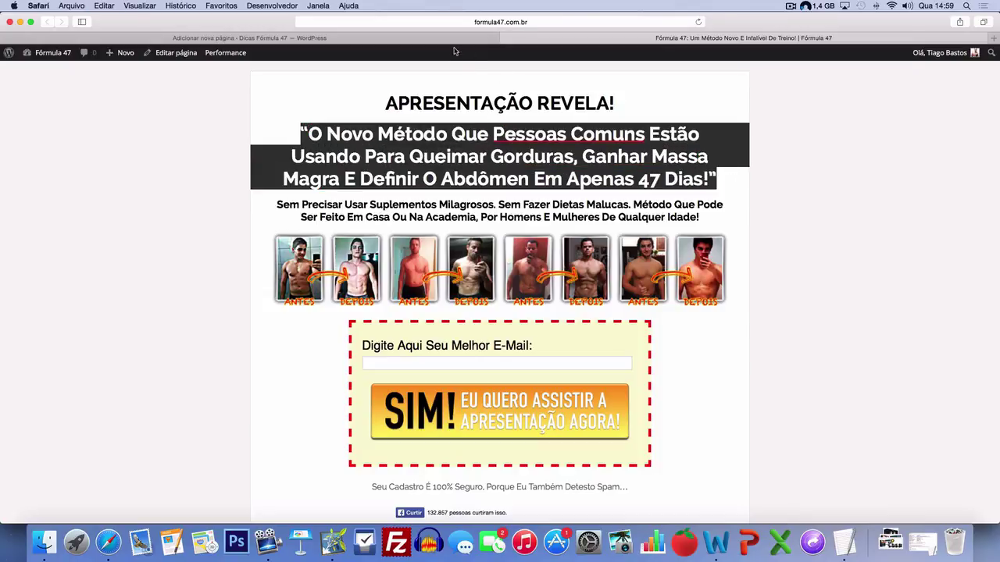
pyautogui.click(454, 39)
pyautogui.press('super+v')
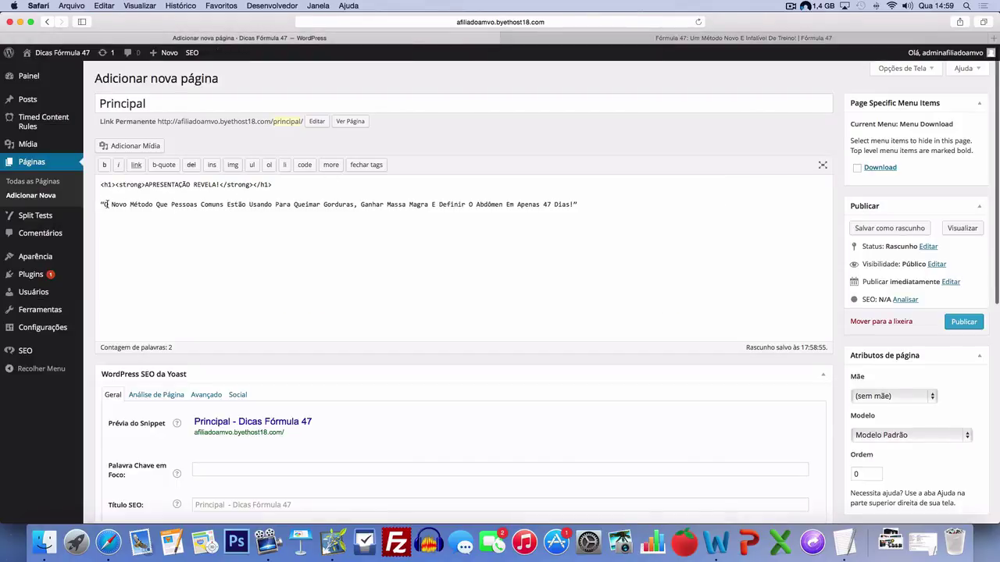
# - Copy the opening <h1> tag from the first heading and insert it before the "O Novo Método" headline
pyautogui.click(101, 204)
pyautogui.moveTo(115, 185); pyautogui.dragTo(100, 185)
pyautogui.press('super+c')
pyautogui.click(100, 205)
pyautogui.press('super+v')
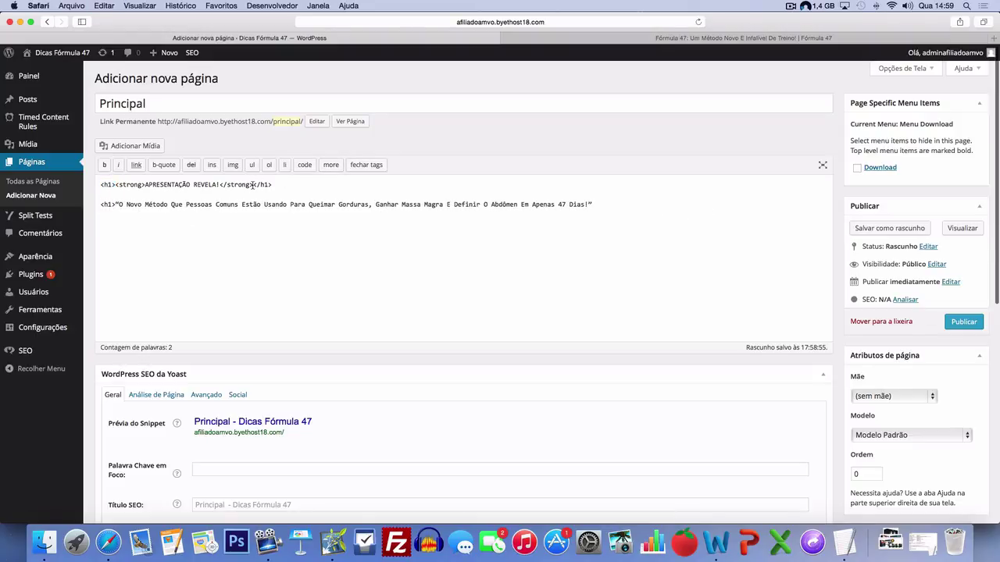
# - Copy the closing </h1> tag from the first heading and paste it at the end of the "O Novo Método" headline
pyautogui.moveTo(253, 184); pyautogui.dragTo(345, 186)
pyautogui.press('super+c')
pyautogui.click(623, 203)
pyautogui.press('super+v')
# - Wrap the "O Novo Método" headline text in <font color="FF0000"> and </font> tags inside its <h1> tags
pyautogui.click(114, 204)
pyautogui.write('<font color')
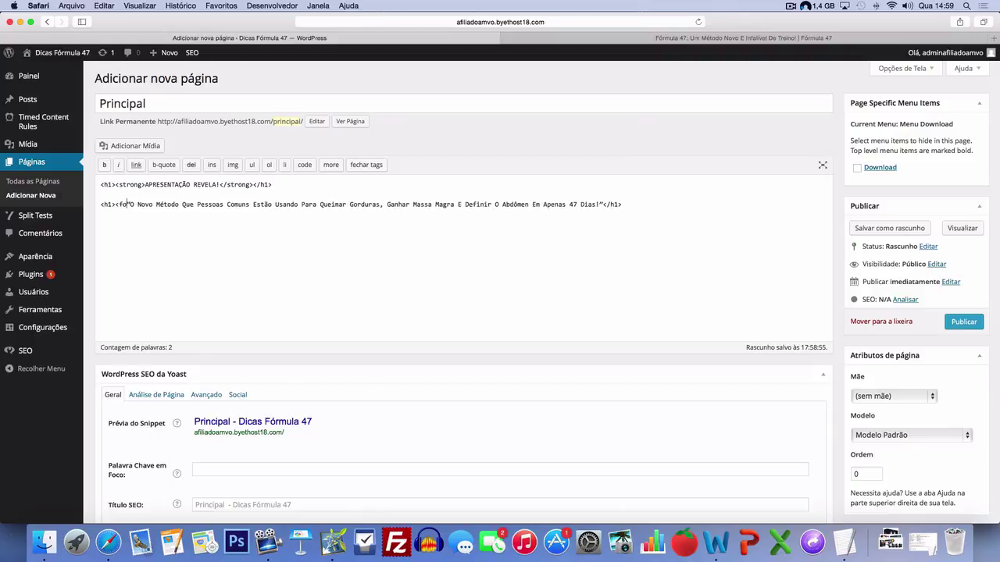
pyautogui.write('="')
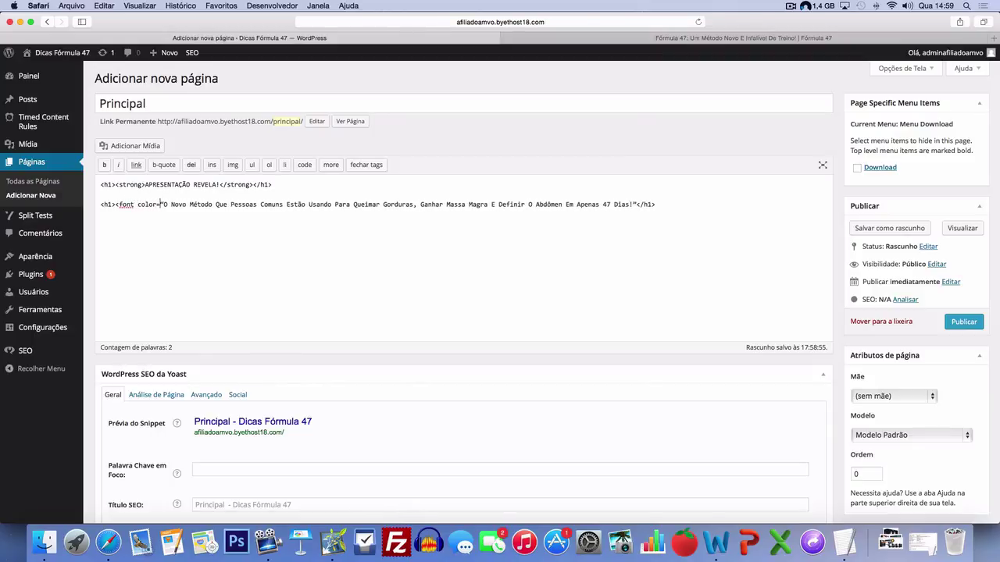
pyautogui.write('FF0000')
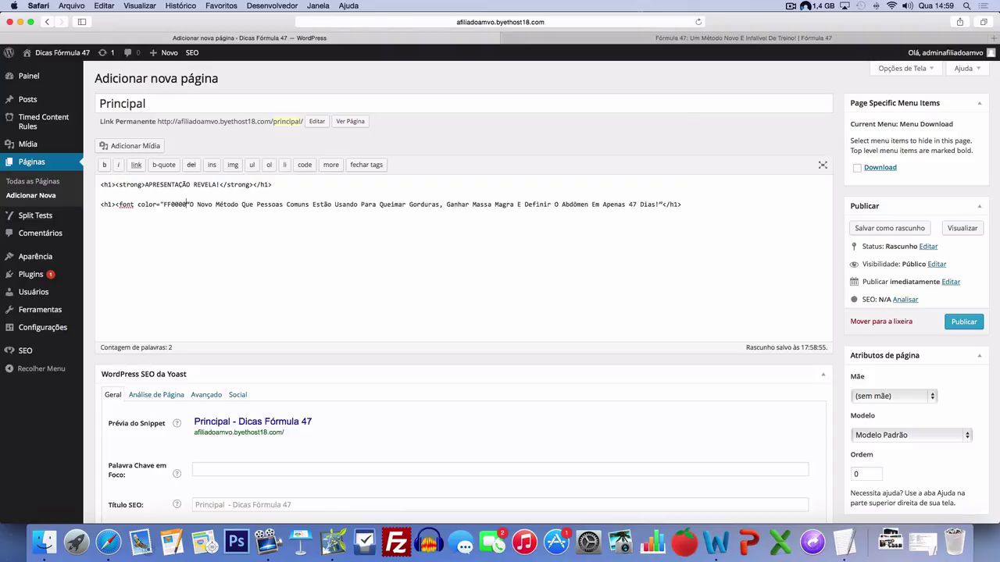
pyautogui.write('">')
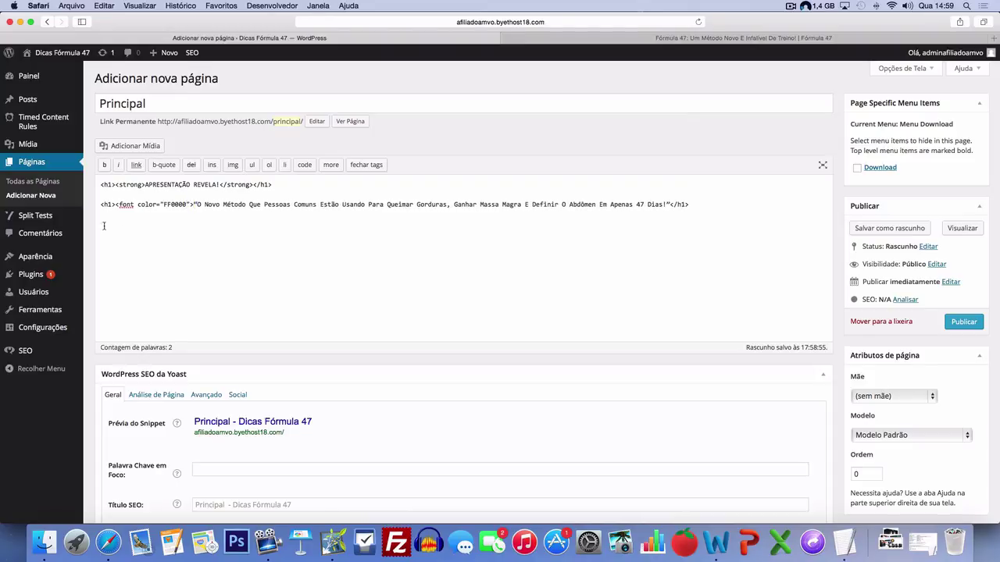
pyautogui.moveTo(117, 204); pyautogui.dragTo(192, 205)
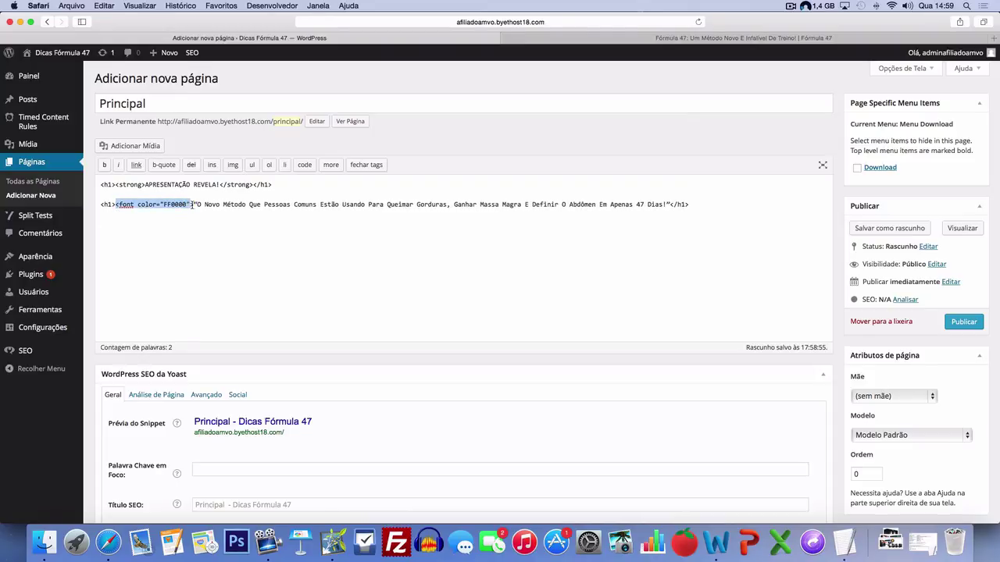
pyautogui.click(167, 204)
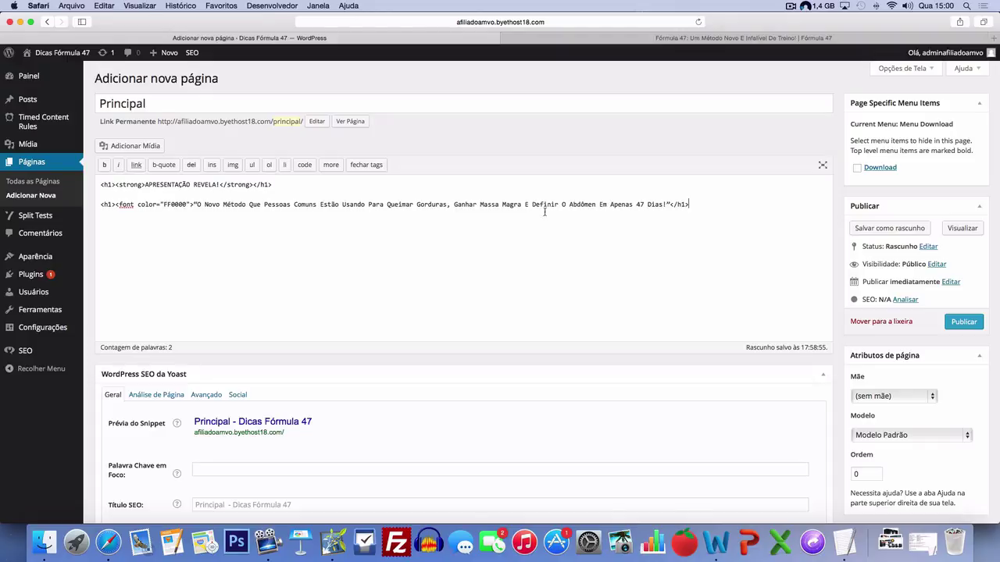
pyautogui.click(672, 204)
pyautogui.write('</font>')
# - Upload resultados-f47.jpg from the AMVO > Aulas > Arquivos folder in Documentos to the media library
pyautogui.click(123, 144)
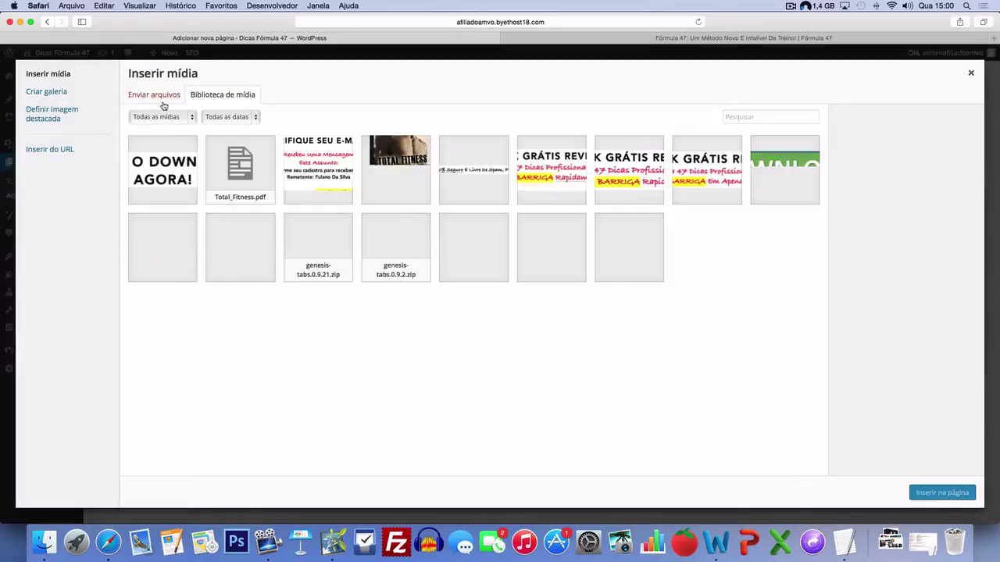
pyautogui.click(154, 94)
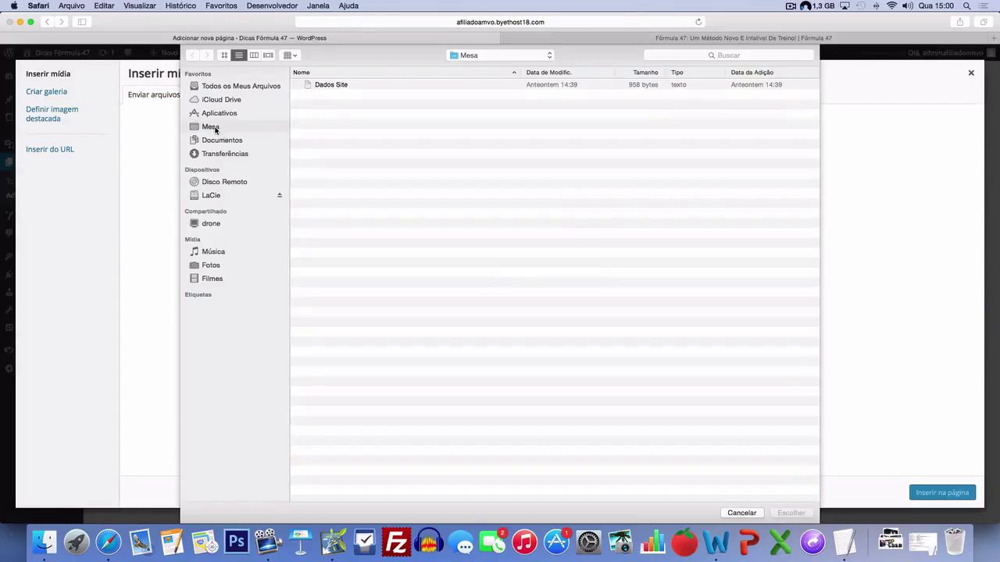
pyautogui.click(219, 140)
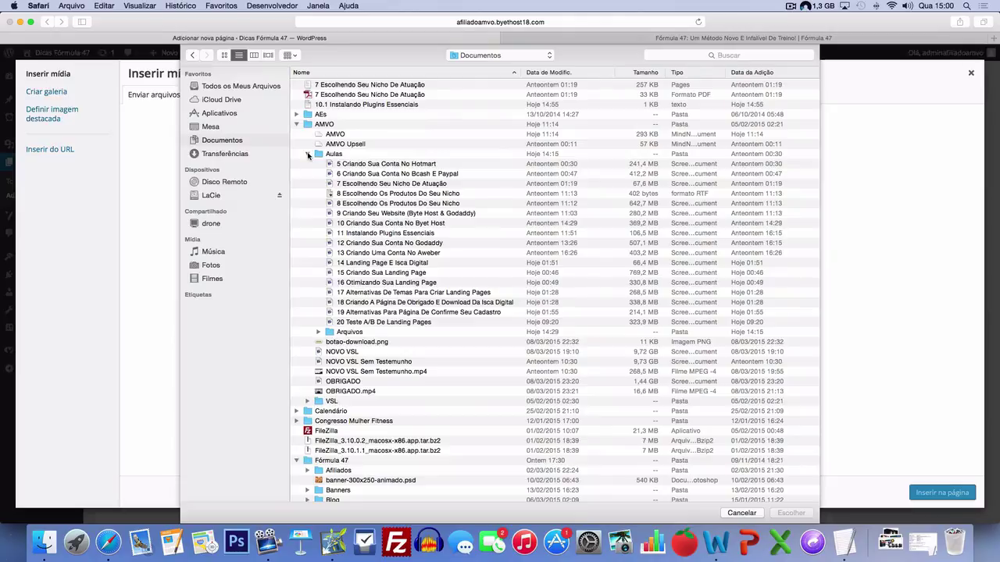
pyautogui.scroll(-1, 312, 156)
pyautogui.click(307, 153)
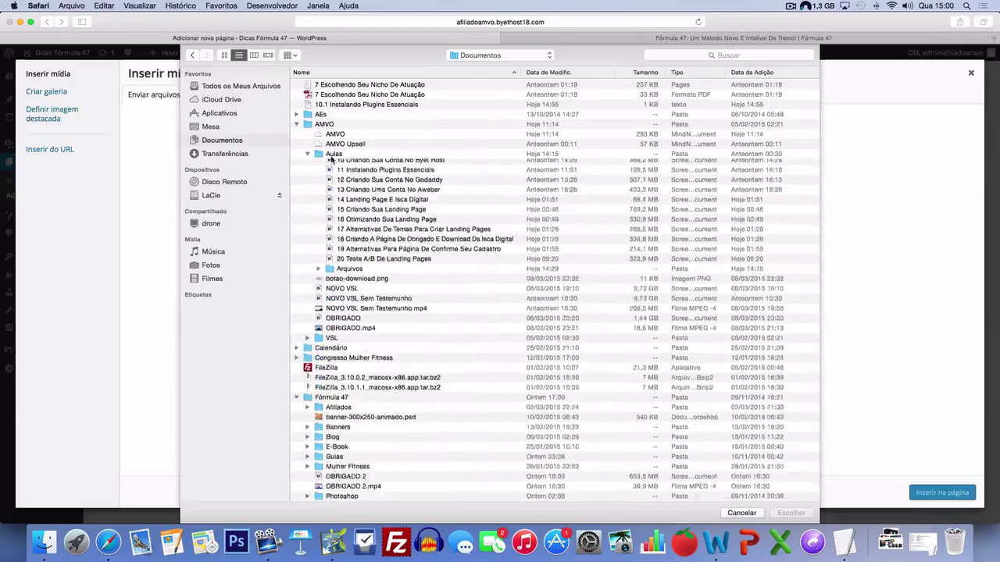
pyautogui.scroll(-3, 328, 160)
pyautogui.click(318, 290)
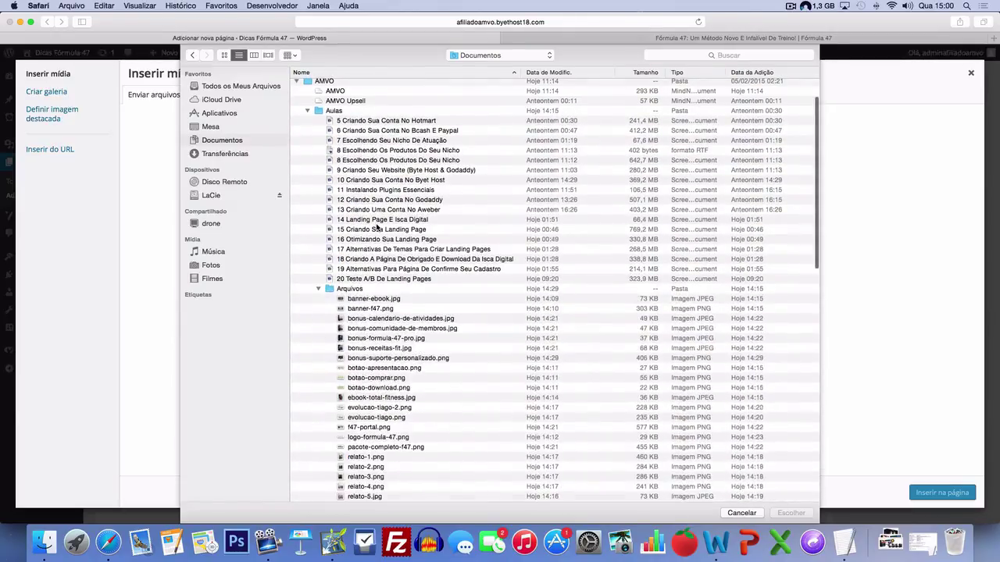
pyautogui.scroll(-5, 377, 226)
pyautogui.scroll(-1, 377, 226)
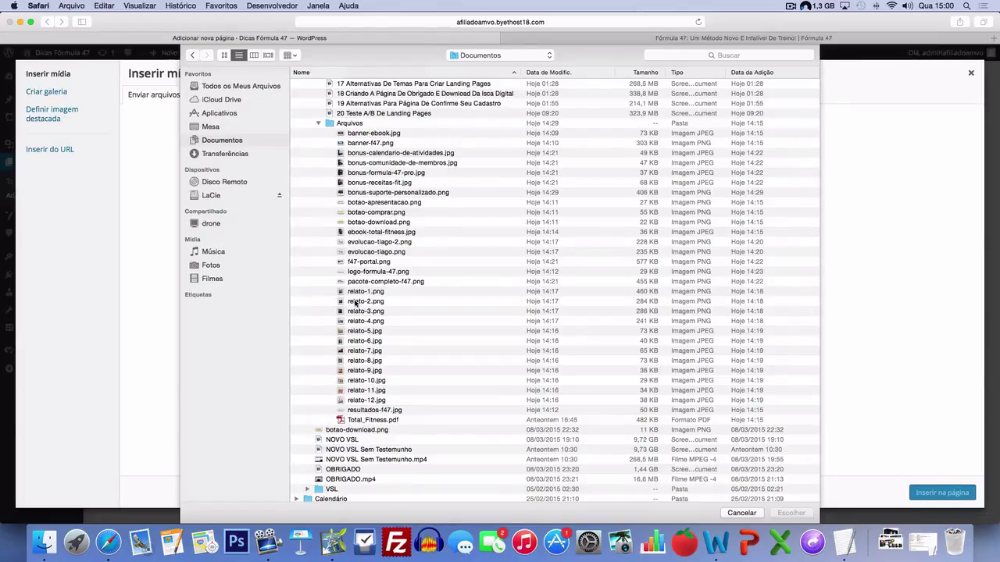
pyautogui.click(362, 409)
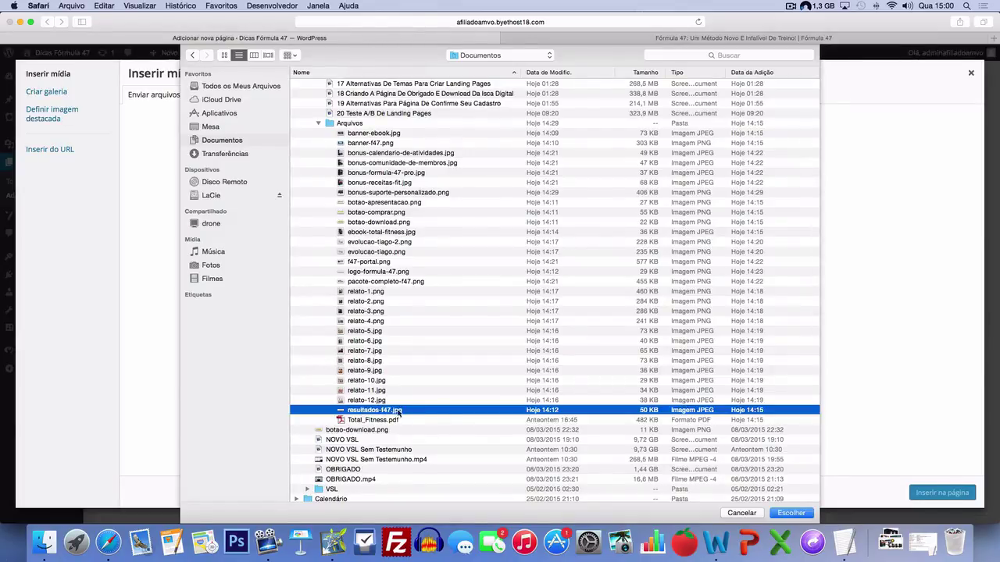
pyautogui.click(796, 512)
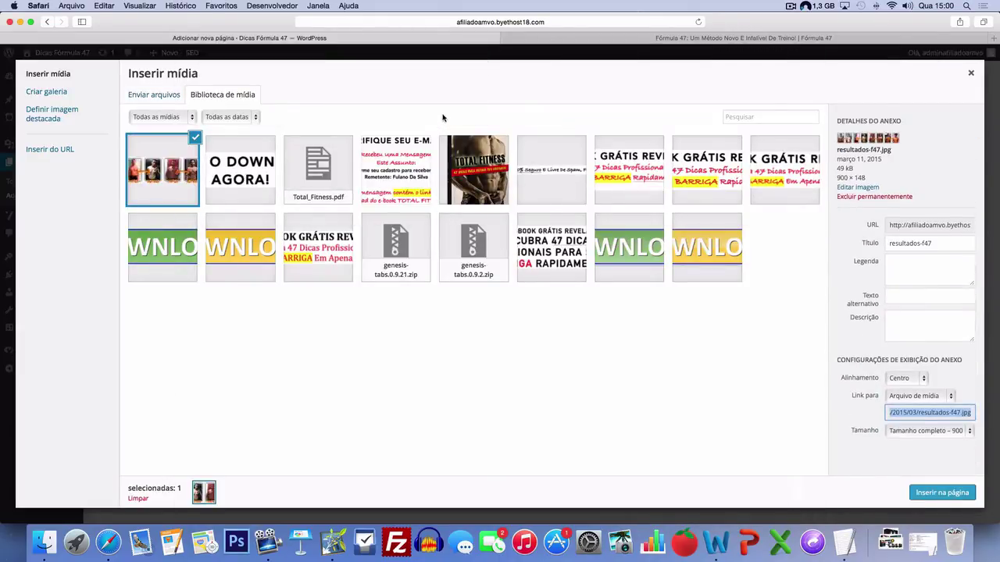
# - Insert the resultados-f47 image into the page with its link set to Nenhum, and start a new line below it
pyautogui.click(921, 398)
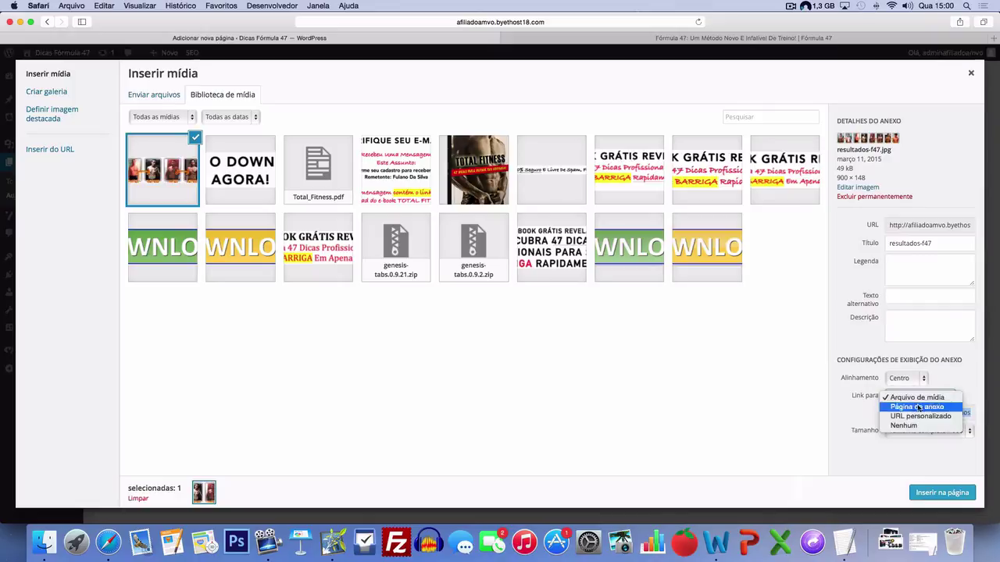
pyautogui.click(906, 424)
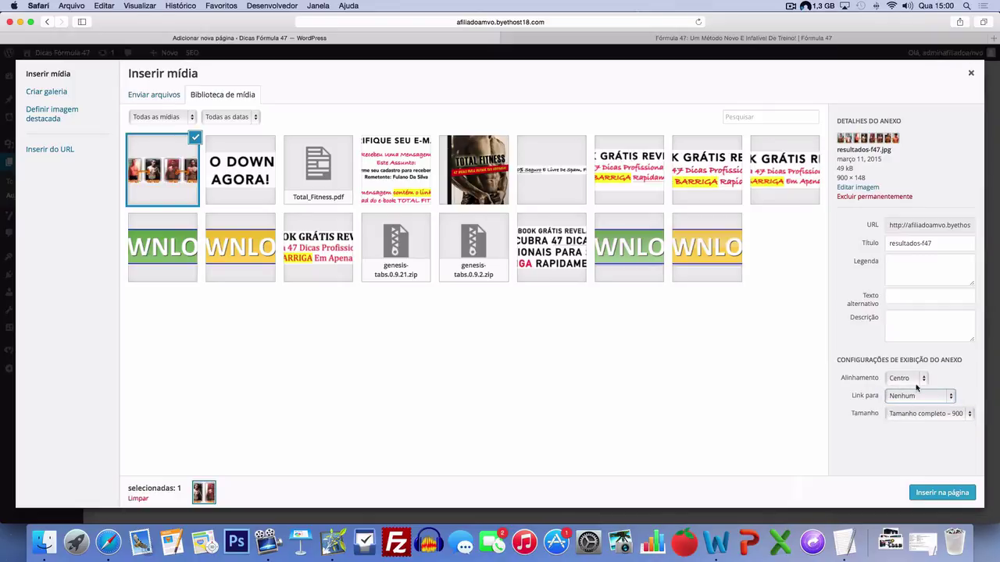
pyautogui.click(939, 492)
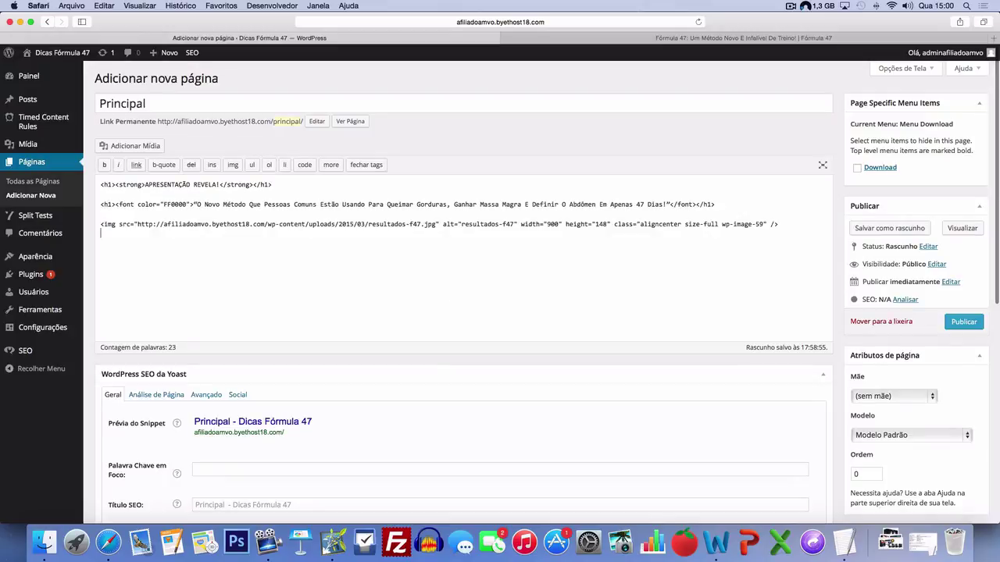
pyautogui.press('Return')
# - Open aweber.com in a new browser tab
pyautogui.click(992, 37)
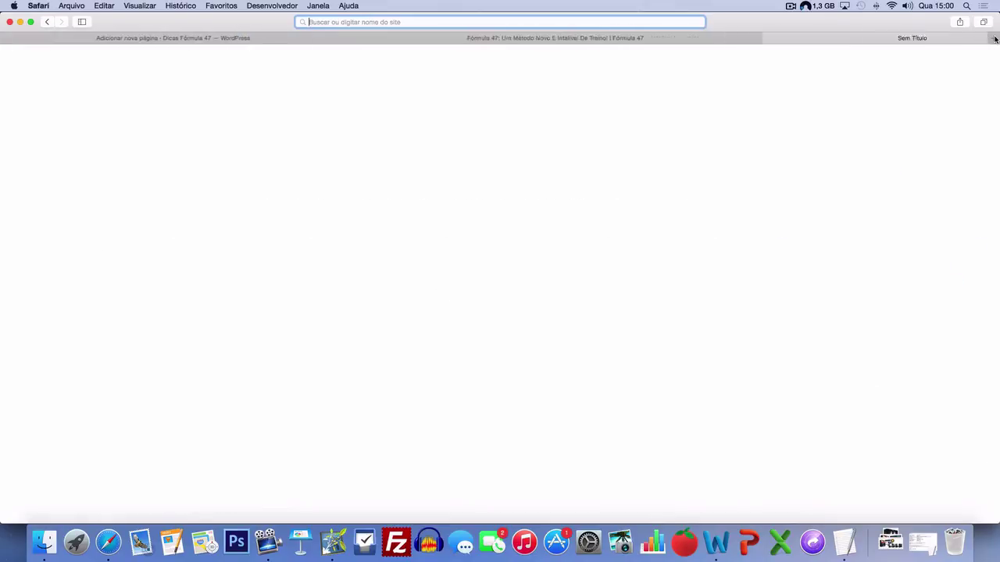
pyautogui.write('a')
pyautogui.write('aw')
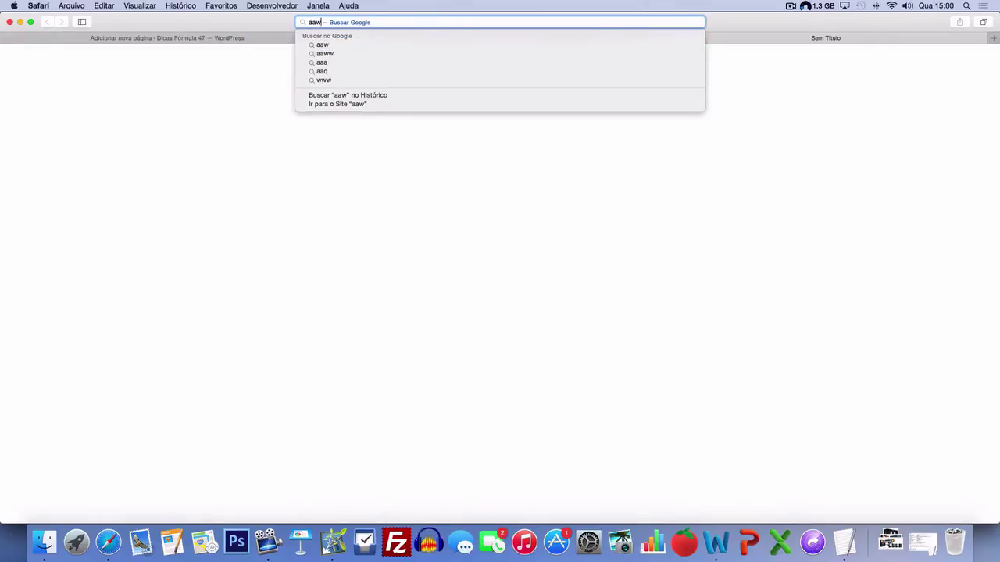
pyautogui.press('BackSpace')
pyautogui.press('BackSpace')
pyautogui.write('weber.com')
pyautogui.press('Return')
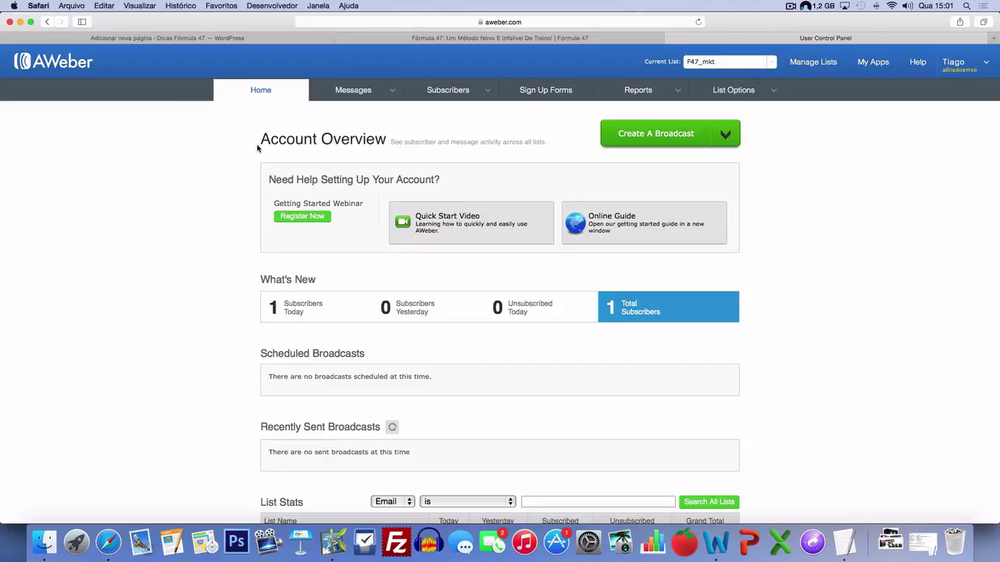
# - Start creating a new AWeber list and accept the prefilled company, address and sender details
pyautogui.click(797, 68)
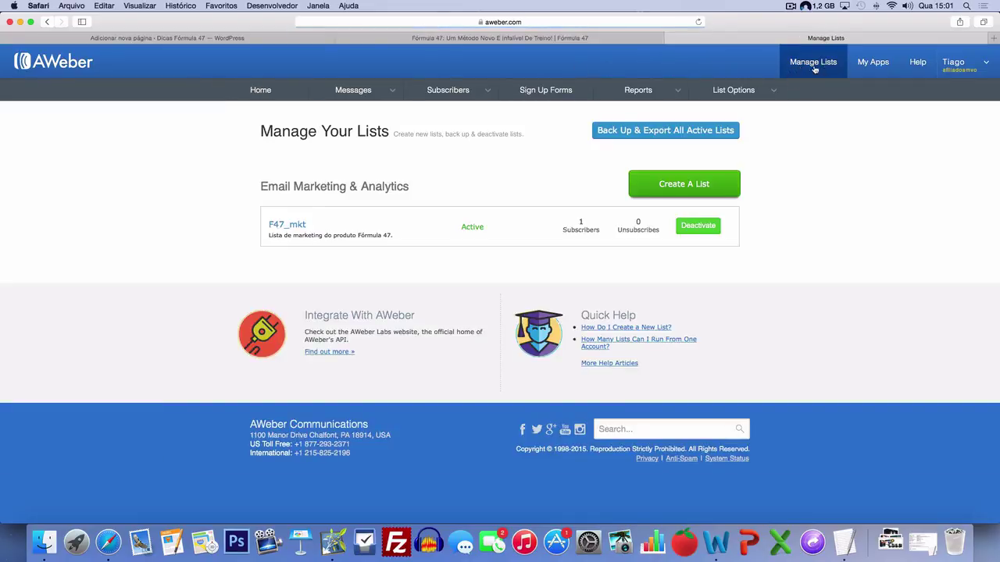
pyautogui.click(660, 187)
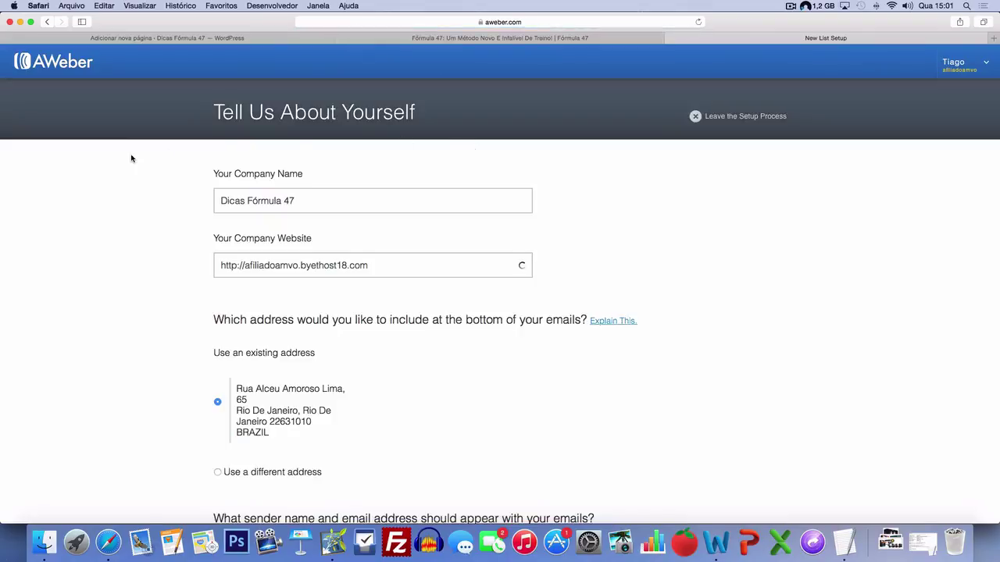
pyautogui.scroll(-3, 157, 156)
pyautogui.scroll(-5, 200, 157)
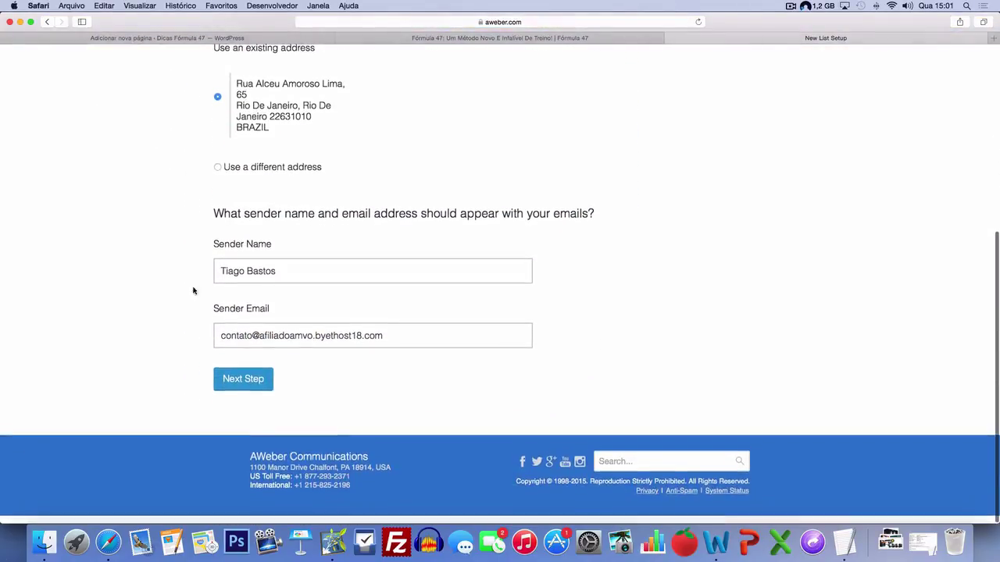
pyautogui.click(239, 386)
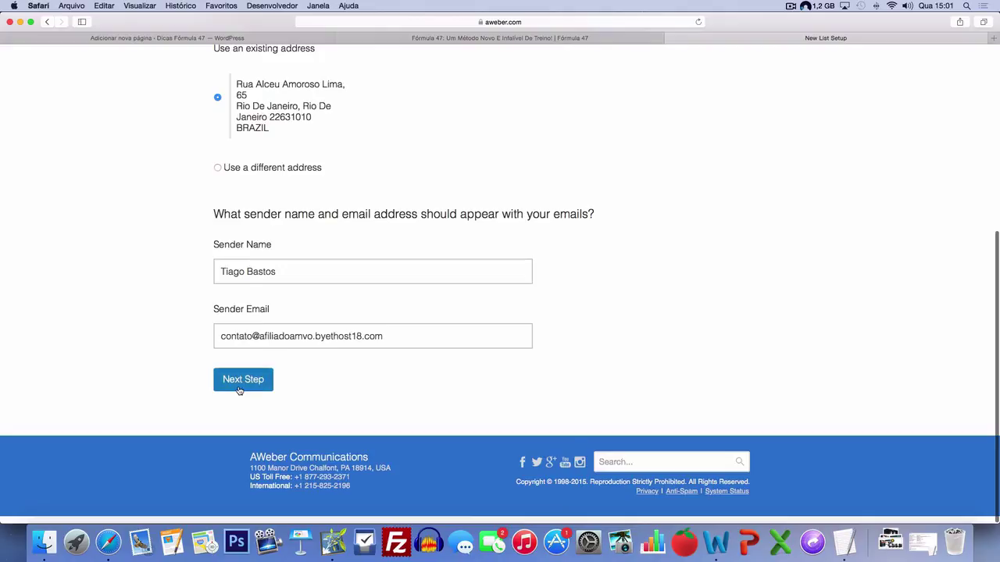
# - Name the new list "f47_principal"
pyautogui.click(289, 235)
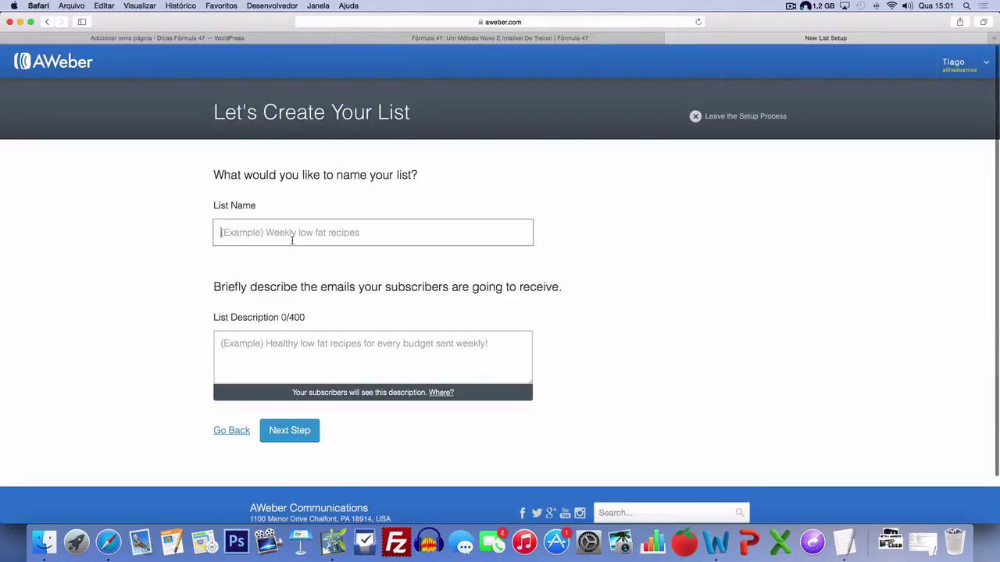
pyautogui.write('f47')
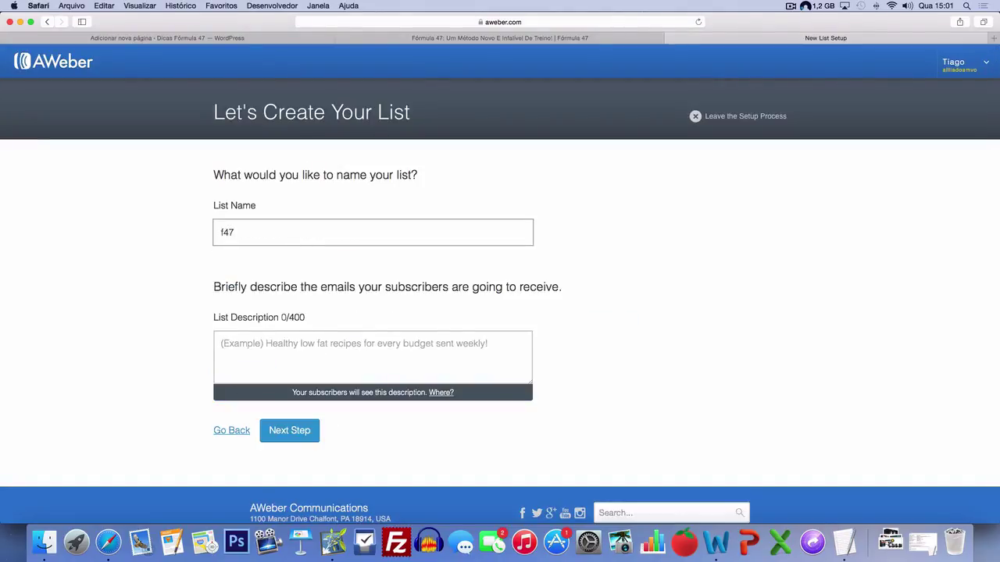
pyautogui.write('_home')
pyautogui.hotkey('shift', 'Left')
pyautogui.hotkey('shift', 'Left')
pyautogui.hotkey('shift', 'Left')
pyautogui.hotkey('shift', 'Left')
pyautogui.scroll(-1, 250, 244)
pyautogui.write('prin')
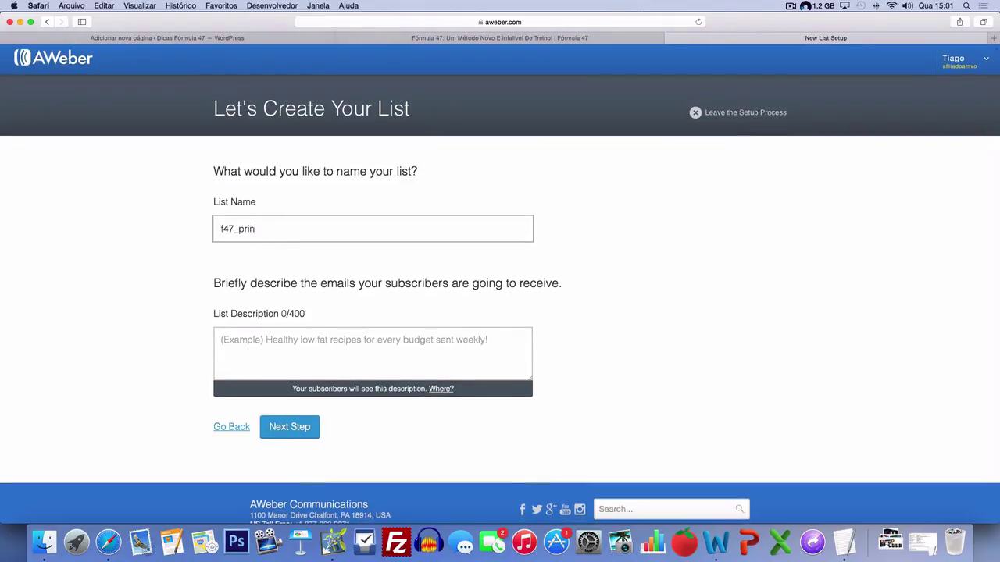
pyautogui.click(178, 39)
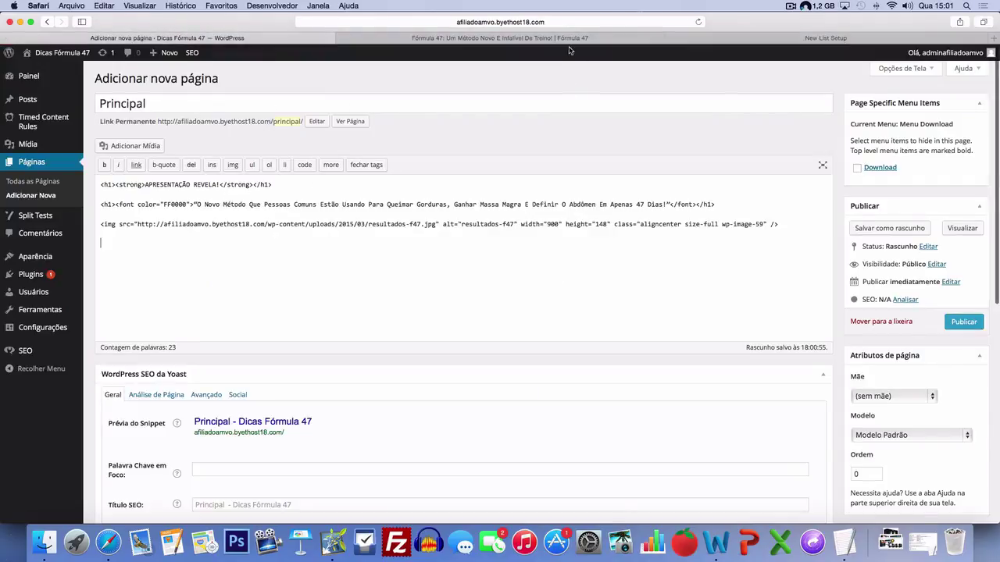
pyautogui.click(855, 37)
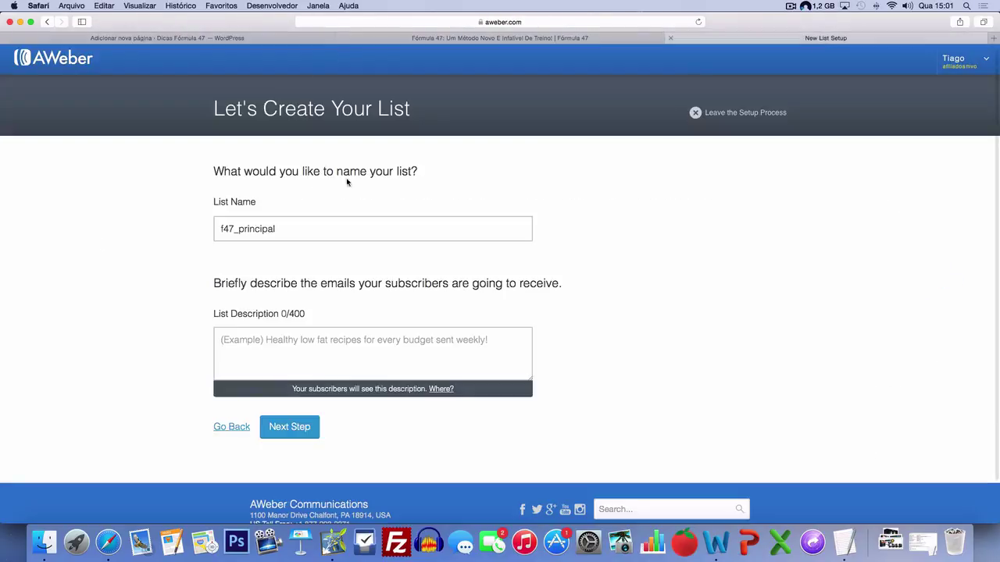
# - Enter "Lista Da Página Principal" as the list description and proceed to the confirmation message setup
pyautogui.click(288, 357)
pyautogui.write('Lista Da Pá')
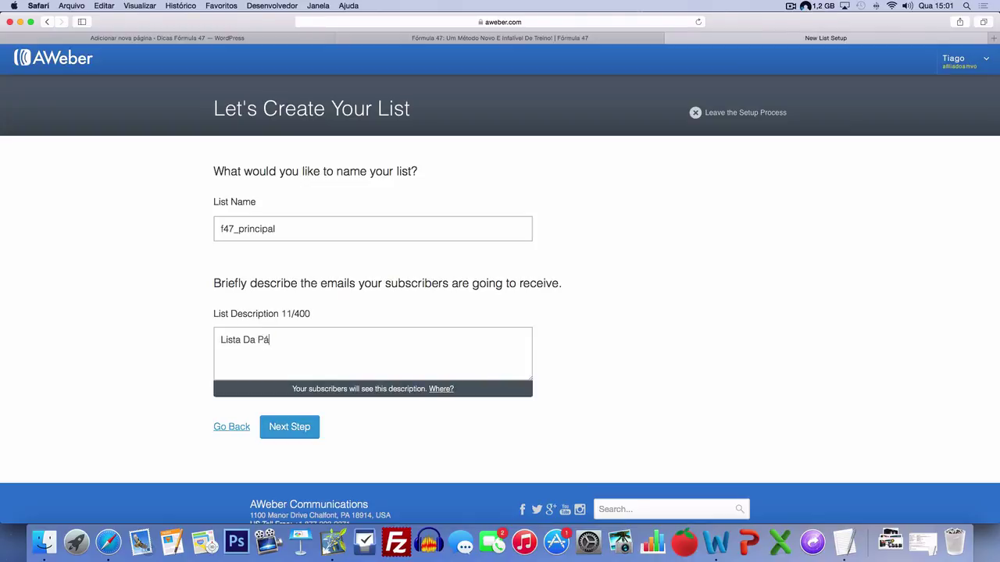
pyautogui.write('gina Principal')
pyautogui.click(294, 434)
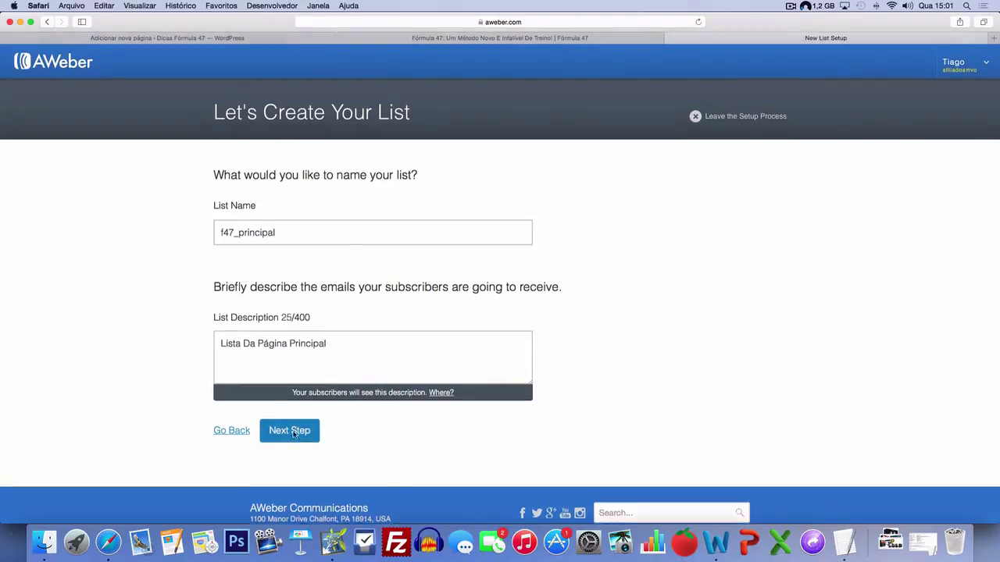
# - Set the confirmation message's subject line to "Confirme seu cadastro para receber dicas"
pyautogui.click(273, 315)
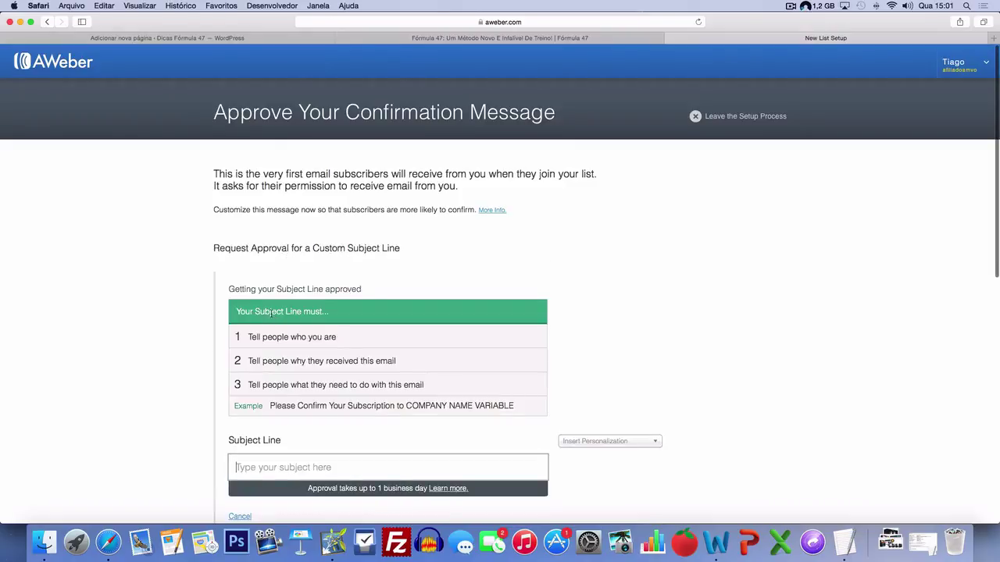
pyautogui.click(288, 355)
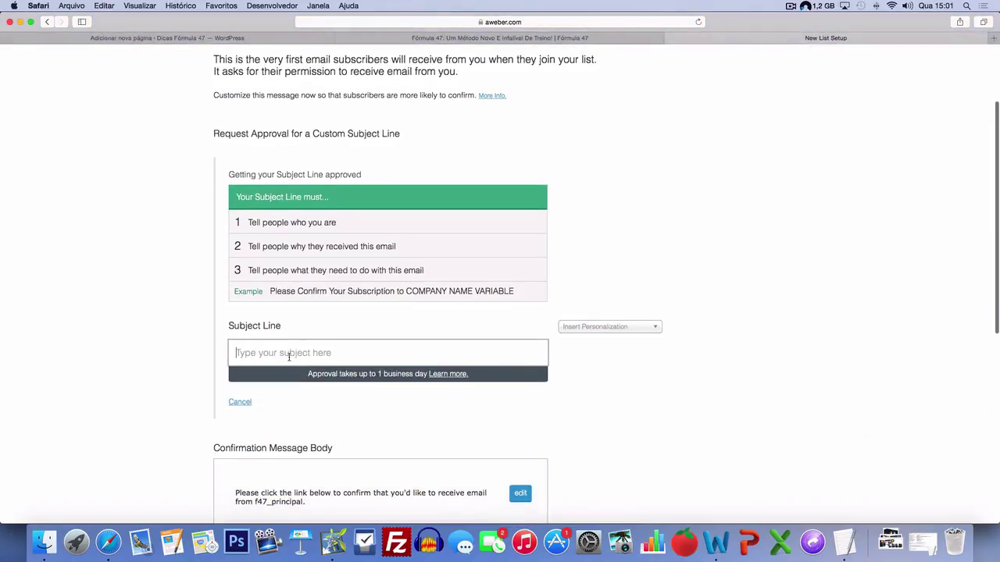
pyautogui.write('Con')
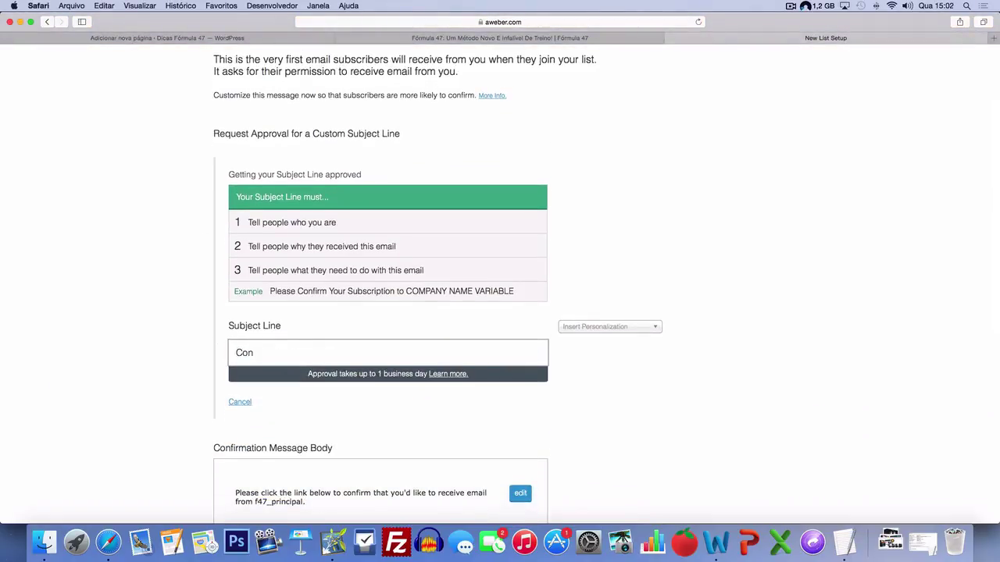
pyautogui.write('firme seu cadastro para re')
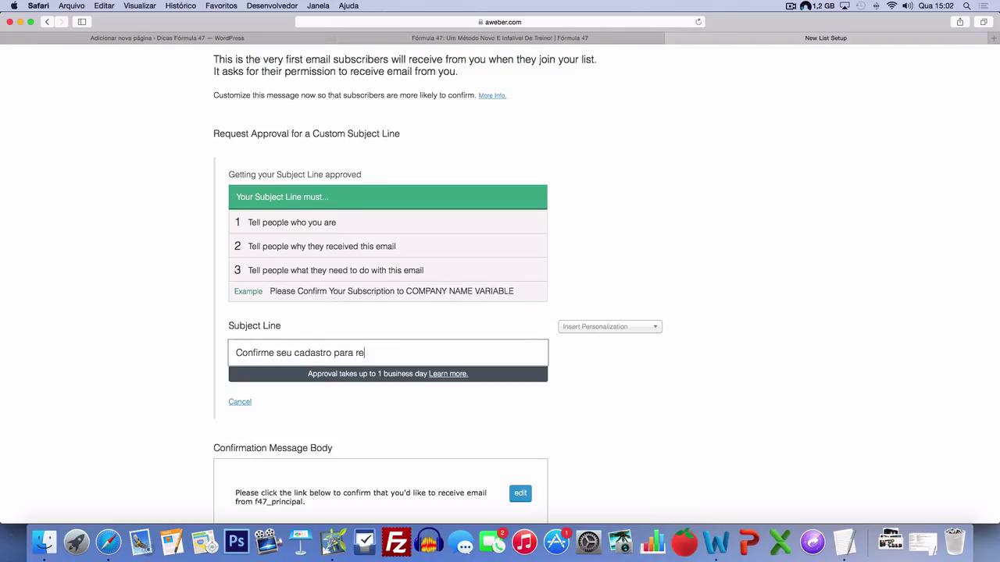
pyautogui.write('ceber dicas')
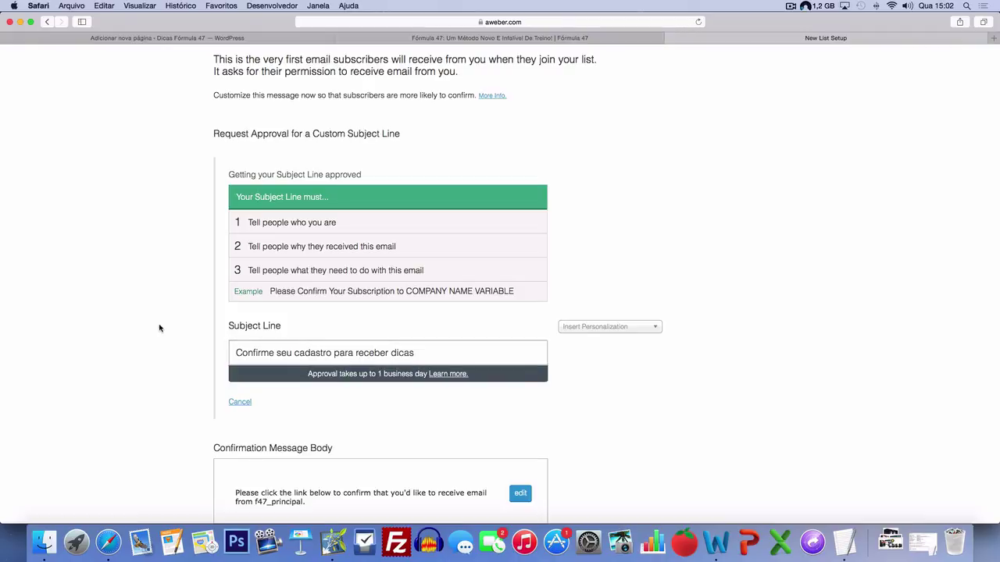
# - Replace the confirmation message's intro with "Olá, meu nome é [sender's name], sou proprietário do site Dicas Fórmula 47, e neste e-mail quero lhe apresentar algo muito especial..."
pyautogui.scroll(-5, 200, 313)
pyautogui.click(520, 132)
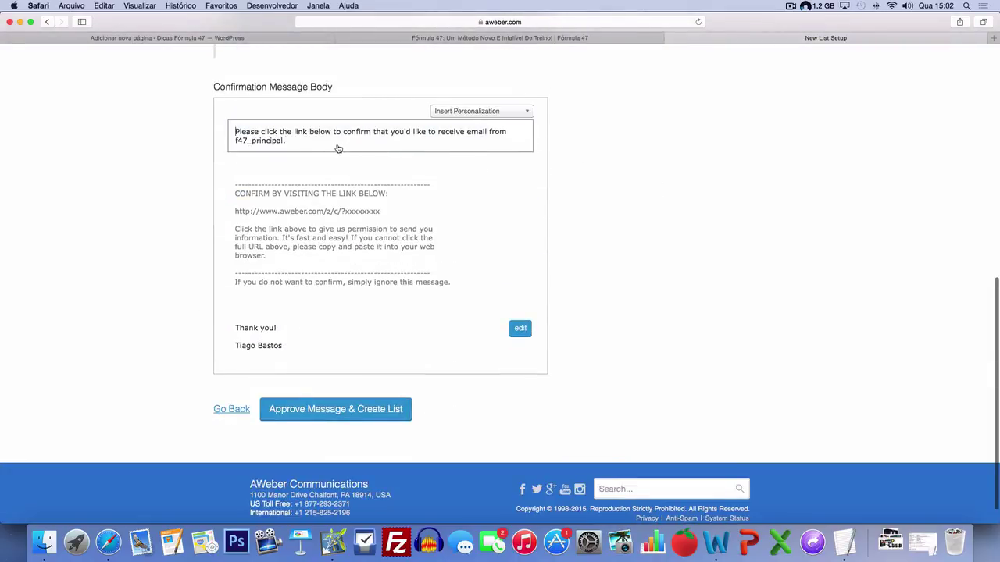
pyautogui.moveTo(339, 147); pyautogui.dragTo(199, 125)
pyautogui.write('Olá, ')
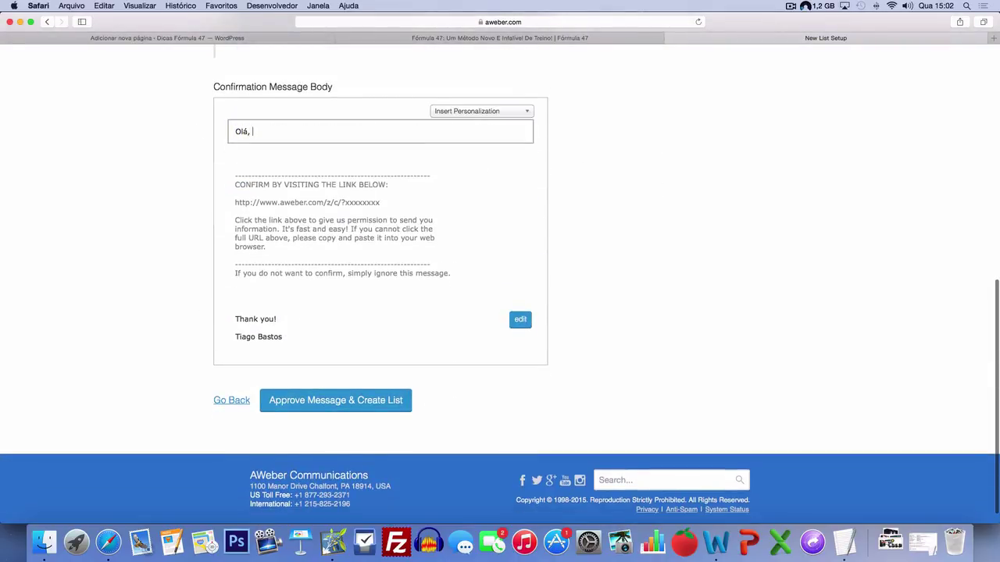
pyautogui.write('meu nome é Ti')
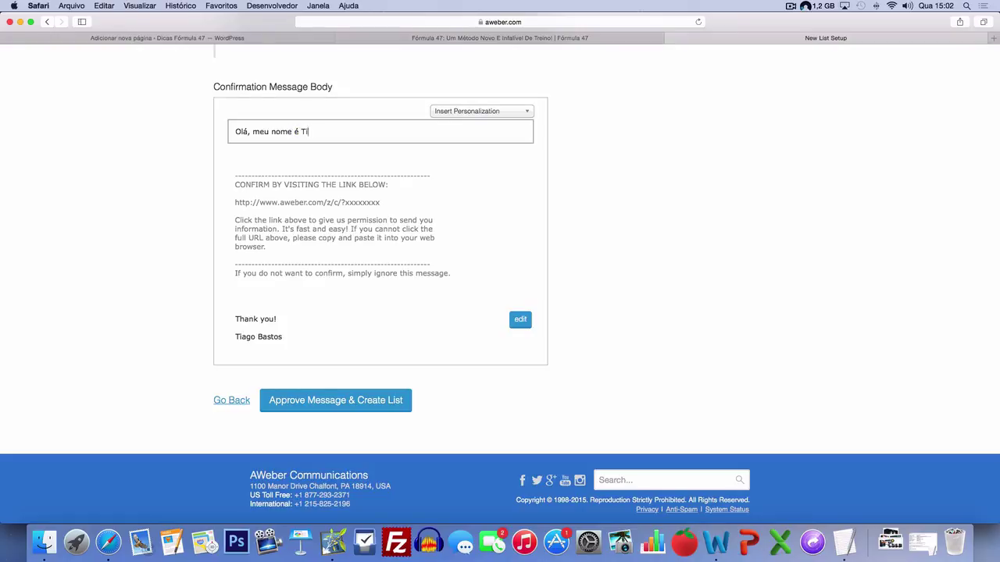
pyautogui.write('ago Bastos, sou prodrietário')
pyautogui.press('Return')
pyautogui.write('do site Di')
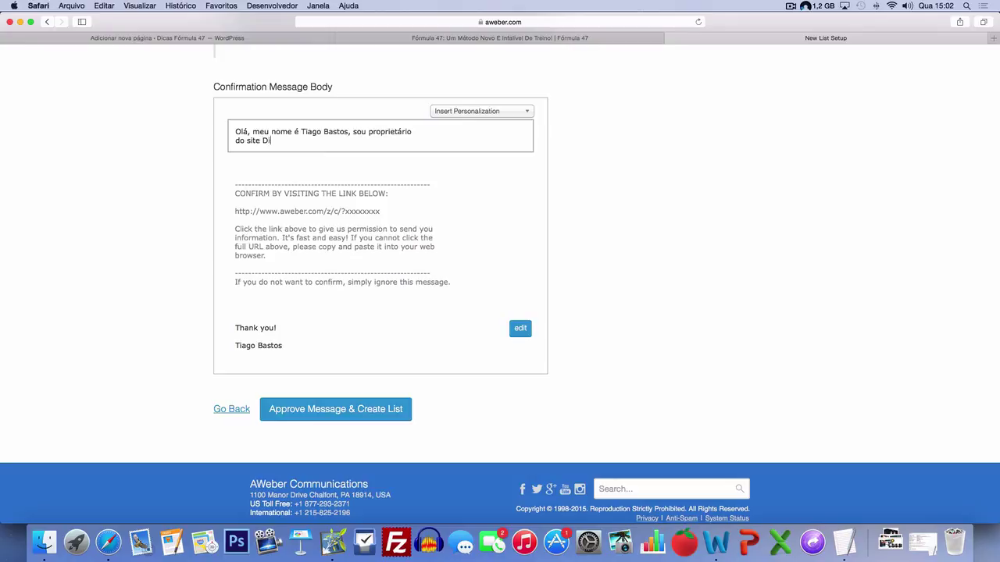
pyautogui.write('cas Fórmula 47, e neste e-mail quero')
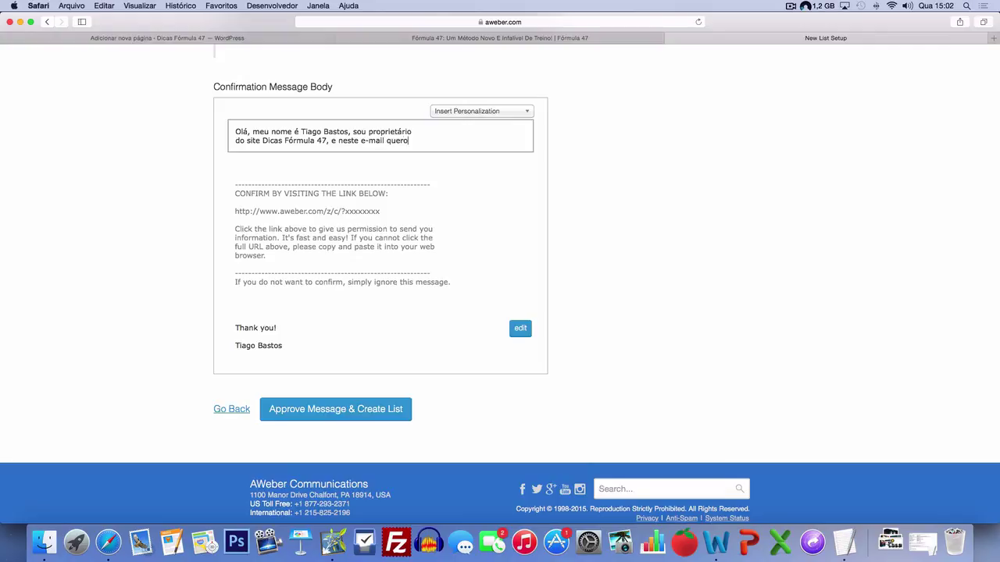
pyautogui.press('Return')
pyautogui.write('lhe apresentar ')
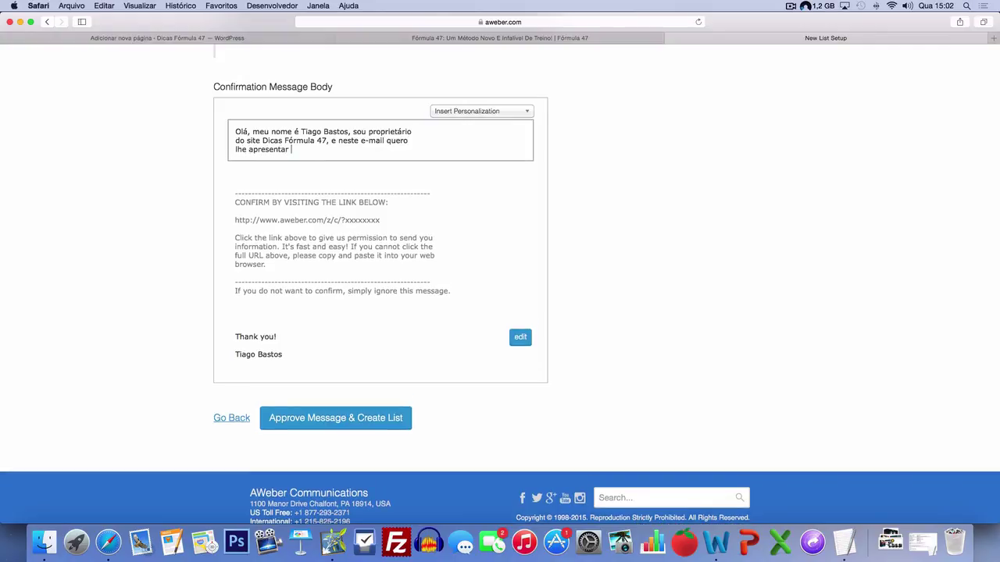
pyautogui.write('algo muito especial...')
# - Add the line "***** CLIQUE NO LINK ABAIXO!!! *****" below the intro text, separated by blank lines
pyautogui.press('Return')
pyautogui.press('Return')
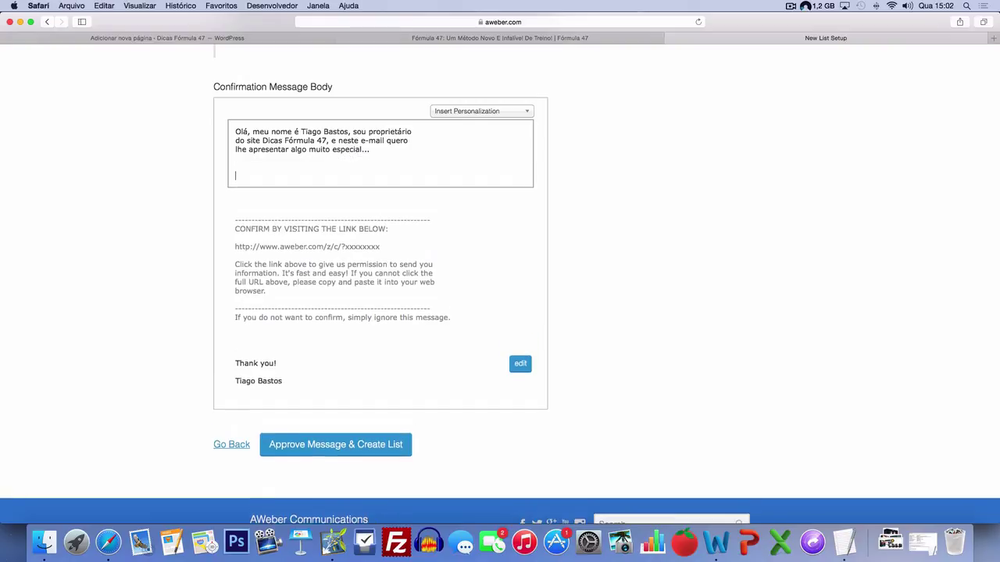
pyautogui.write('***** CLIQUE NO LINK ABAIXO!!! *****')
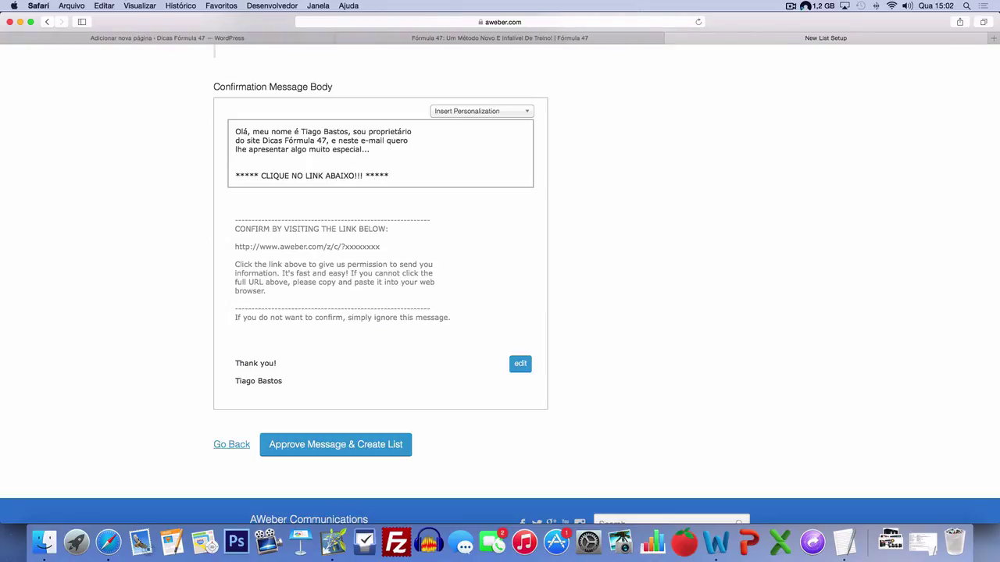
pyautogui.click(168, 150)
# - Replace "Thank you!" in the message's closing with "Um grande abraço," on the line directly above the sender's name
pyautogui.scroll(-2, 168, 223)
pyautogui.click(517, 302)
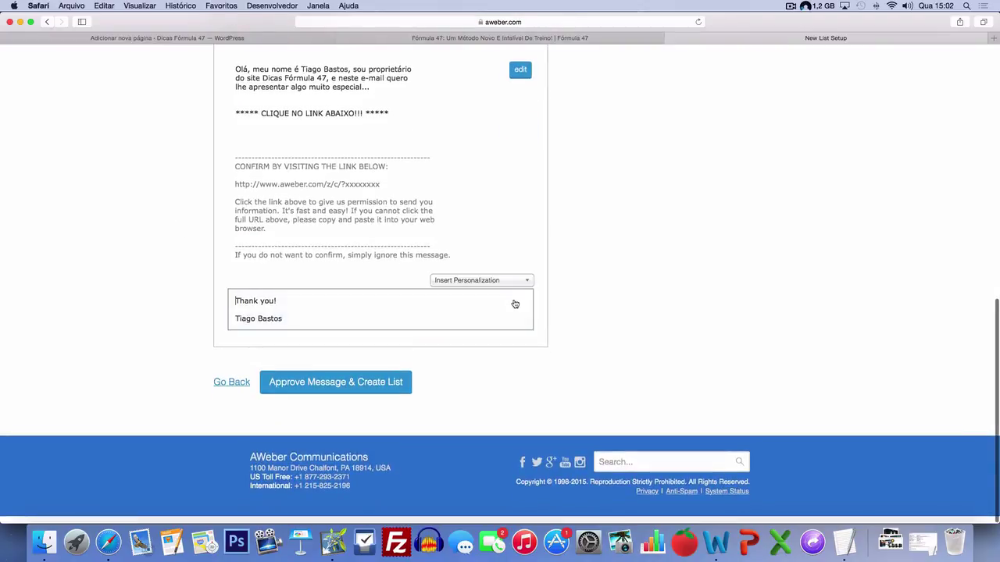
pyautogui.moveTo(232, 321); pyautogui.dragTo(229, 295)
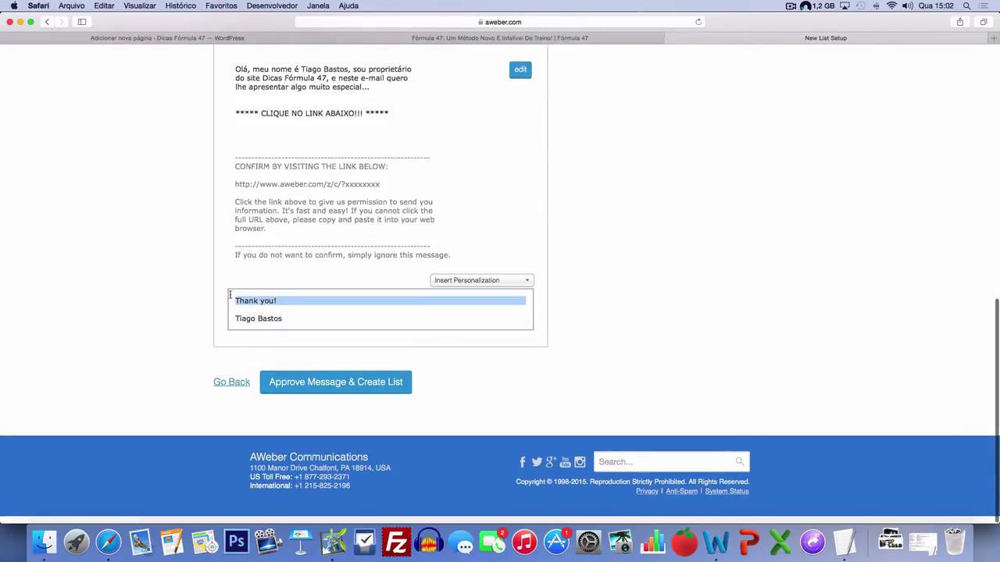
pyautogui.write('Um')
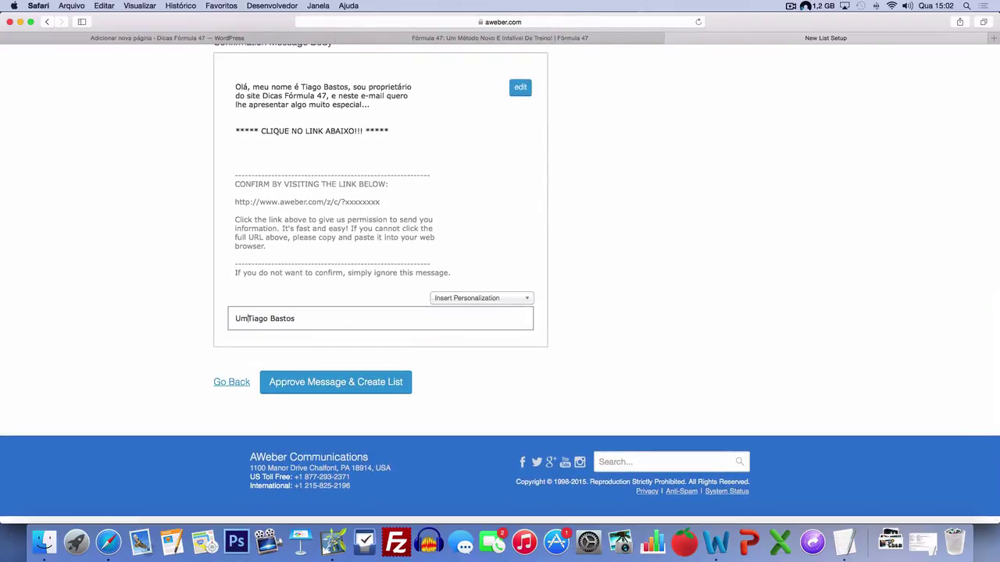
pyautogui.write(' grande abraço,')
pyautogui.press('Return')
pyautogui.click(138, 297)
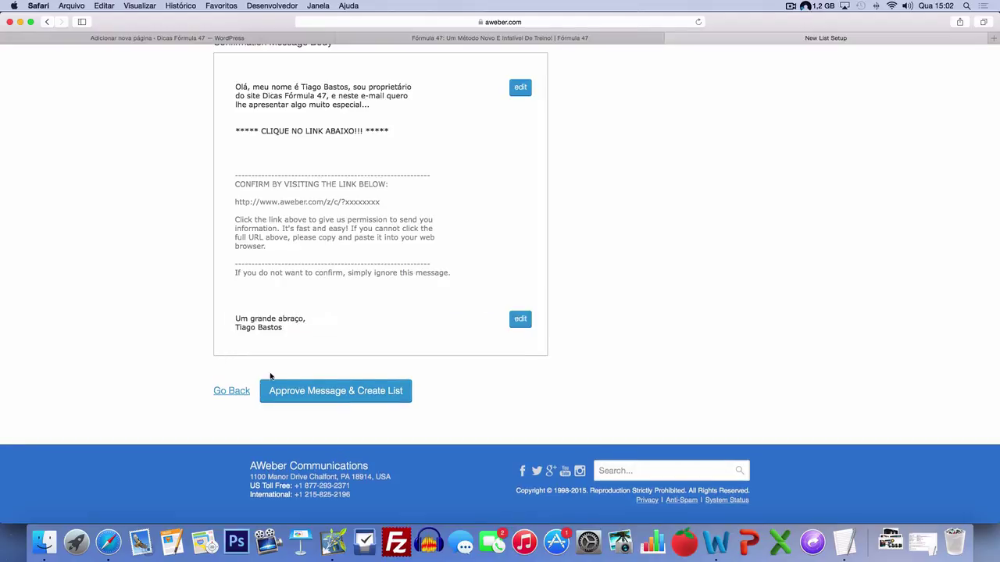
# - Approve the confirmation message to create the list, and start the list's first sign-up form
pyautogui.click(271, 379)
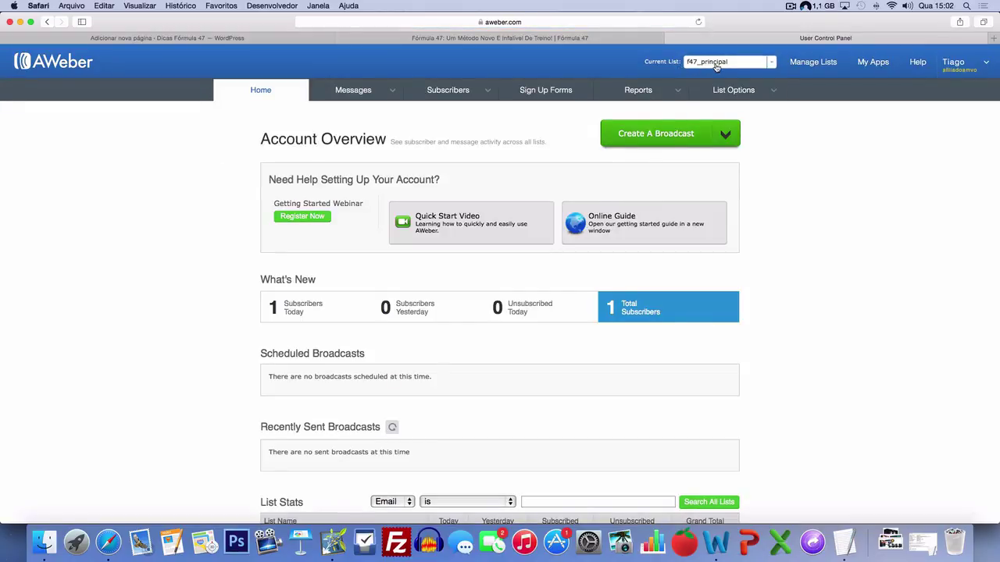
pyautogui.click(542, 90)
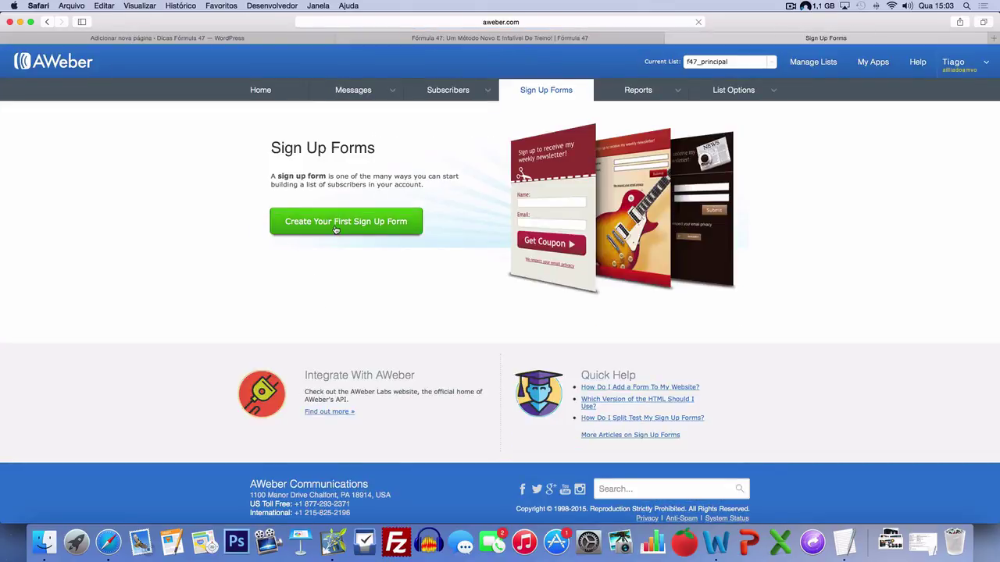
pyautogui.click(334, 226)
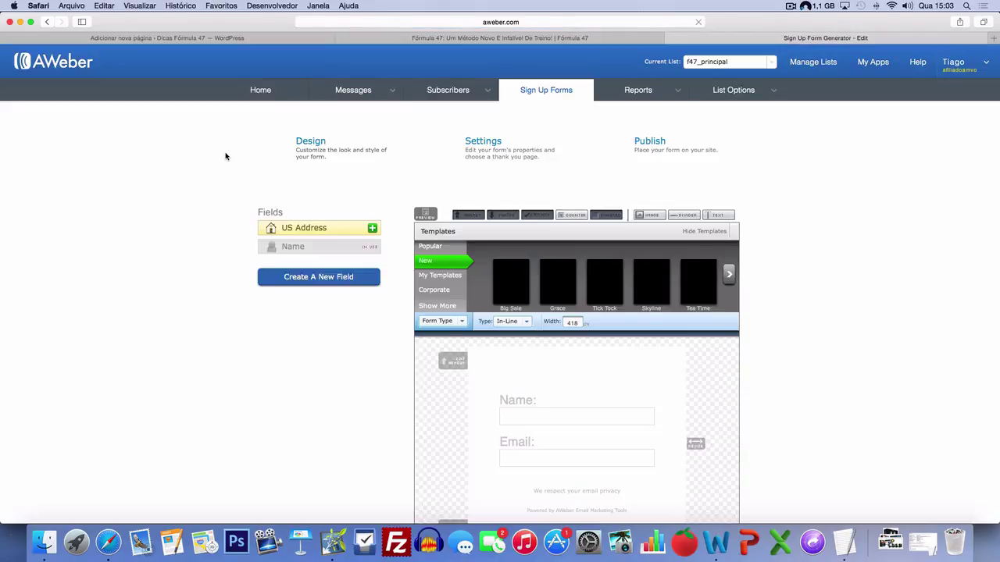
# - Remove the header, Name field, privacy notice, "Powered by AWeber" line and footer from the sign-up form
pyautogui.scroll(-1, 438, 234)
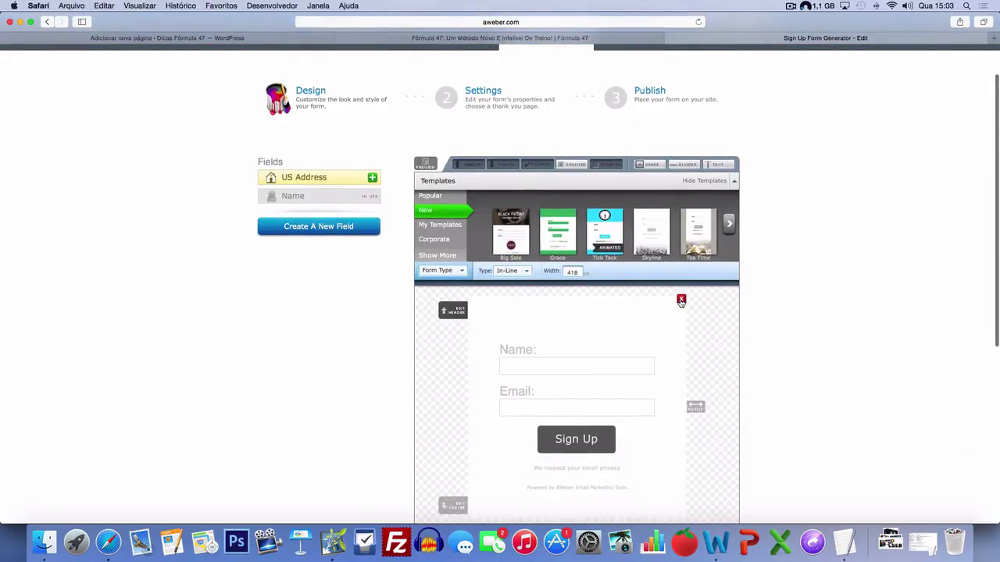
pyautogui.click(681, 302)
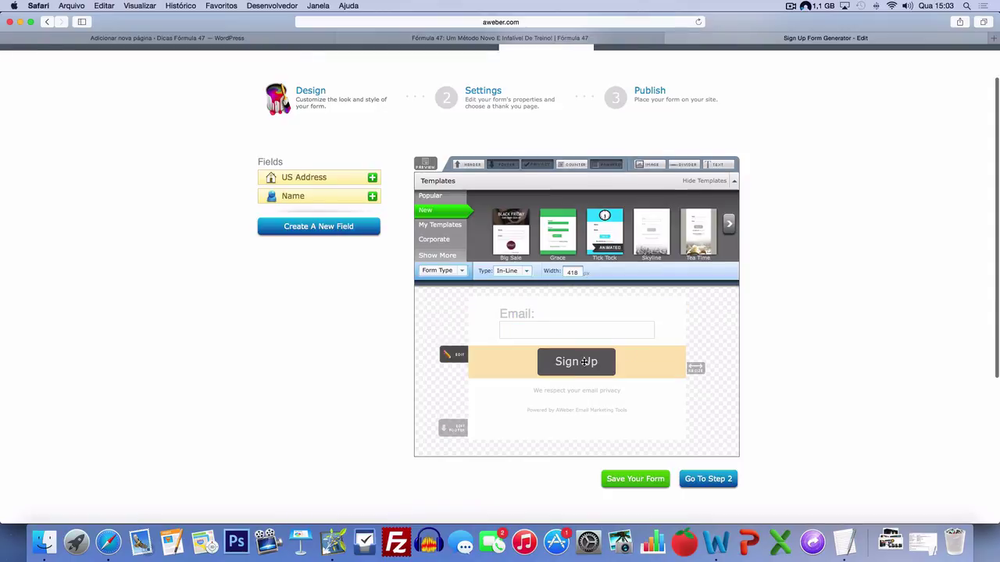
pyautogui.click(681, 386)
pyautogui.click(682, 387)
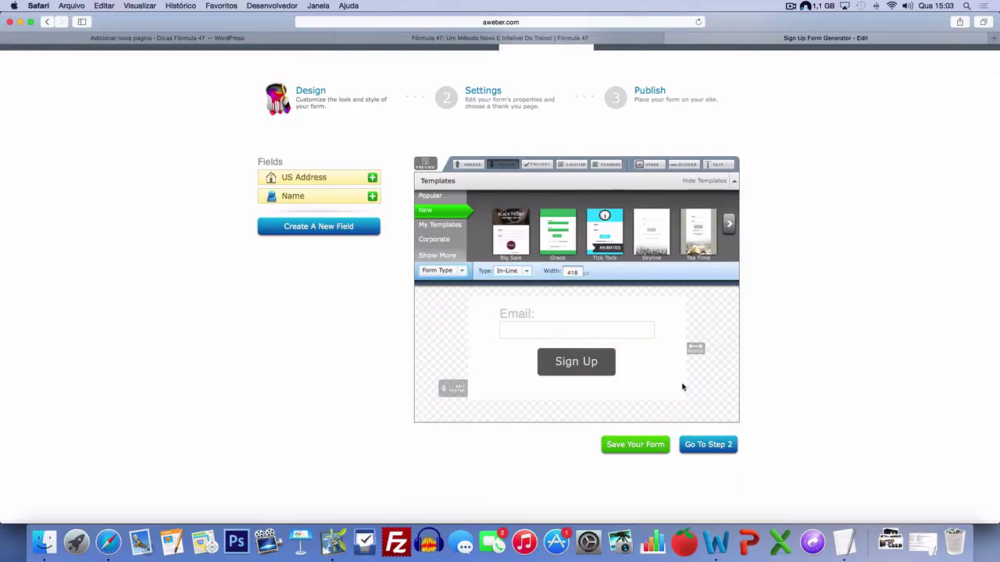
pyautogui.click(680, 394)
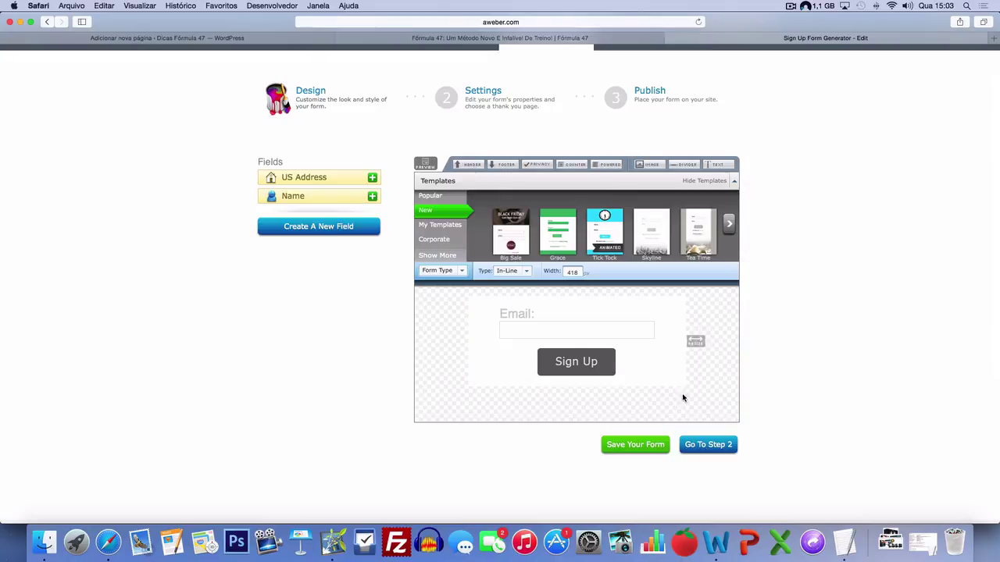
# - Change the e-mail field's label to "Digite Seu Melhor E-Mail:" and save it
pyautogui.click(538, 317)
pyautogui.tripleClick(356, 296)
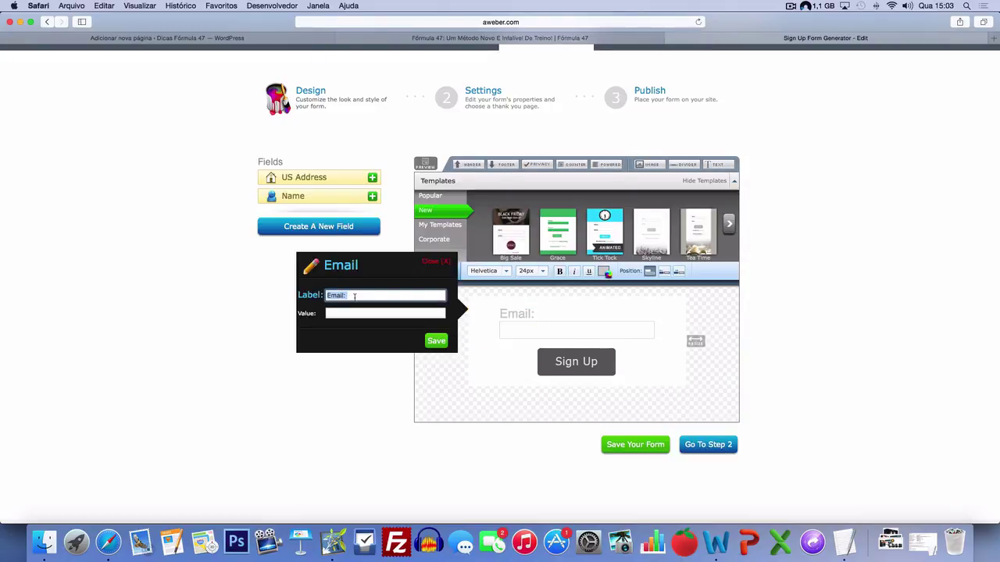
pyautogui.write('Digite Seu Mei')
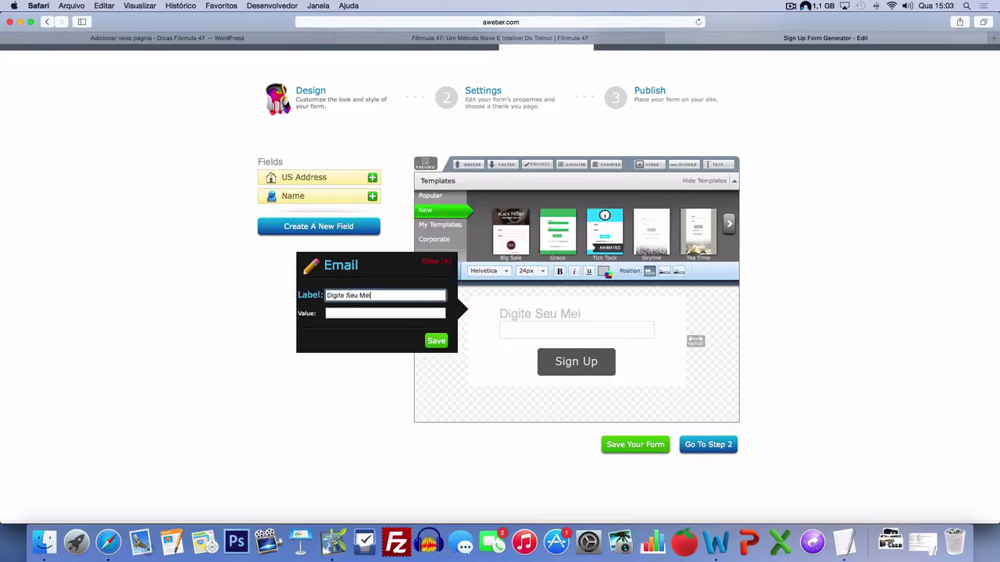
pyautogui.write('hor E-Mail:')
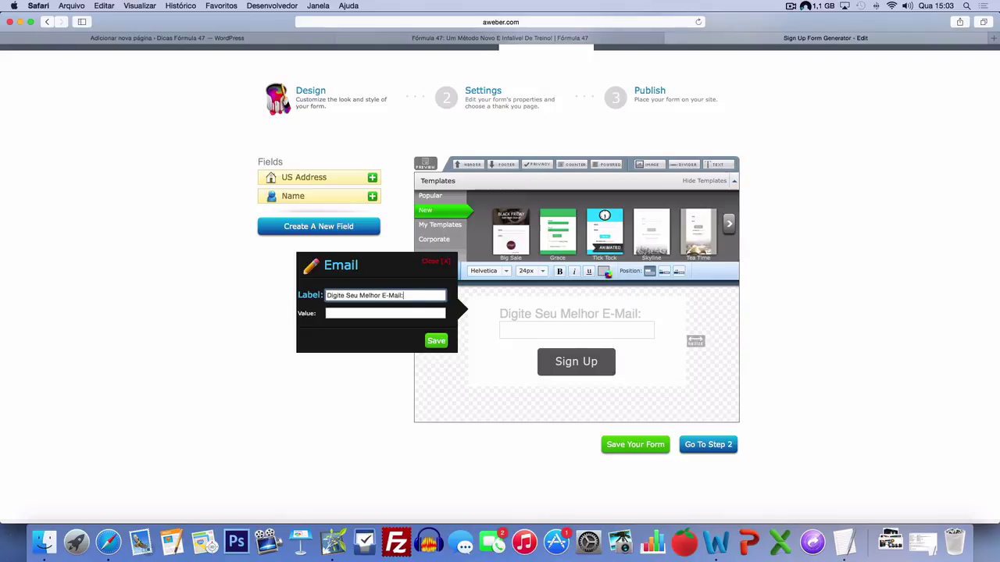
pyautogui.click(436, 340)
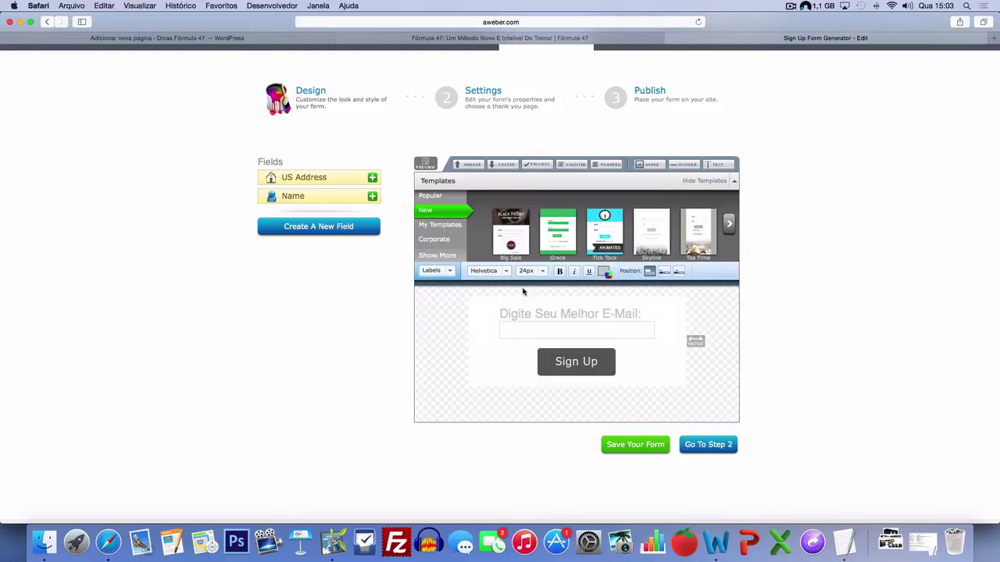
# - Set the form label's text colour to black (000000)
pyautogui.click(604, 272)
pyautogui.moveTo(680, 283); pyautogui.dragTo(692, 372)
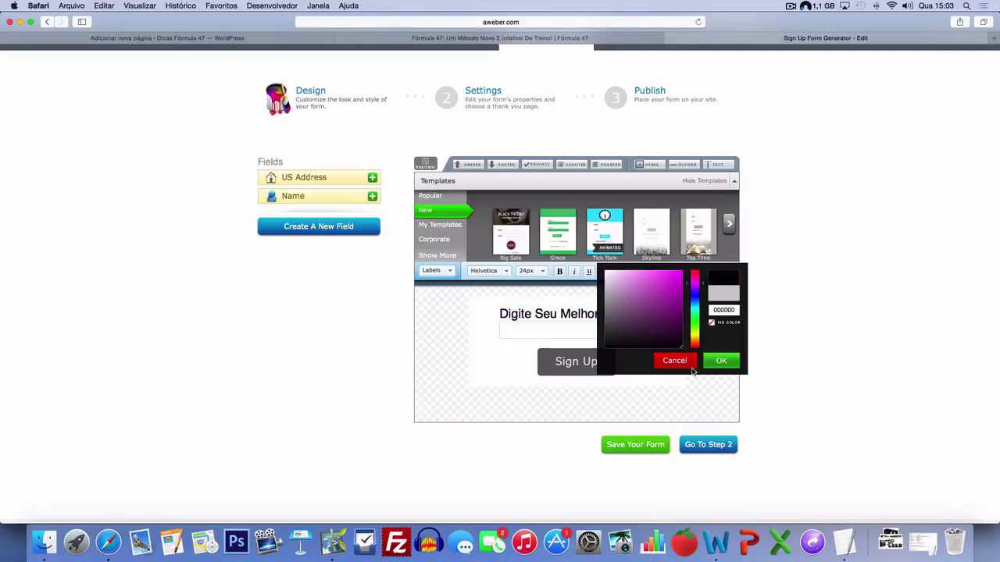
pyautogui.click(723, 361)
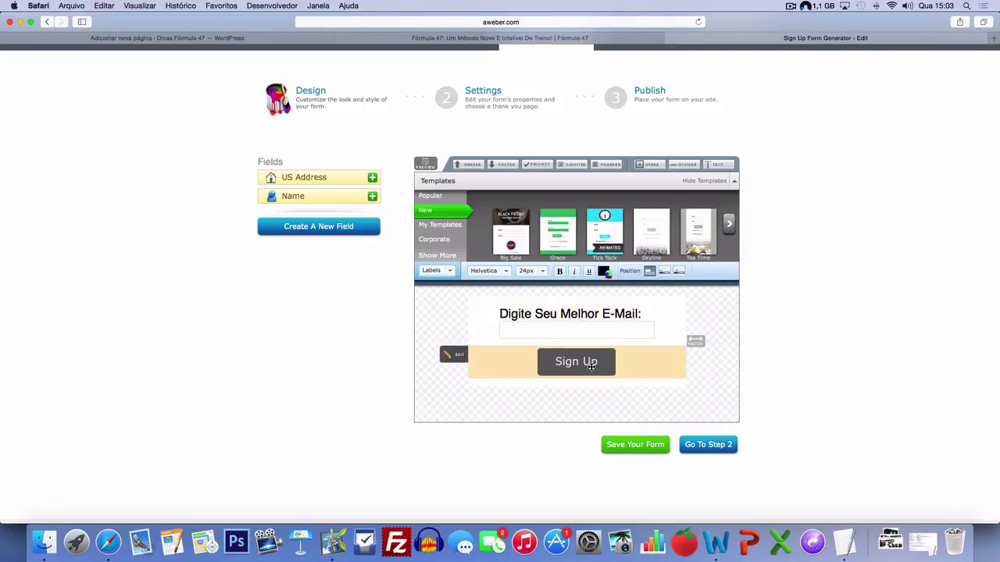
# - Open the Sign Up button for editing, show its advanced options and select the button image URL
pyautogui.click(599, 354)
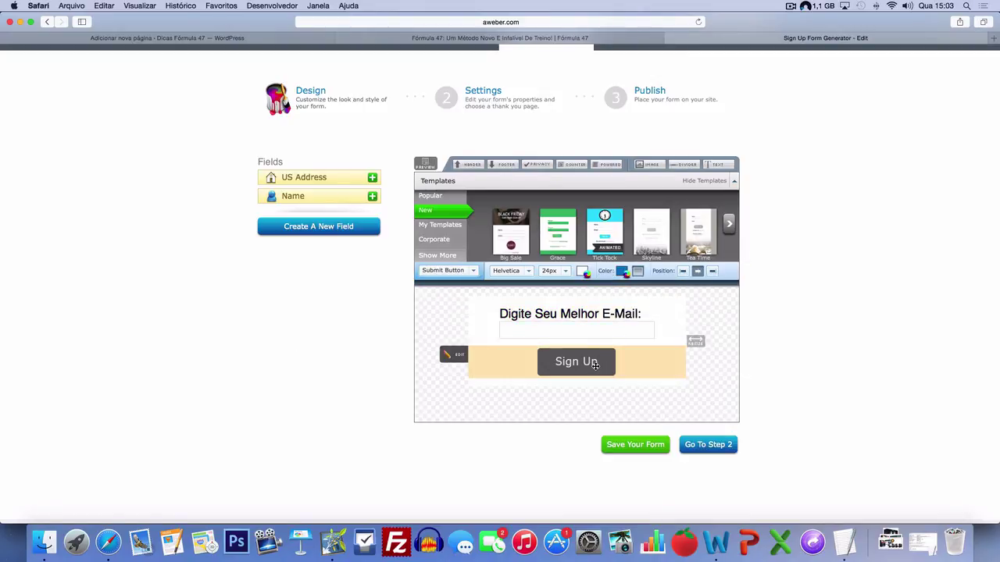
pyautogui.click(455, 354)
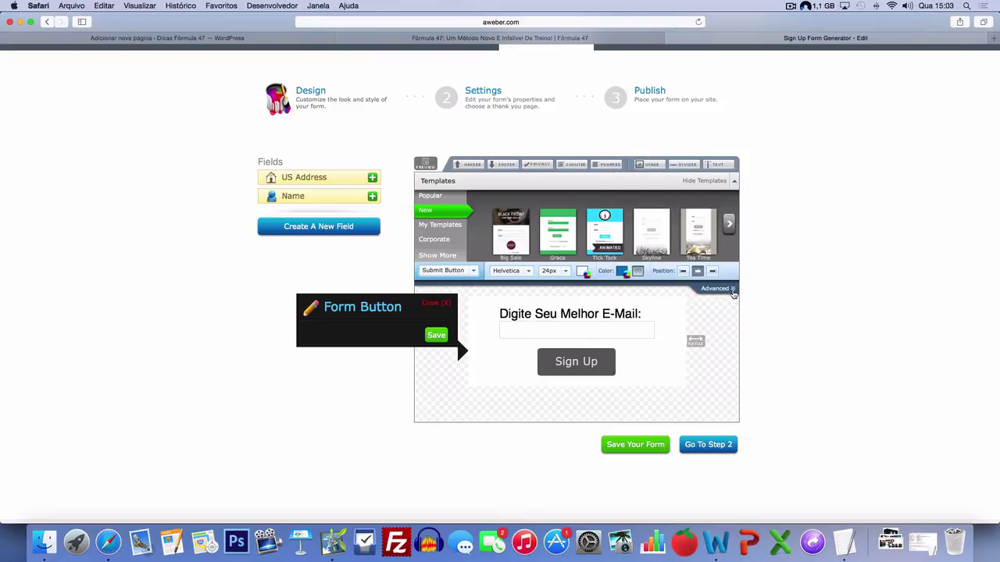
pyautogui.click(732, 289)
pyautogui.tripleClick(483, 295)
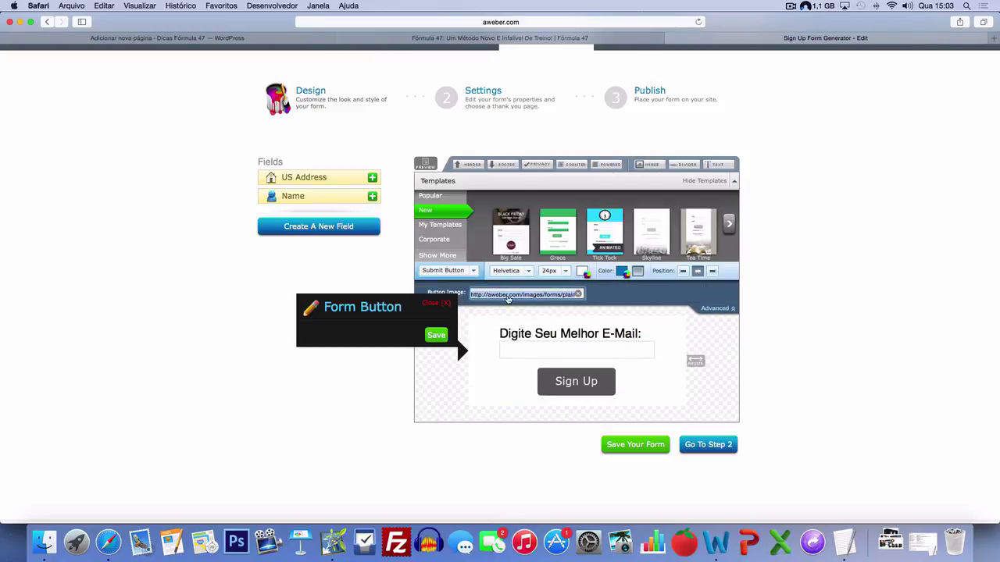
# - Switch back to the WordPress page editor and open the page for adding new media in a new browser tab
pyautogui.click(230, 39)
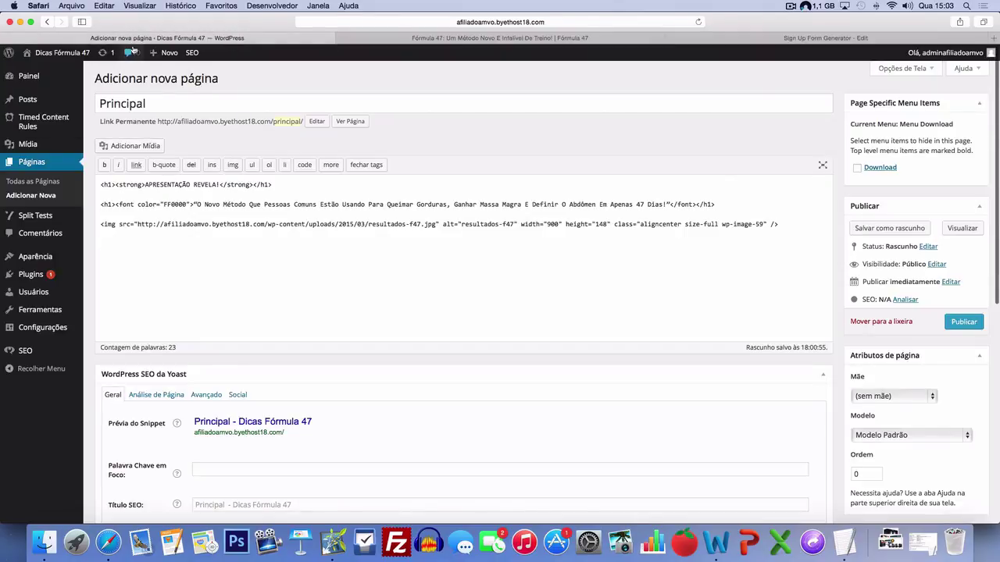
pyautogui.moveTo(150, 53)
pyautogui.keyDown('super'); pyautogui.click(156, 83); pyautogui.keyUp('super')
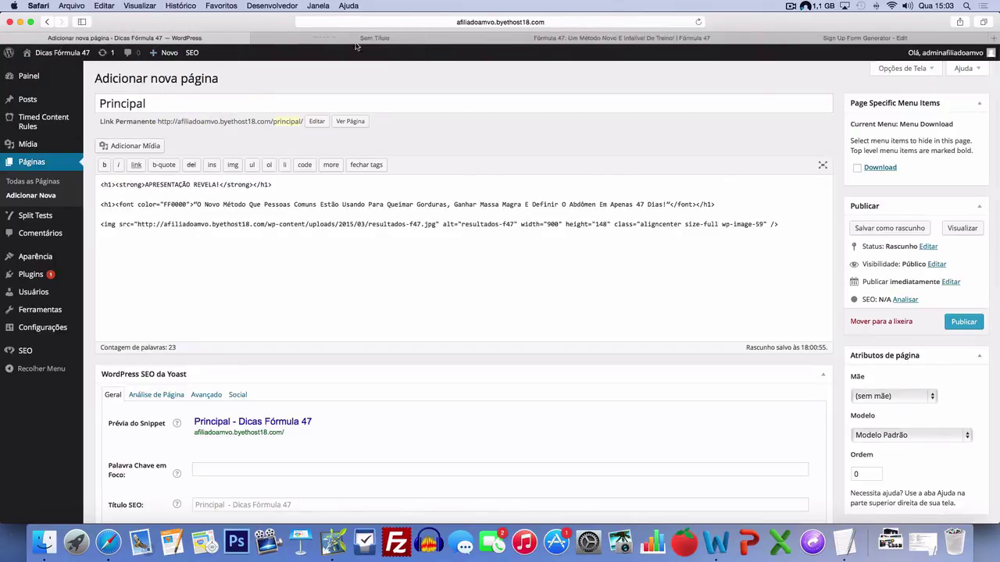
# - Check the sign-up button on the Fórmula 47 reference page and upload botao-apresentacao.png to the WordPress media library
pyautogui.click(367, 37)
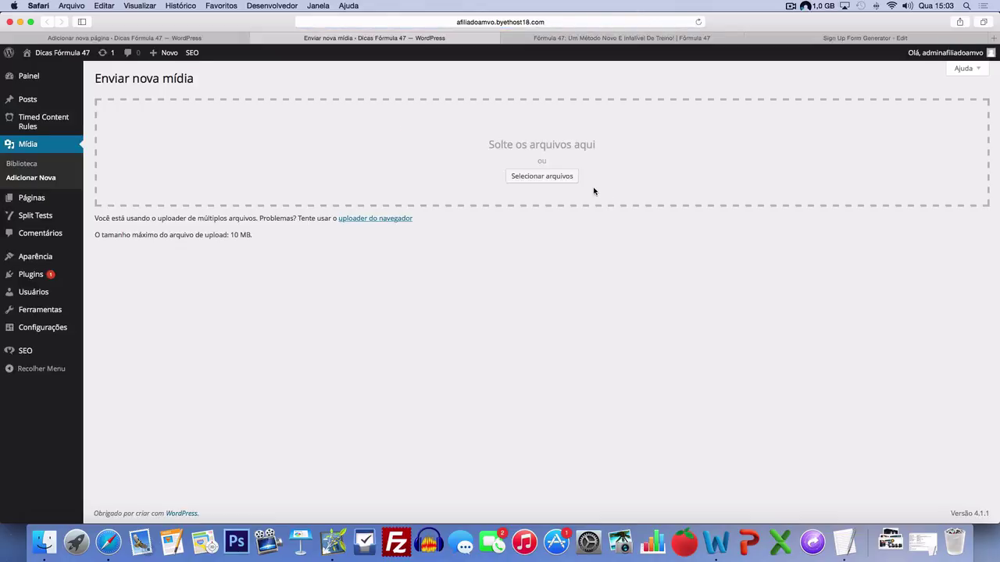
pyautogui.click(584, 37)
pyautogui.scroll(-3, 509, 411)
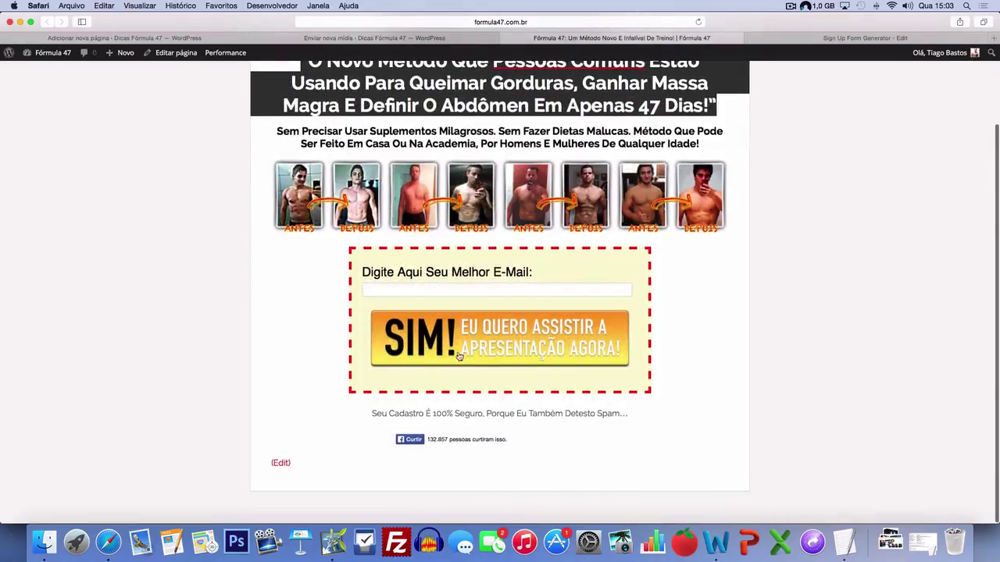
pyautogui.click(412, 37)
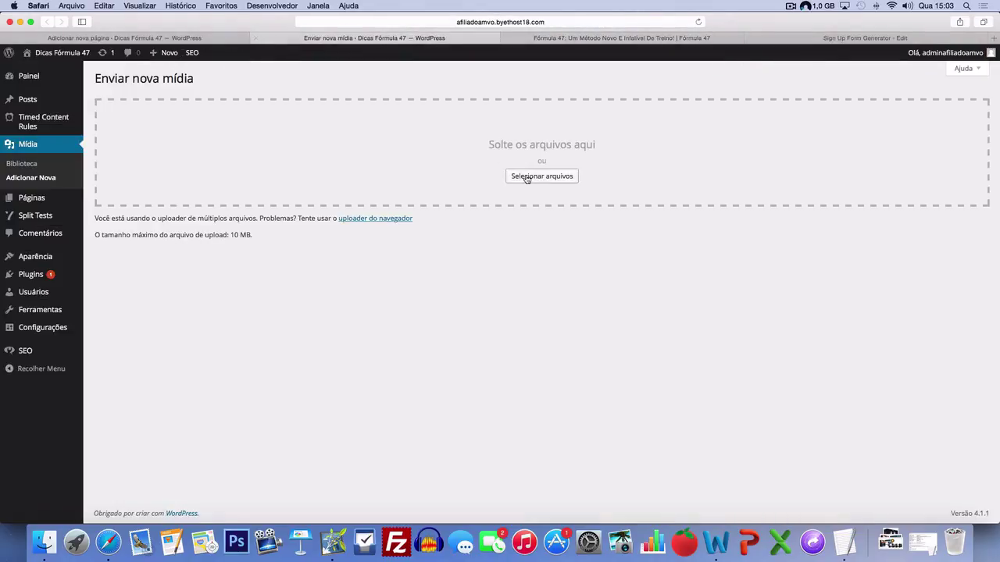
pyautogui.click(518, 175)
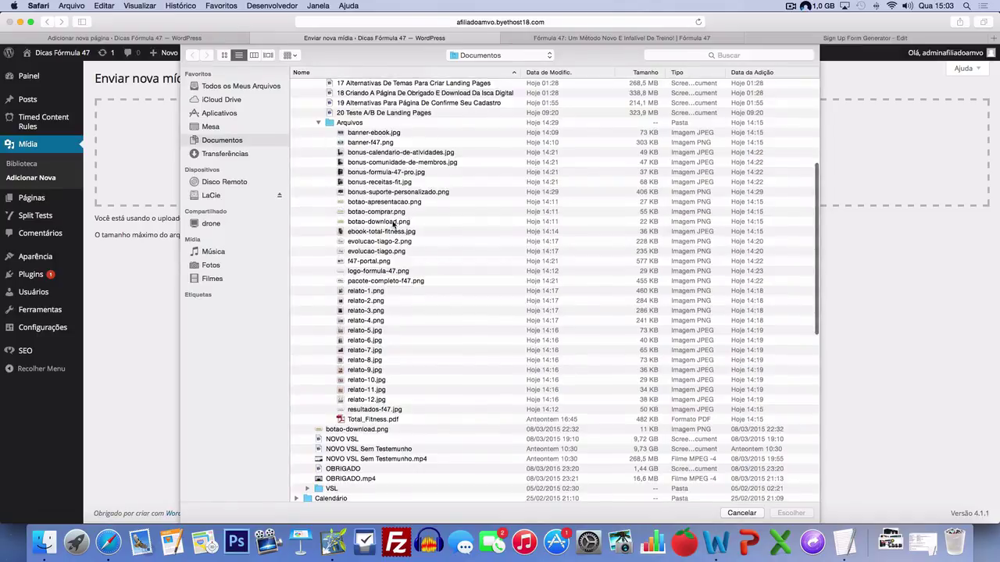
pyautogui.scroll(-2, 373, 224)
pyautogui.click(384, 183)
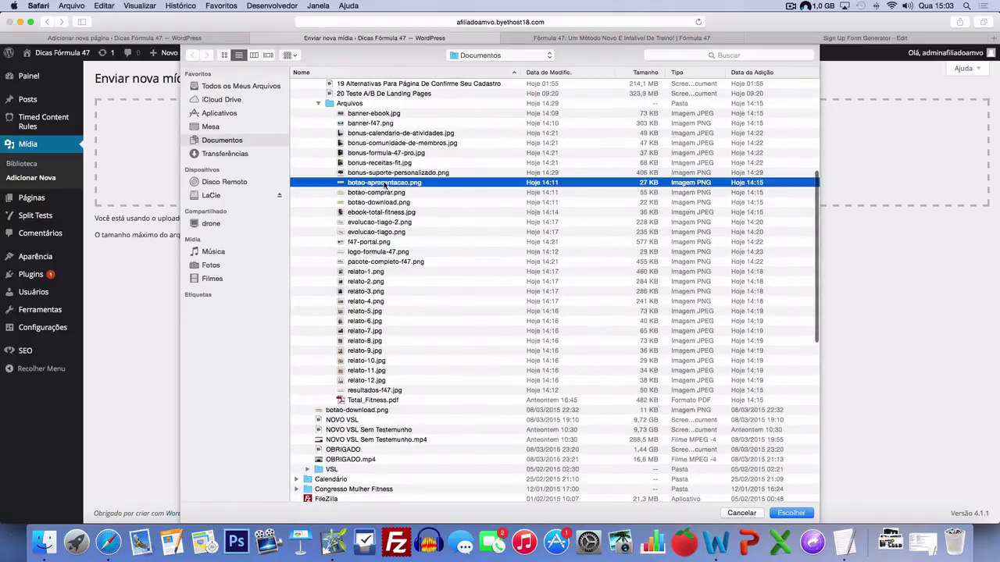
pyautogui.click(791, 513)
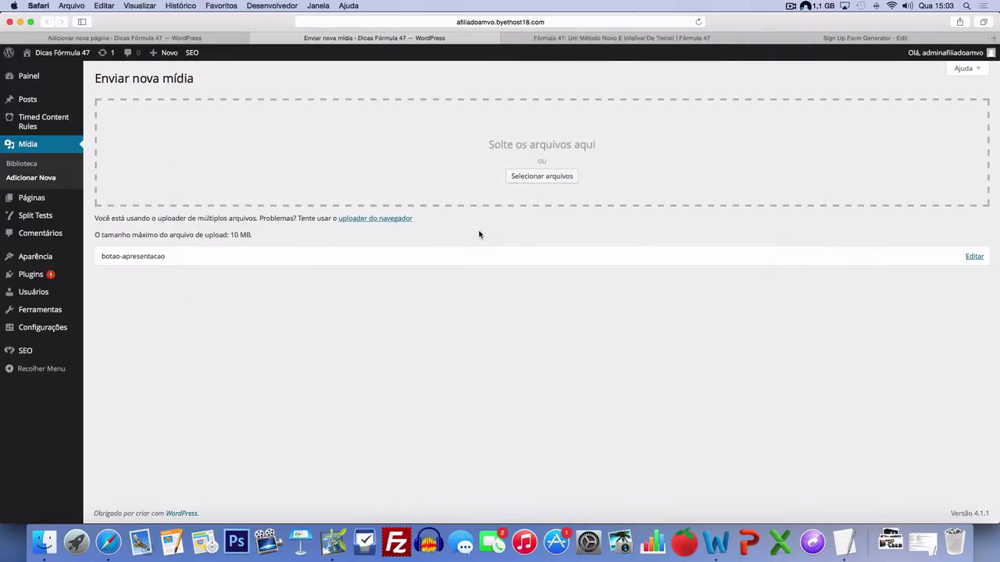
# - Open the uploaded botao-apresentacao image's details, copy its file URL and use it as the Sign Up button's image in the AWeber form
pyautogui.click(737, 239)
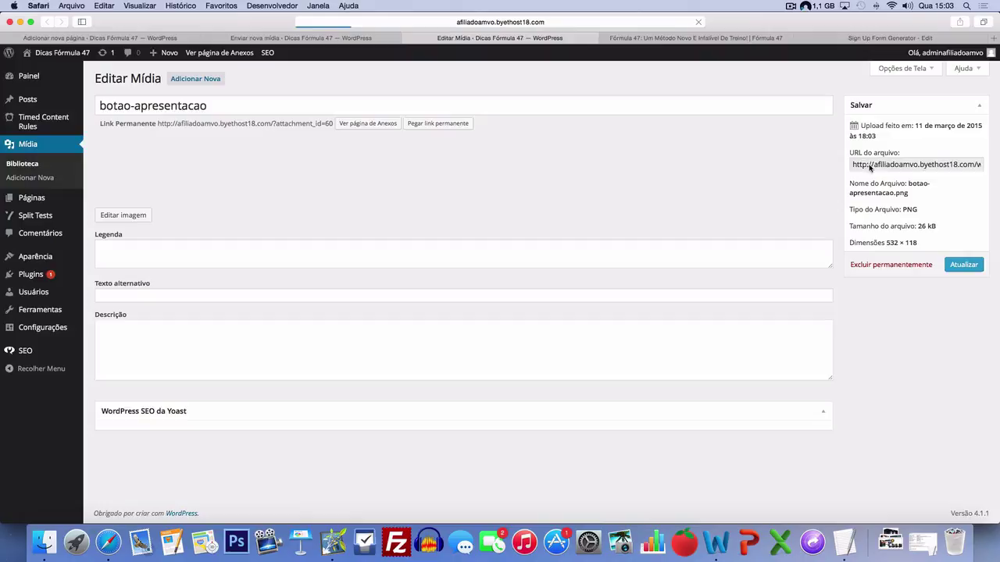
pyautogui.click(869, 167)
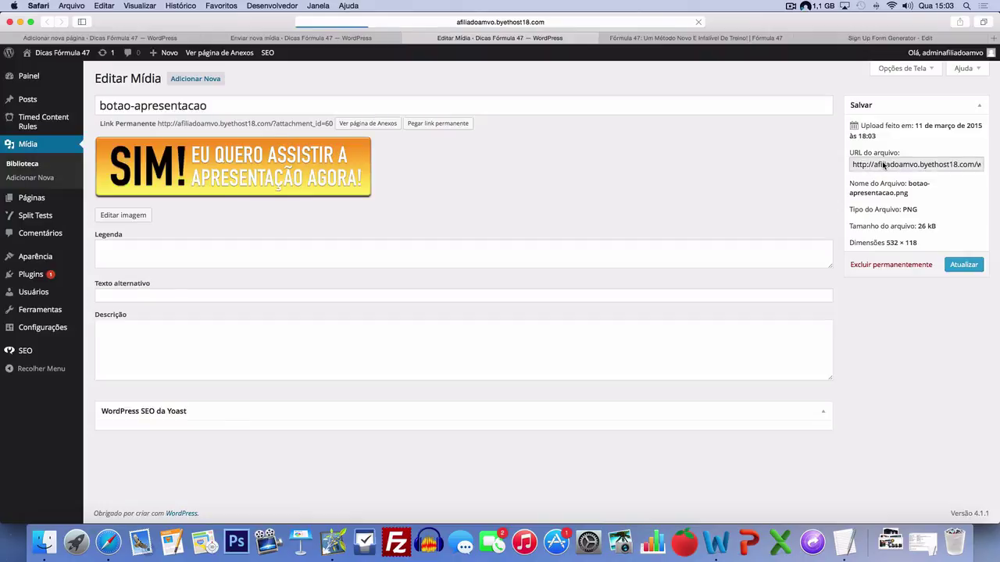
pyautogui.click(934, 38)
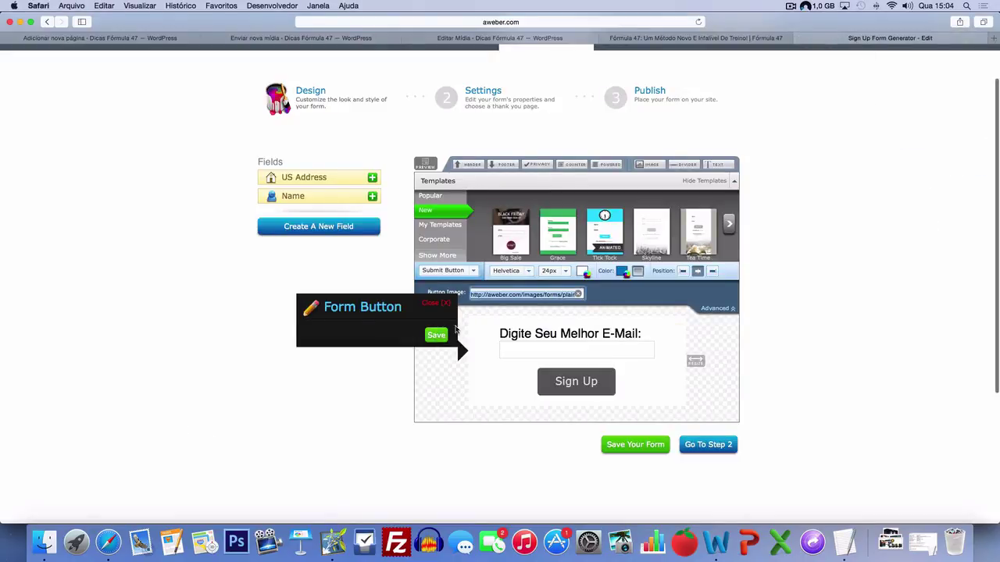
pyautogui.press('super+v')
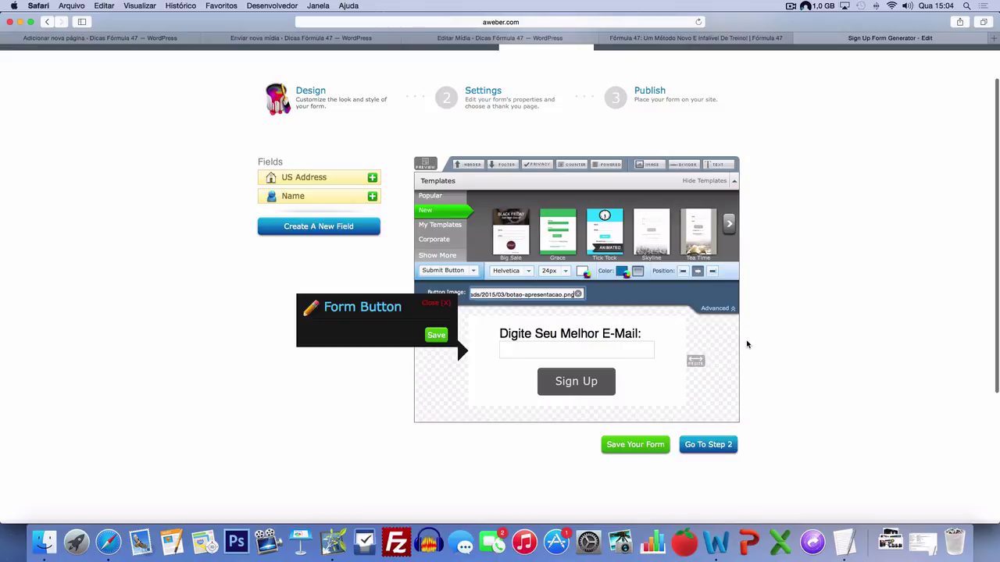
pyautogui.click(745, 343)
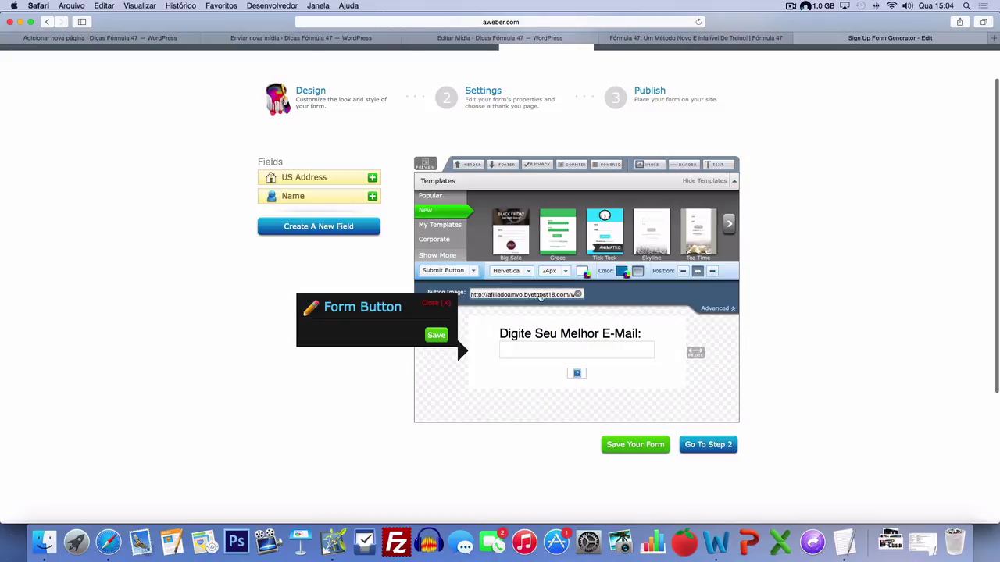
pyautogui.click(528, 296)
pyautogui.press('End')
pyautogui.click(761, 339)
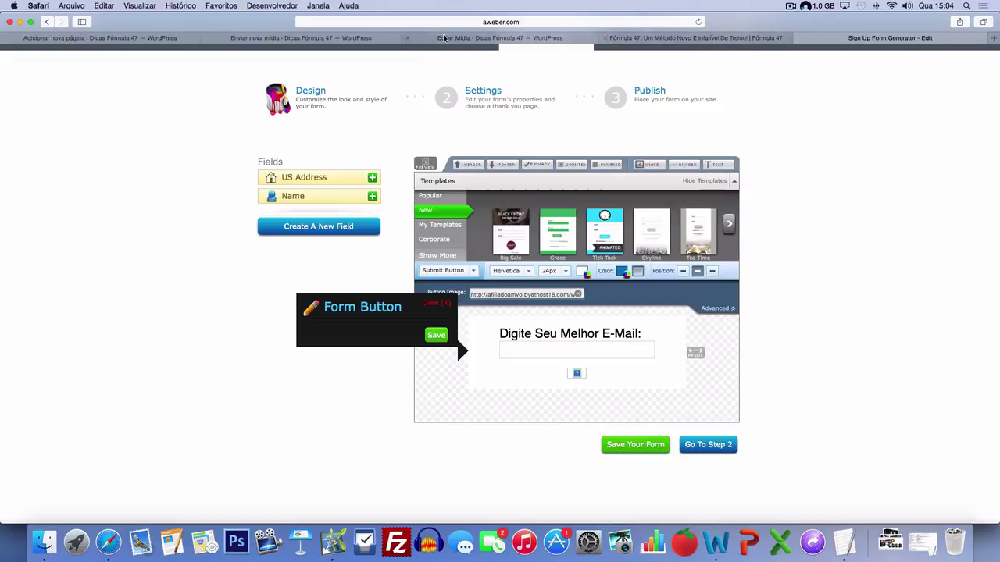
# - Copy the file URL of botao-apresentacao from WordPress again and load it in a new browser tab
pyautogui.click(539, 38)
pyautogui.press('super+c')
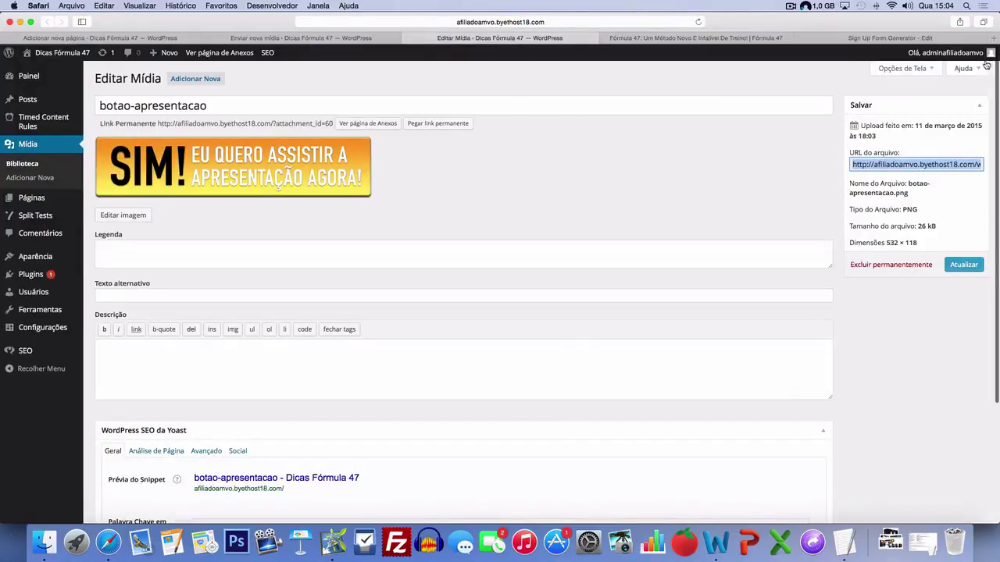
pyautogui.press('super+t')
pyautogui.press('super+v')
pyautogui.press('Return')
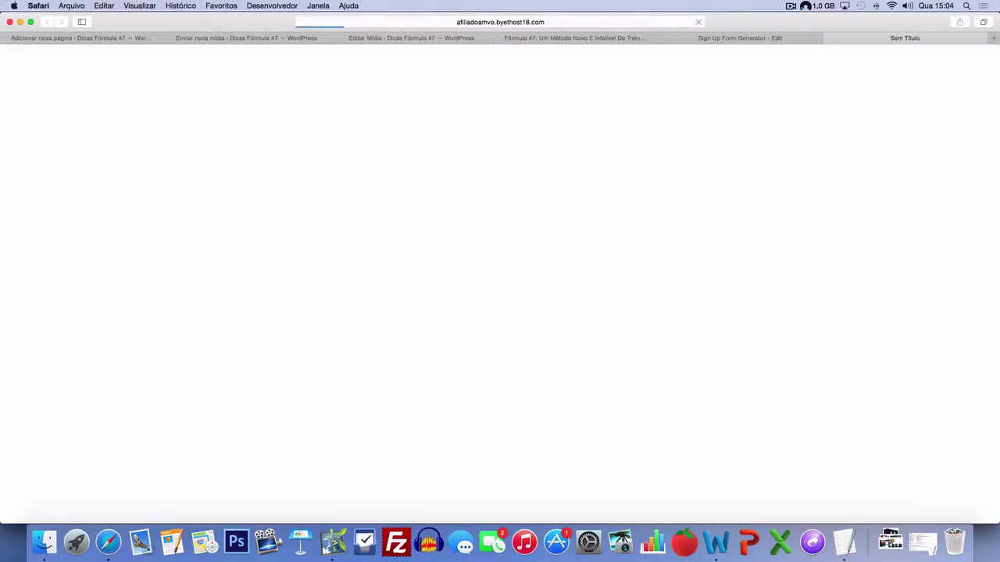
# - Replace the form's button image URL with the copied botao-apresentacao.png address and save the form button
pyautogui.click(624, 39)
pyautogui.click(703, 39)
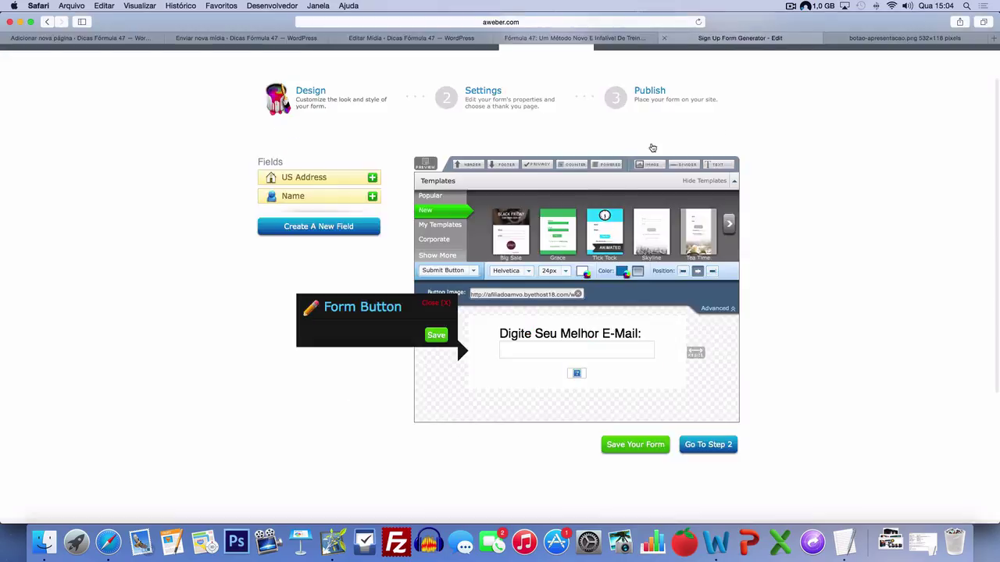
pyautogui.click(551, 297)
pyautogui.press('super+v')
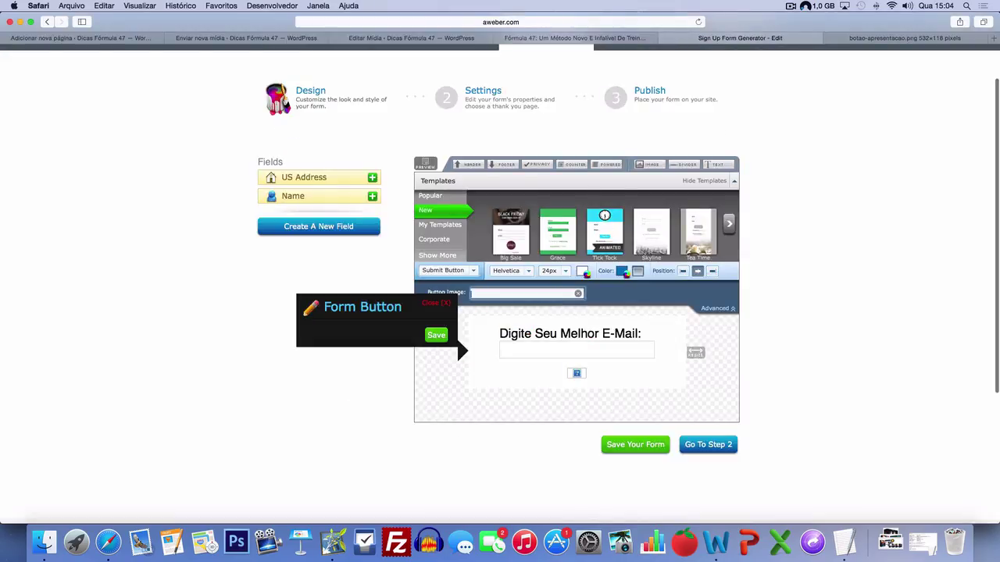
pyautogui.press('super+v')
pyautogui.click(703, 328)
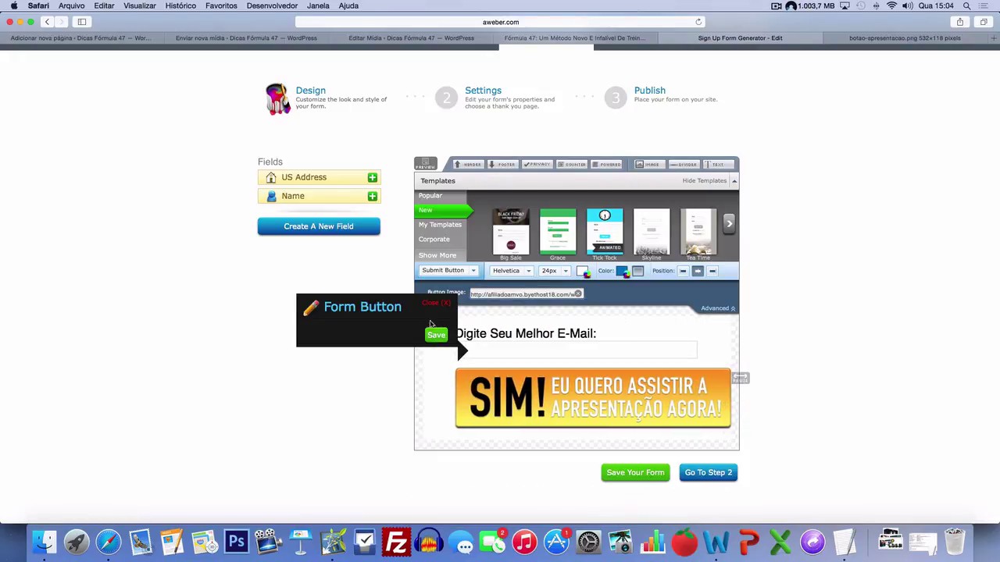
pyautogui.click(435, 335)
# - Set the form body's padding to 20 on all four sides and narrow the form slightly
pyautogui.click(447, 271)
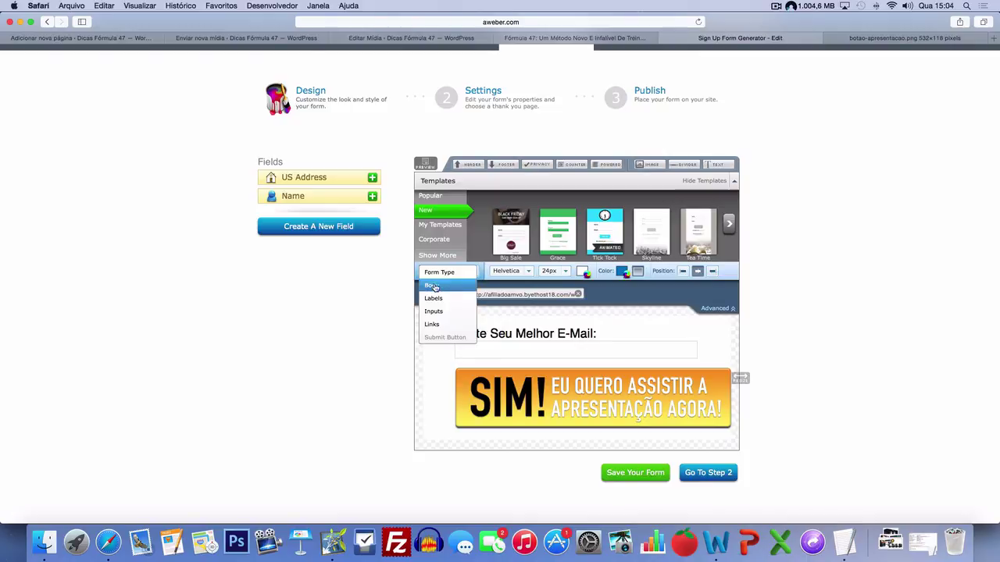
pyautogui.click(437, 287)
pyautogui.click(472, 309)
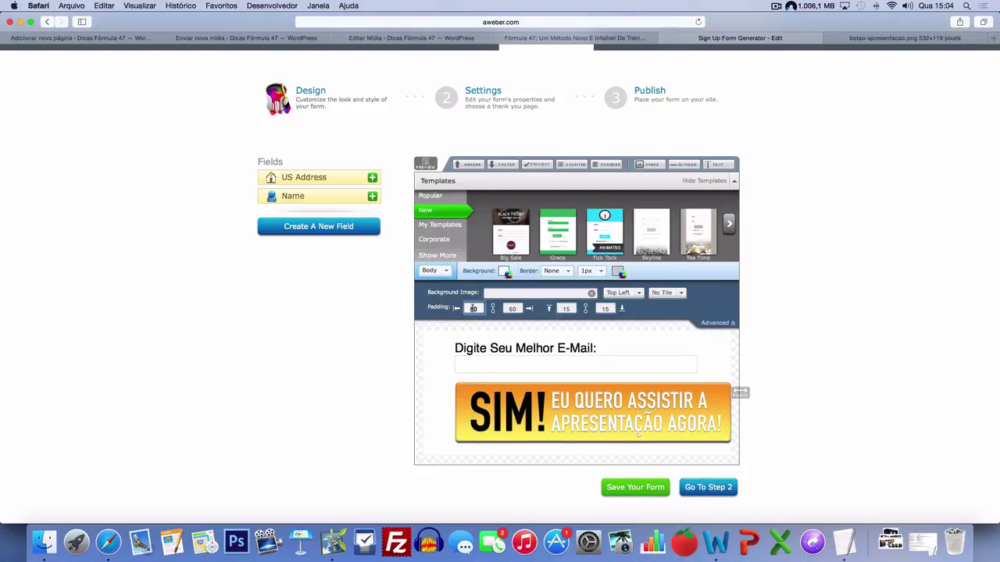
pyautogui.write('20')
pyautogui.press('Tab')
pyautogui.write('20')
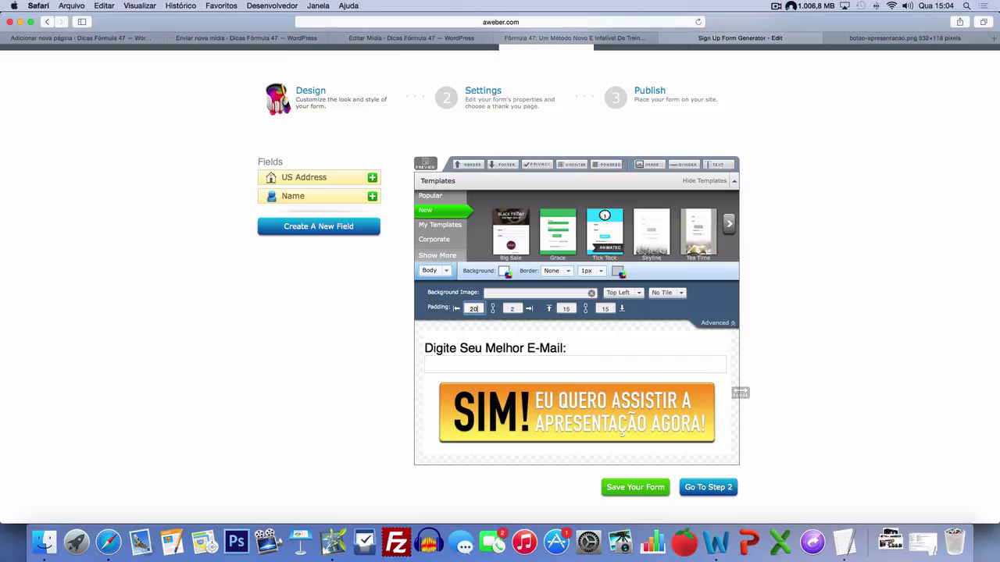
pyautogui.press('Tab')
pyautogui.write('20')
pyautogui.press('Tab')
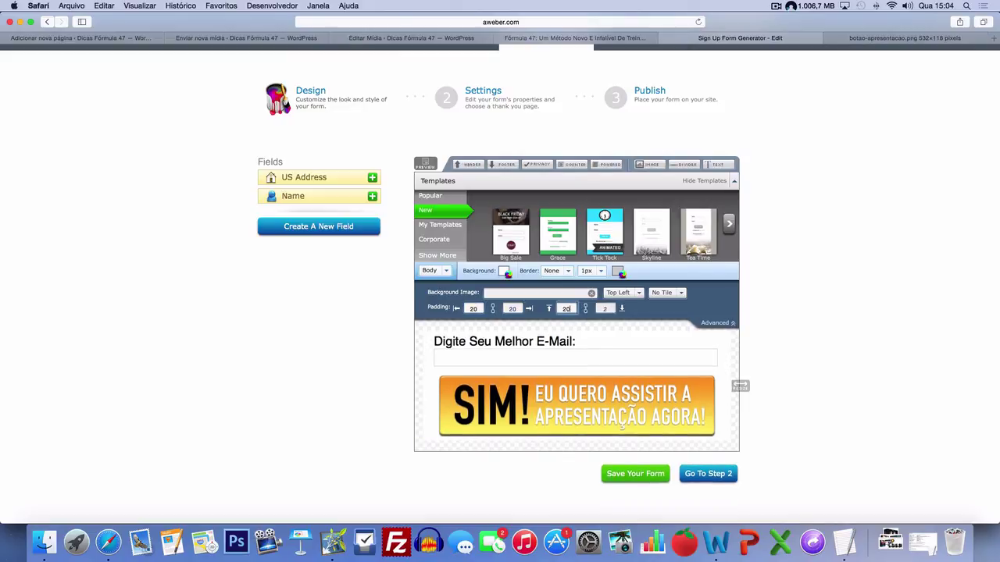
pyautogui.write('20')
pyautogui.moveTo(738, 394); pyautogui.dragTo(737, 393)
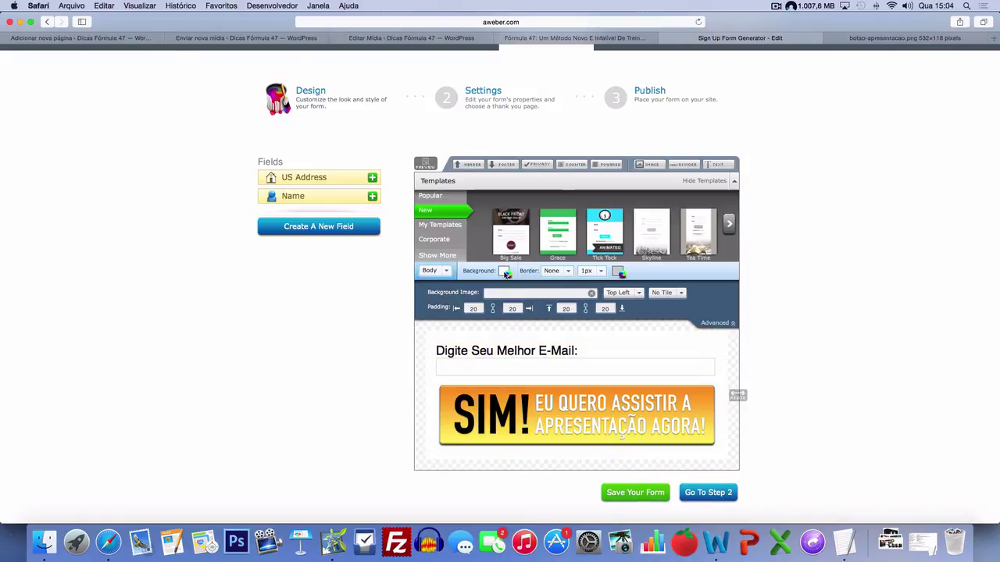
# - Set the form body's background colour to light yellow (f1f5ba)
pyautogui.click(503, 272)
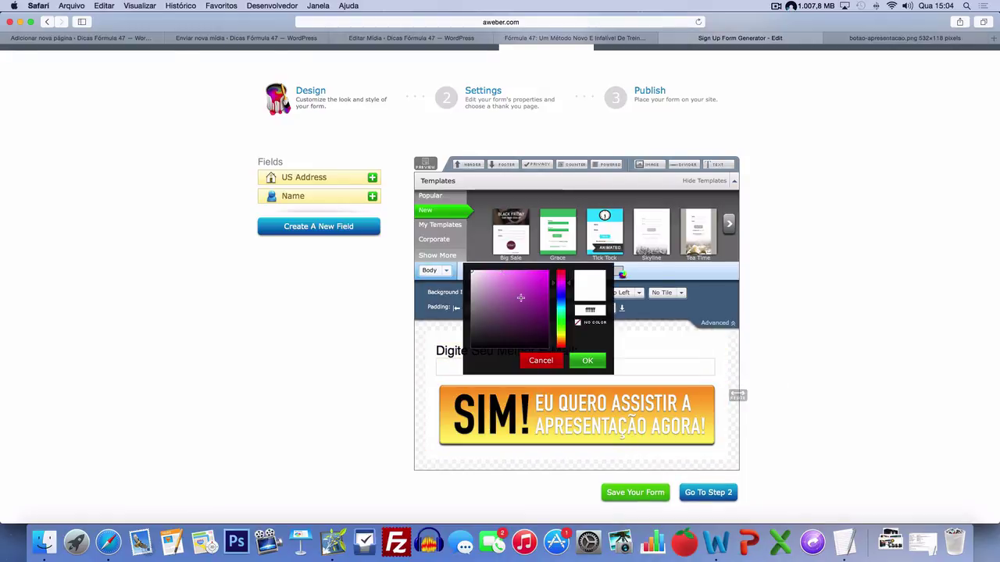
pyautogui.moveTo(563, 316); pyautogui.dragTo(564, 333)
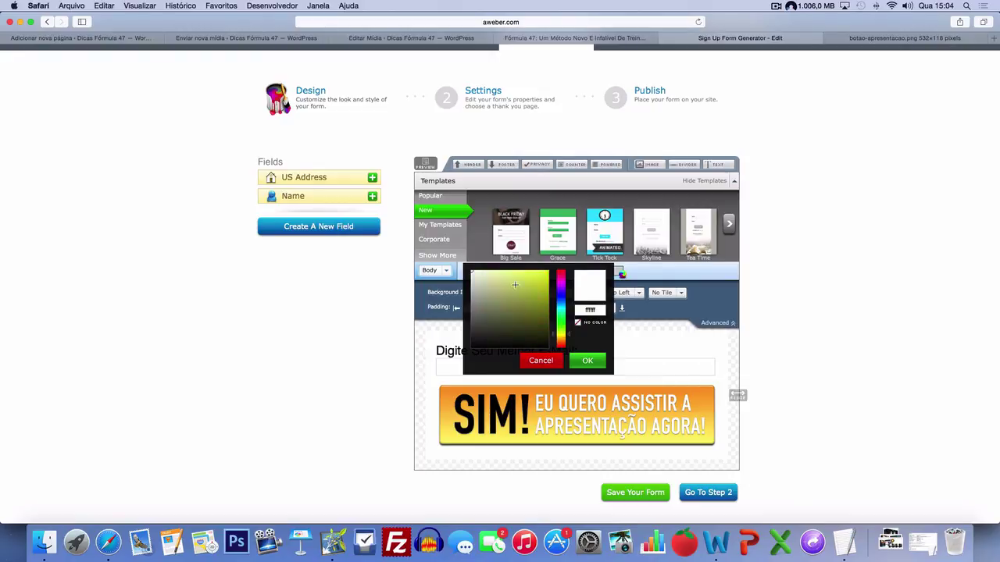
pyautogui.click(490, 273)
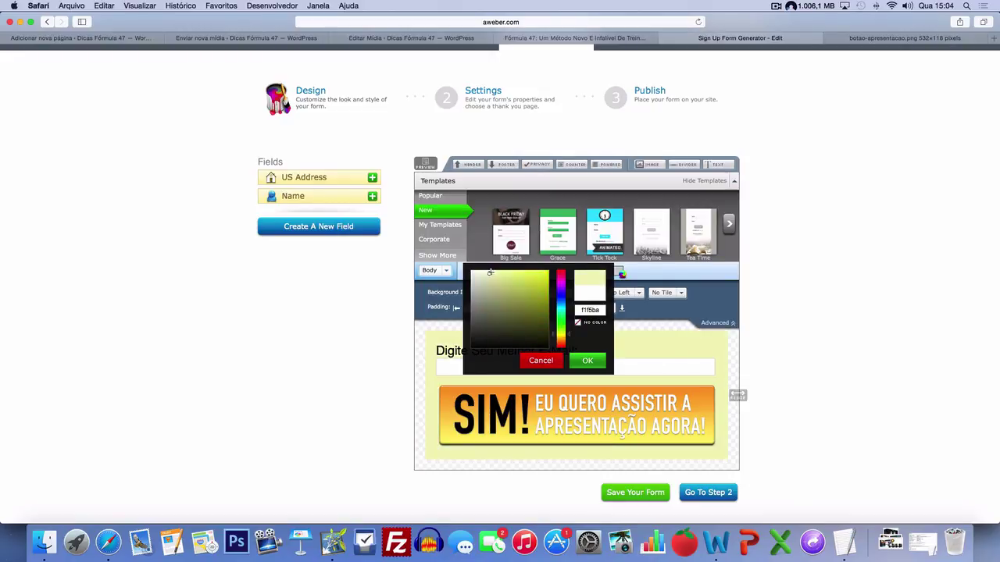
pyautogui.click(587, 360)
# - Give the form body a dashed 5px border in red
pyautogui.click(558, 271)
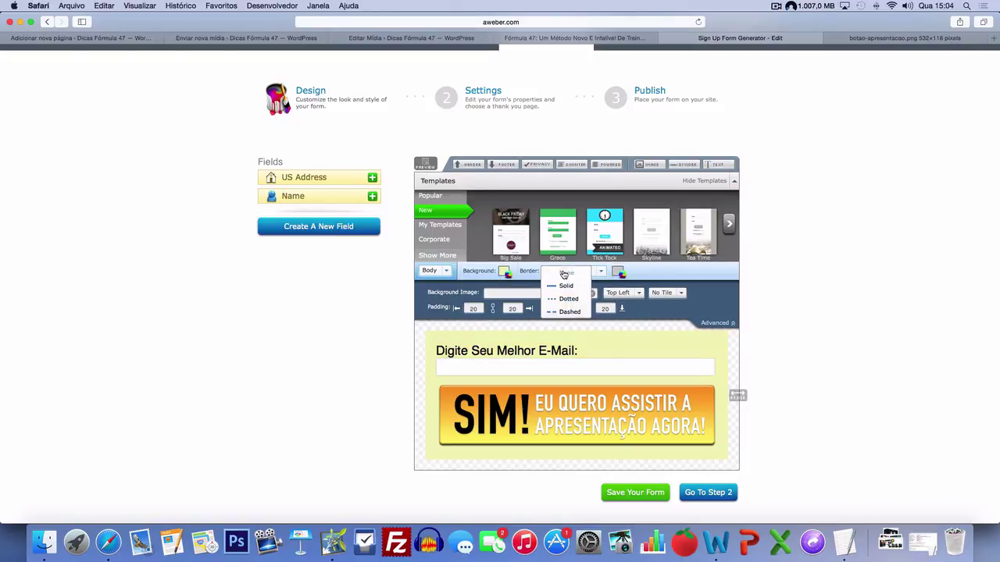
pyautogui.click(573, 312)
pyautogui.click(600, 271)
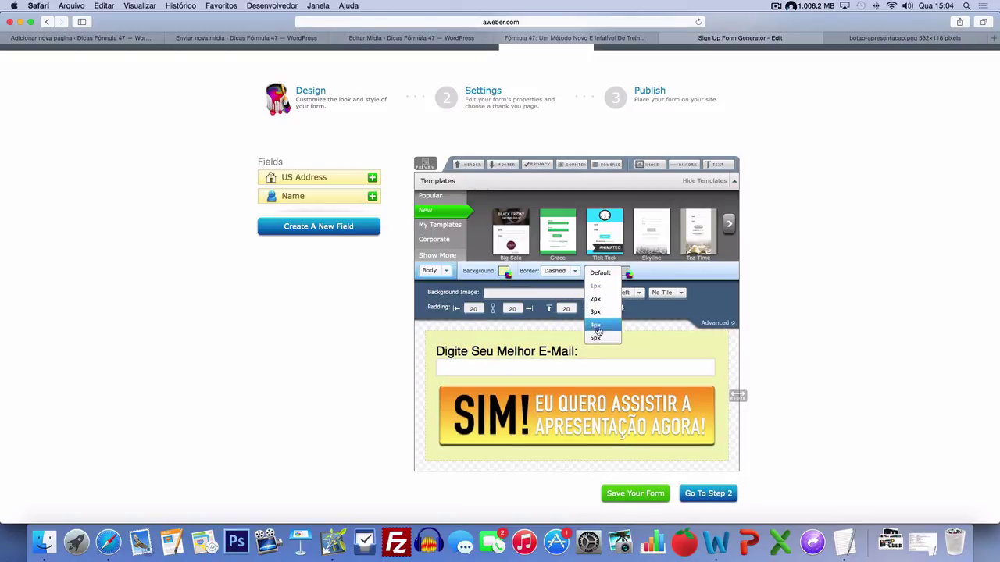
pyautogui.click(604, 331)
pyautogui.click(625, 271)
pyautogui.click(701, 272)
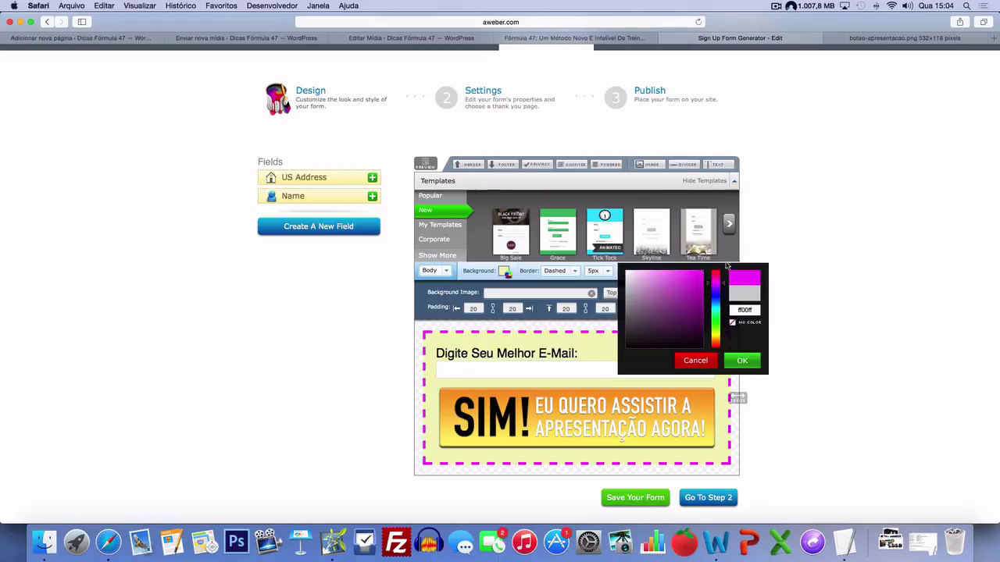
pyautogui.click(714, 273)
pyautogui.click(741, 361)
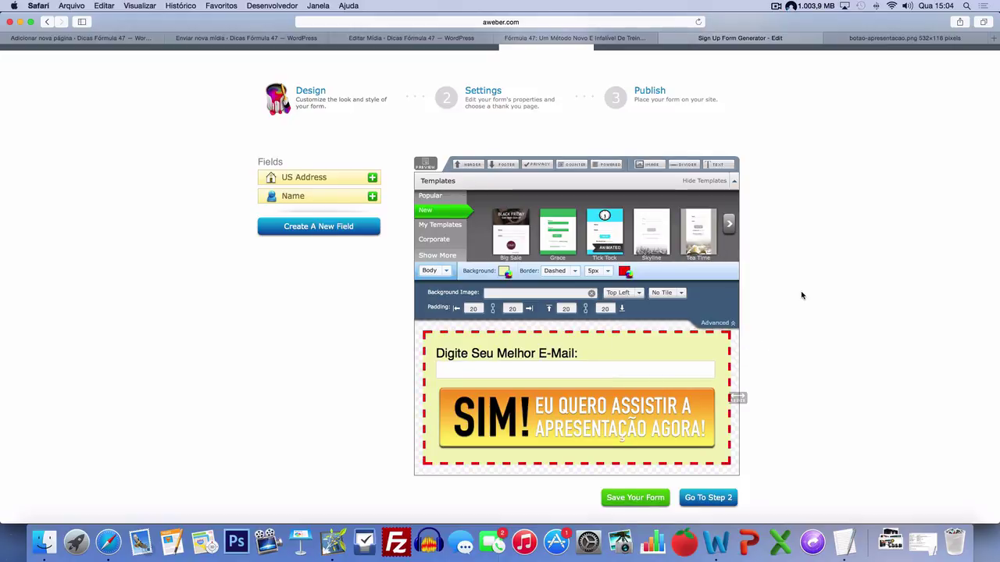
# - Compare the form's design with the sign-up box on the Fórmula 47 reference page
pyautogui.scroll(-2, 797, 300)
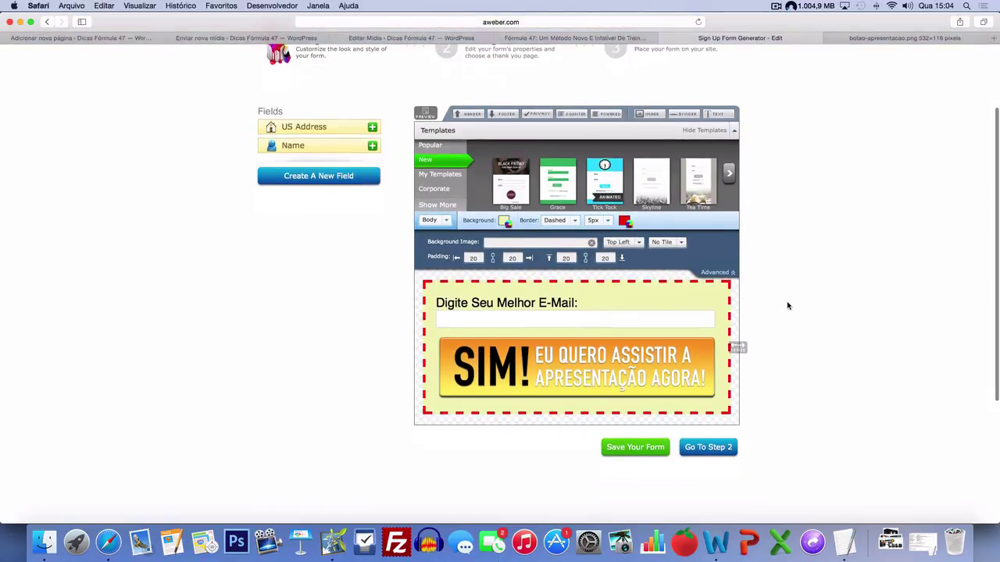
pyautogui.click(545, 40)
pyautogui.click(680, 39)
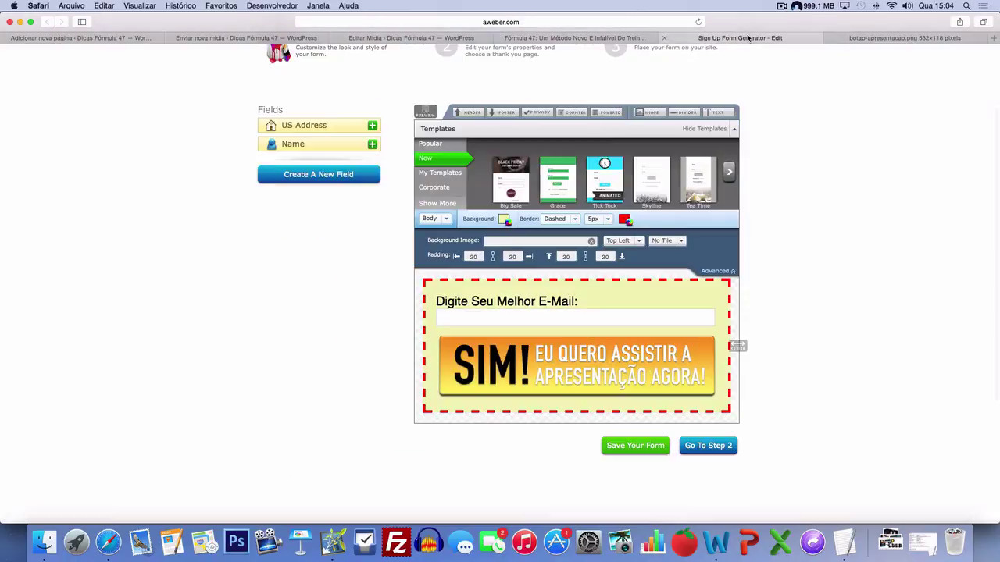
pyautogui.click(634, 38)
pyautogui.click(699, 39)
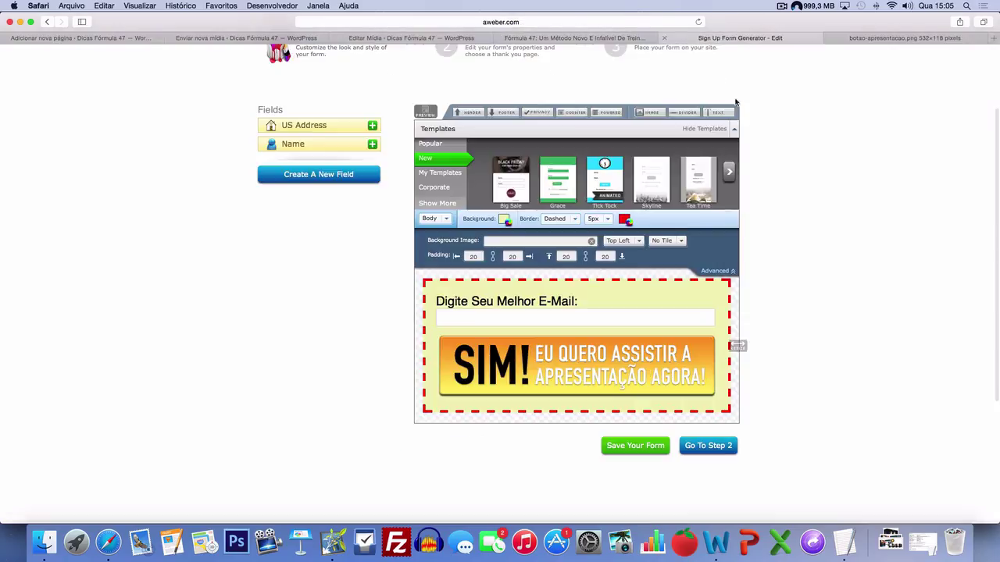
pyautogui.click(589, 39)
pyautogui.click(711, 38)
# - Save the form design and open the form name for editing in the Settings step
pyautogui.scroll(-2, 701, 395)
pyautogui.click(634, 394)
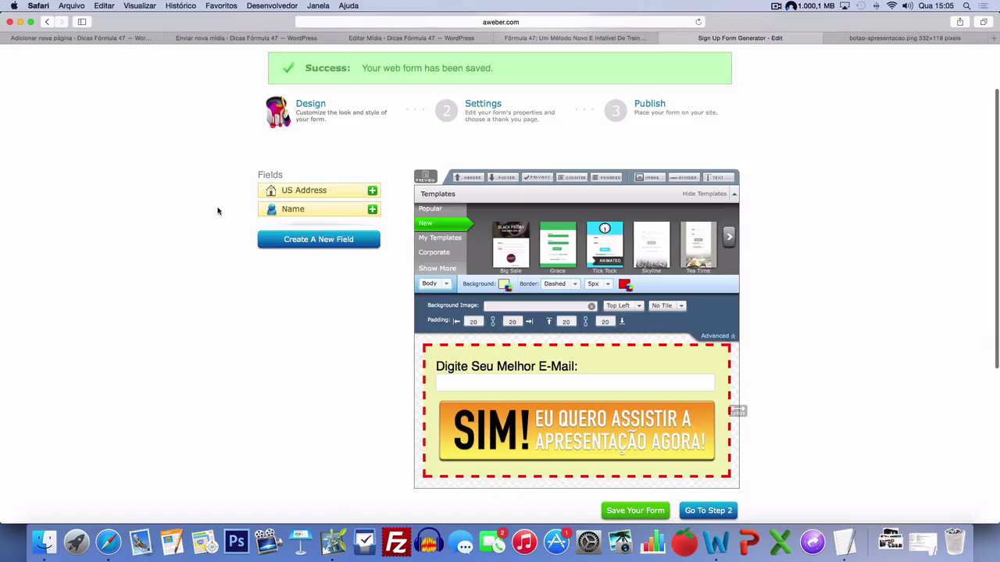
pyautogui.scroll(-1, 567, 197)
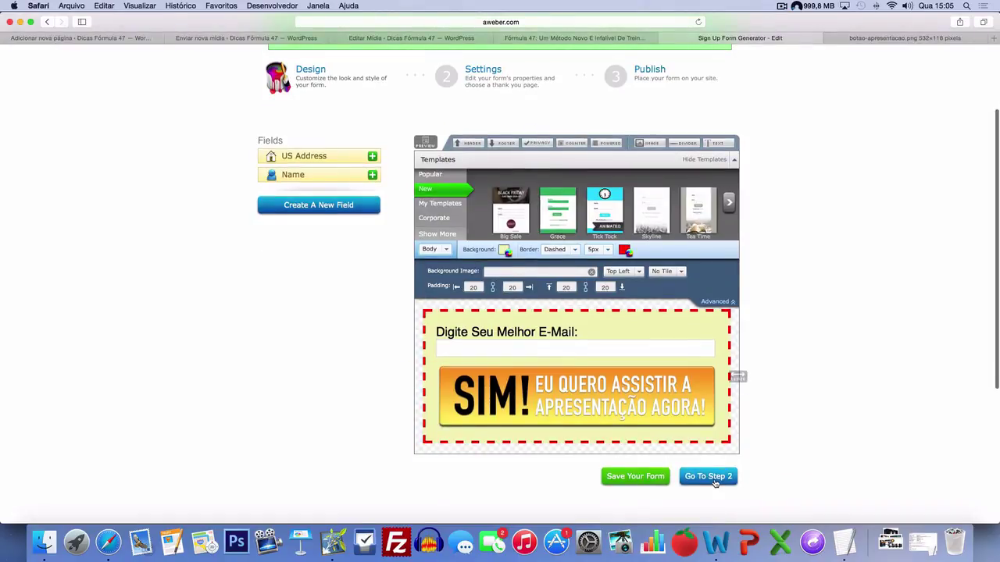
pyautogui.click(707, 476)
pyautogui.click(350, 252)
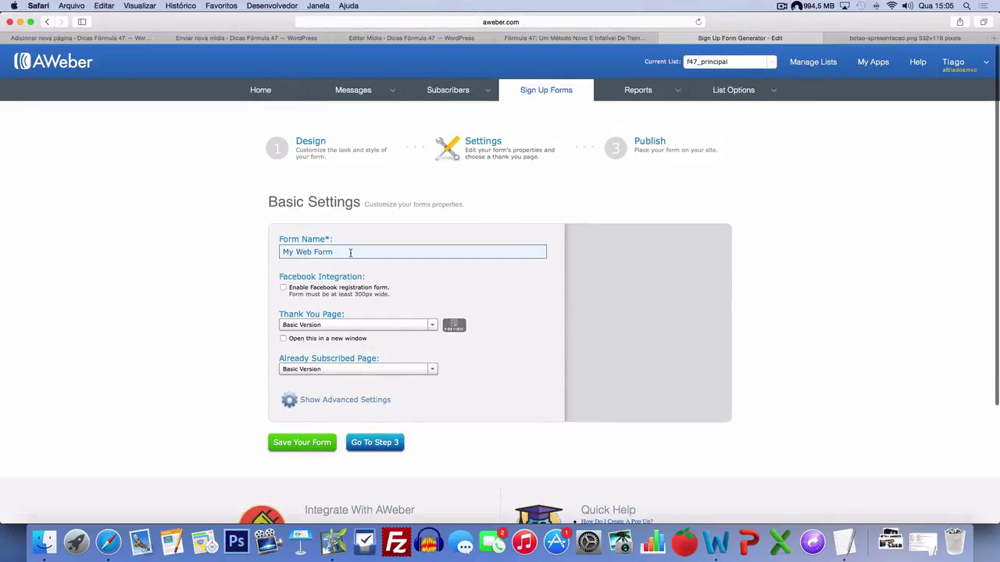
# - Name the form "Botao Laranja Principal" and set its Thank You Page to Custom Page
pyautogui.tripleClick(350, 252)
pyautogui.write('Botao Laranja Principal')
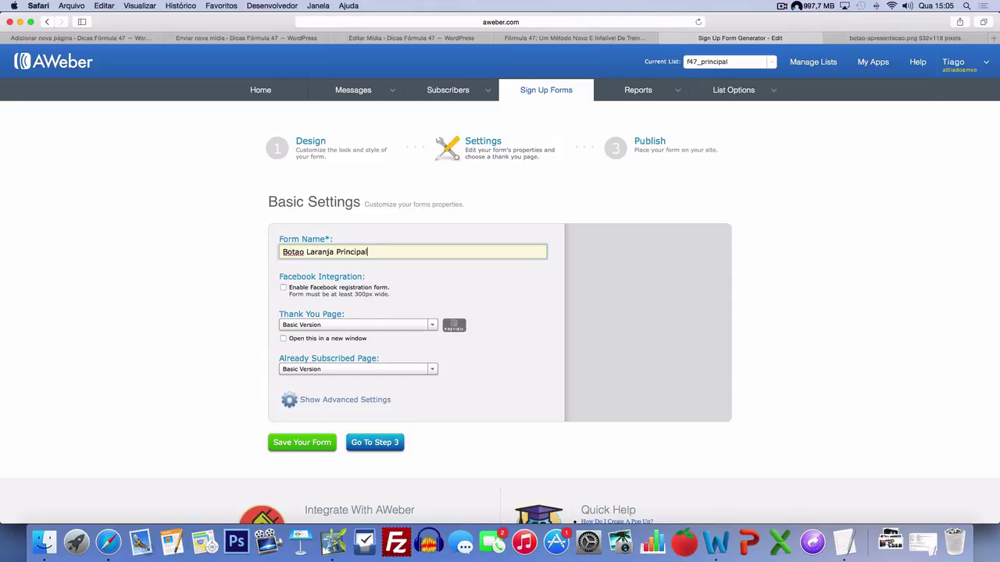
pyautogui.scroll(-2, 205, 281)
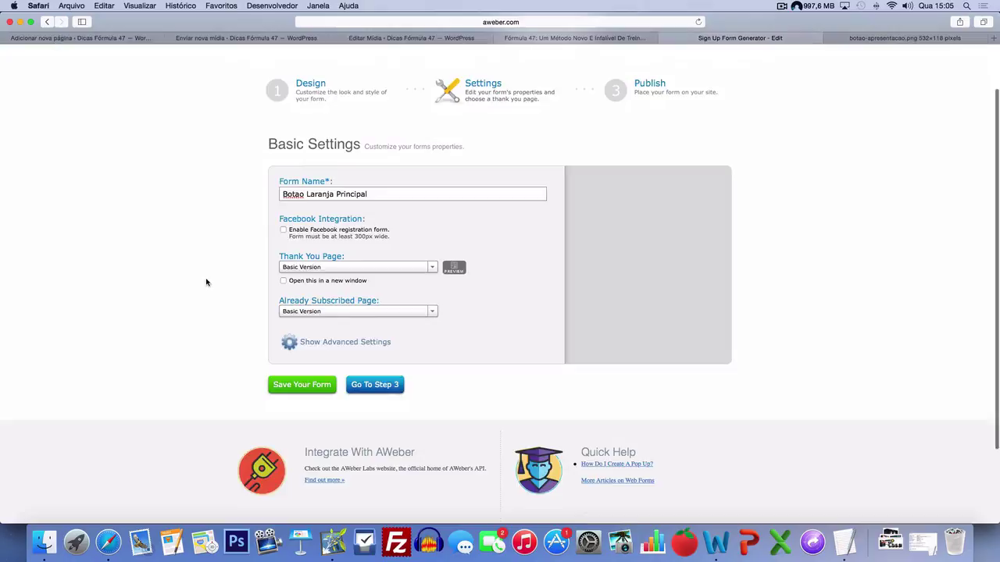
pyautogui.click(318, 272)
pyautogui.click(316, 333)
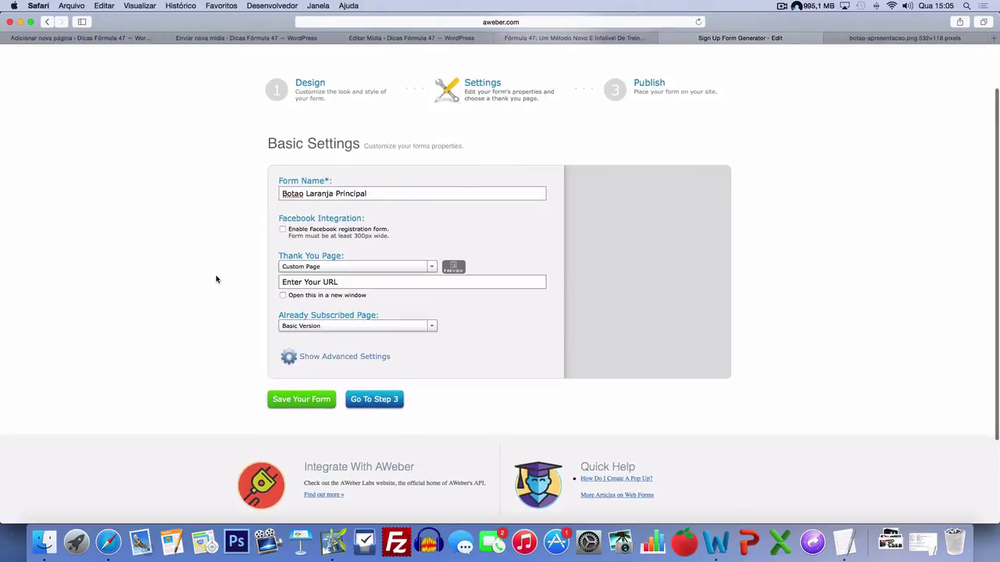
pyautogui.click(303, 279)
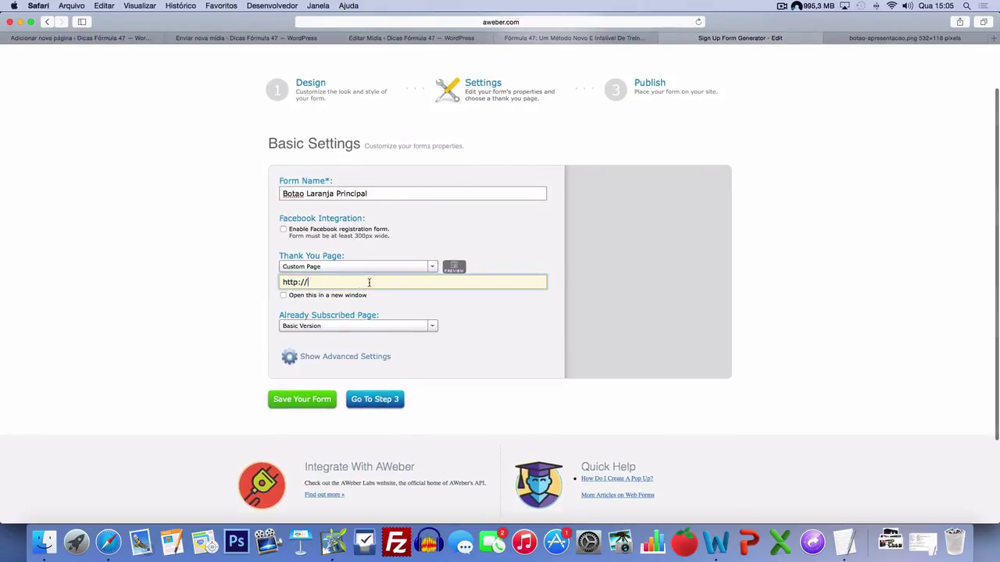
pyautogui.click(121, 37)
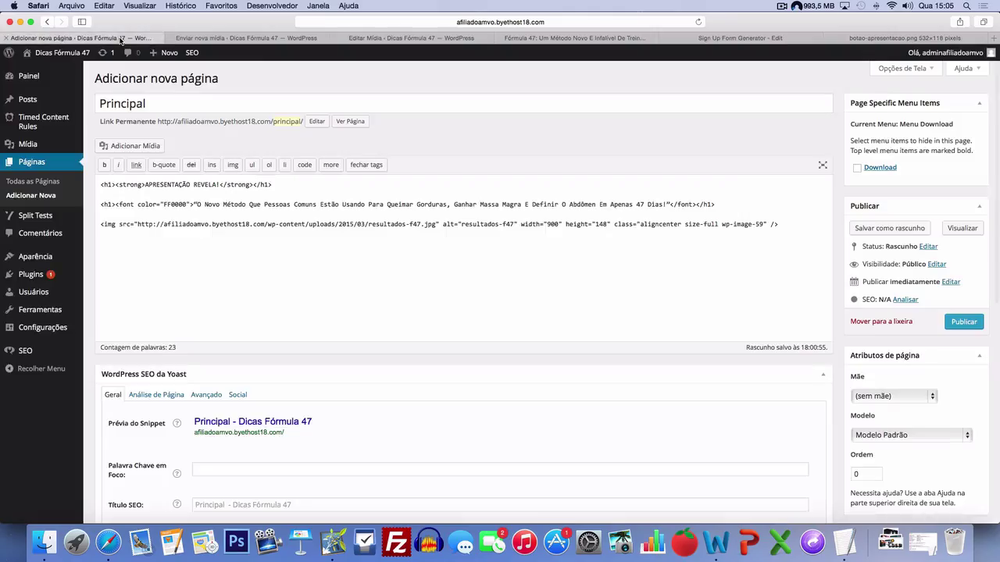
pyautogui.scroll(-10, 639, 276)
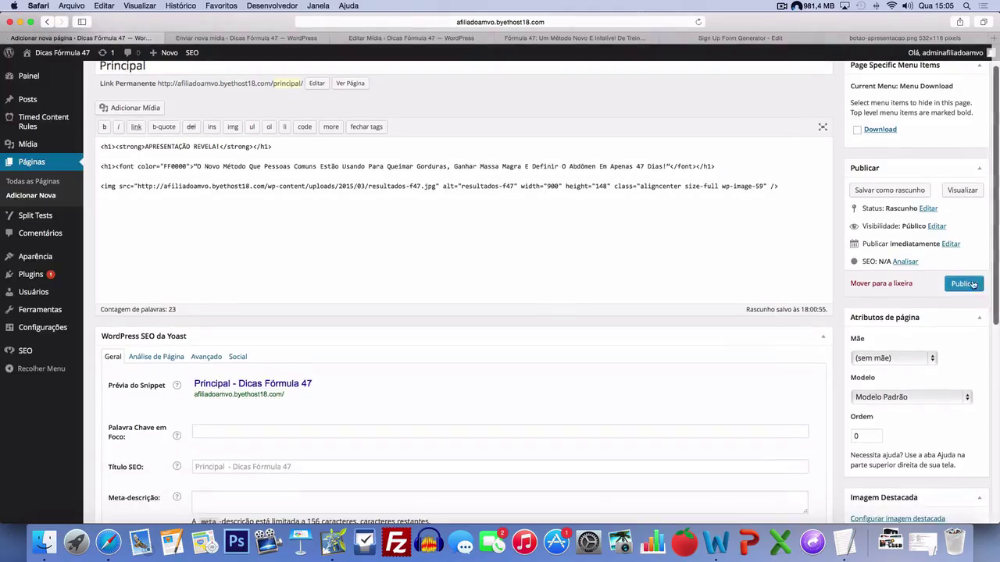
pyautogui.scroll(10, 639, 277)
pyautogui.click(397, 22)
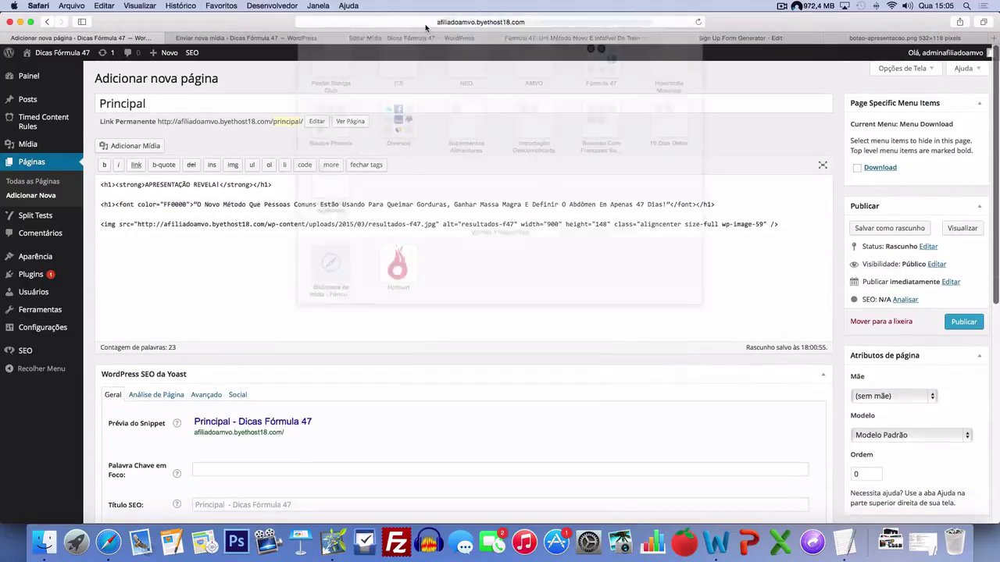
pyautogui.moveTo(397, 22); pyautogui.dragTo(286, 22)
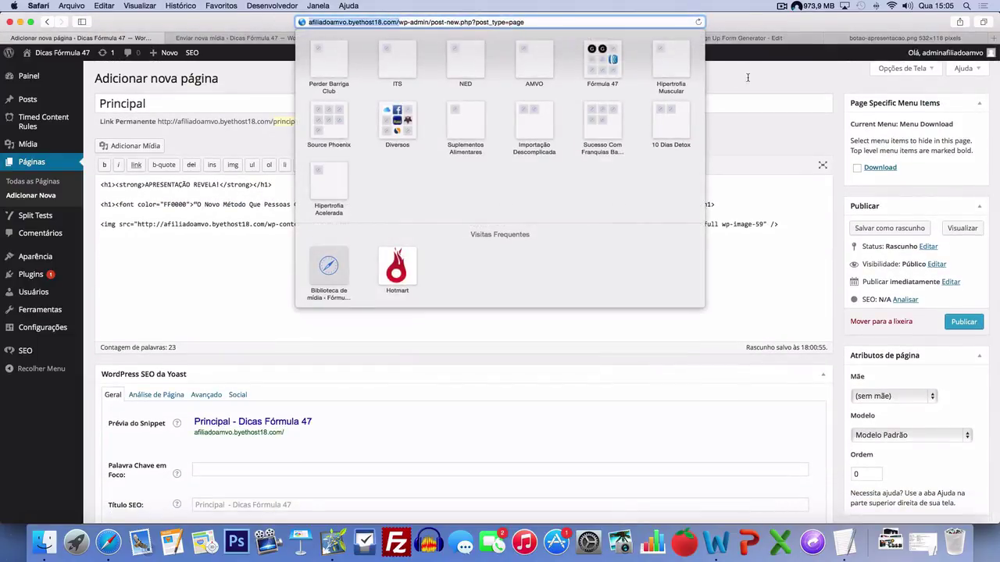
pyautogui.press('super+c')
pyautogui.press('Escape')
pyautogui.click(826, 39)
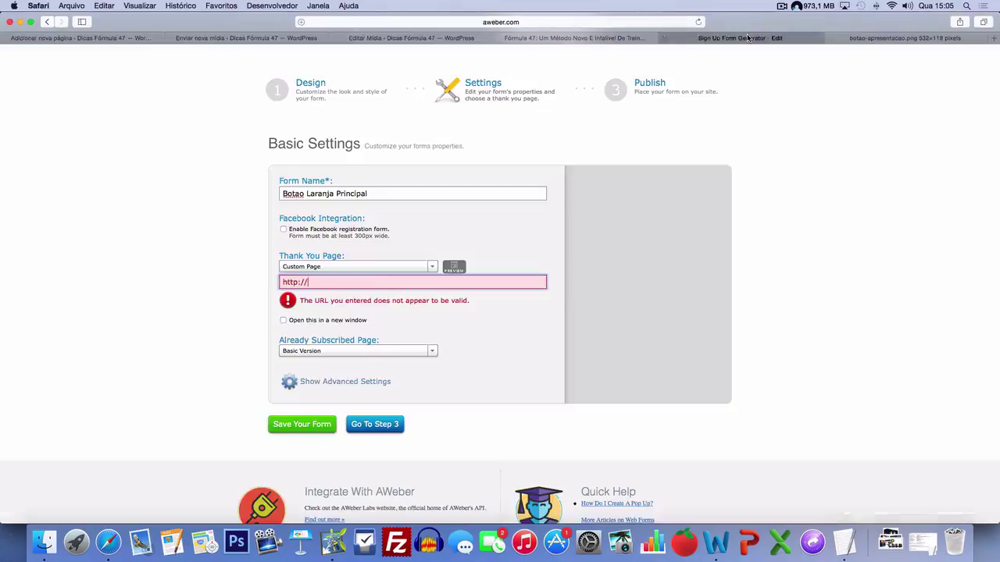
pyautogui.click(387, 278)
pyautogui.press('super+v')
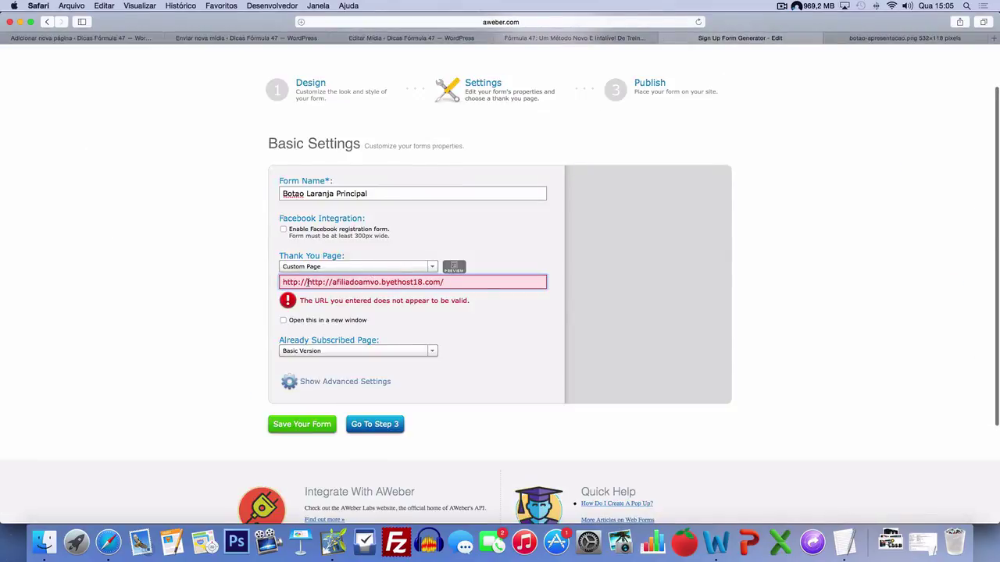
pyautogui.moveTo(307, 282); pyautogui.dragTo(244, 283)
pyautogui.press('BackSpace')
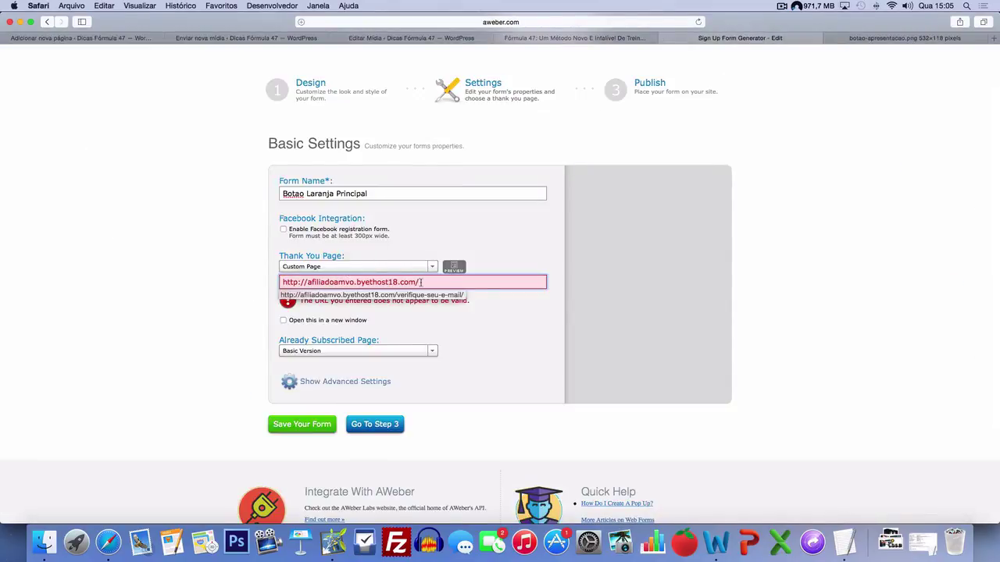
pyautogui.click(197, 266)
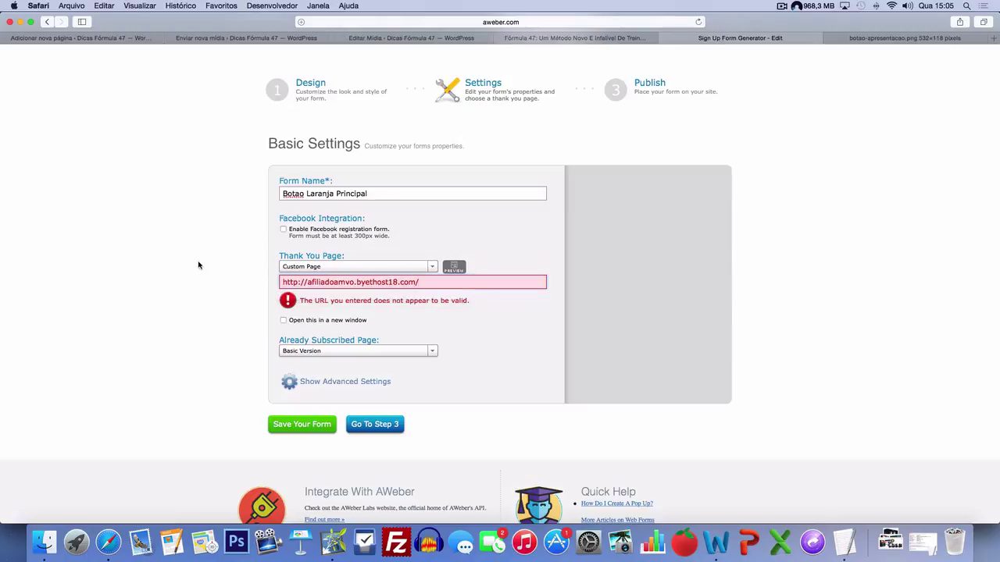
# - Open the published "Verifique Seu E-Mail!" page from the WordPress page list and select its full address for copying
pyautogui.click(494, 286)
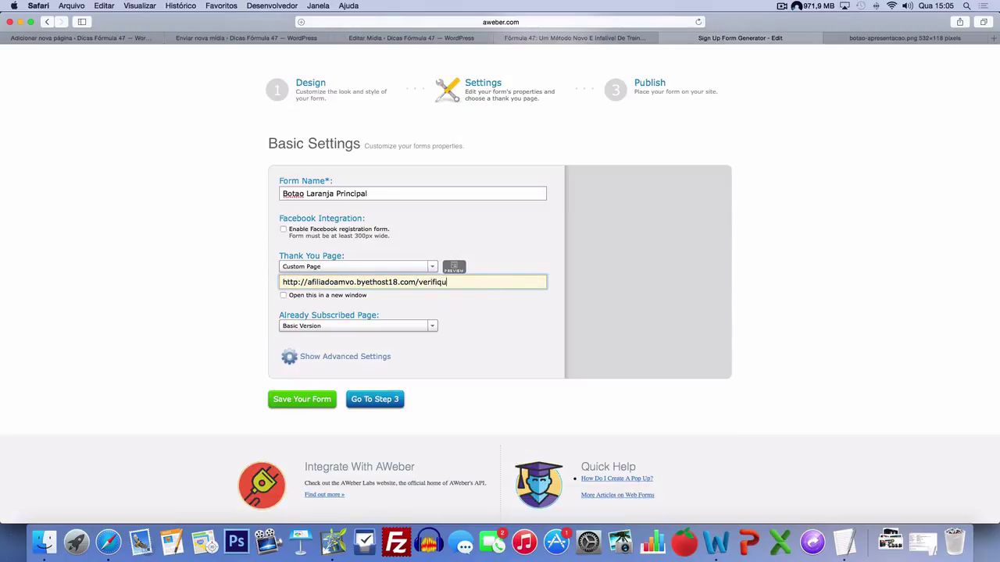
pyautogui.click(121, 39)
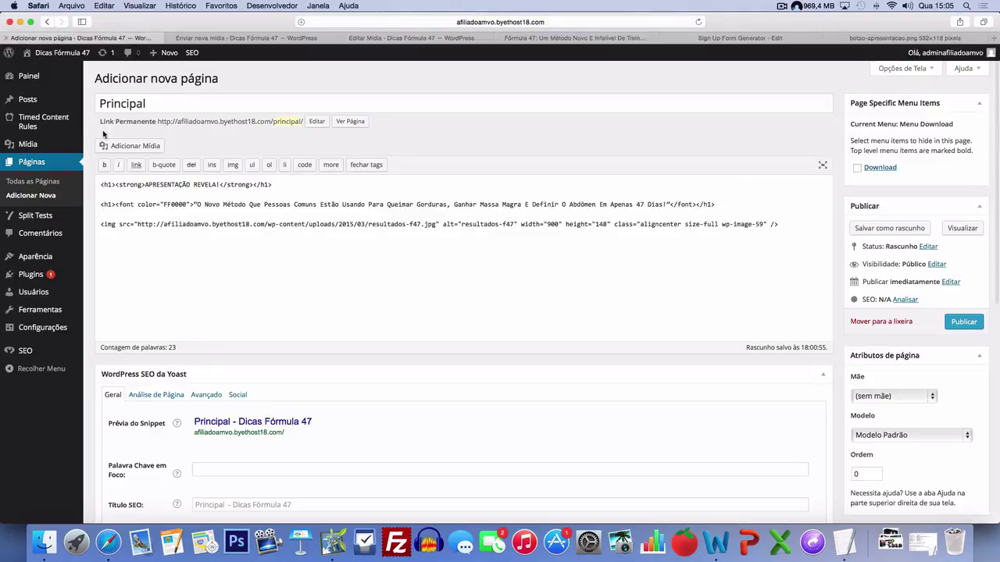
pyautogui.click(492, 38)
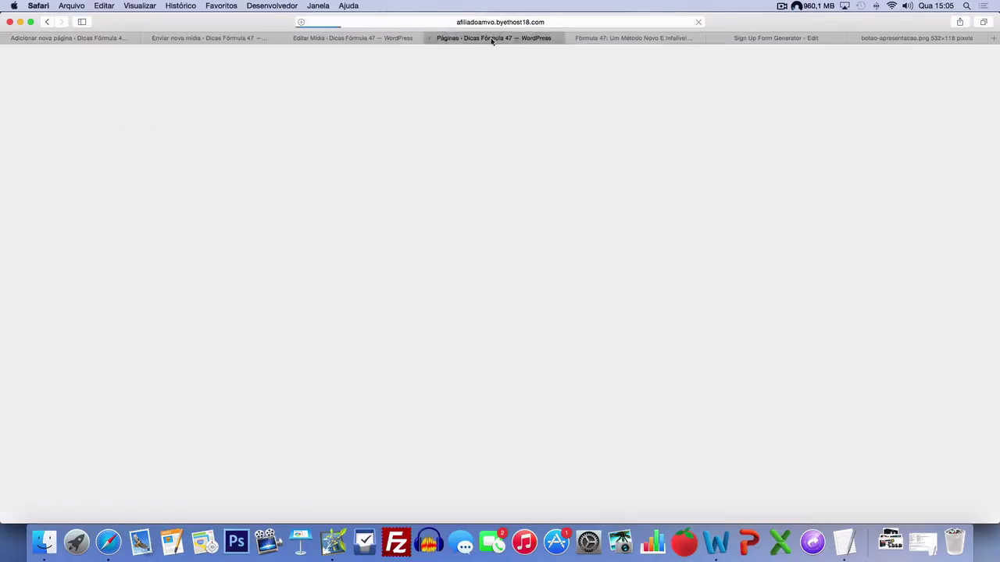
pyautogui.moveTo(492, 38); pyautogui.dragTo(272, 38)
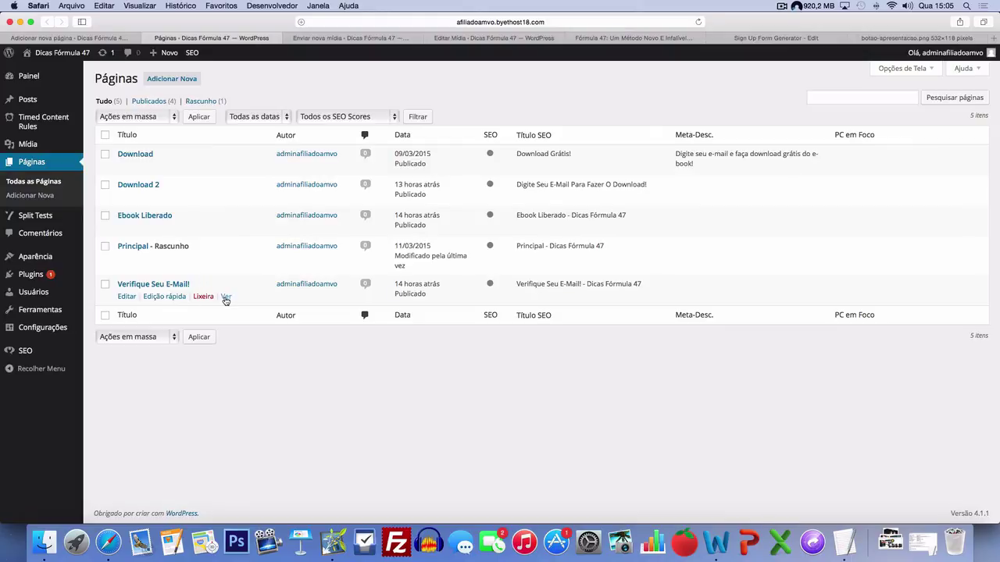
pyautogui.click(226, 298)
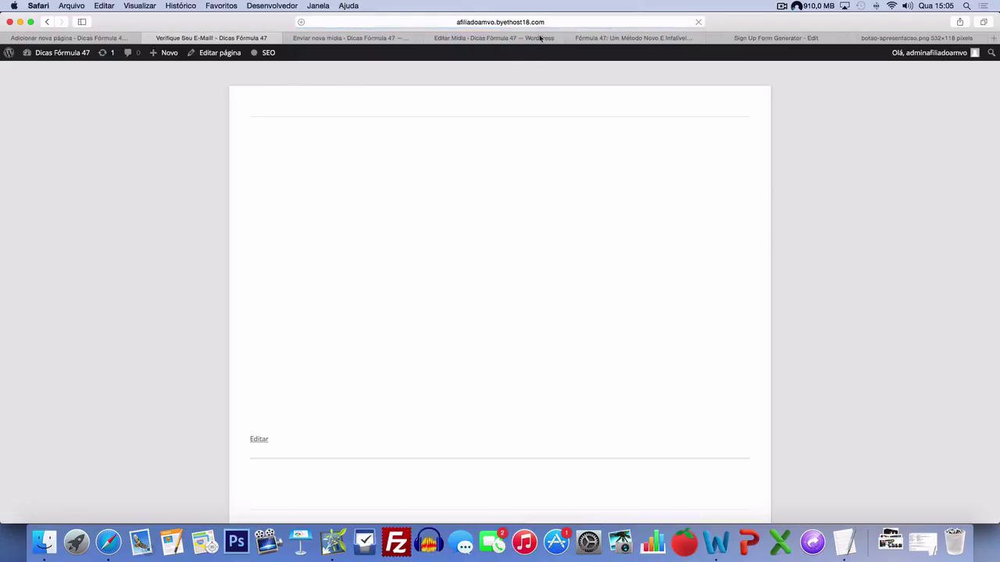
pyautogui.click(589, 21)
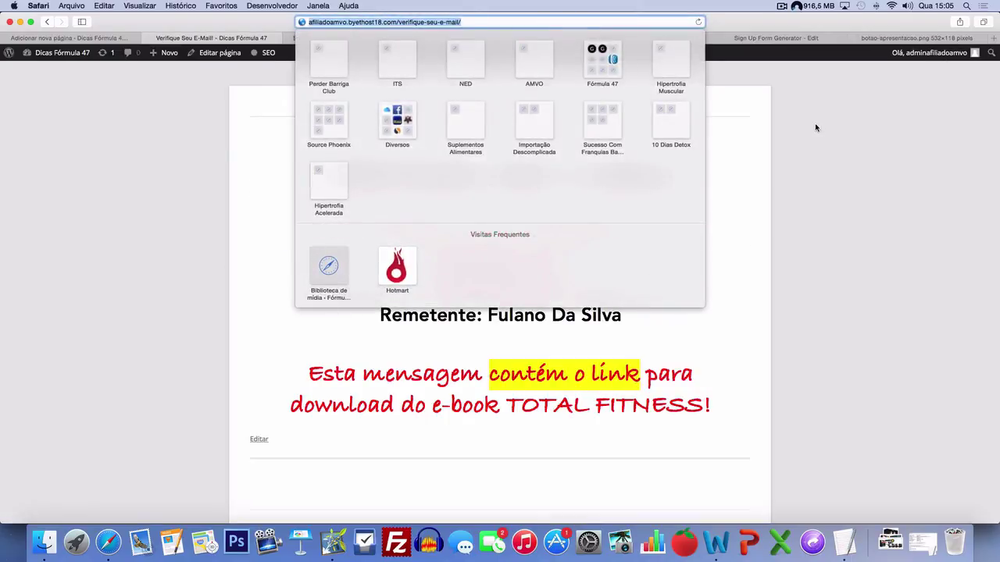
pyautogui.click(883, 37)
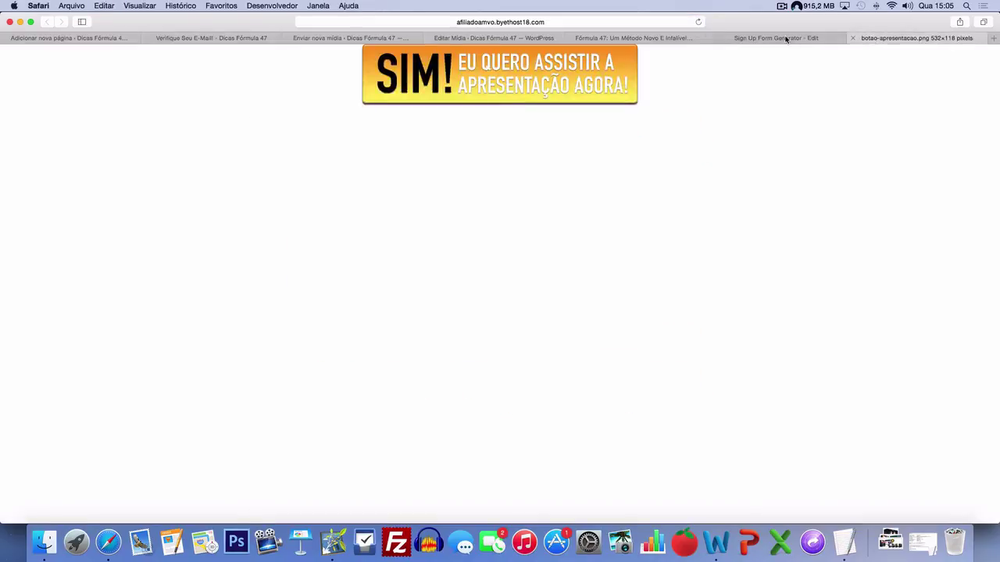
pyautogui.click(776, 38)
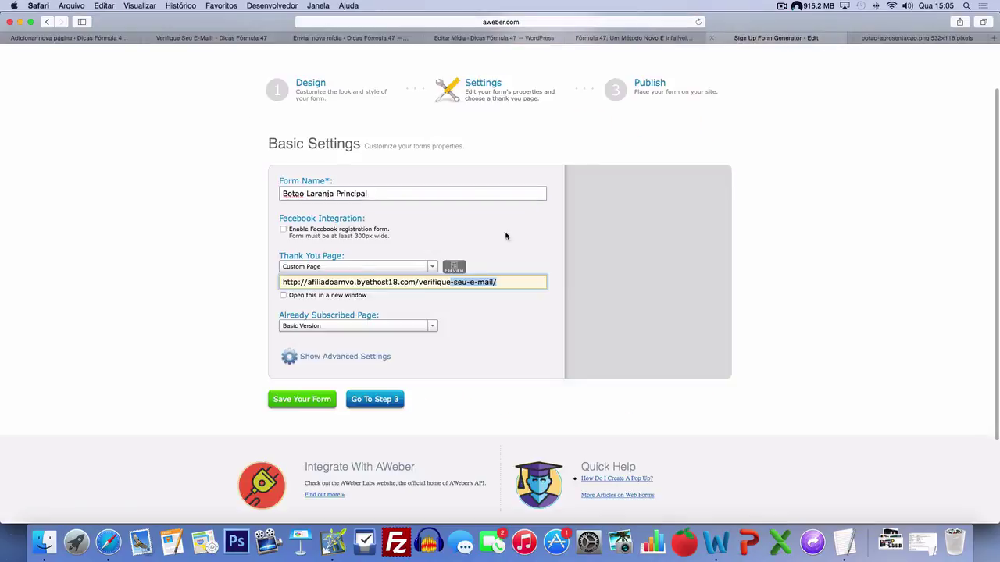
pyautogui.tripleClick(422, 282)
pyautogui.click(421, 283)
pyautogui.click(214, 296)
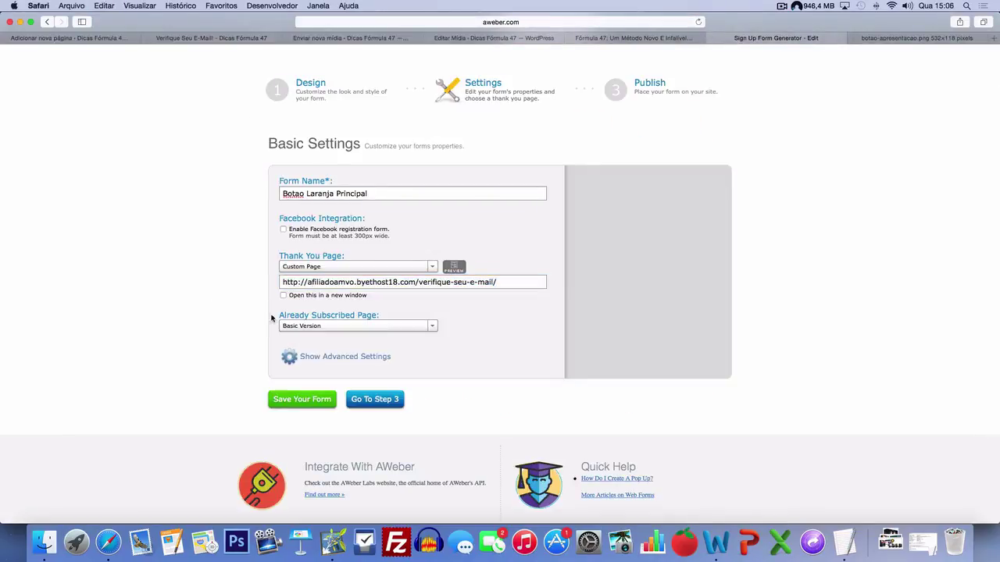
pyautogui.click(319, 326)
pyautogui.click(321, 346)
pyautogui.click(356, 343)
pyautogui.tripleClick(357, 344)
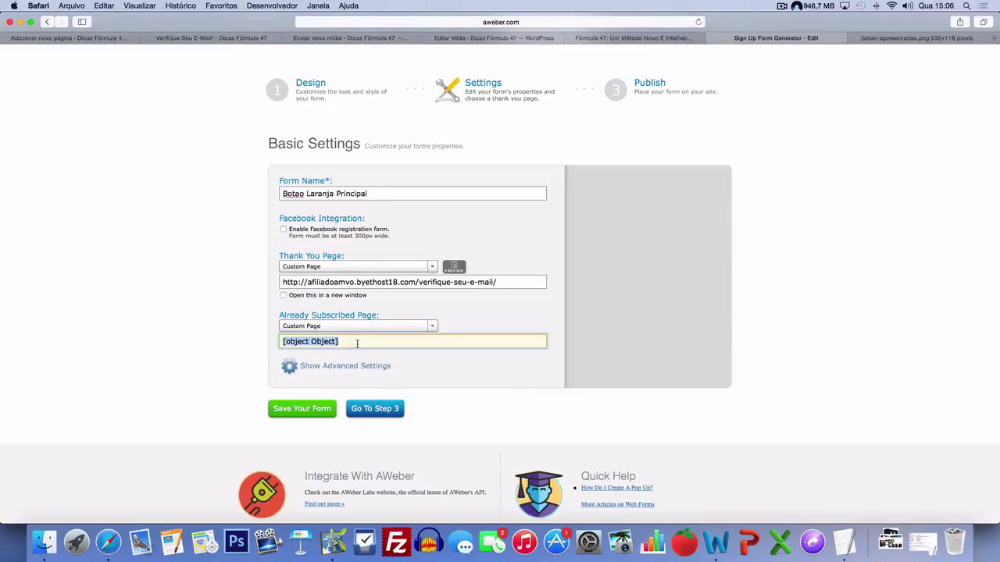
pyautogui.press('super+v')
pyautogui.moveTo(419, 342); pyautogui.dragTo(495, 342)
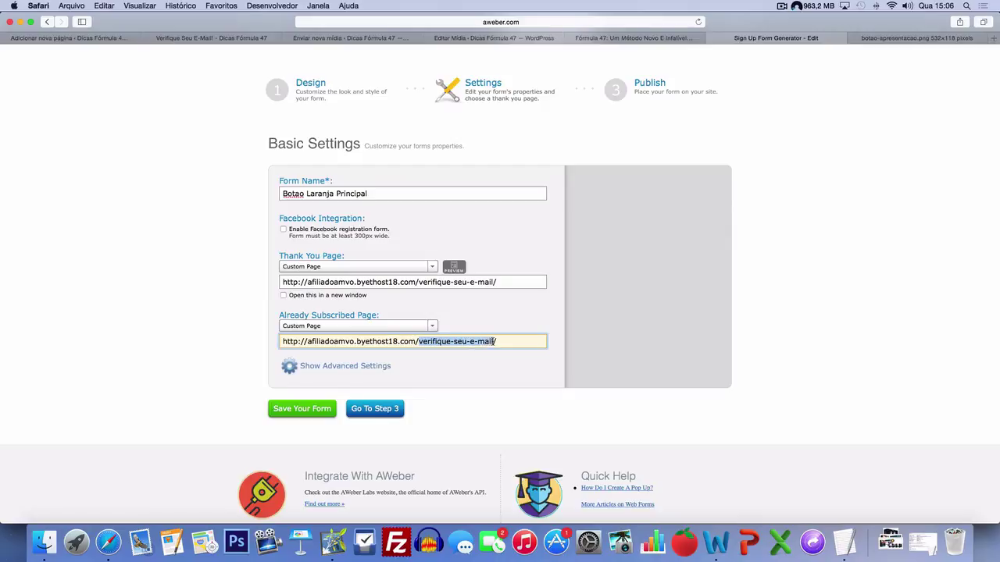
pyautogui.write('a-formula')
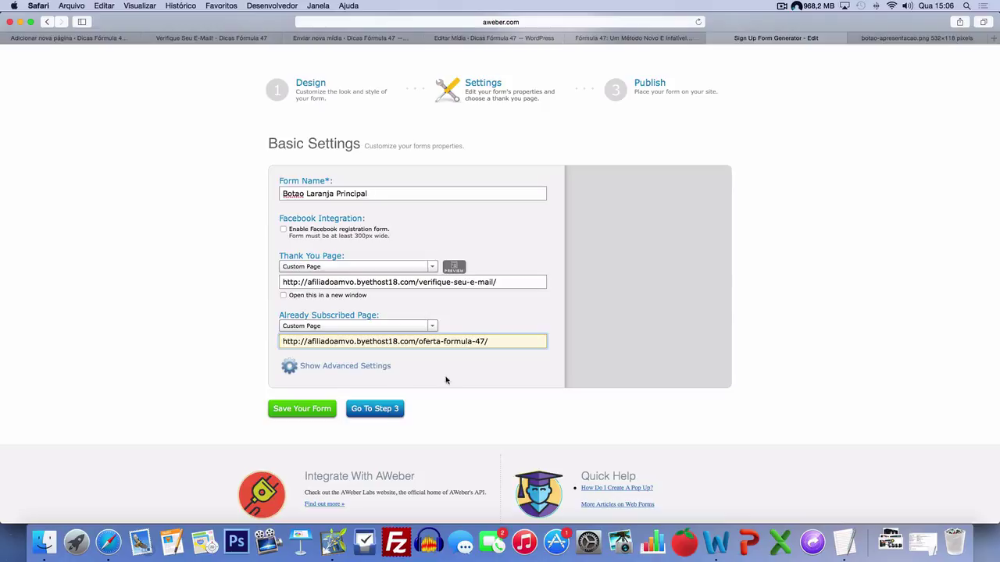
pyautogui.click(172, 295)
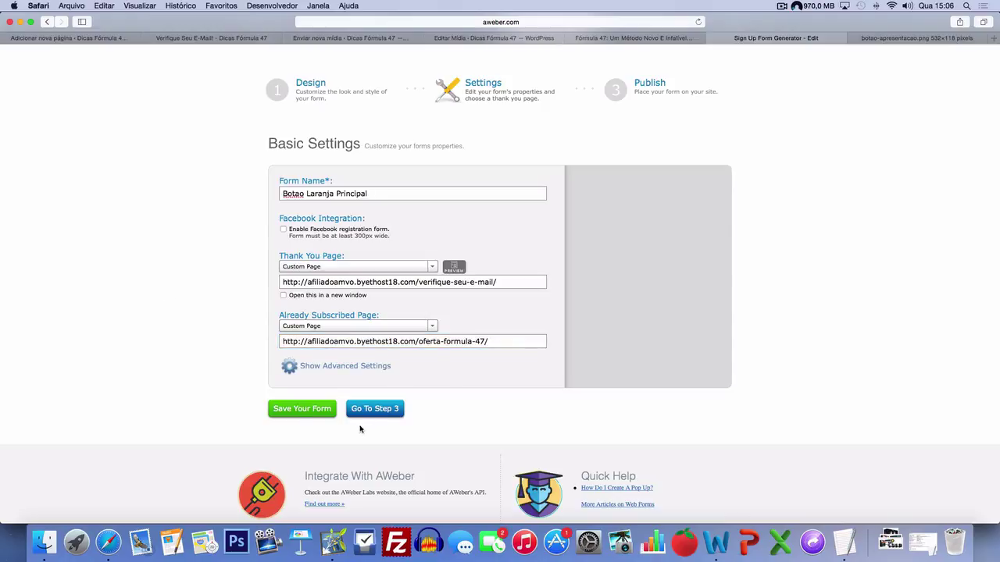
# - Save the form settings and copy the form's Javascript Snippet from the Publish step
pyautogui.click(306, 412)
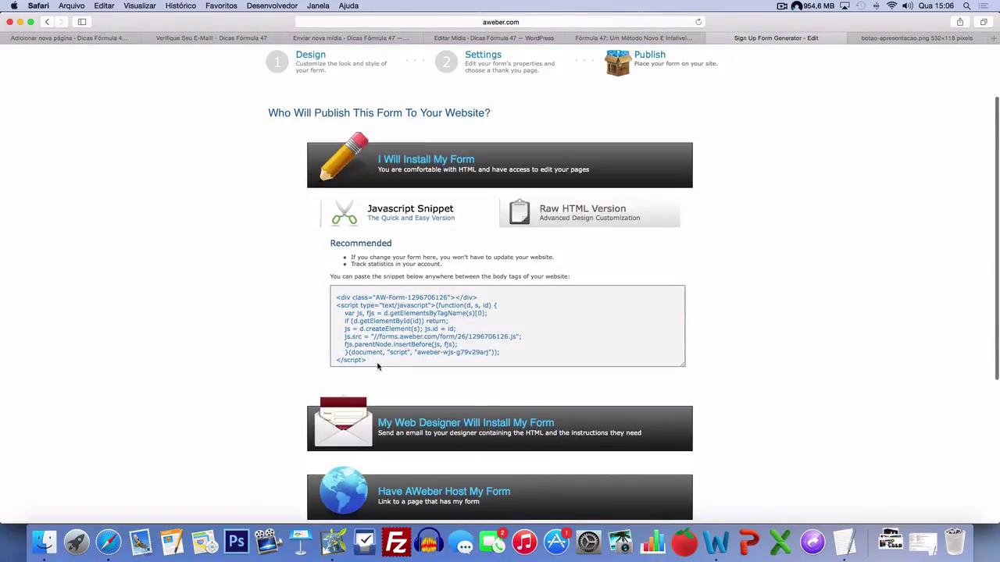
pyautogui.click(425, 314)
pyautogui.press('super+c')
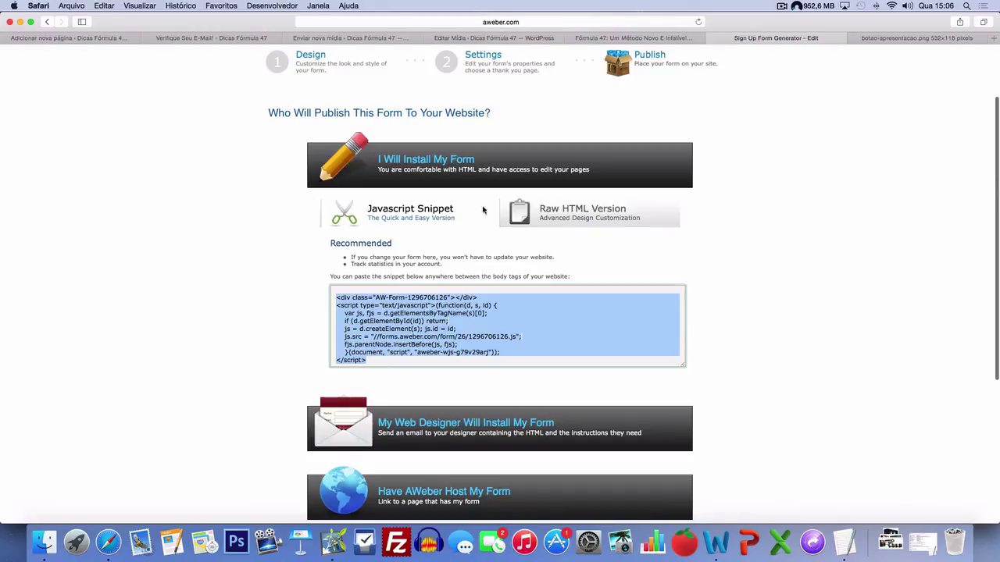
# - Paste the AWeber form snippet below the results image in the "Principal" WordPress page's content
pyautogui.click(328, 38)
pyautogui.click(211, 37)
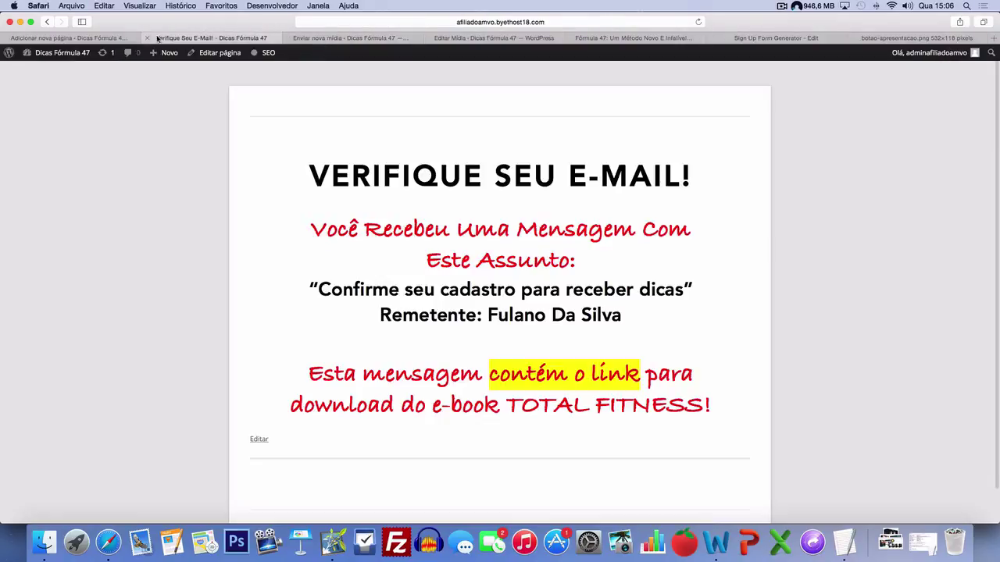
pyautogui.click(101, 38)
pyautogui.click(160, 242)
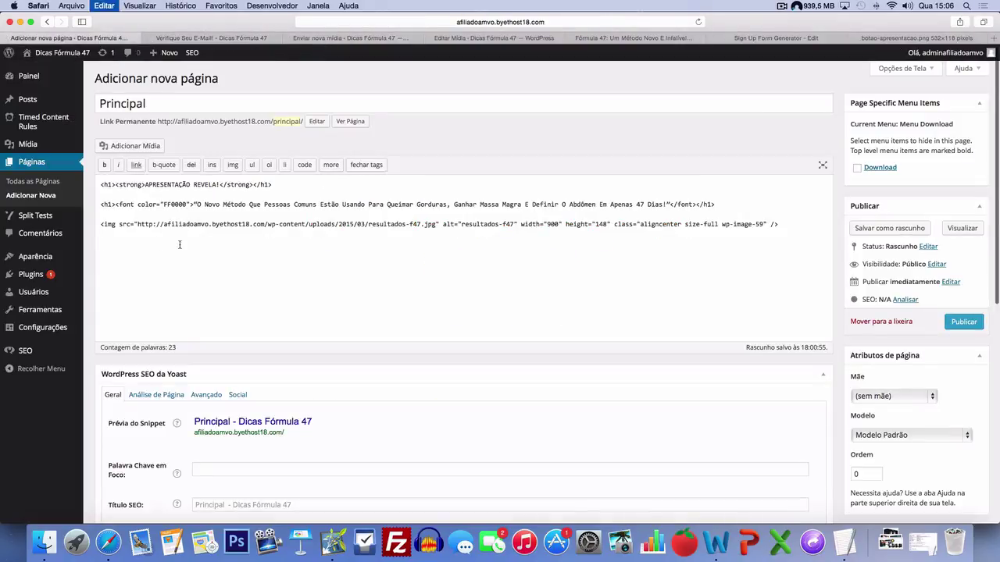
pyautogui.press('super+v')
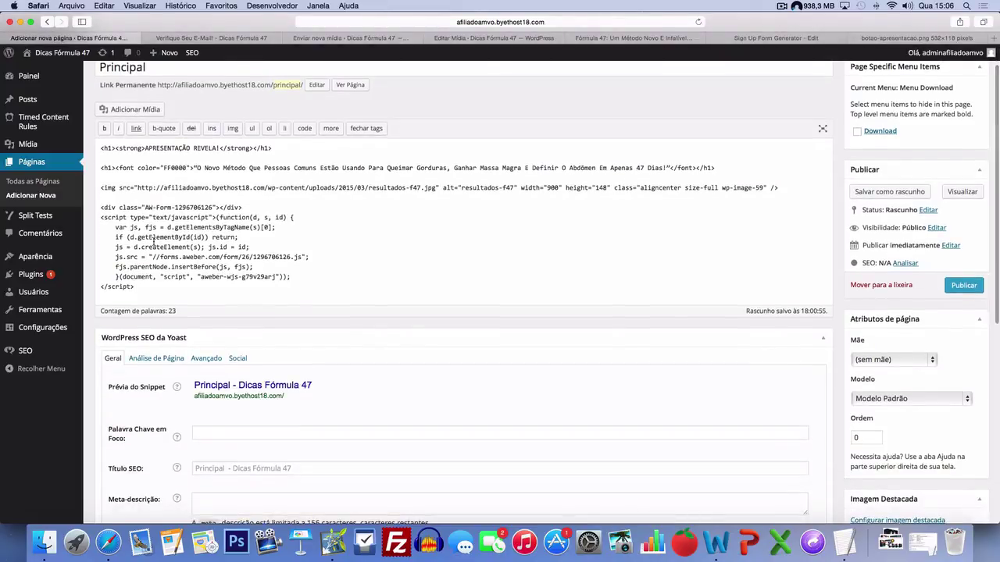
# - Add the reference page's line "Seu Cadastro É 100% Seguro, Porque Eu Também Detesto Spam…" below the form script, wrapped in h3 tags
pyautogui.press('Return')
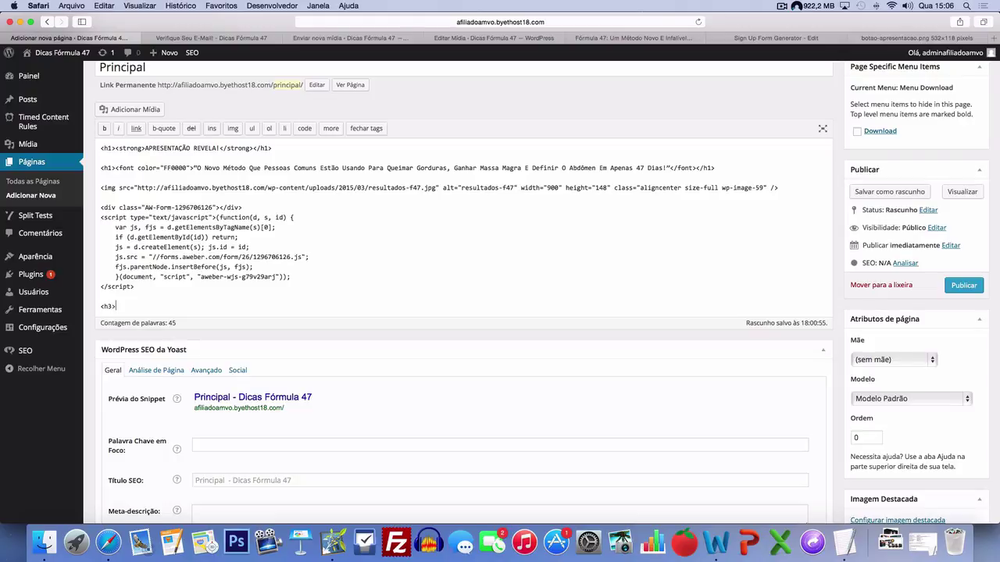
pyautogui.click(648, 38)
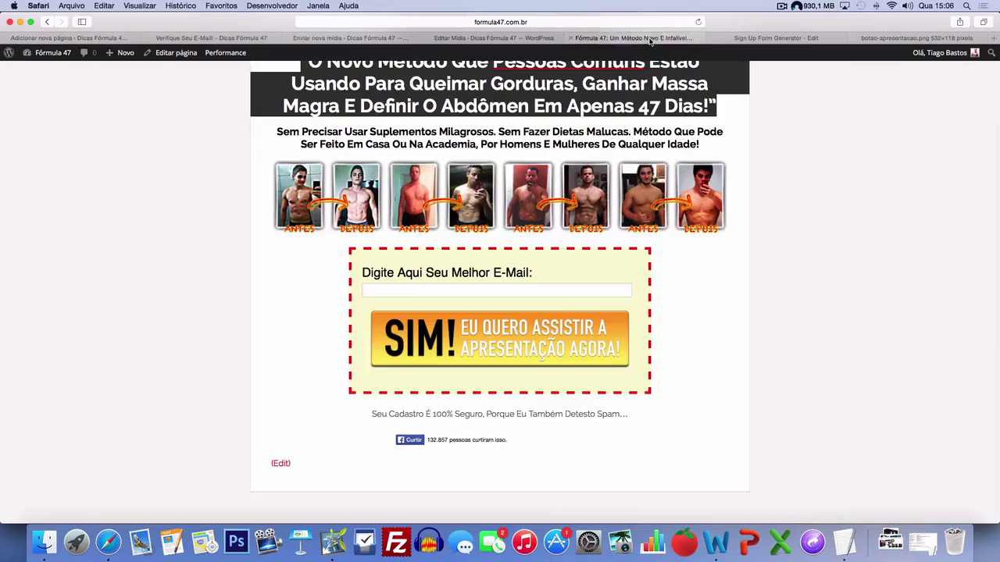
pyautogui.moveTo(373, 415); pyautogui.dragTo(629, 414)
pyautogui.press('super+c')
pyautogui.click(53, 37)
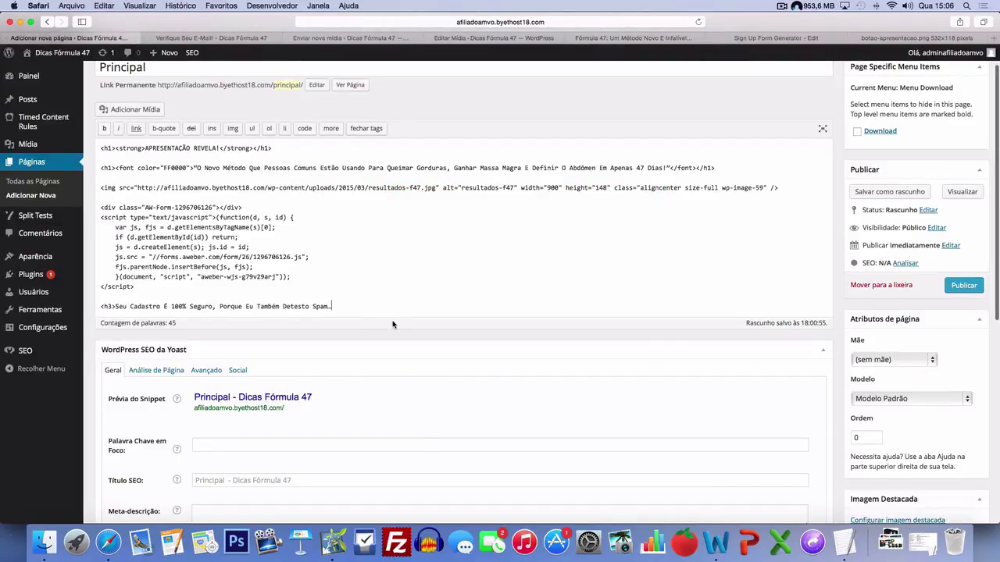
pyautogui.write('</h3>')
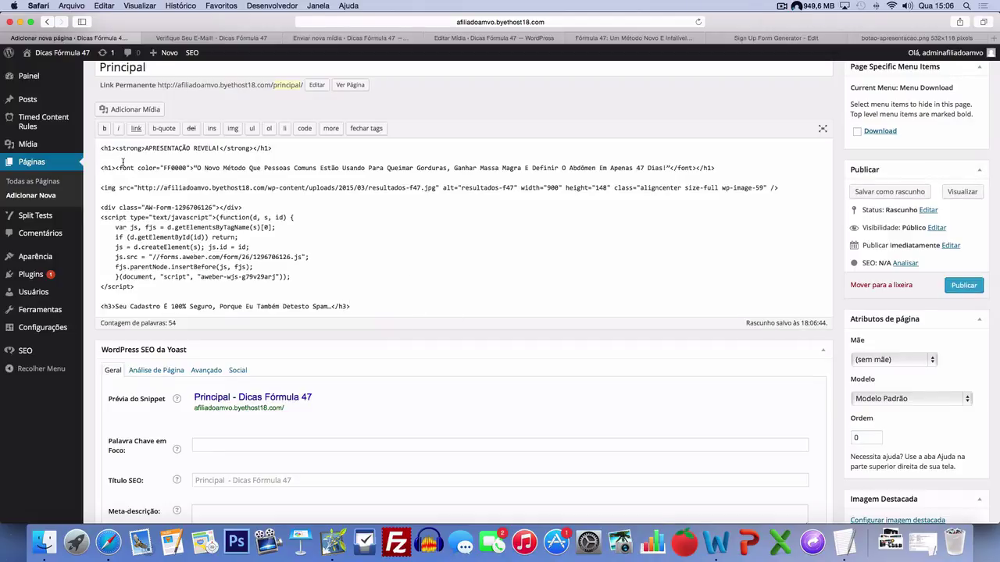
# - Wrap the whole page content in center tags, from above the "APRESENTAÇÃO REVELA!" heading to below the h3 line
pyautogui.press('Return')
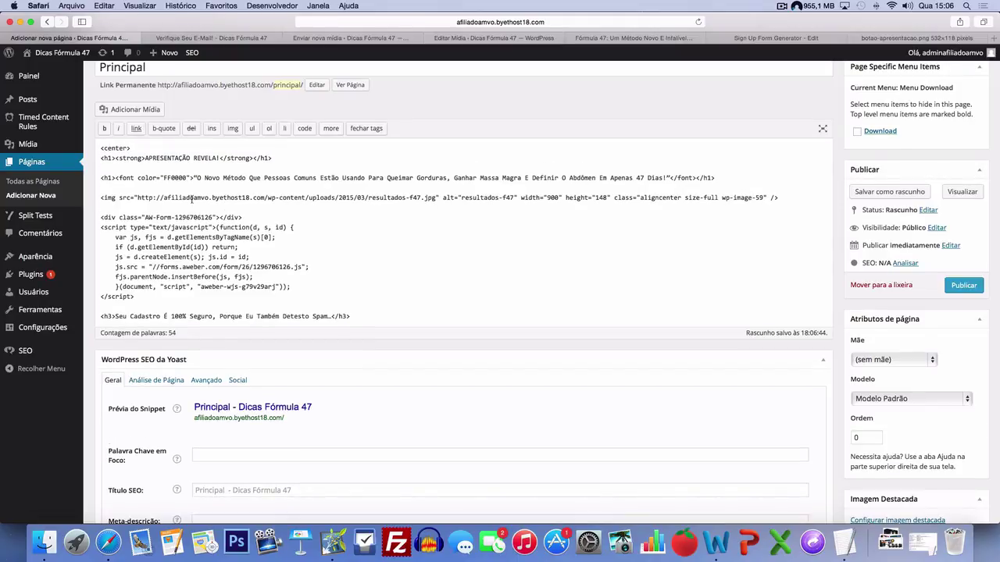
pyautogui.scroll(-1, 275, 250)
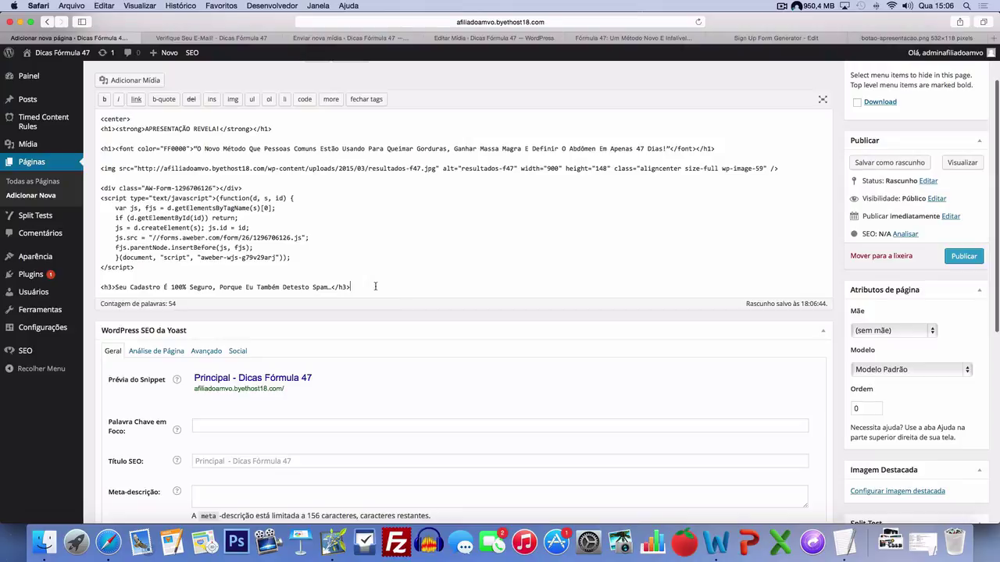
pyautogui.press('Return')
pyautogui.write('</center>')
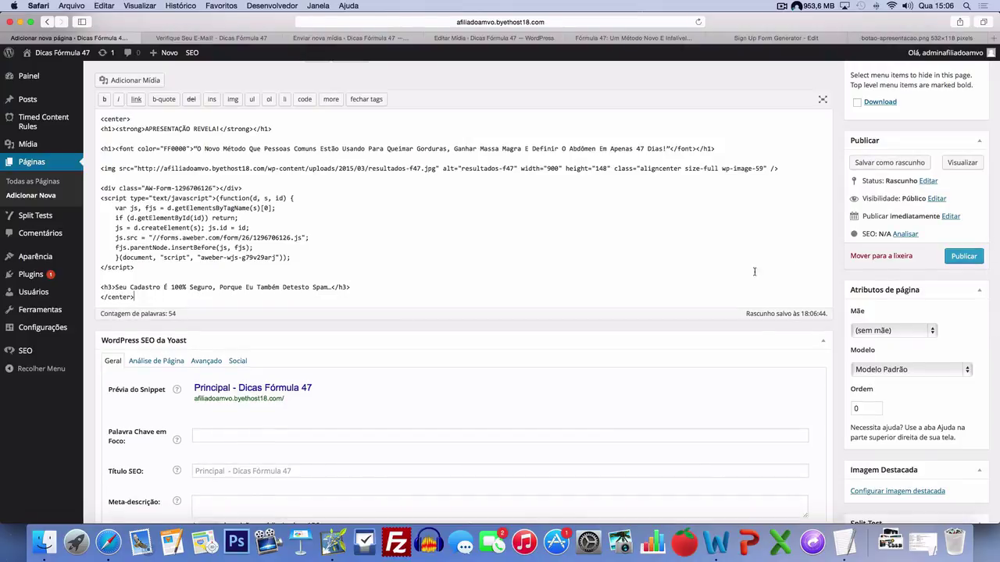
# - Set the page's SEO title to "Fórmula 47: Um Novo Método Para Queimar Gorduras, Ganhar Massa E Definir O Abdômen!"
pyautogui.scroll(-6, 424, 273)
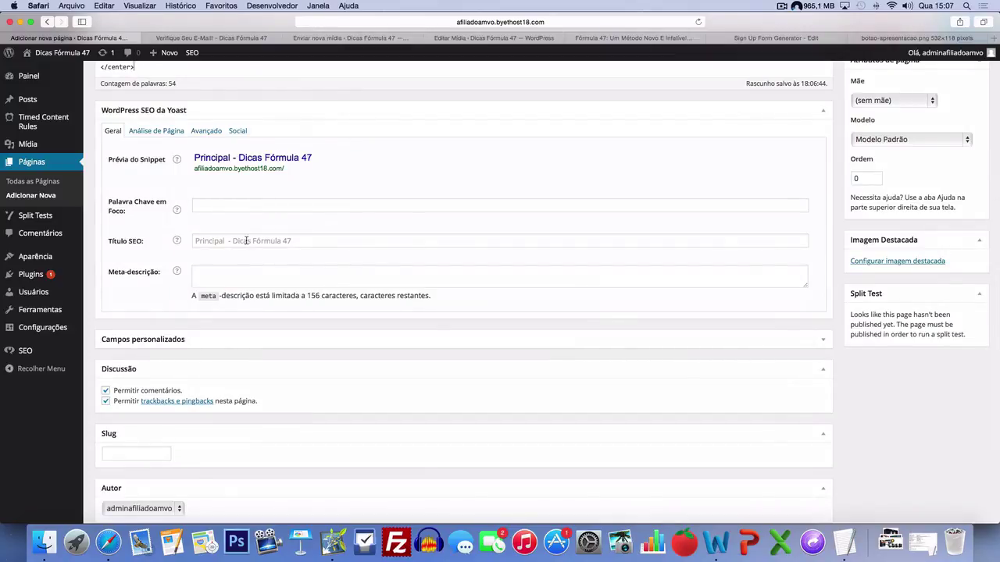
pyautogui.scroll(8, 235, 243)
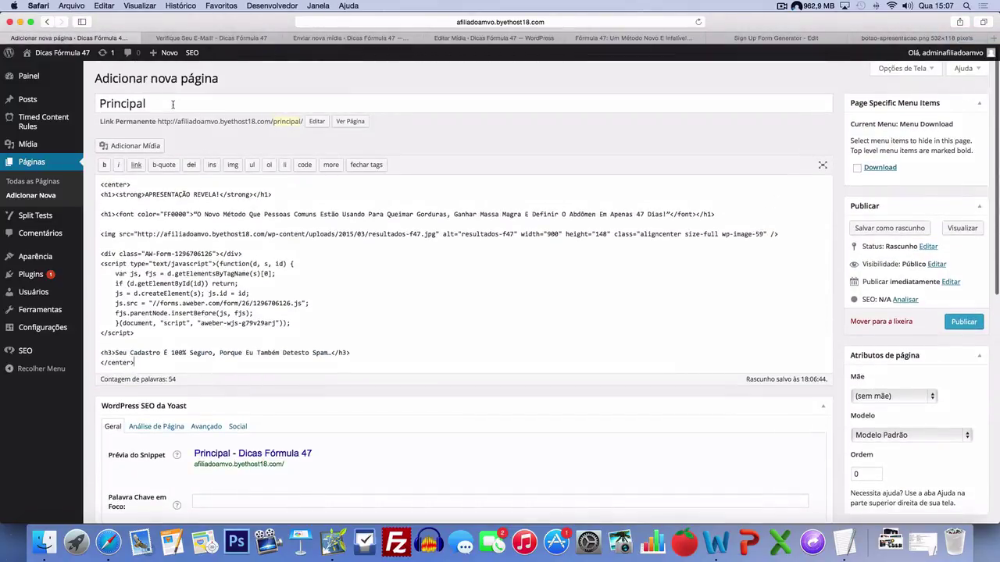
pyautogui.scroll(-5, 172, 104)
pyautogui.scroll(5, 141, 117)
pyautogui.scroll(-5, 113, 130)
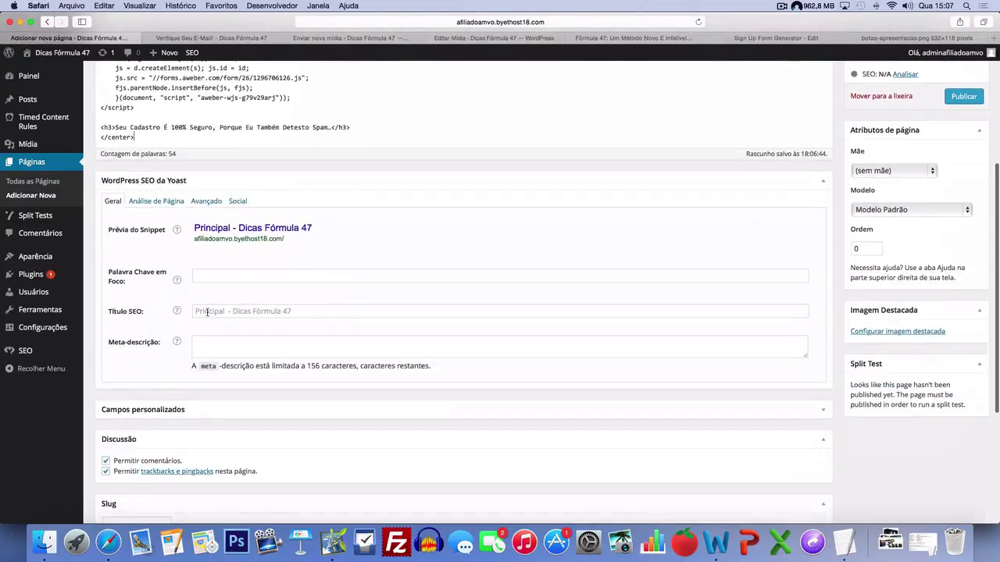
pyautogui.click(206, 311)
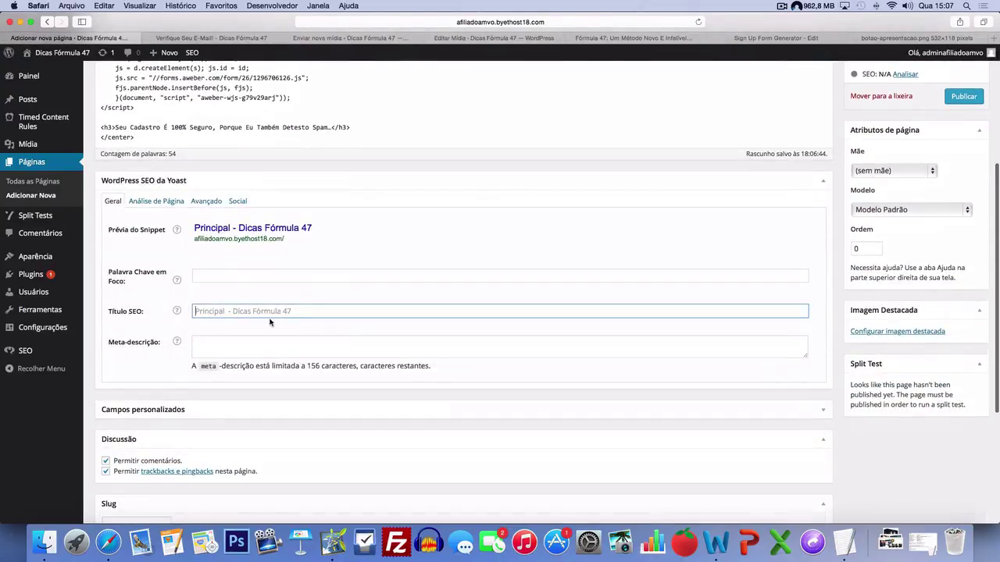
pyautogui.click(625, 38)
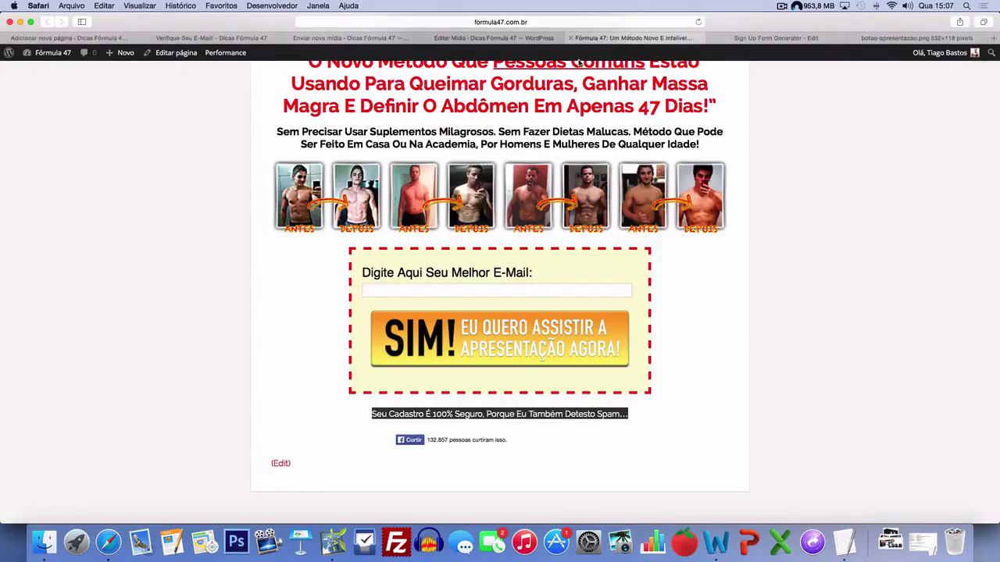
pyautogui.click(93, 38)
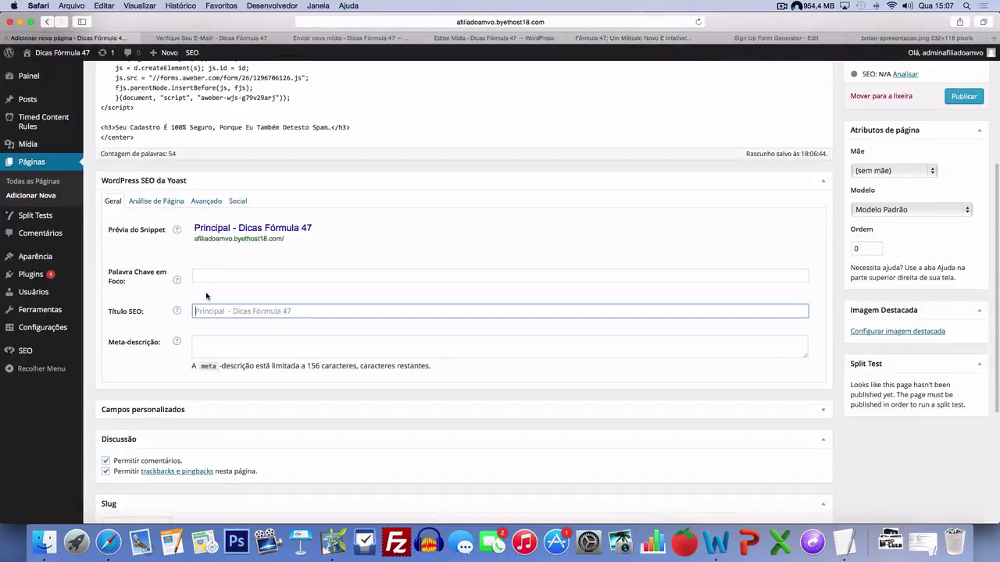
pyautogui.write('Fórmula 47:')
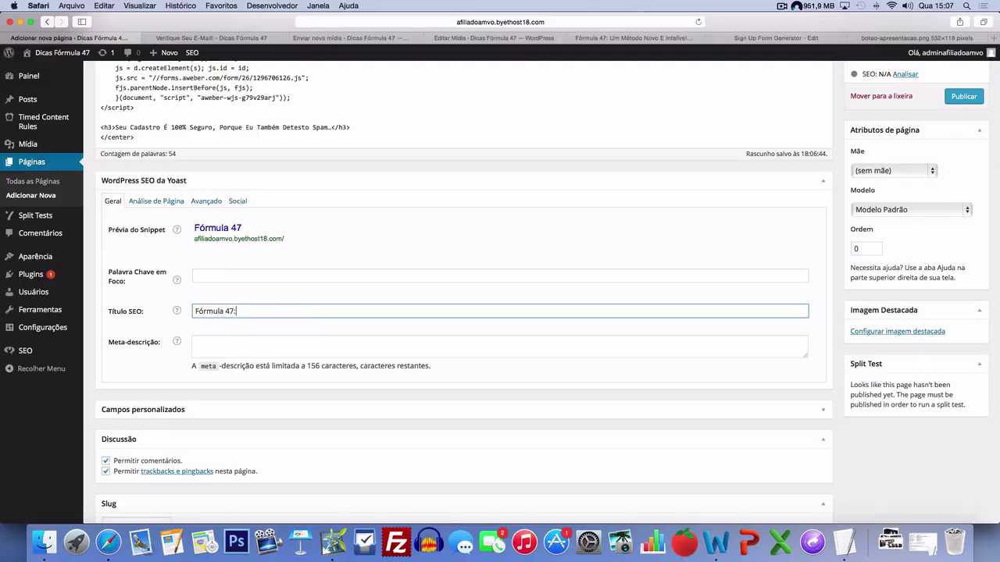
pyautogui.write(' Um Novo Método Para ')
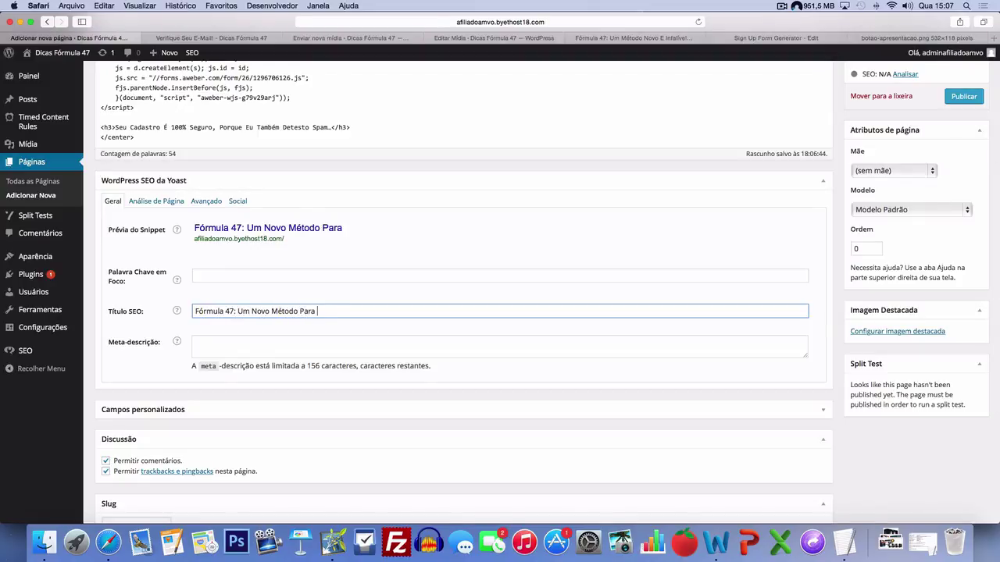
pyautogui.write('Qeui')
pyautogui.press('BackSpace')
pyautogui.press('BackSpace')
pyautogui.write('eui')
pyautogui.press('BackSpace')
pyautogui.write('ueimar Gorduras,')
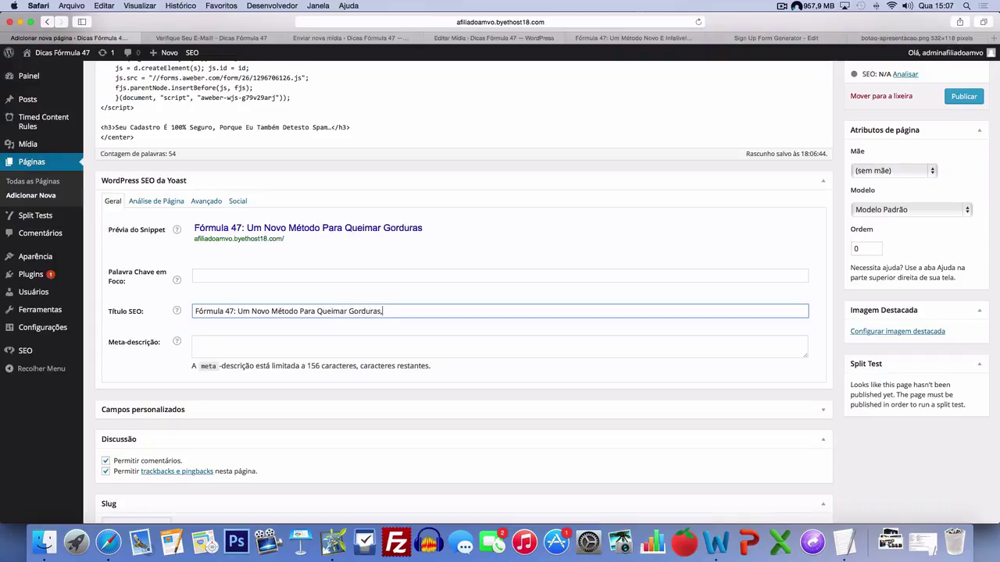
pyautogui.write(' Ganhar Massa E Definir O A')
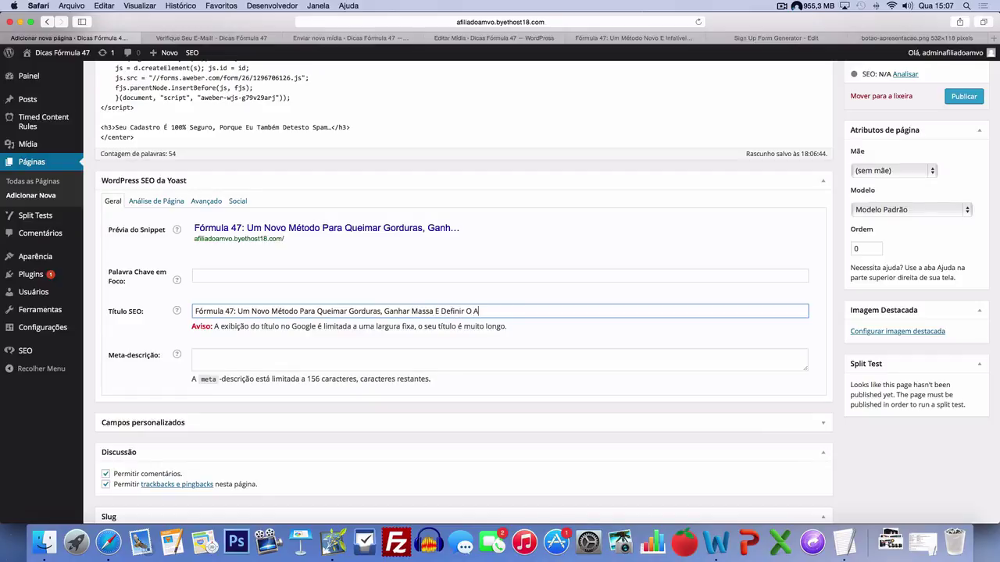
pyautogui.write('bdômen!')
# - Enter the meta description "Descubra um método de treino e dieta infalível para transformar seu físico em apenas 47 dias!"
pyautogui.click(217, 360)
pyautogui.write('Deccub')
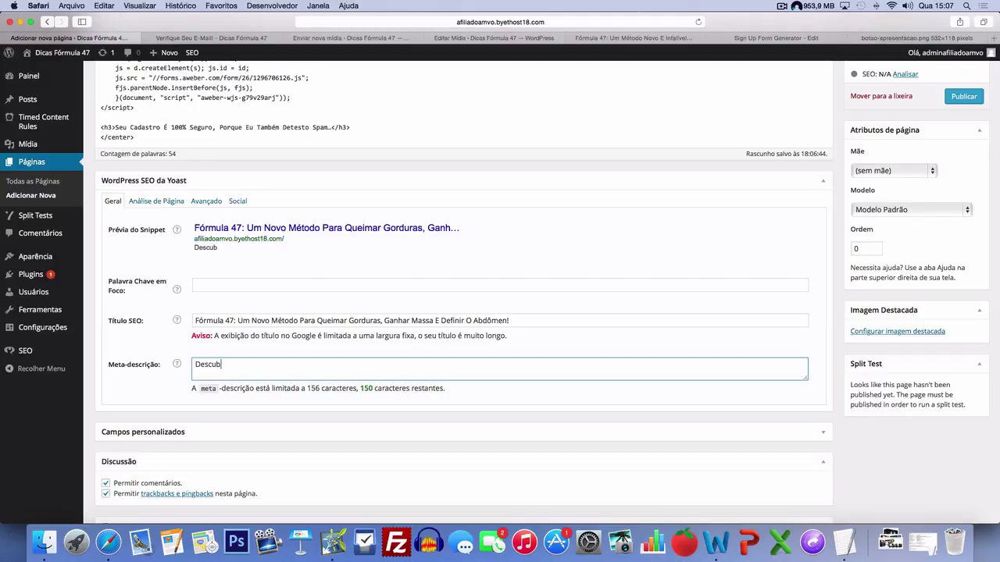
pyautogui.write('ra um met')
pyautogui.press('BackSpace')
pyautogui.press('BackSpace')
pyautogui.write('étodo de treino ')
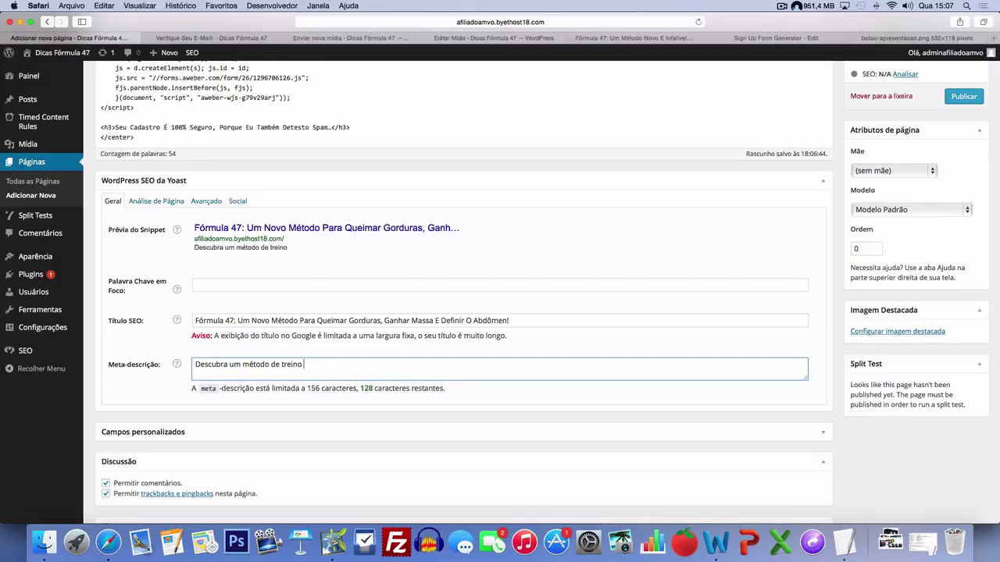
pyautogui.write('e dieta infalível ')
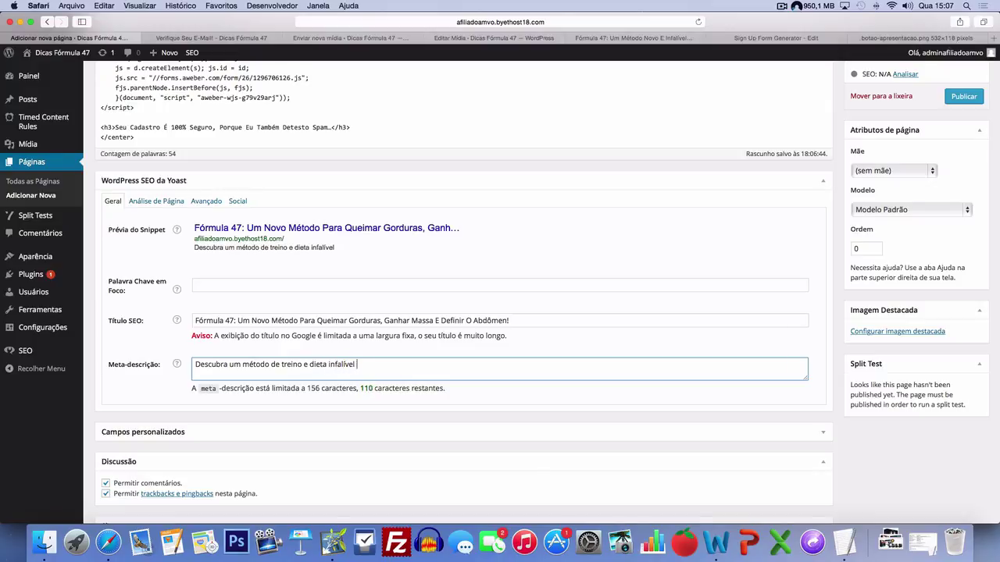
pyautogui.write('para transforma')
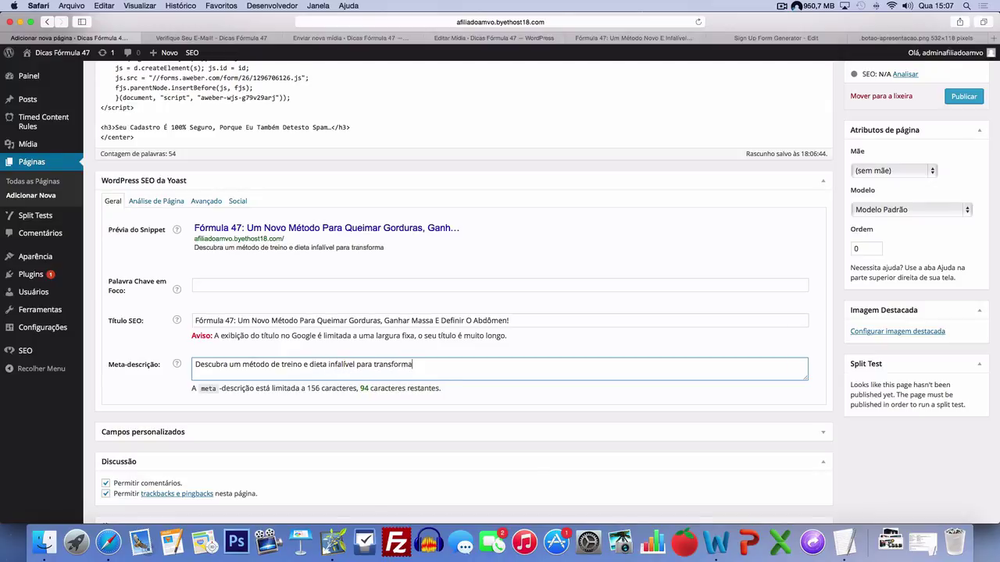
pyautogui.write('r seu físico em apenas 47 di')
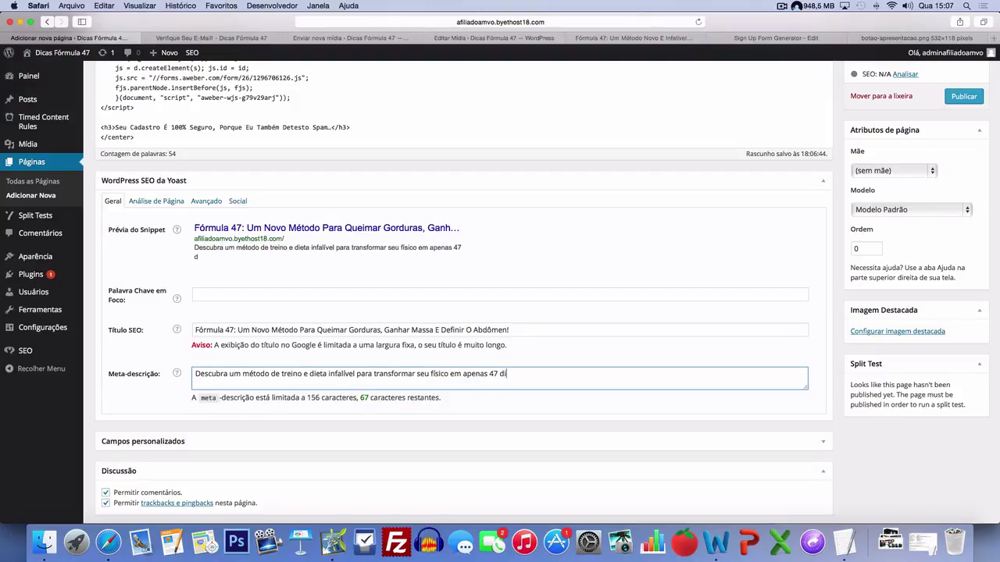
pyautogui.write('as')
# - Copy the SEO title into the Facebook Title of the page's social settings
pyautogui.click(237, 201)
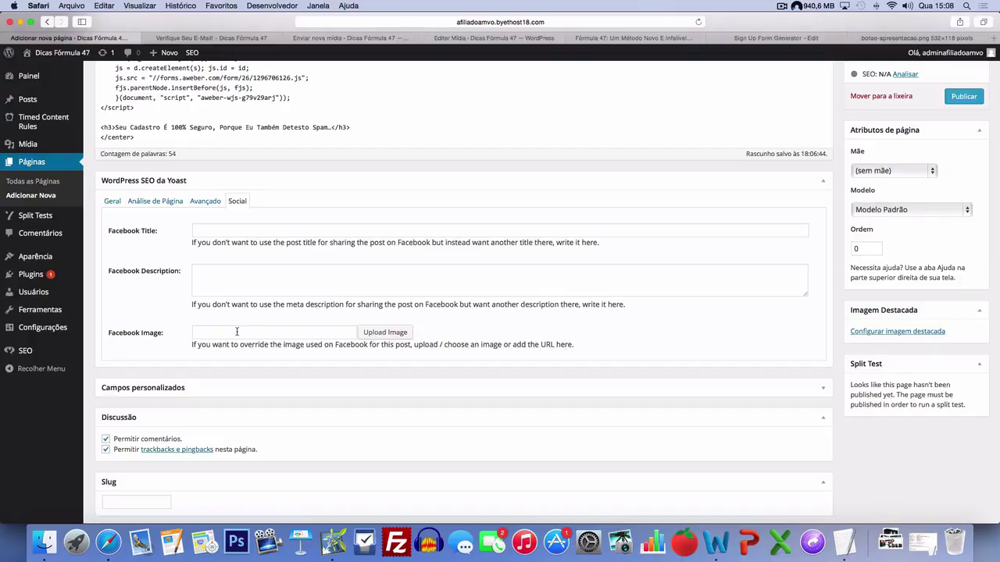
pyautogui.click(113, 201)
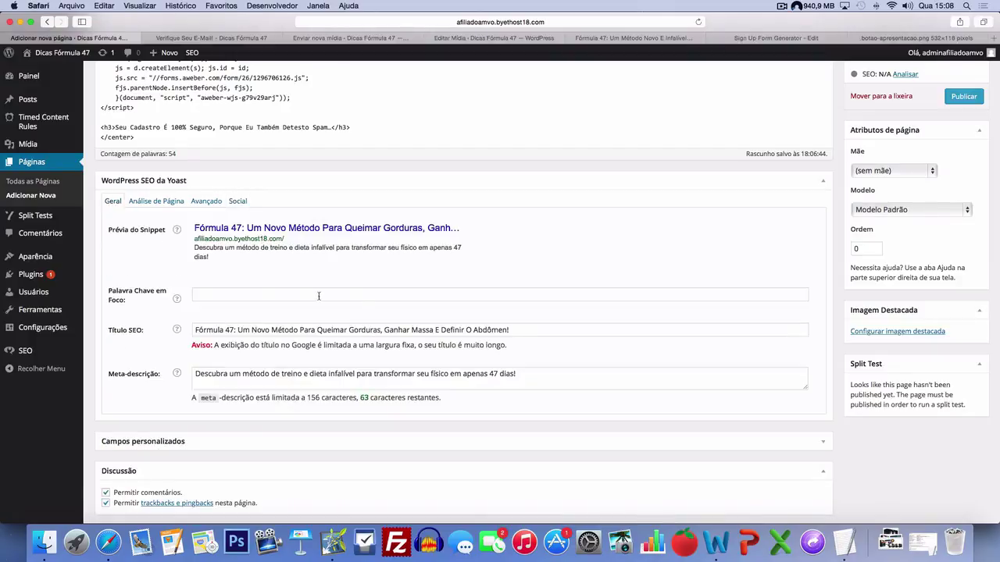
pyautogui.click(384, 329)
pyautogui.press('super+a')
pyautogui.press('super+c')
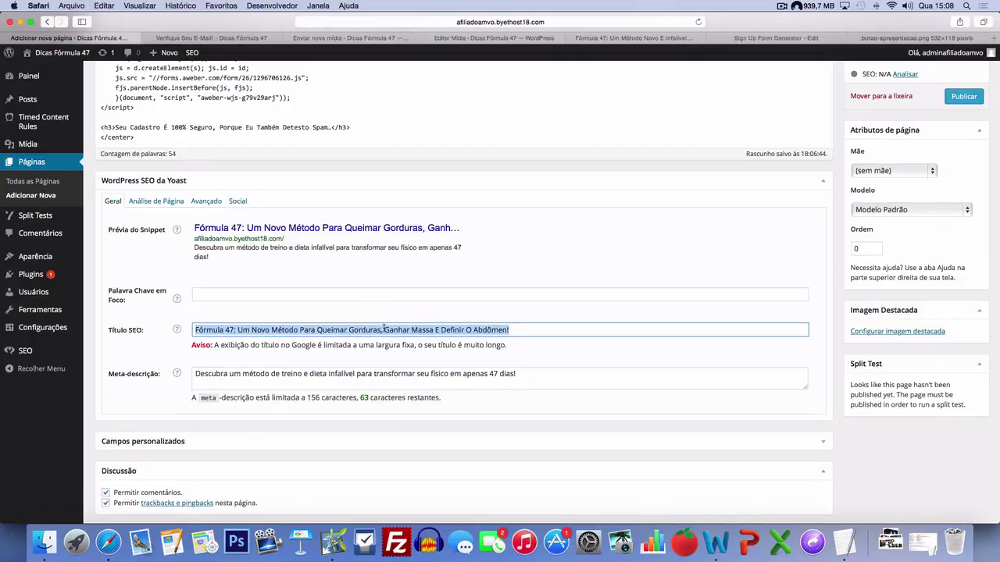
pyautogui.click(238, 201)
pyautogui.click(287, 231)
pyautogui.press('super+v')
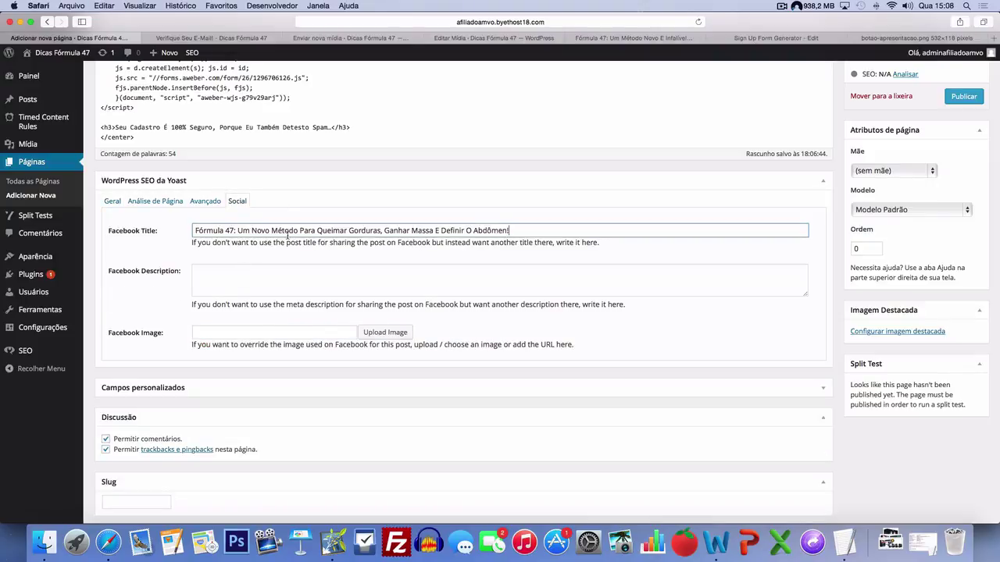
# - Copy the meta description into the Facebook Description of the social settings
pyautogui.click(269, 278)
pyautogui.click(114, 201)
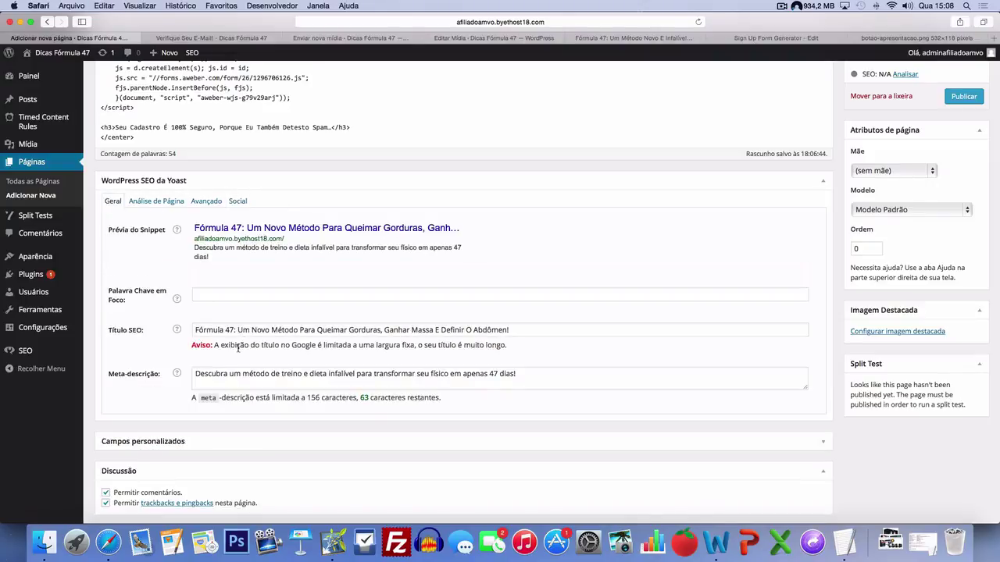
pyautogui.click(238, 373)
pyautogui.press('super+a')
pyautogui.press('super+c')
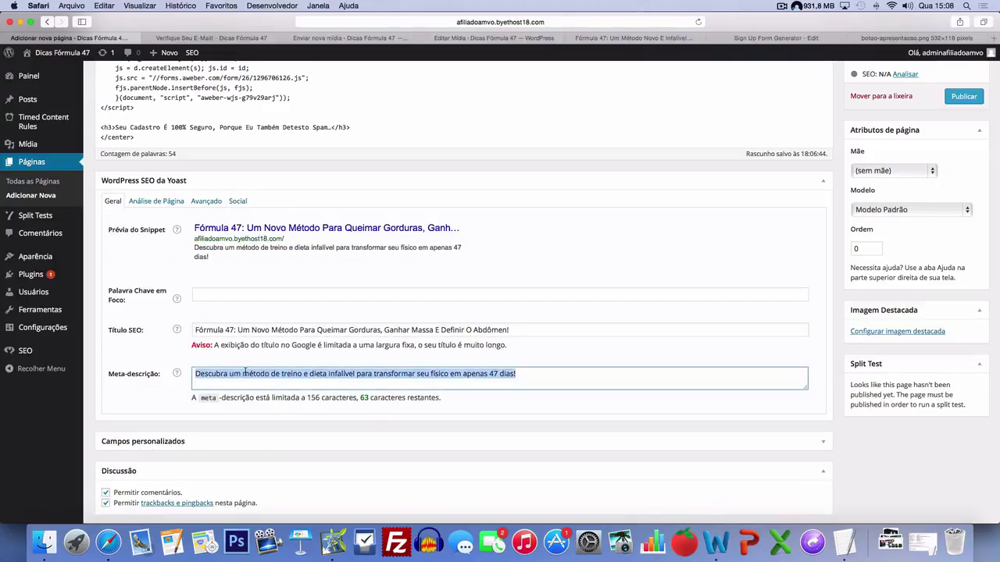
pyautogui.click(237, 202)
pyautogui.click(282, 281)
pyautogui.press('super+v')
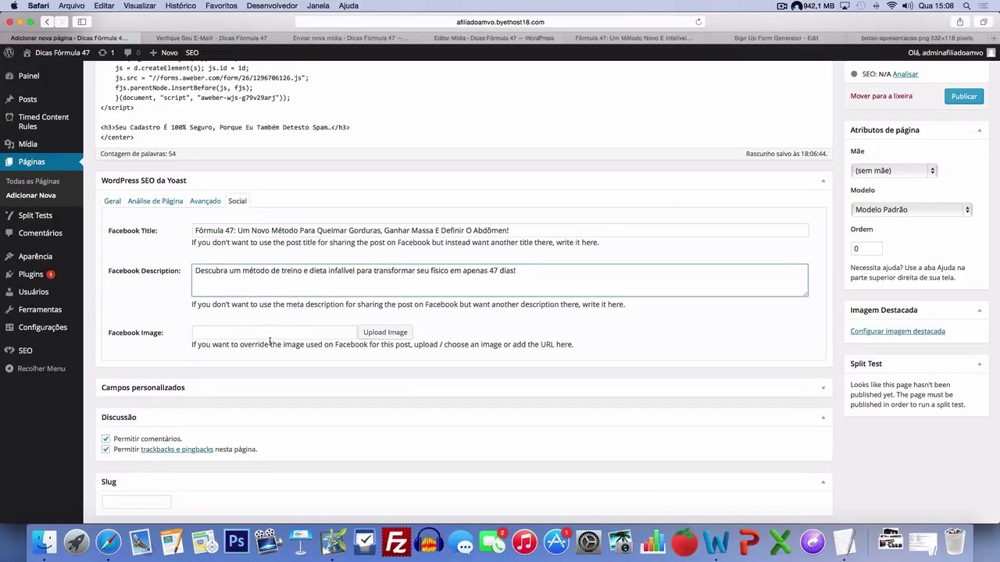
# - Upload banner-f47.png from the Arquivos folder and use it as the page's Facebook image
pyautogui.click(269, 334)
pyautogui.click(385, 333)
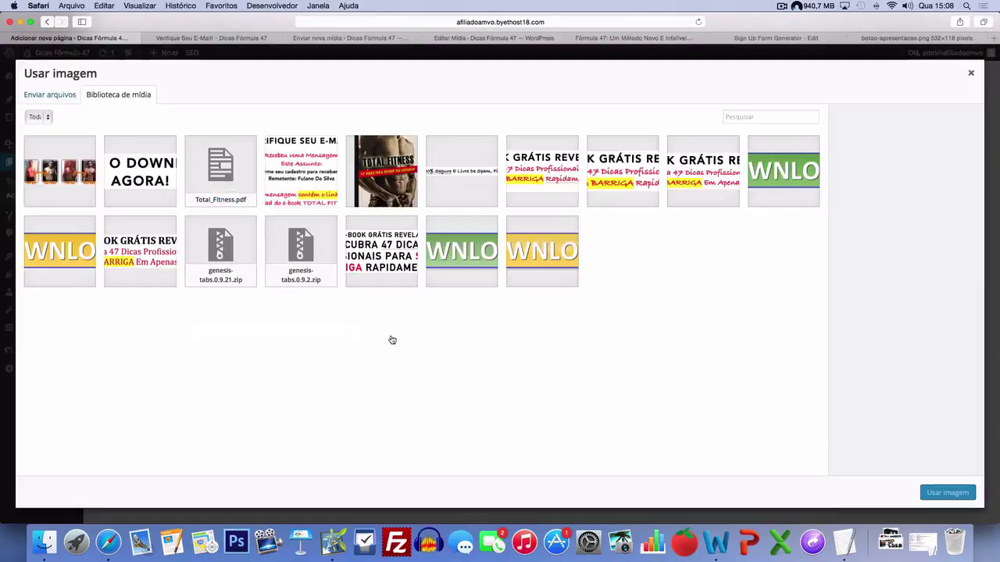
pyautogui.click(69, 94)
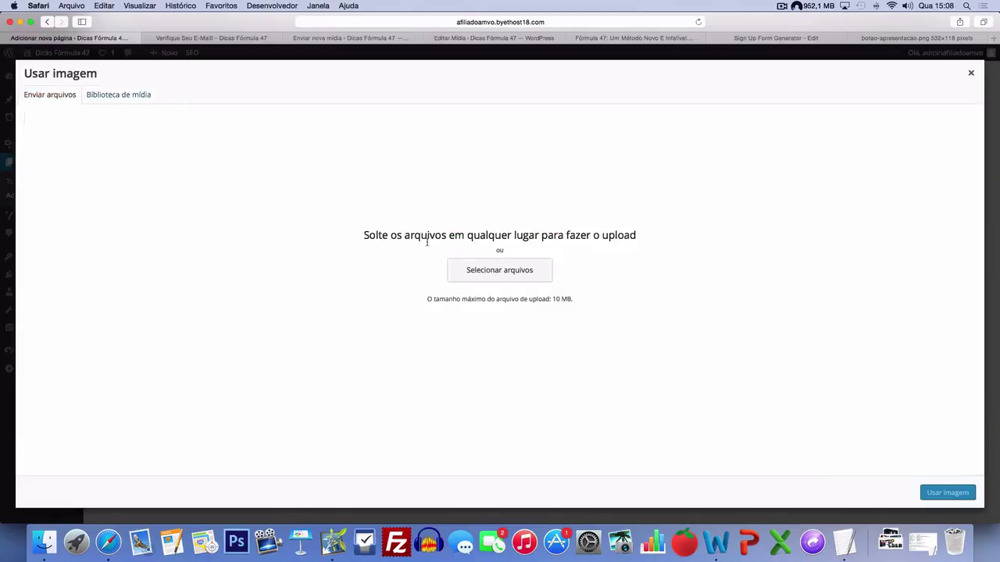
pyautogui.click(509, 273)
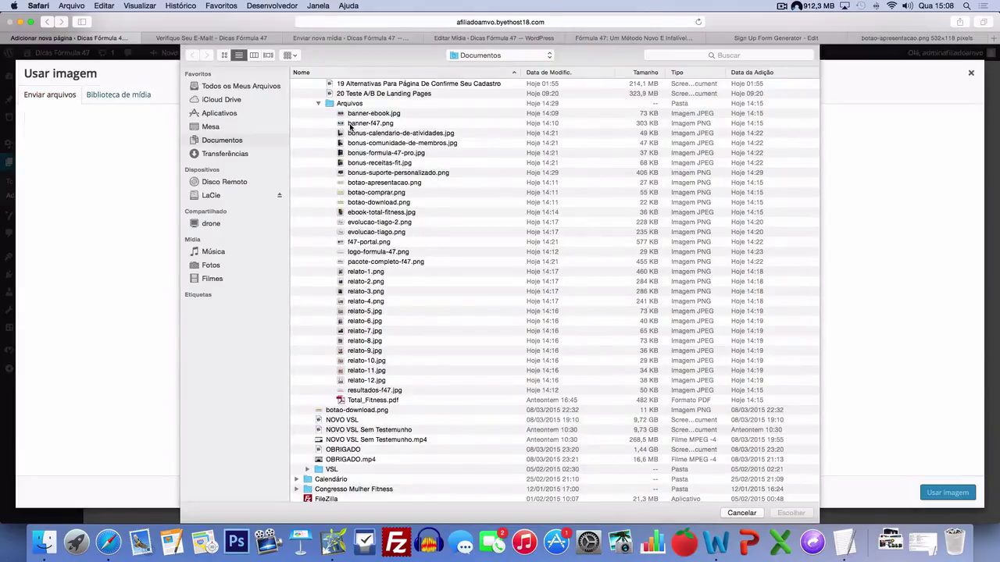
pyautogui.click(351, 126)
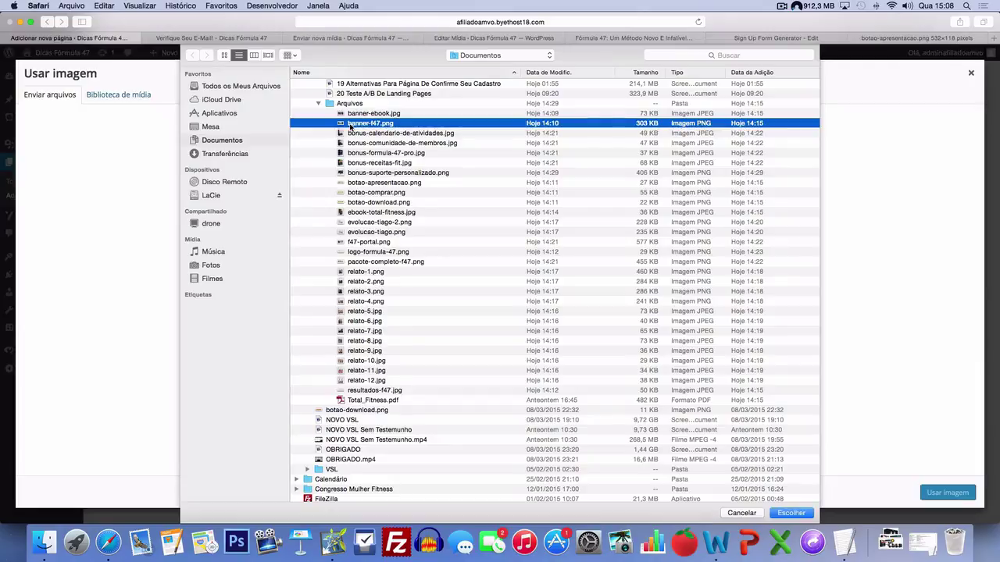
pyautogui.click(793, 513)
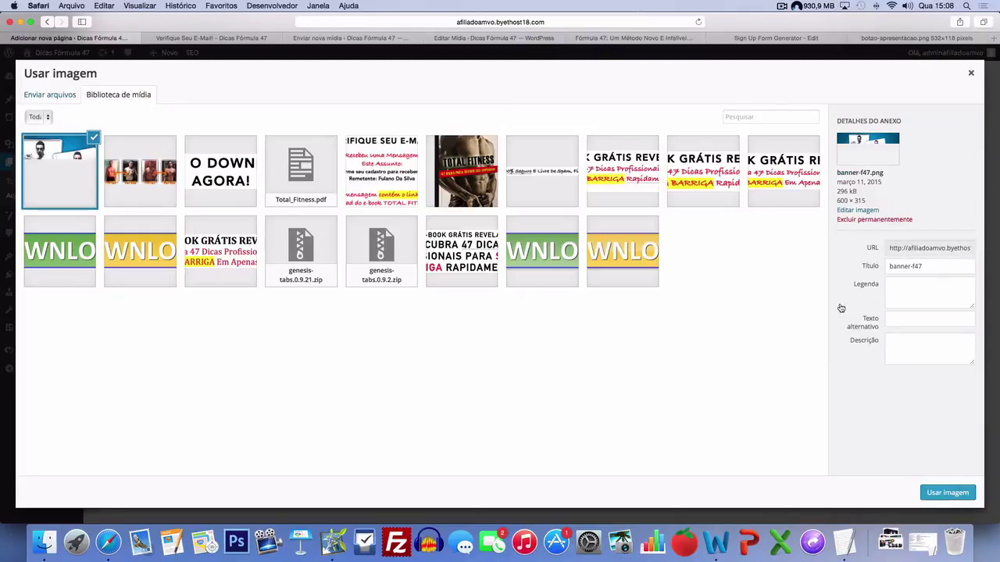
pyautogui.click(944, 498)
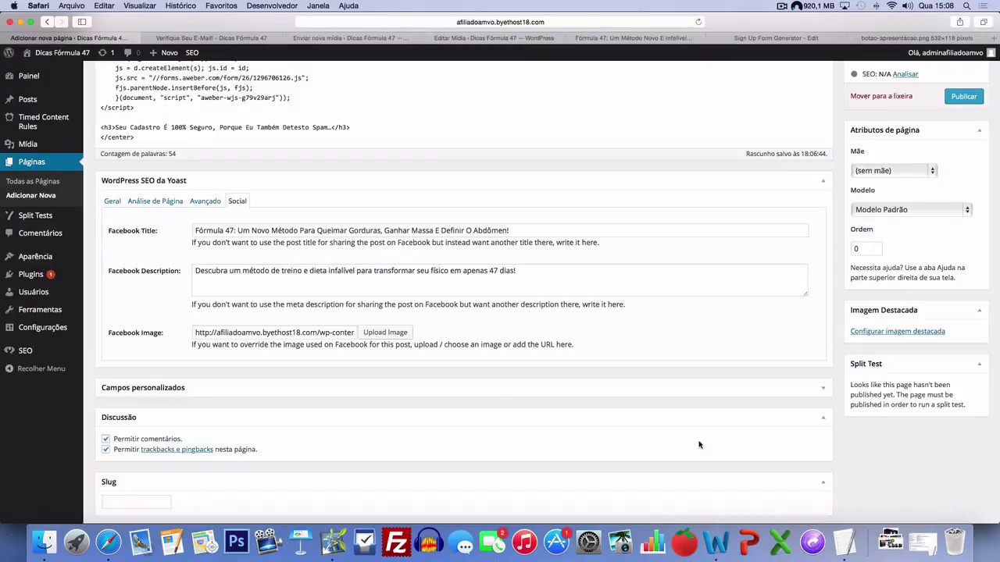
# - Disallow comments, trackbacks and pingbacks on the page, and disable its title on page/post
pyautogui.scroll(-5, 467, 342)
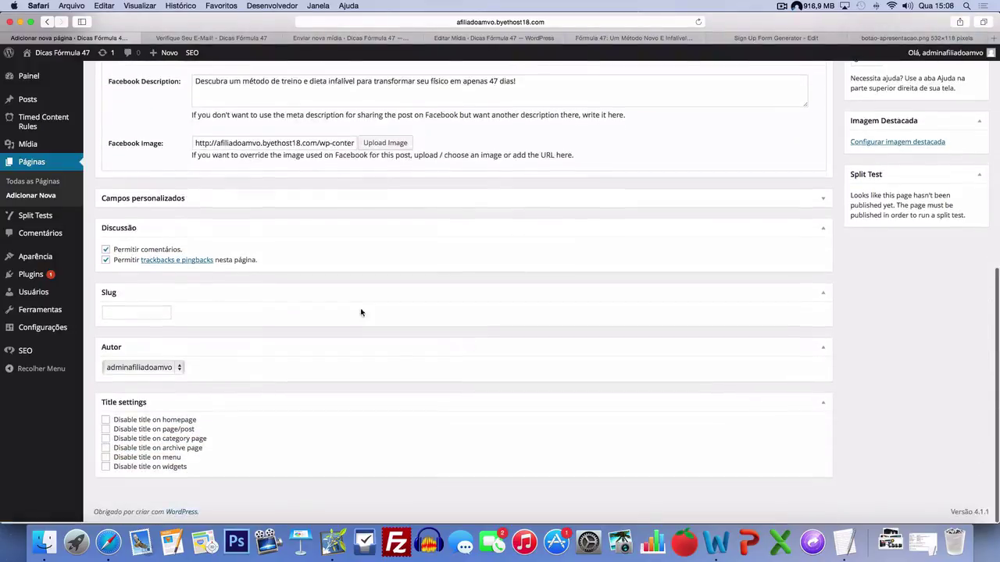
pyautogui.click(124, 251)
pyautogui.click(122, 261)
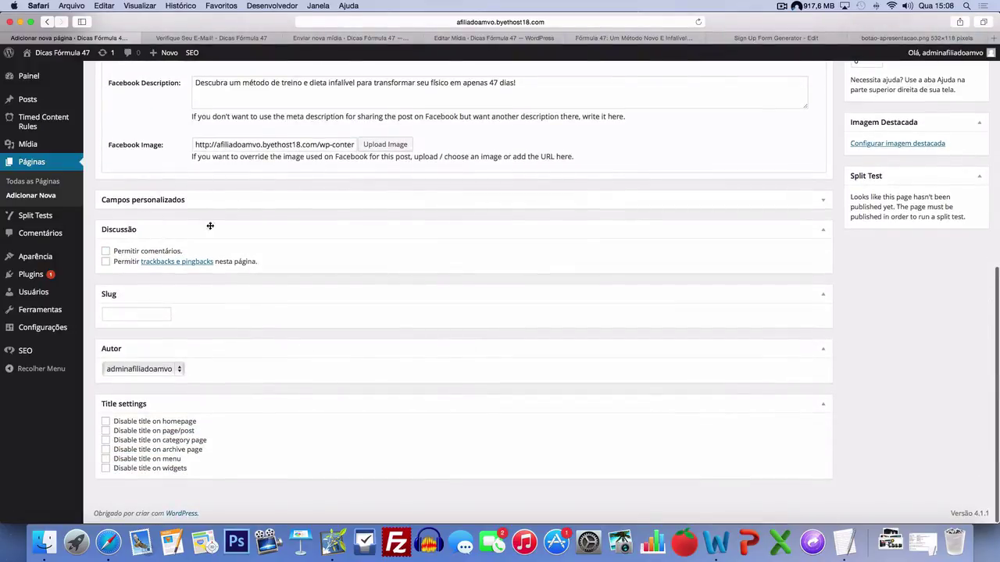
pyautogui.click(105, 431)
# - Set the page template to "Modelo de página sem sidebar"
pyautogui.moveTo(996, 399); pyautogui.dragTo(996, 270)
pyautogui.click(906, 285)
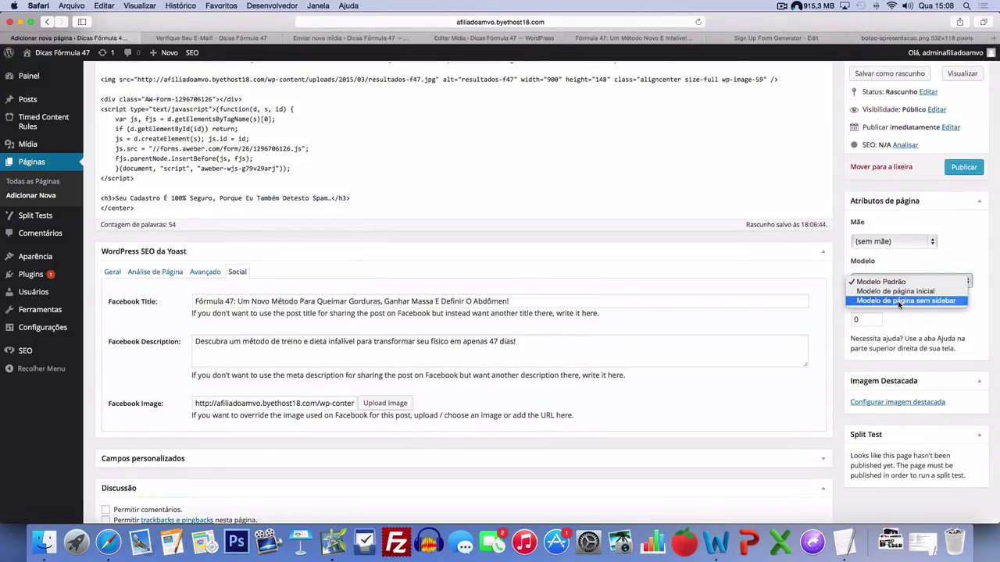
pyautogui.click(901, 302)
pyautogui.scroll(5, 902, 321)
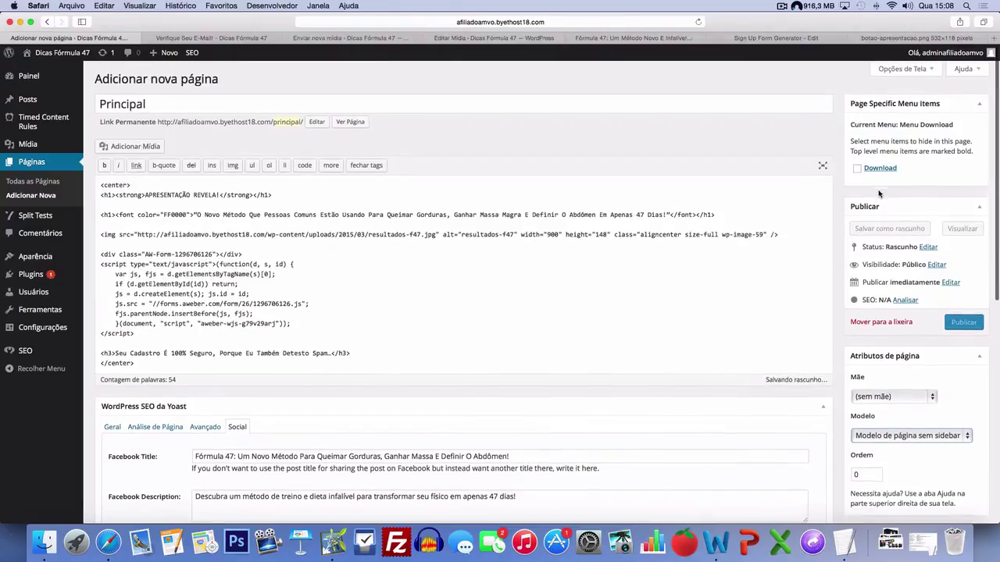
# - Hide the Download menu item on the Principal page and publish the page
pyautogui.click(857, 168)
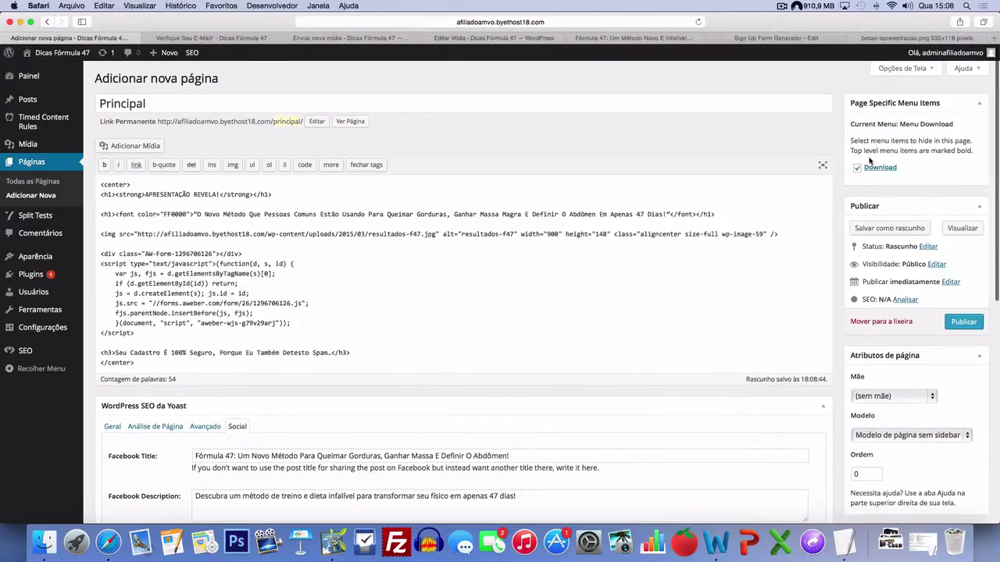
pyautogui.click(963, 322)
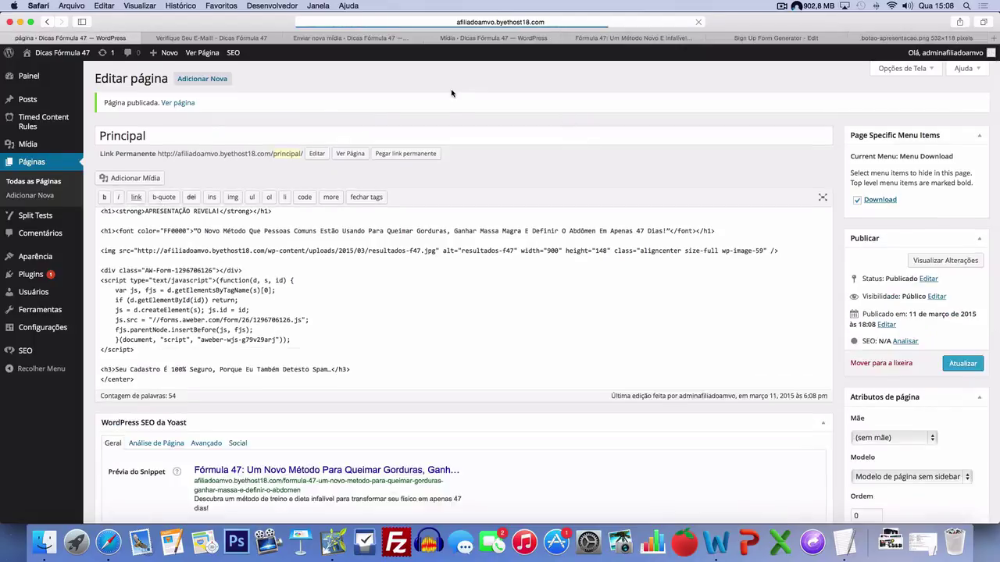
# - View the published Principal page and compare its headline, images and form with the original formula47.com.br capture page
pyautogui.click(350, 153)
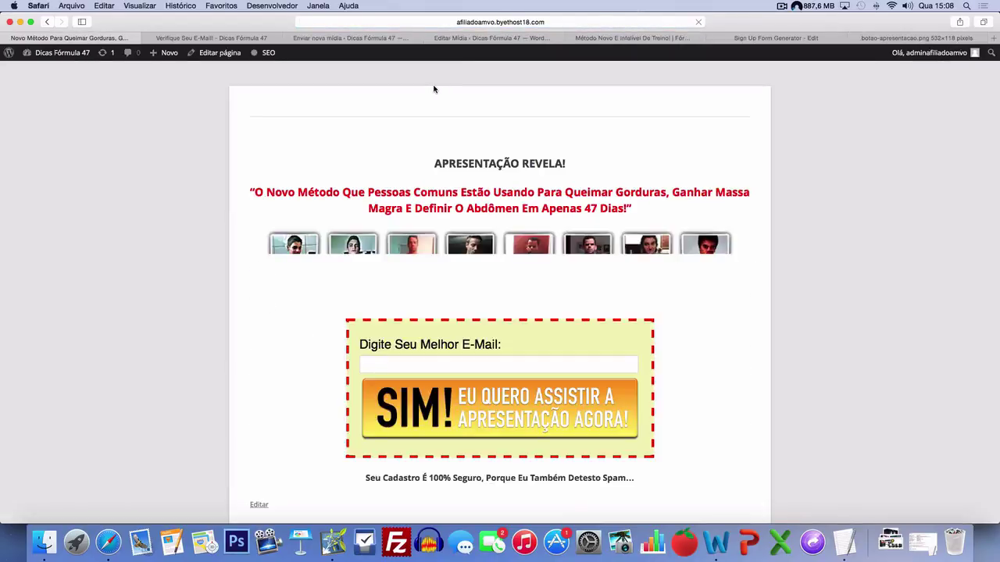
pyautogui.scroll(-1, 222, 130)
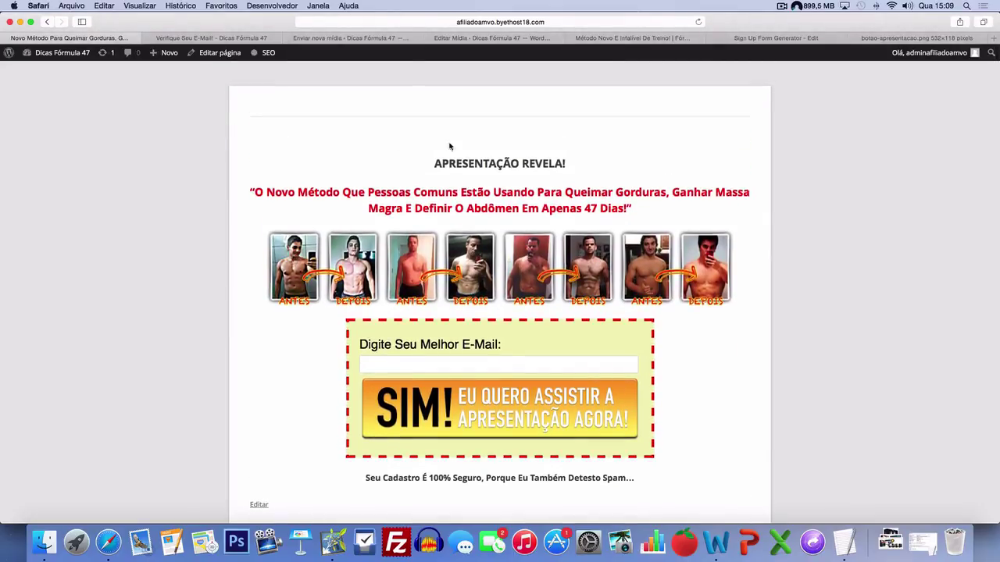
pyautogui.click(639, 38)
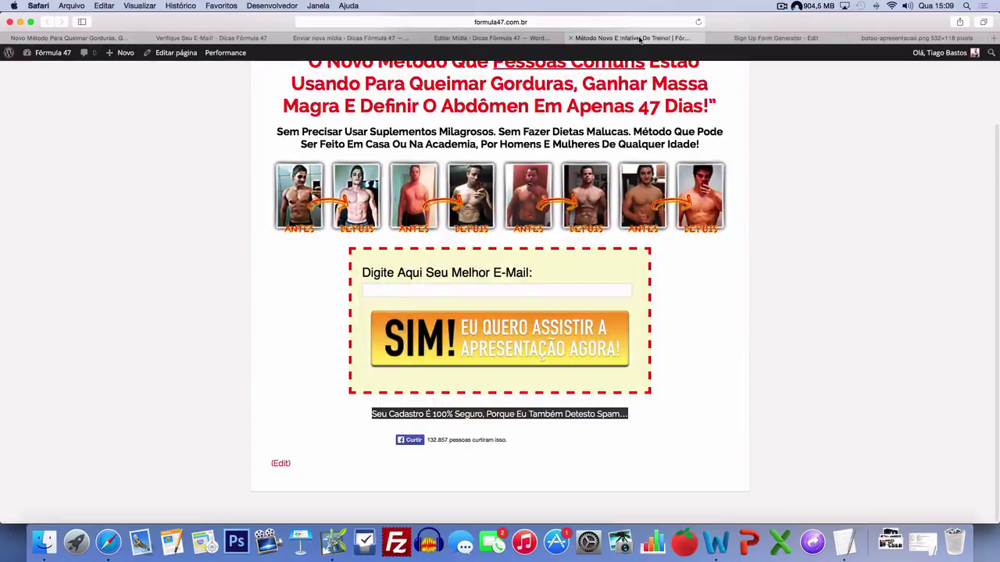
pyautogui.scroll(3, 462, 82)
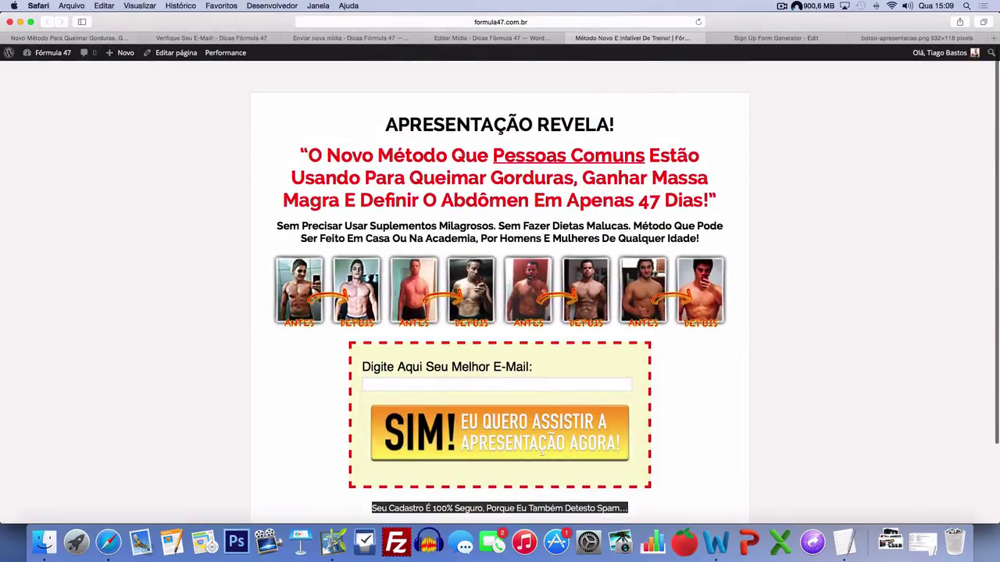
pyautogui.click(421, 185)
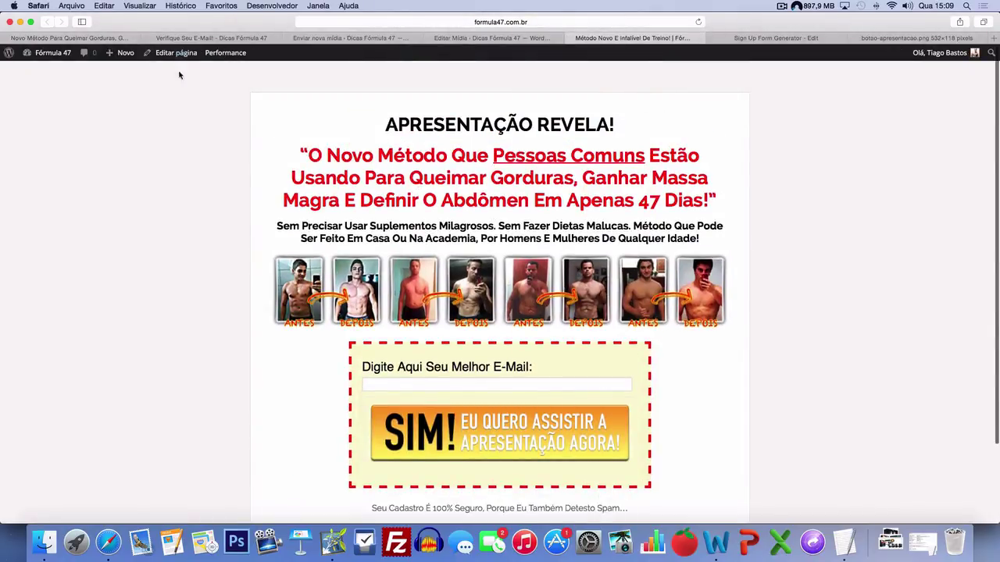
# - Look over the e-mail verification page, and check the whole layout of the published capture page
pyautogui.click(193, 38)
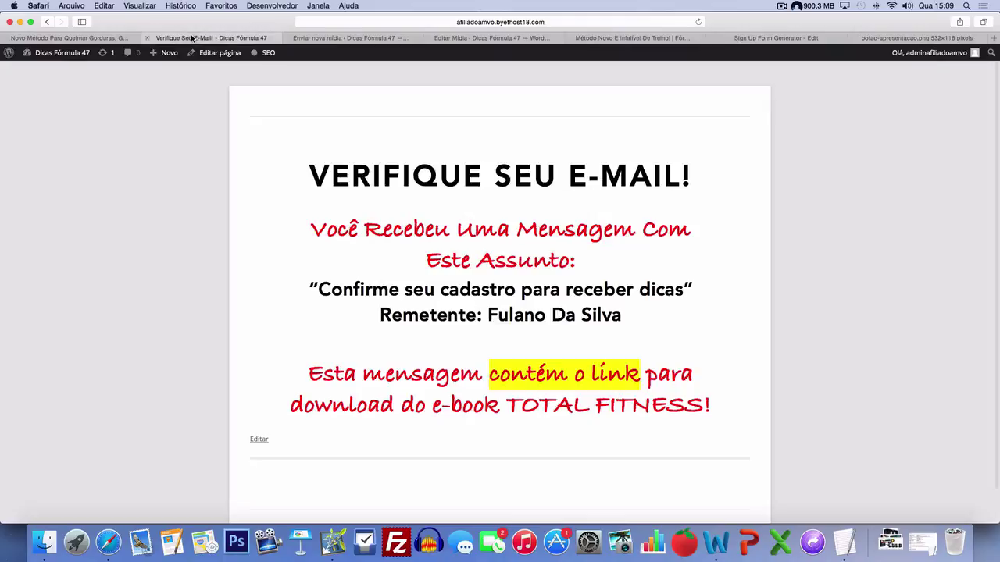
pyautogui.click(104, 39)
pyautogui.scroll(-2, 180, 203)
pyautogui.scroll(2, 180, 205)
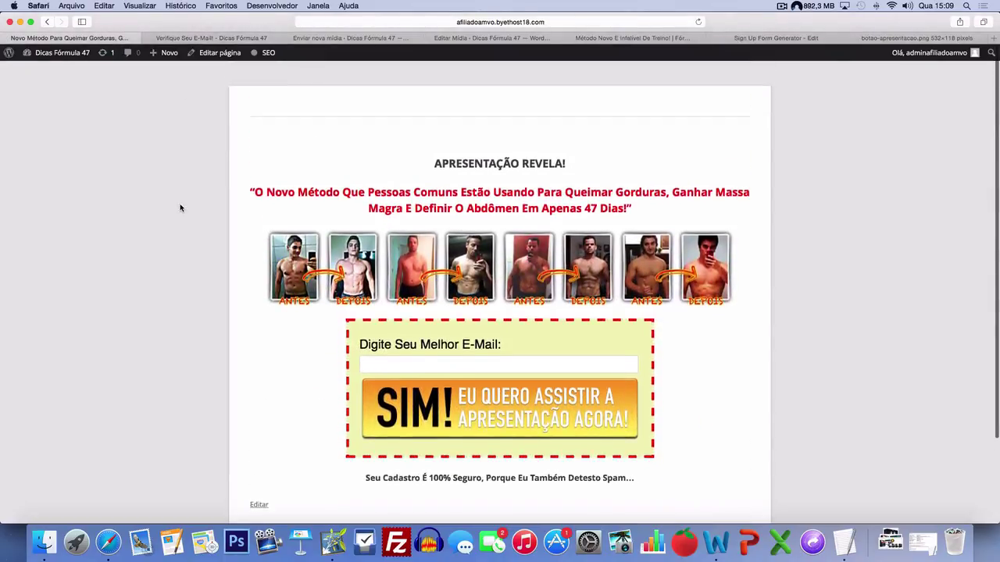
pyautogui.scroll(-2, 181, 208)
pyautogui.scroll(2, 180, 208)
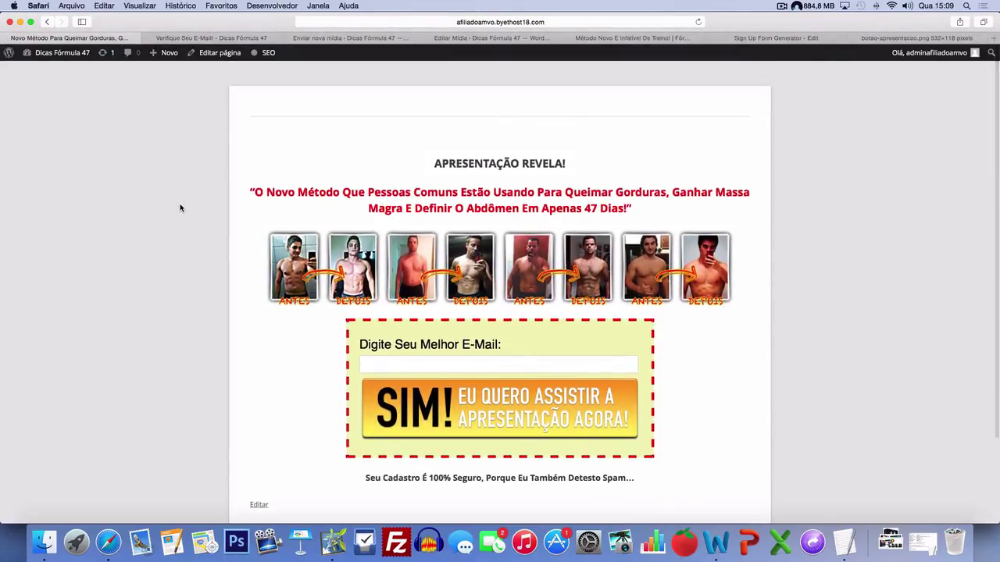
pyautogui.scroll(-1, 180, 208)
pyautogui.scroll(1, 180, 207)
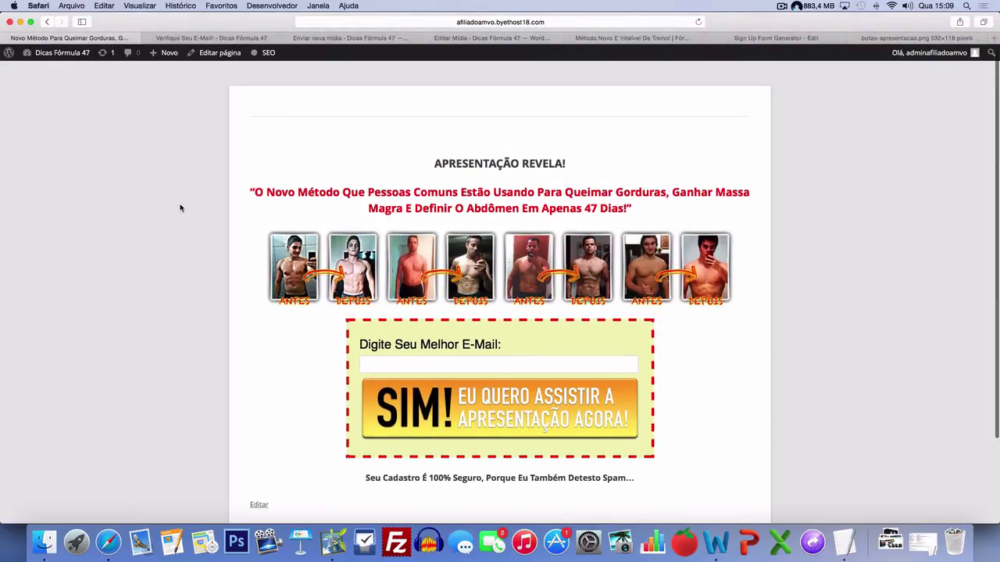
pyautogui.scroll(-2, 181, 207)
pyautogui.scroll(2, 180, 208)
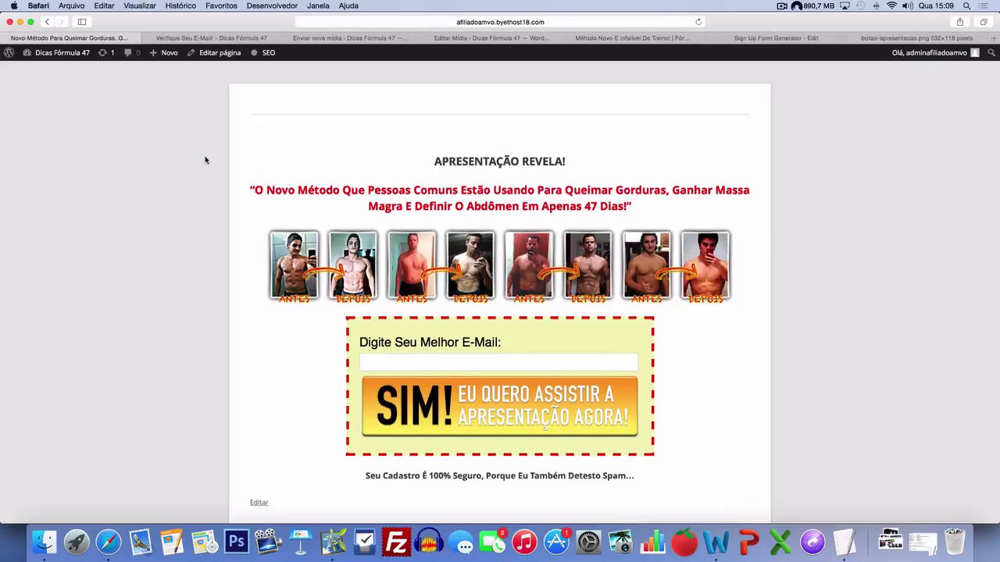
pyautogui.scroll(-3, 205, 159)
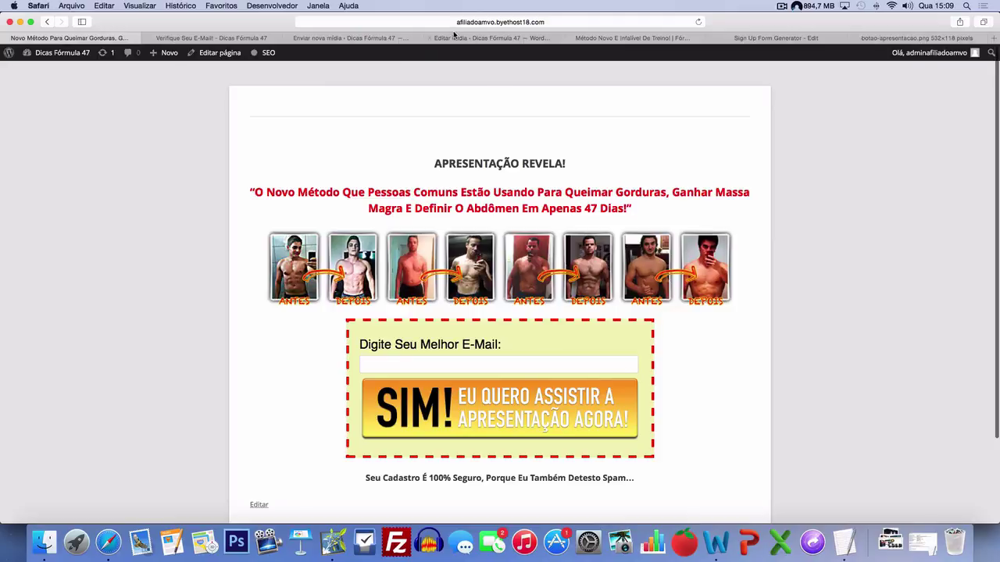
# - Customize the site to use a static front page with "Principal" as the home page, save and publish, and close the customizer
pyautogui.click(47, 69)
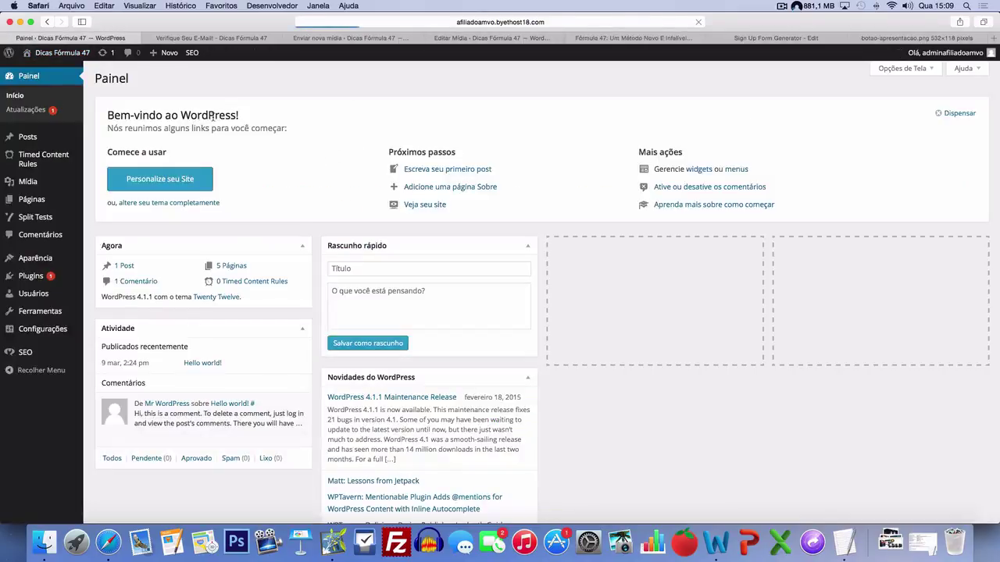
pyautogui.moveTo(47, 257)
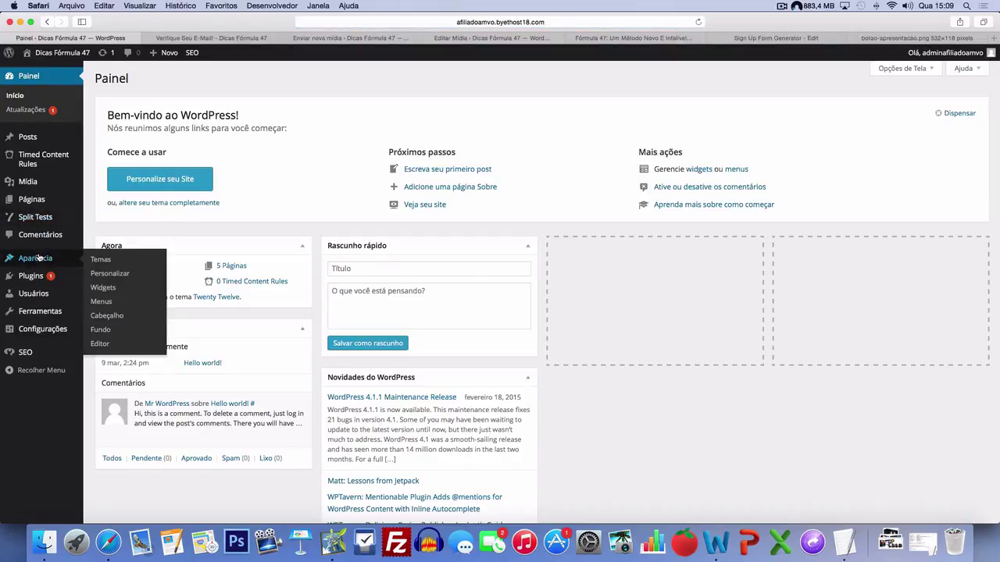
pyautogui.click(103, 273)
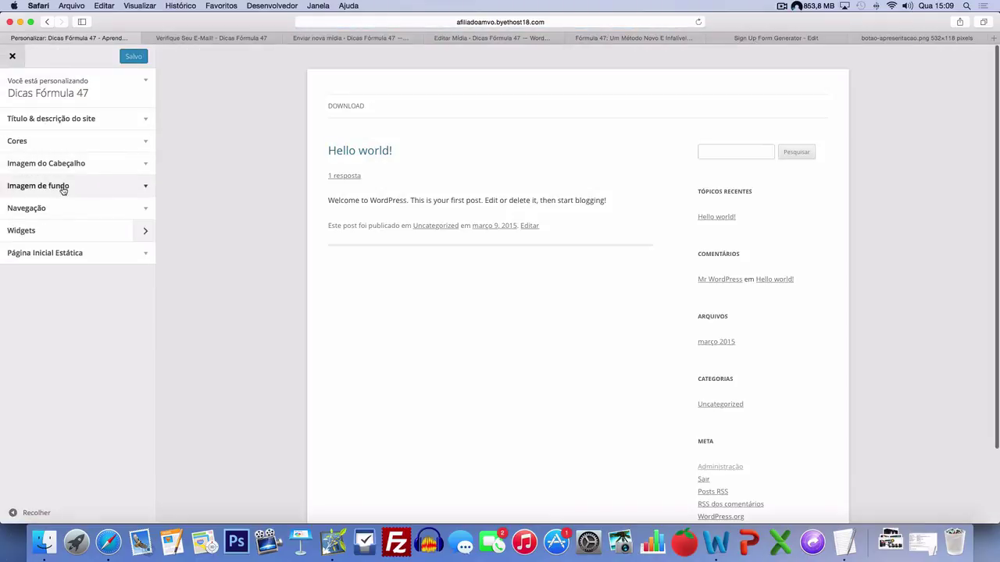
pyautogui.click(71, 258)
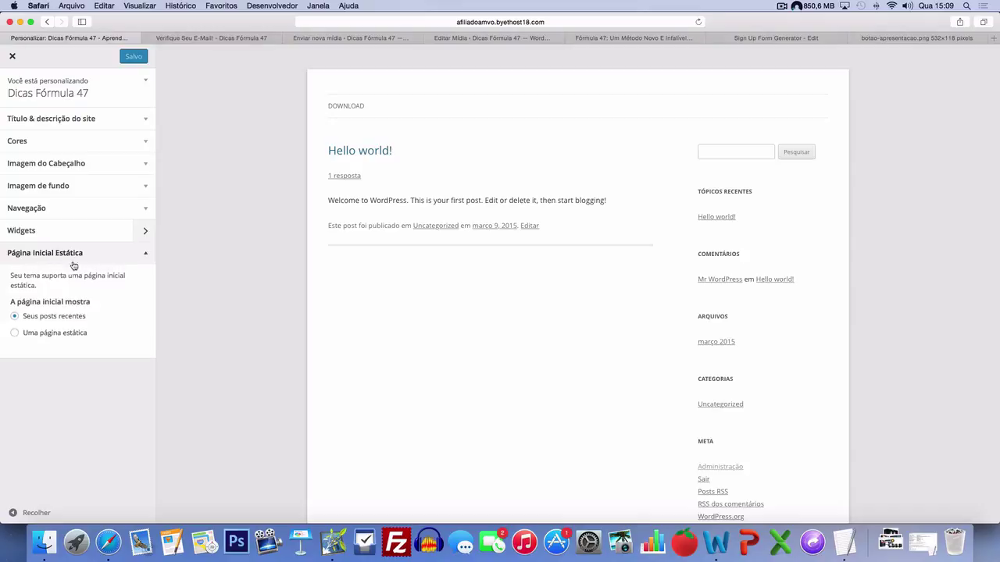
pyautogui.click(35, 337)
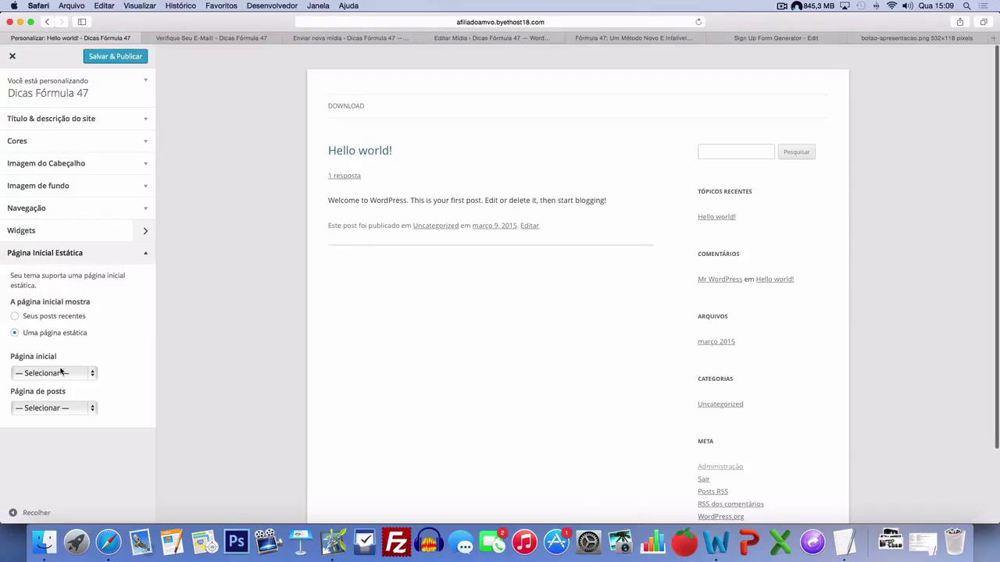
pyautogui.click(33, 376)
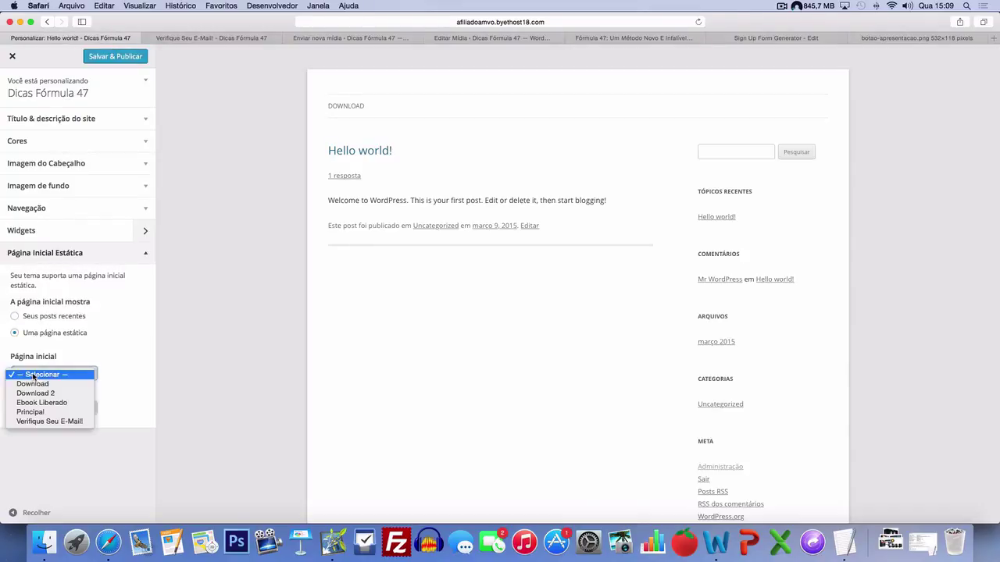
pyautogui.click(43, 412)
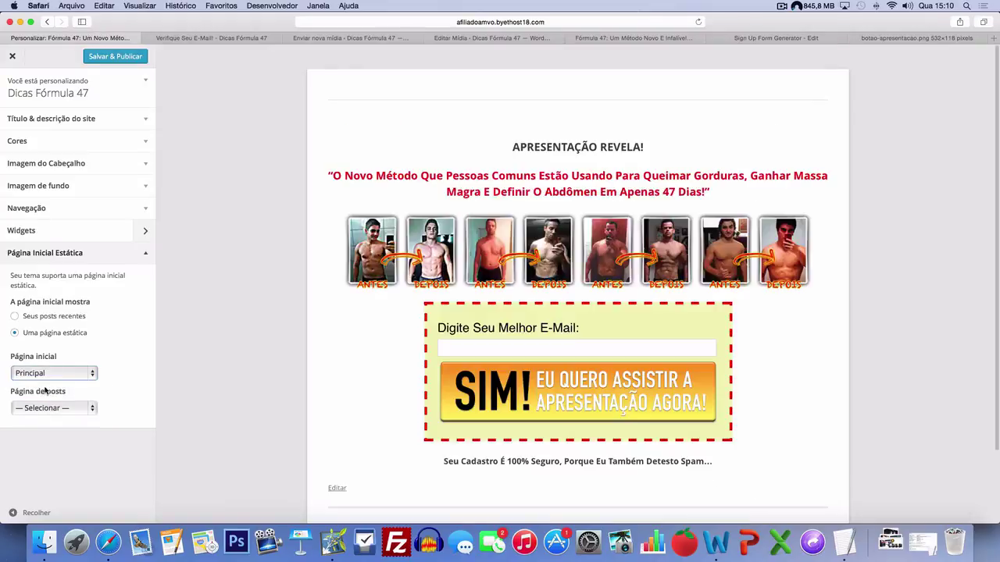
pyautogui.click(118, 56)
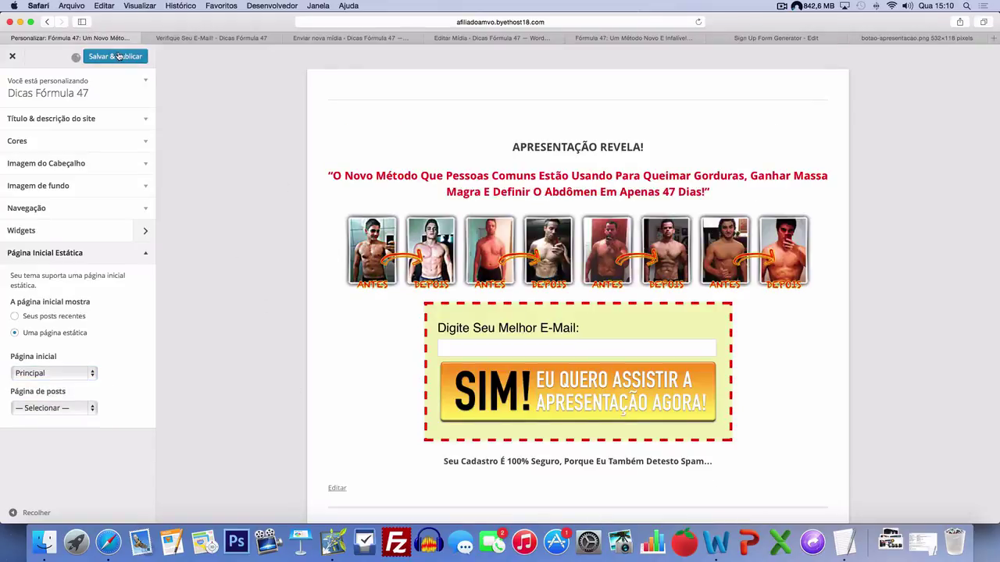
pyautogui.click(12, 56)
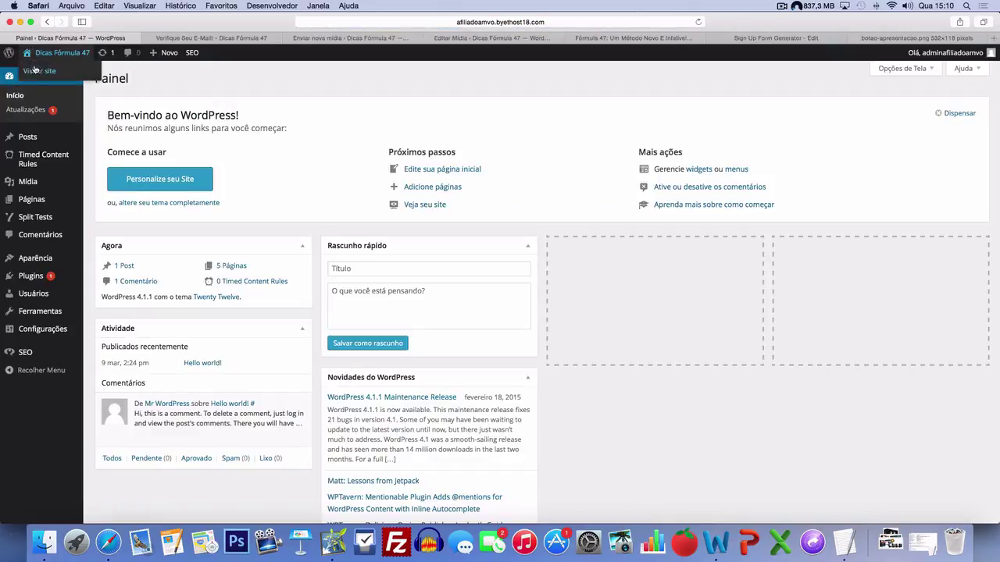
# - Visit the site and load afiliadoamvo.byethost18.com to check which page opens at the root address
pyautogui.click(35, 72)
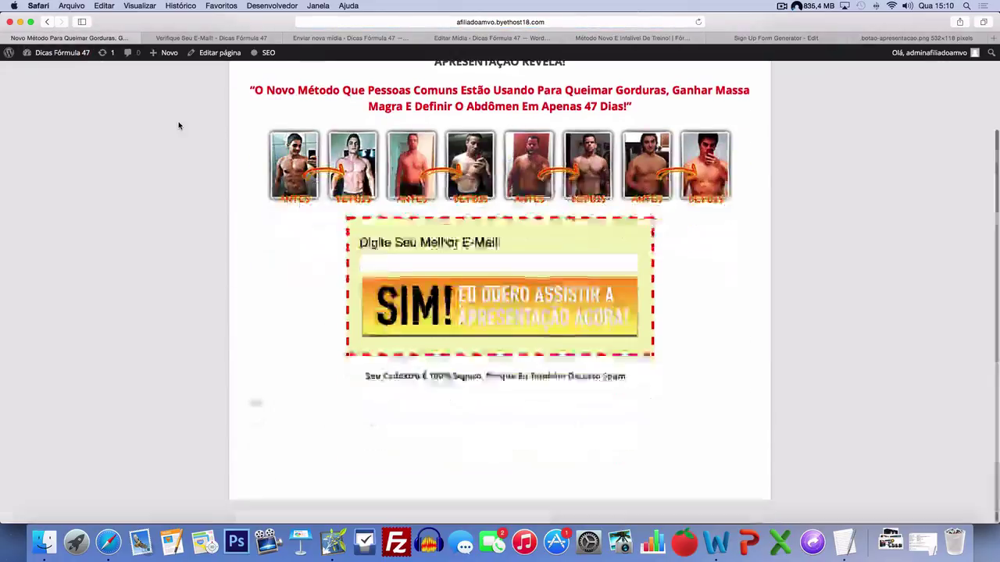
pyautogui.scroll(-2, 559, 115)
pyautogui.scroll(2, 560, 116)
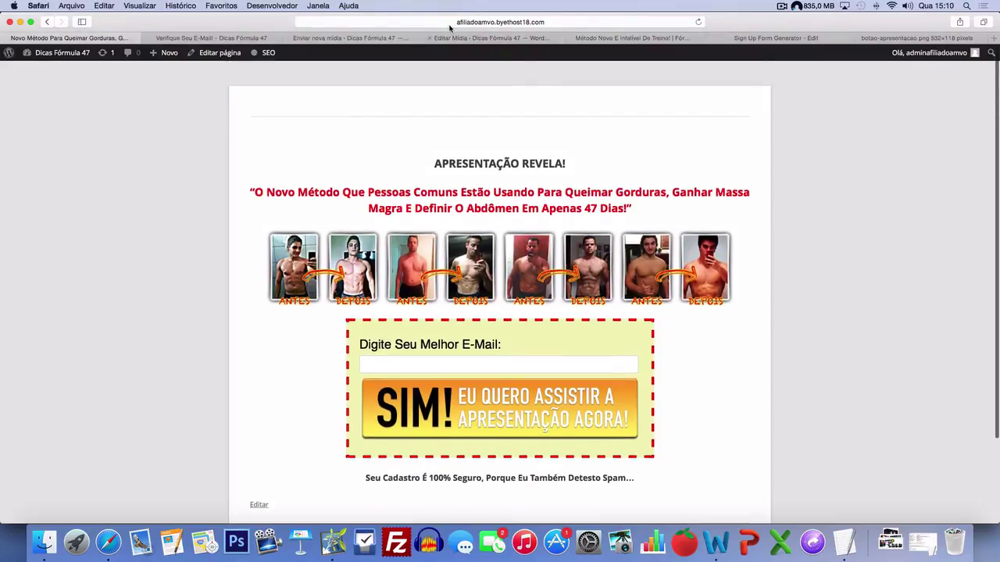
pyautogui.click(545, 22)
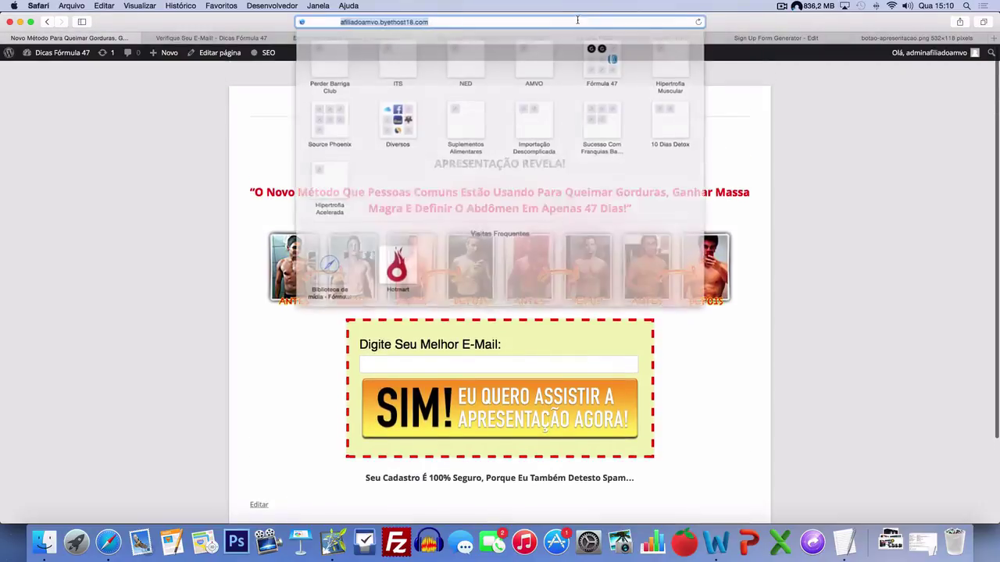
pyautogui.press('Return')
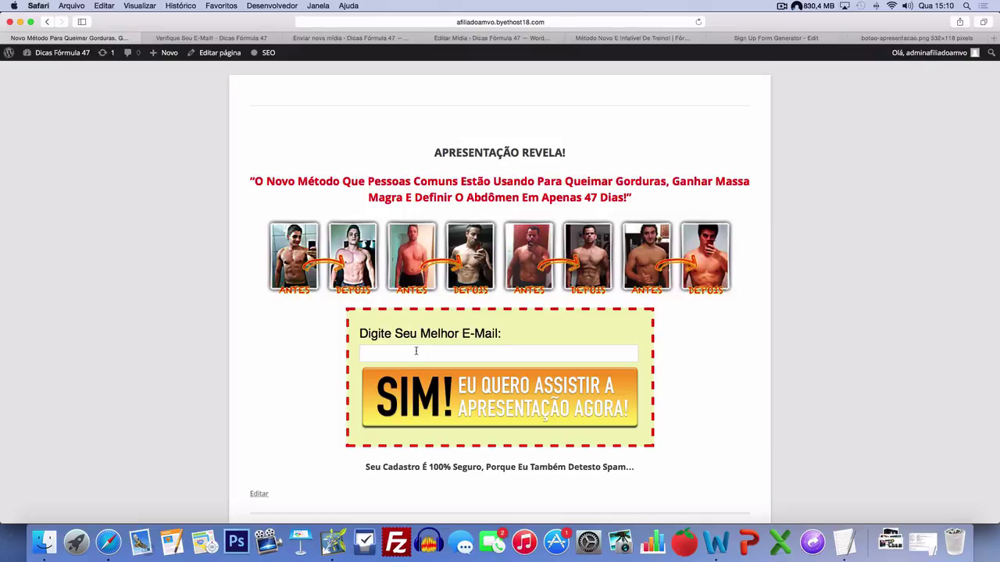
# - Review the "Verifique Seu E-Mail!" page alongside the capture page as the next stage of the sign-up flow
pyautogui.click(253, 39)
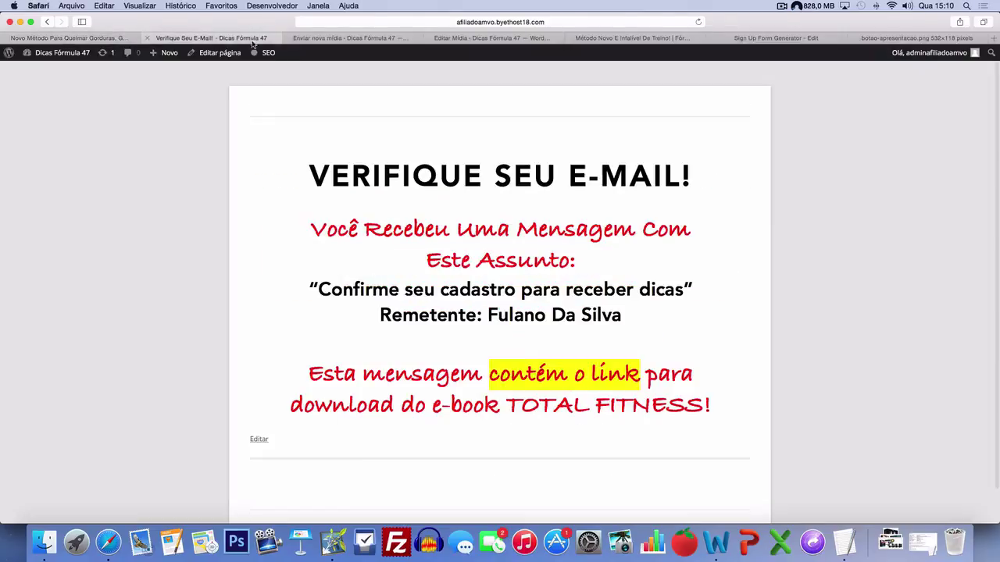
pyautogui.scroll(-1, 396, 152)
pyautogui.scroll(1, 468, 312)
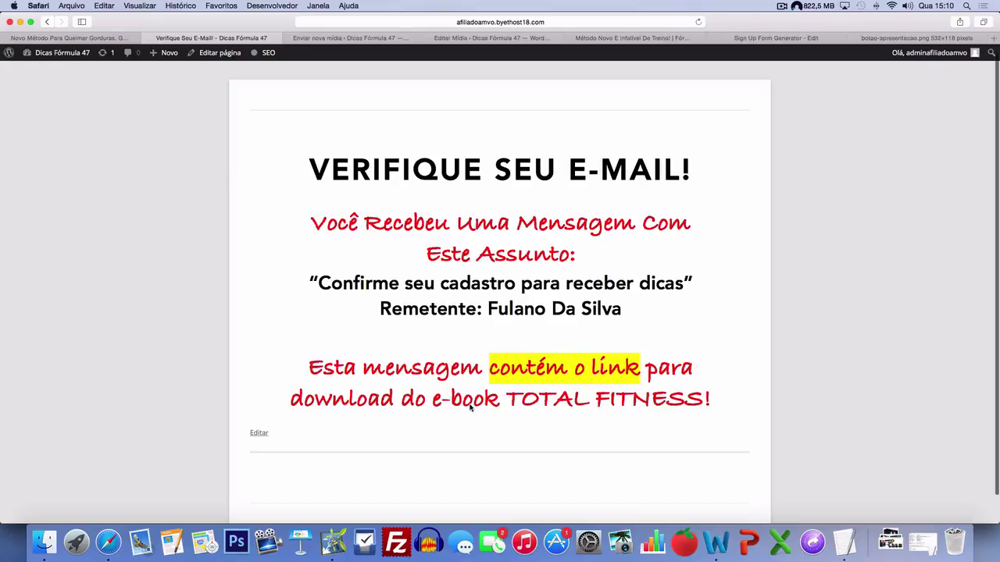
pyautogui.click(55, 37)
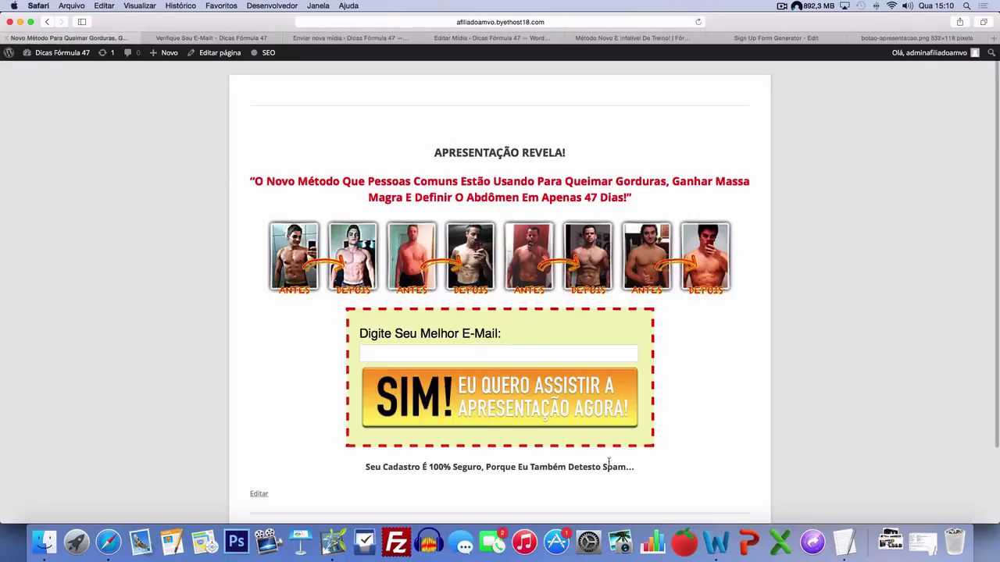
pyautogui.click(211, 37)
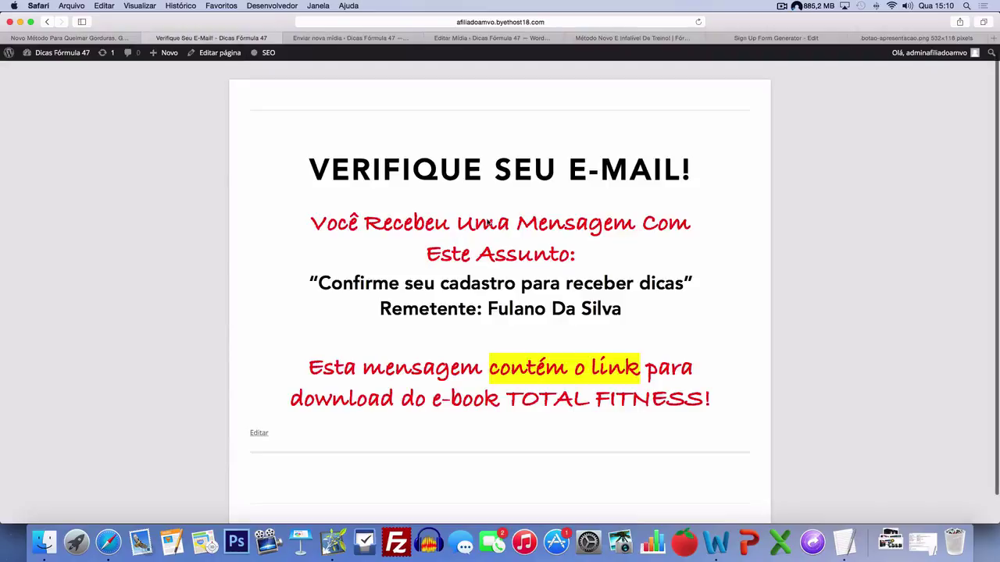
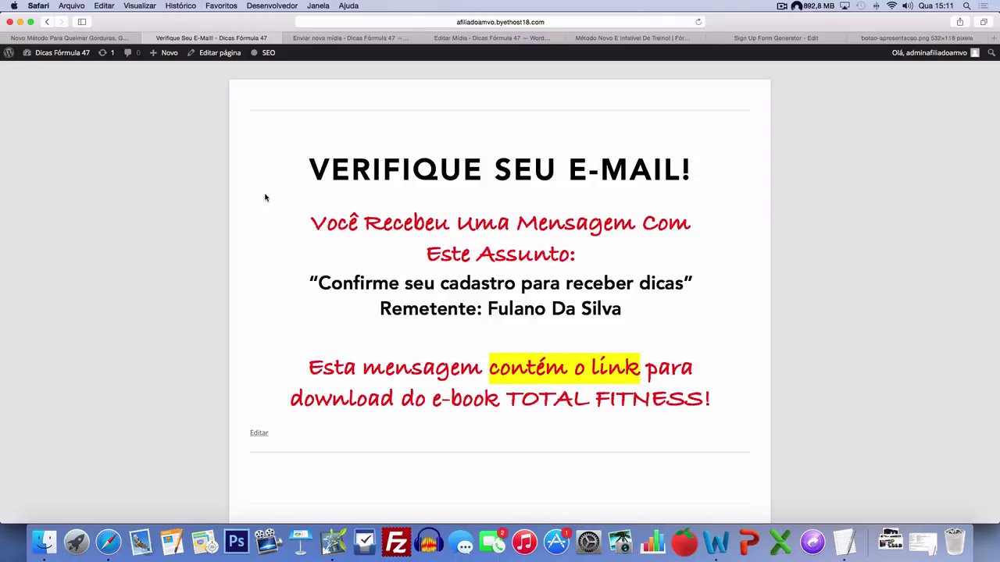
# - Switch to Word, create a blank document, and add the centred title "VERIFIQUE SEU E-MAIL!" with a blank line below it
pyautogui.click(716, 542)
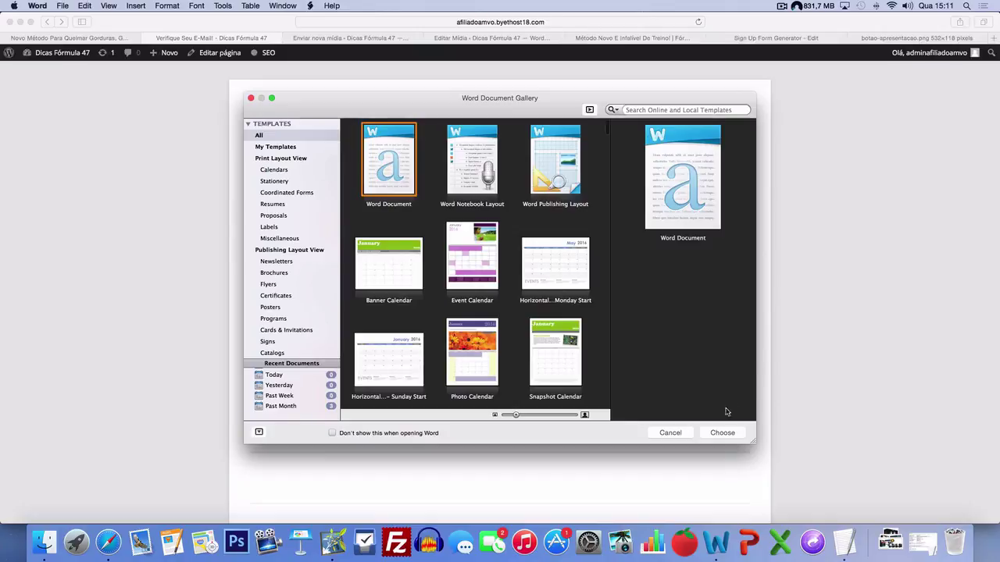
pyautogui.click(733, 438)
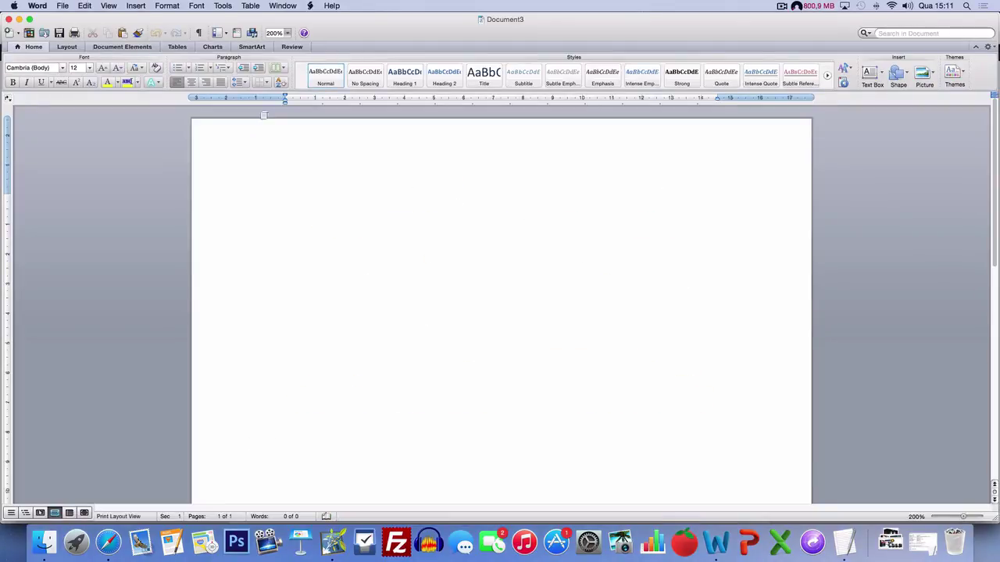
pyautogui.click(192, 81)
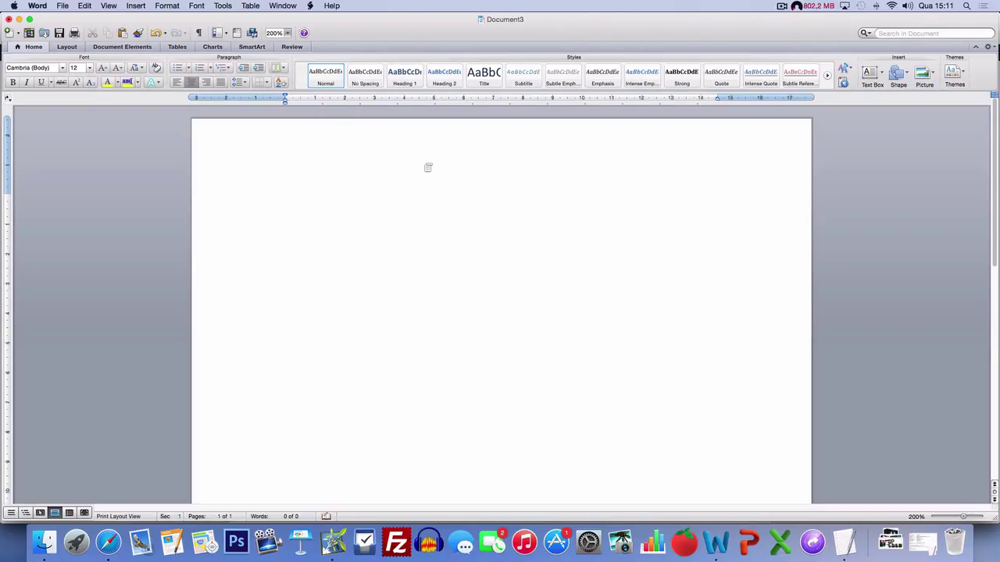
pyautogui.write('VERIFIQUE SEU E-M')
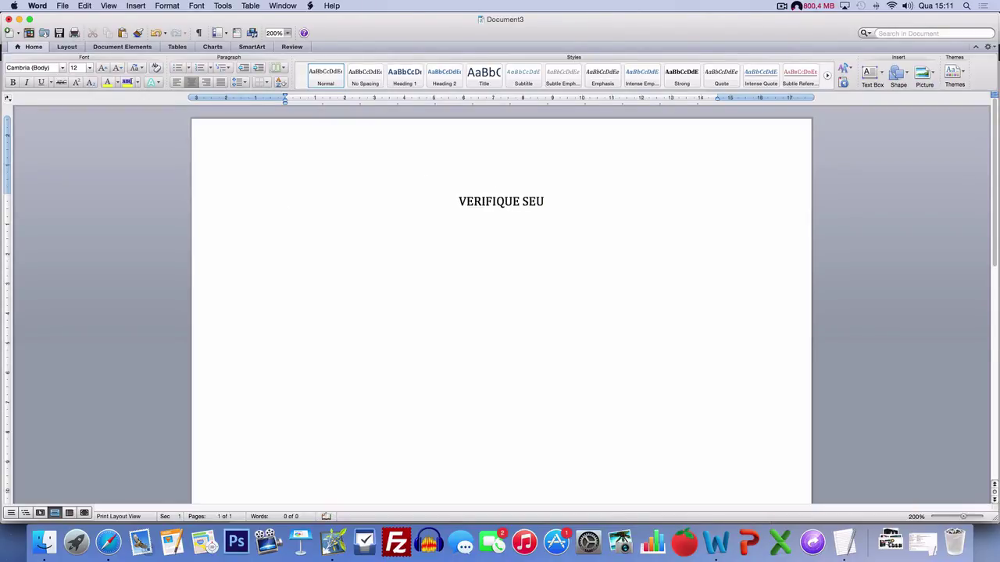
pyautogui.write('AIL!')
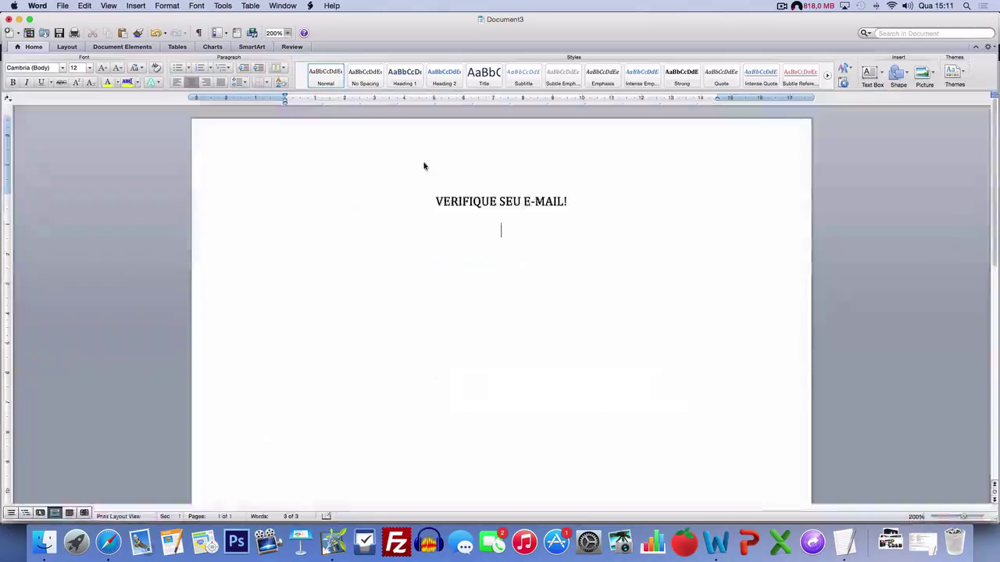
pyautogui.write('VERIFIQUE SEU E-MAIL!  ')
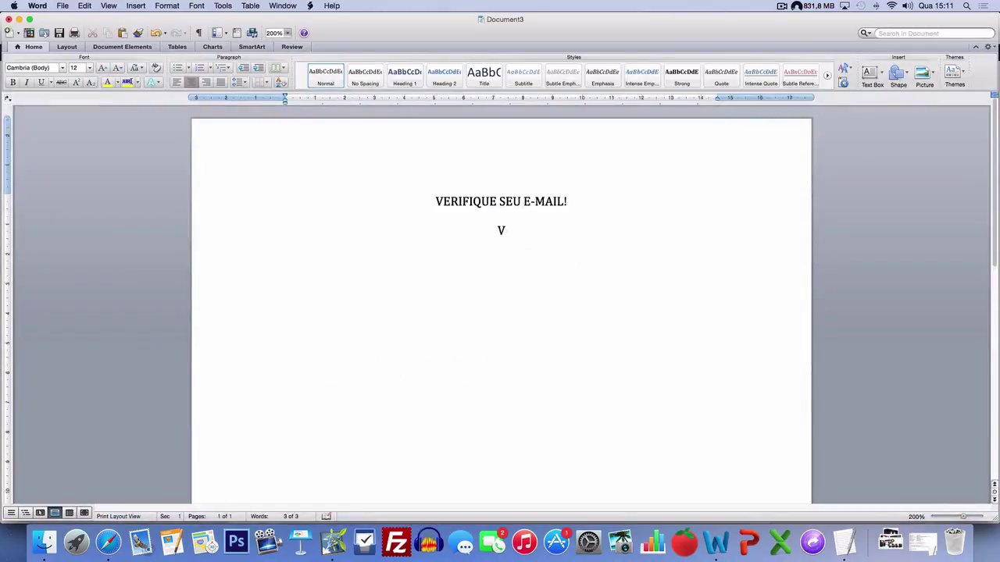
# - Write "VOCÊ RECEBEU UMA MENSAGEM COM O ASSUNTO:" below the title, followed on its own line by "“Confirme seu cadastro para receber dicas”"
pyautogui.write('VOC')
pyautogui.write('Ê RECEBEU UMA ME')
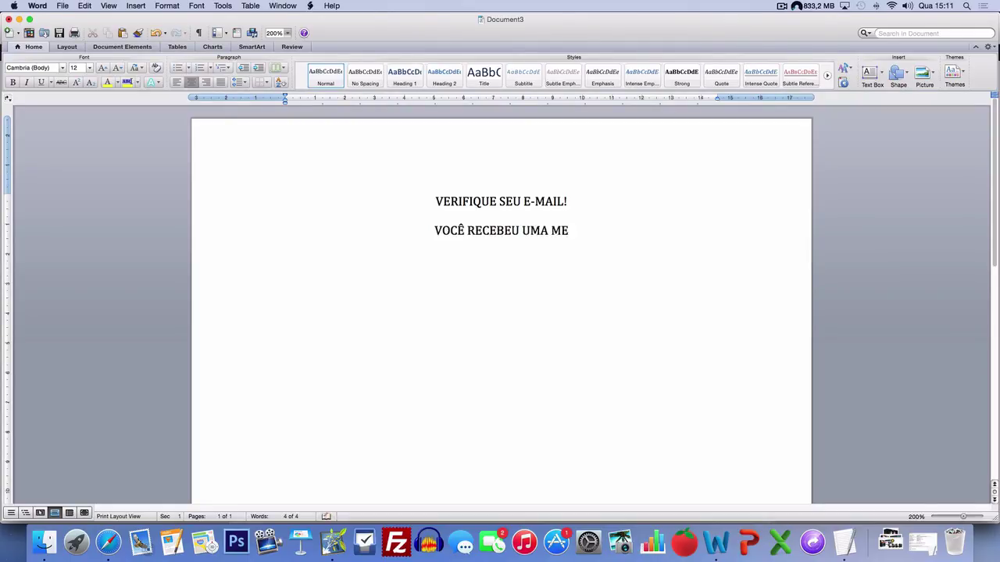
pyautogui.write('NSAGEM COM O ASSUNTO')
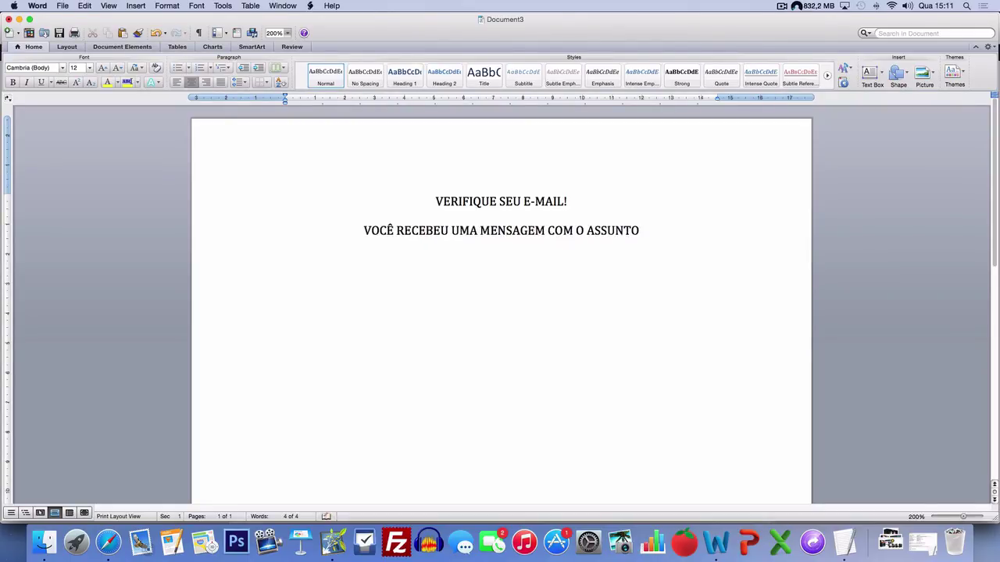
pyautogui.write(': “Con')
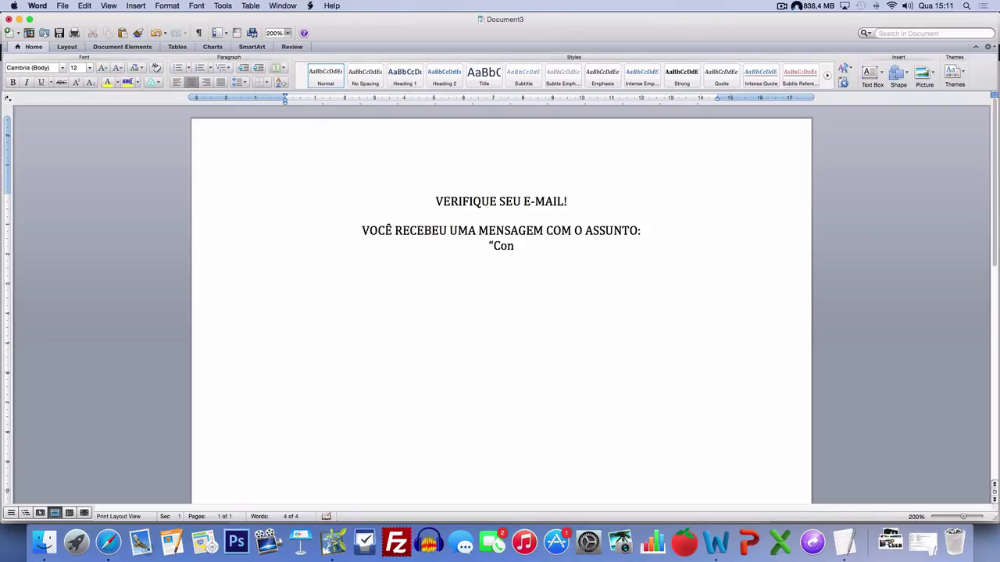
pyautogui.write('firme seu cadastro')
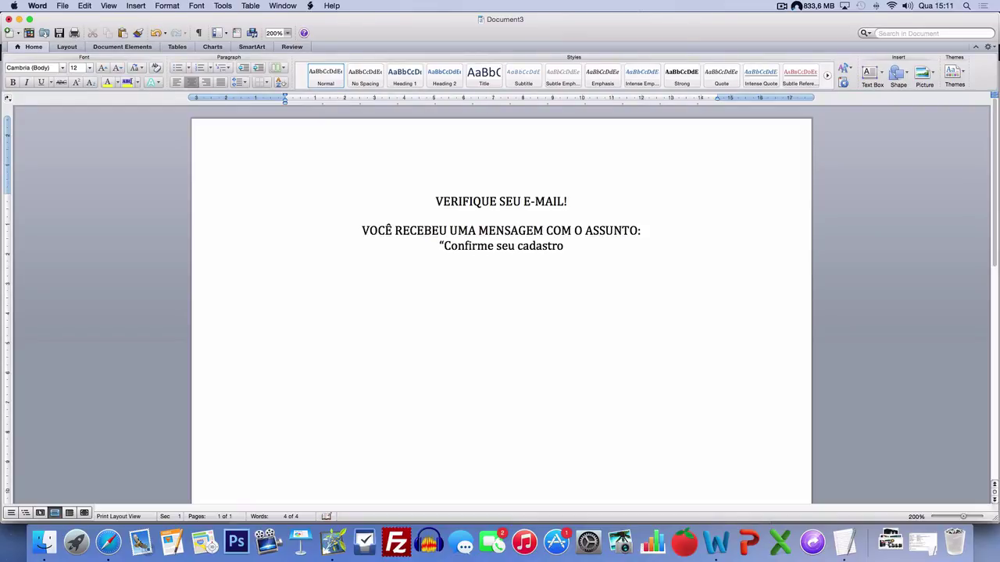
pyautogui.write(' para receber dicas”  ')
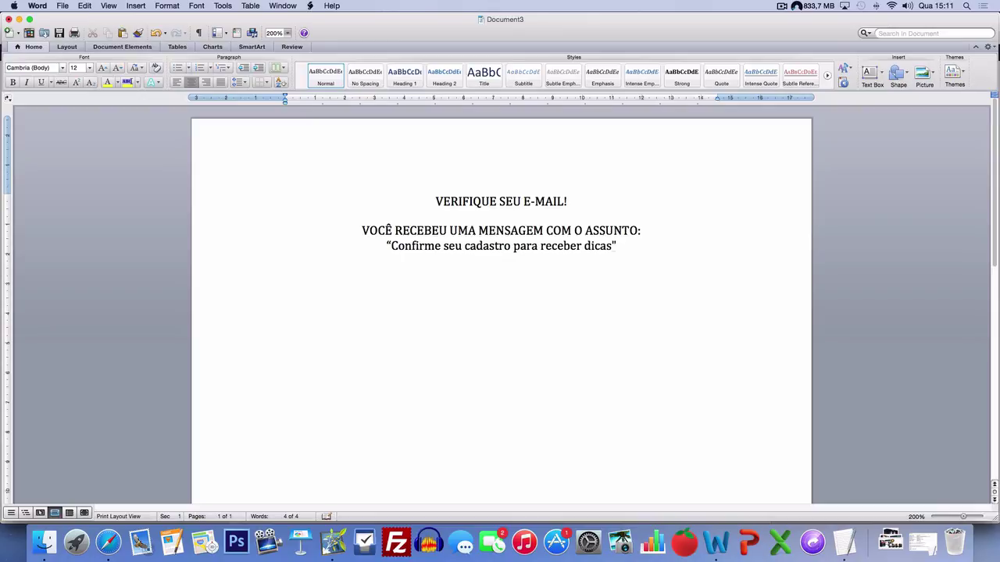
# - Add the closing line "Nela contém o link para acesso! Verifique seu e-mail agora!" after a blank line
pyautogui.write('Nela con')
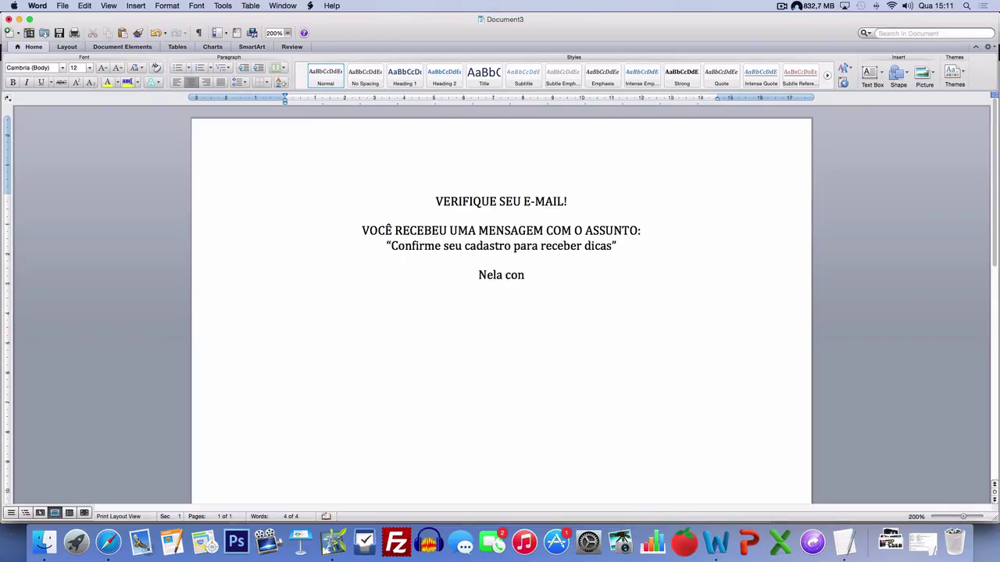
pyautogui.write('tém o link')
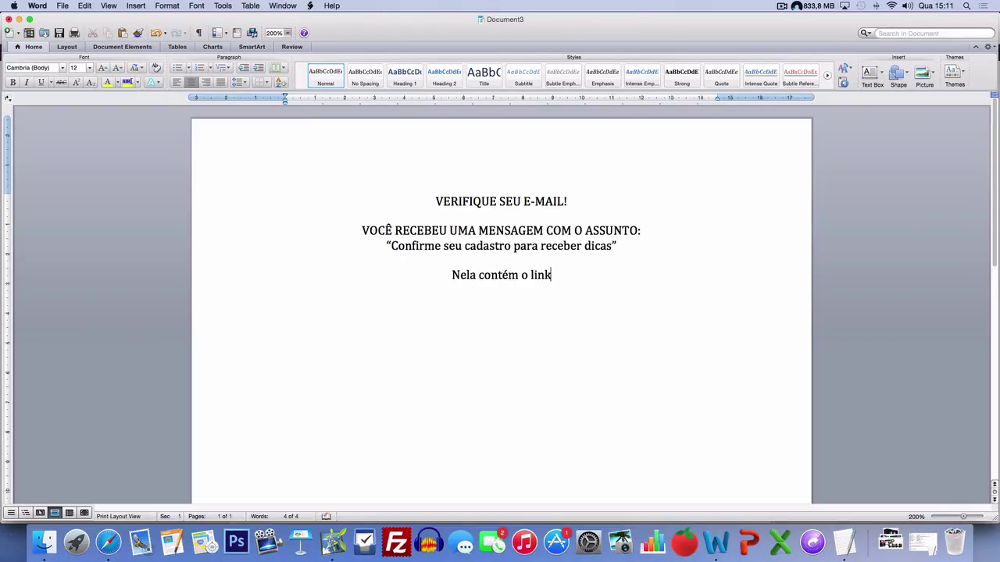
pyautogui.write(' para acesso!')
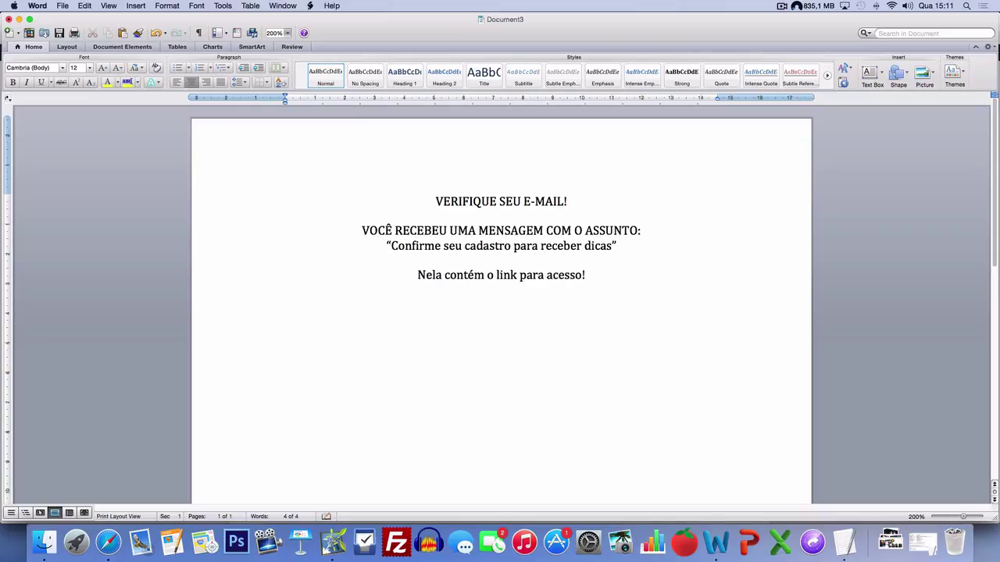
pyautogui.write(' Verifique ')
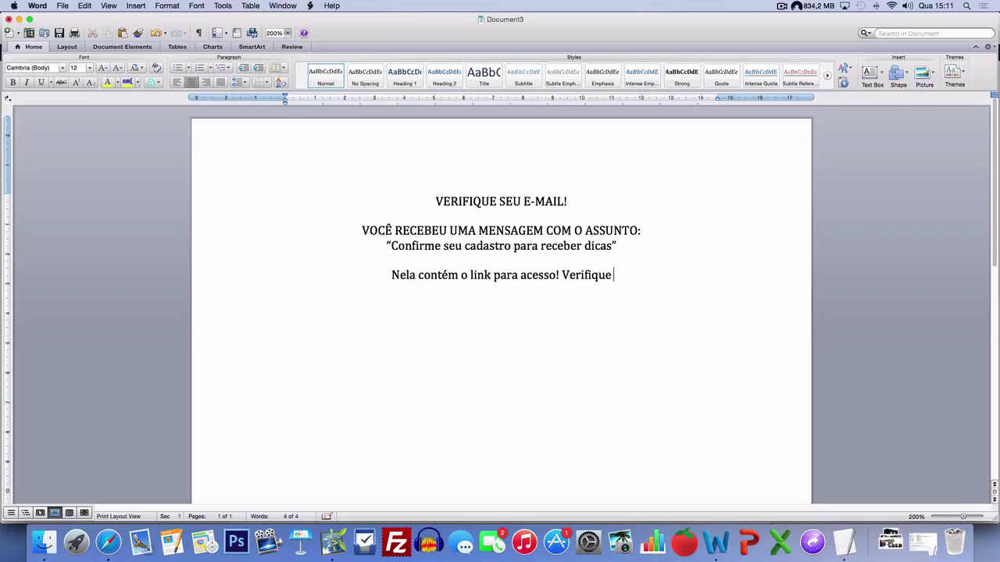
pyautogui.write('seu e-mail')
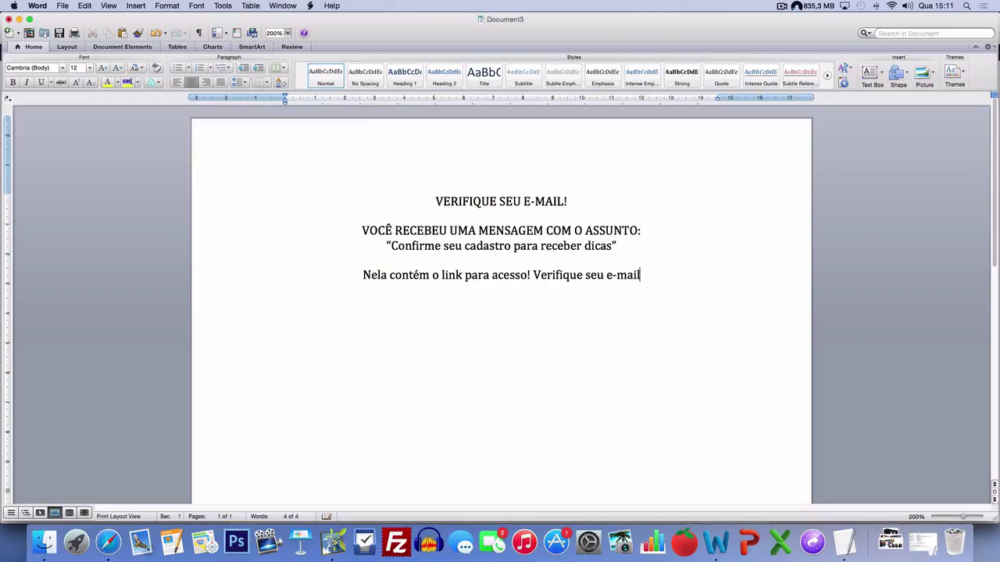
pyautogui.write(' agora!')
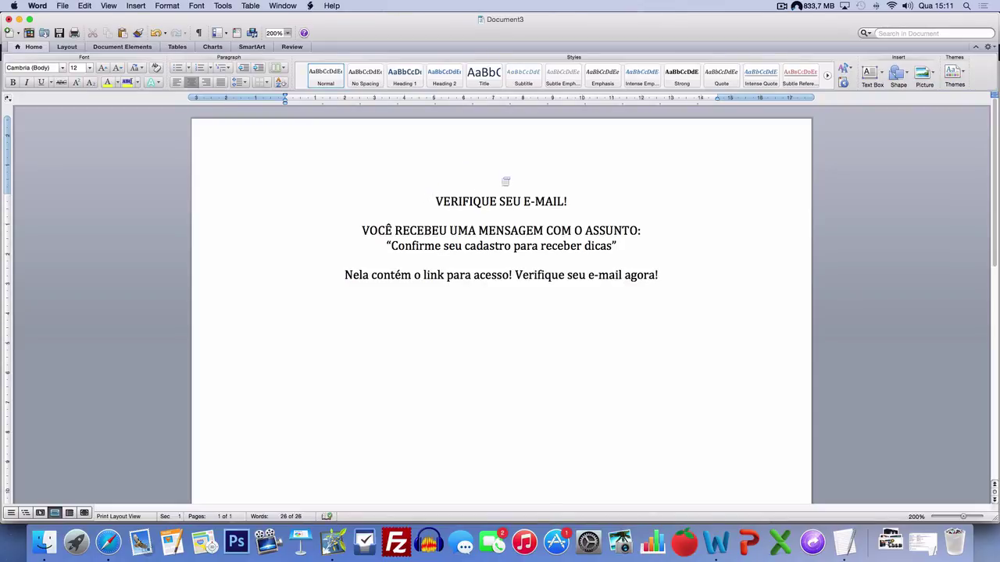
# - Switch to Safari to review the verification page and the capture page, and return to the Word document
pyautogui.press('super+Tab')
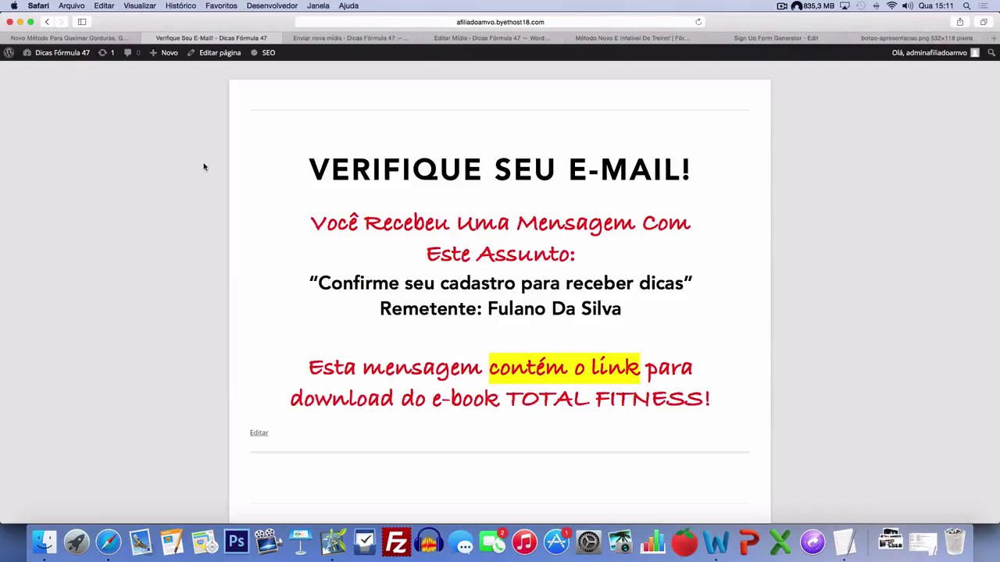
pyautogui.click(91, 39)
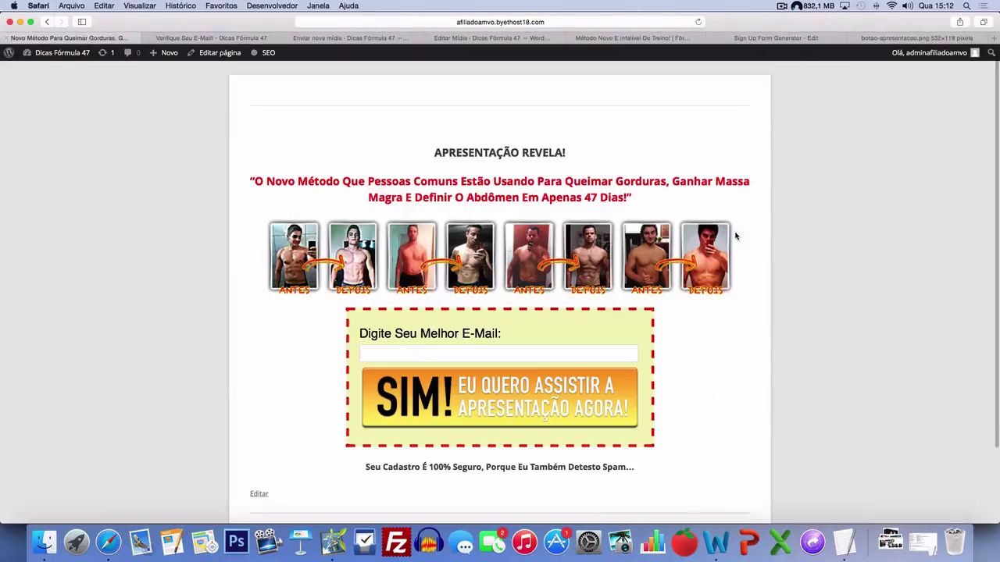
pyautogui.press('super+Tab')
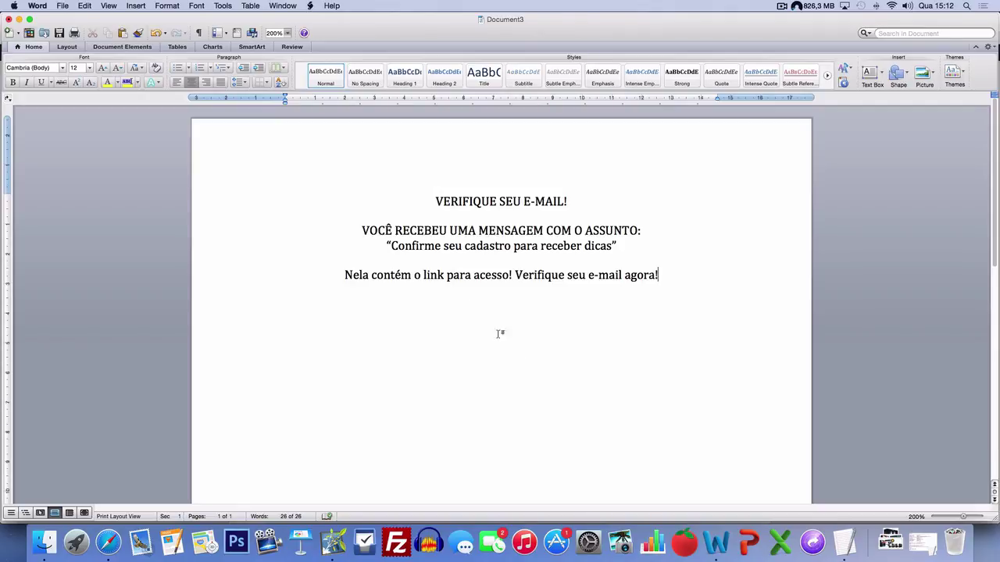
# - Try size 48 on the title "VERIFIQUE SEU E-MAIL!", and settle on a font size of 36
pyautogui.moveTo(434, 202); pyautogui.dragTo(568, 202)
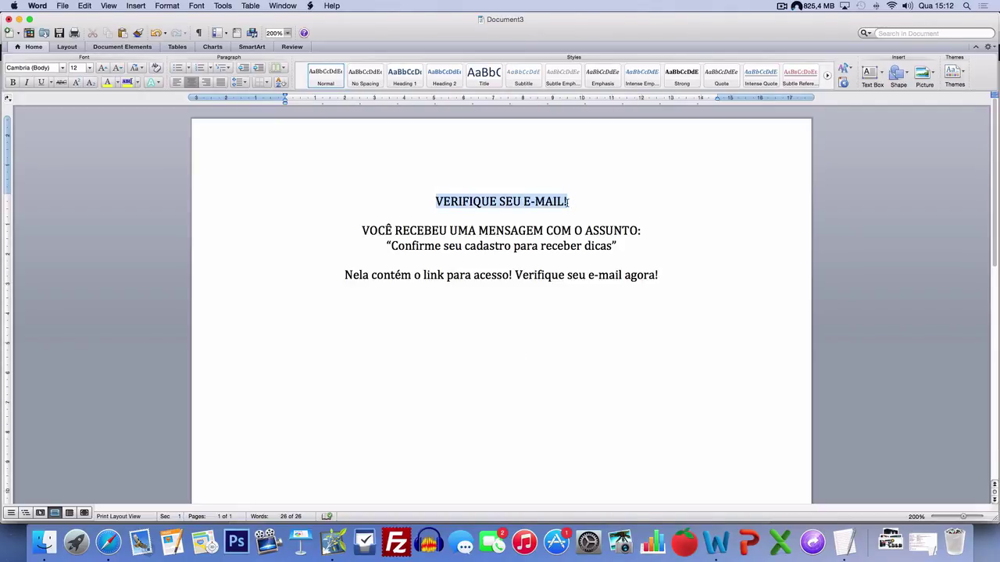
pyautogui.click(89, 68)
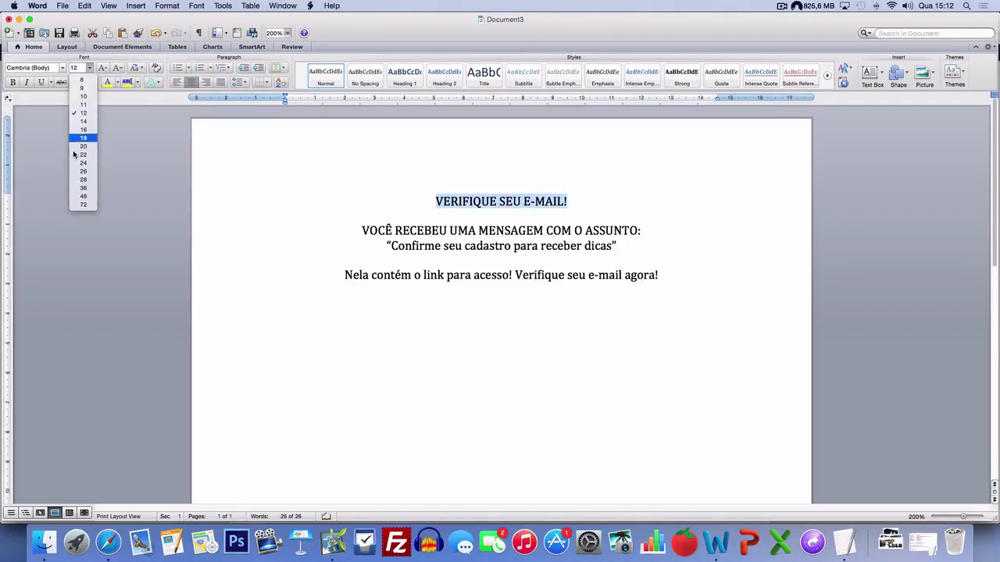
pyautogui.click(83, 196)
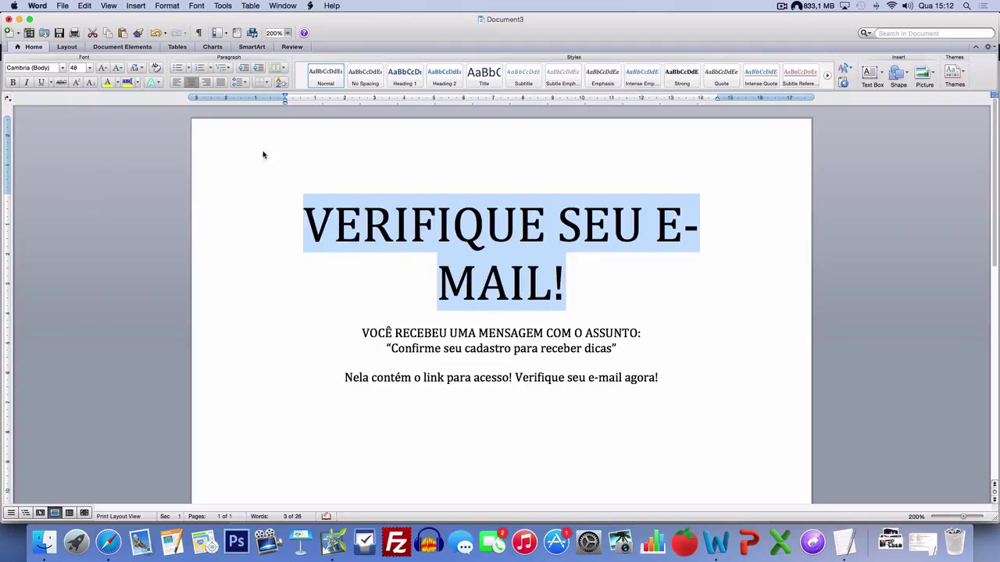
pyautogui.click(89, 68)
pyautogui.click(83, 189)
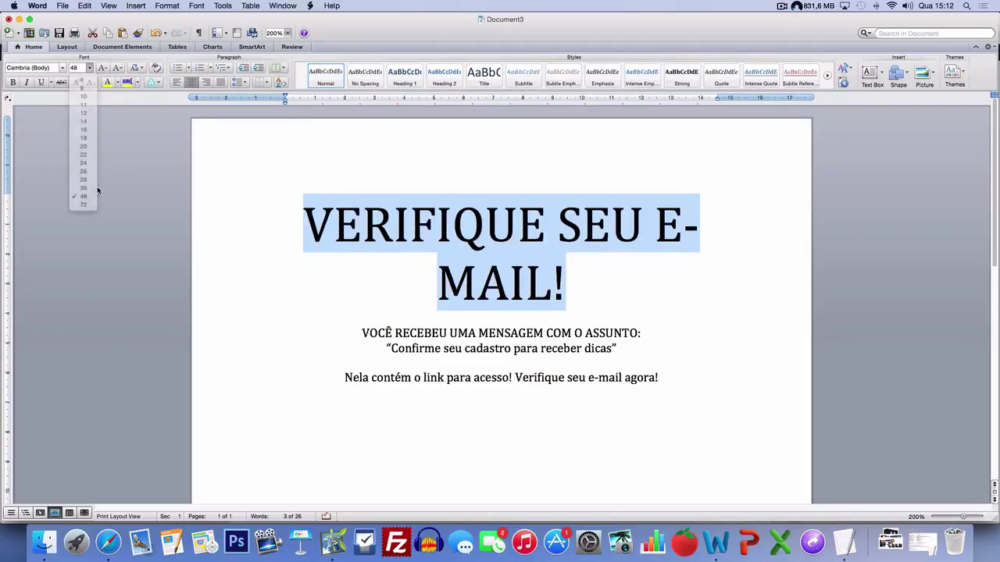
pyautogui.moveTo(364, 263); pyautogui.dragTo(641, 261)
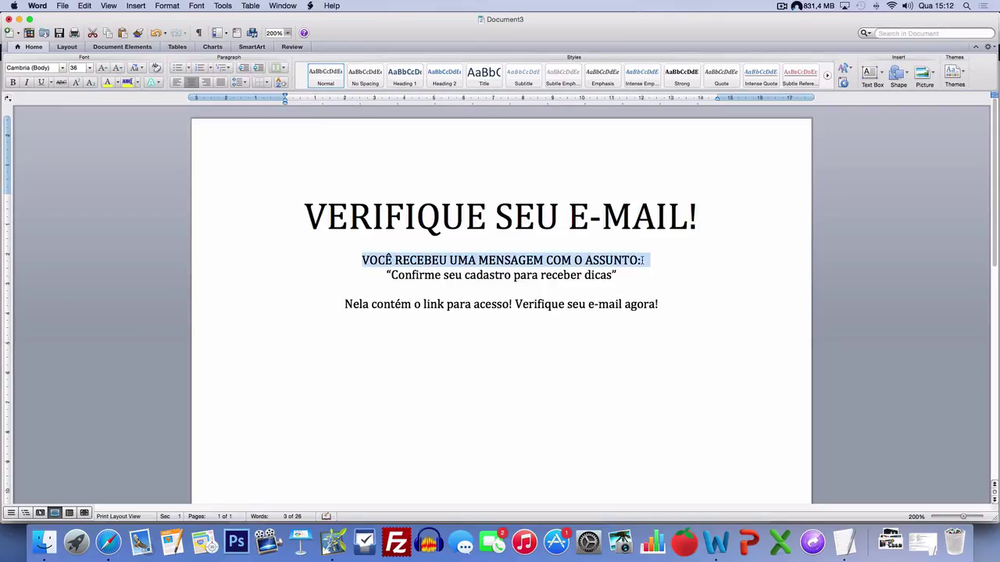
pyautogui.click(89, 68)
pyautogui.click(386, 275)
# - Colour the quoted subject line "“Confirme seu cadastro para receber dicas”" red and set its font size to 18
pyautogui.moveTo(386, 275); pyautogui.dragTo(617, 275)
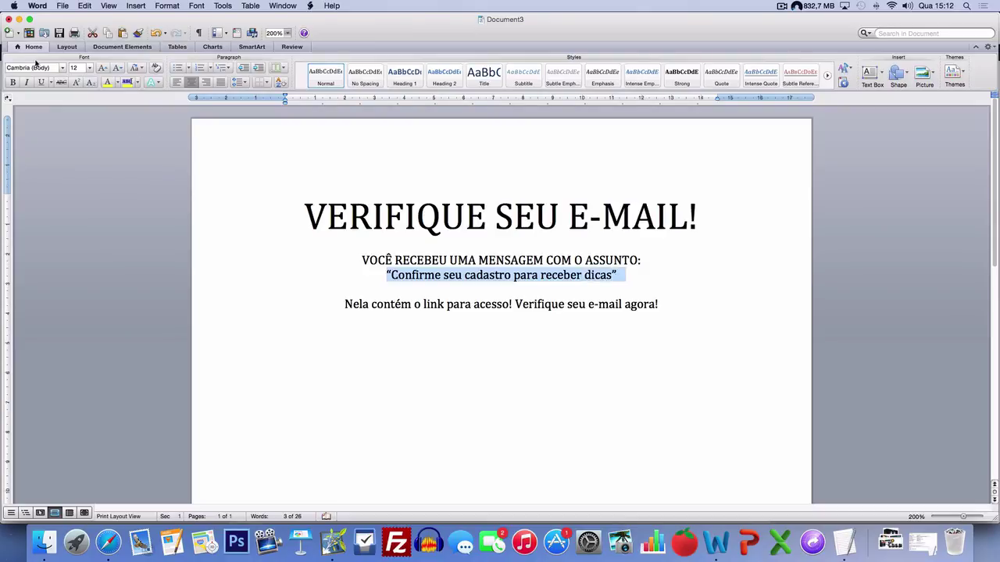
pyautogui.click(117, 82)
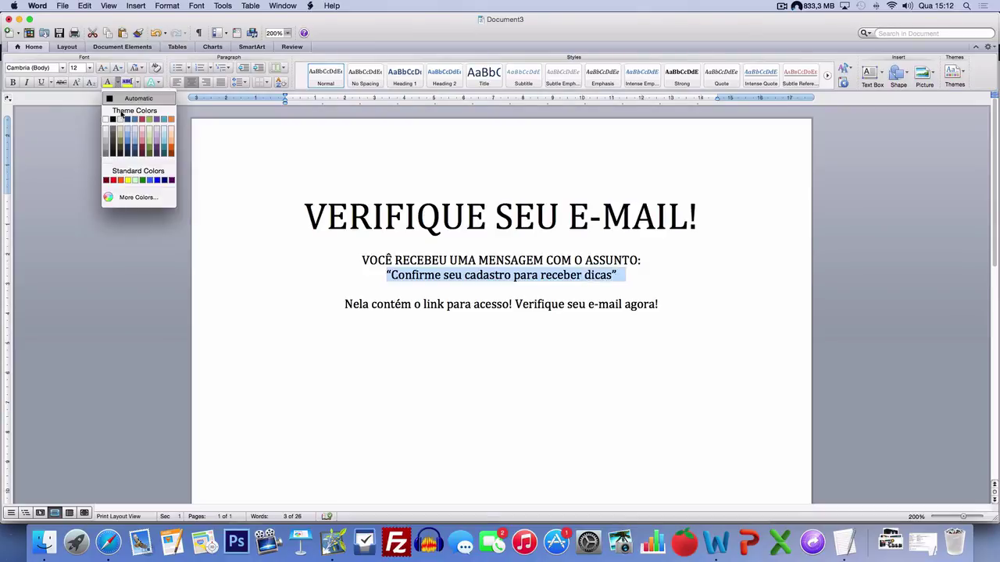
pyautogui.click(121, 180)
pyautogui.click(117, 83)
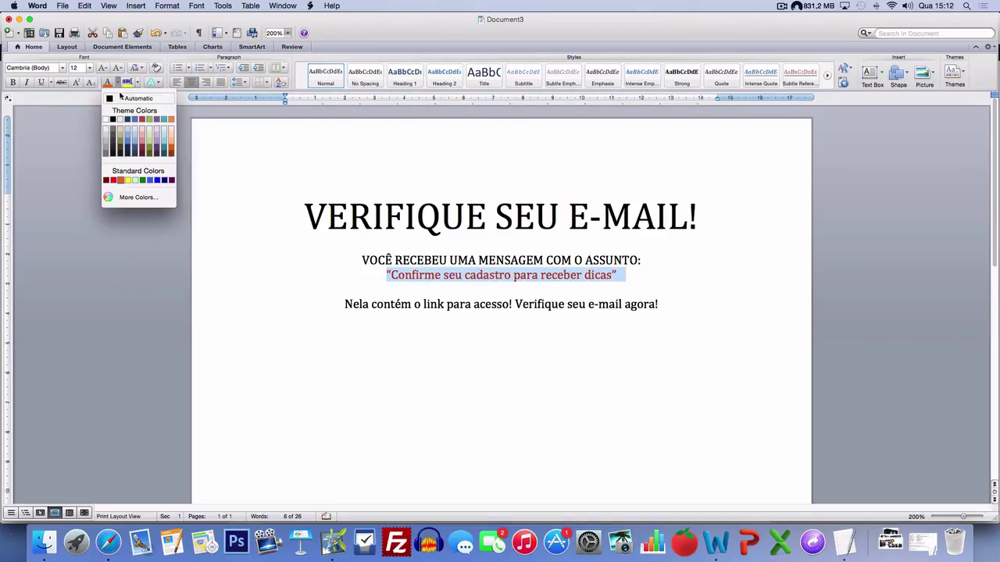
pyautogui.click(107, 180)
pyautogui.click(89, 68)
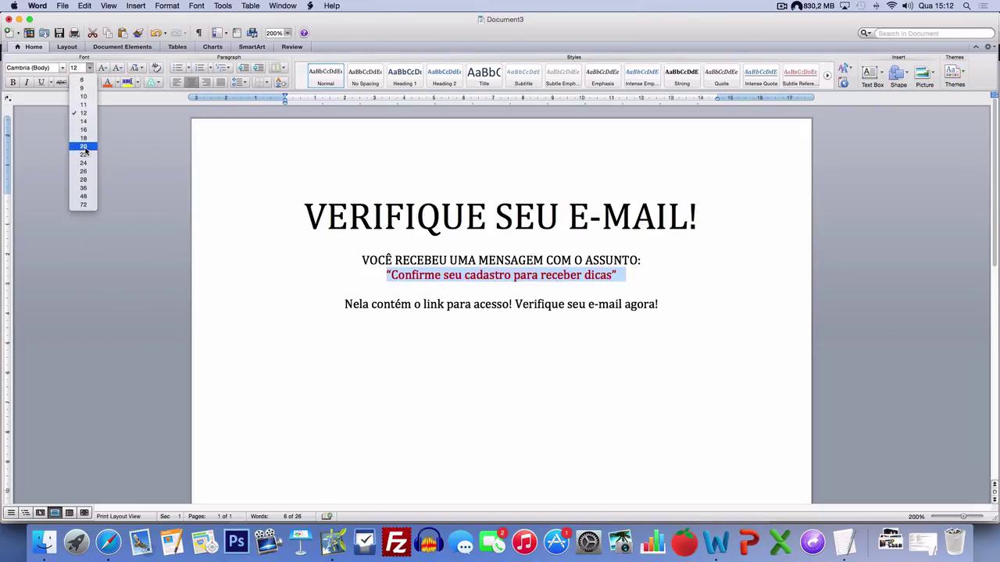
pyautogui.click(84, 138)
pyautogui.click(439, 279)
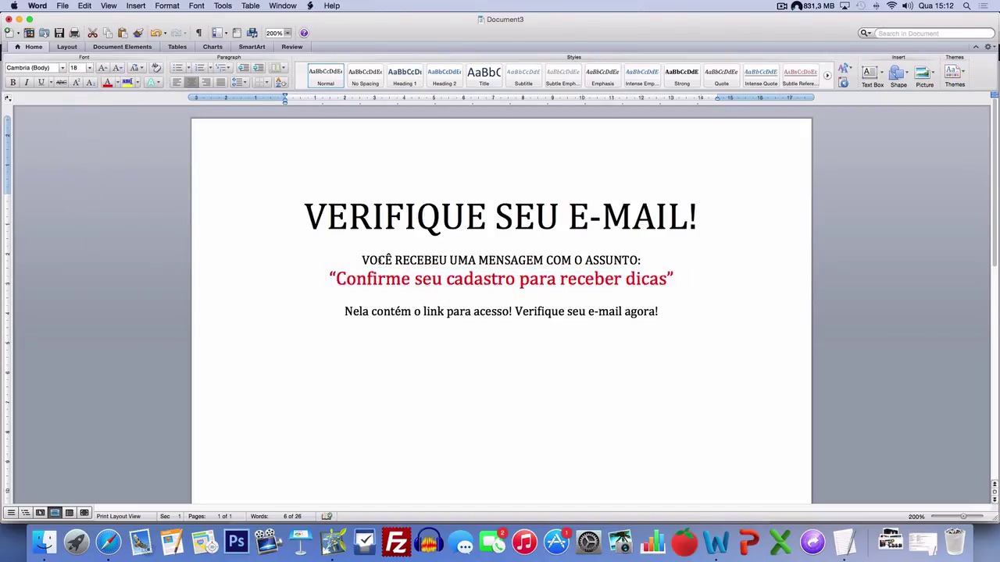
# - Make the line "VOCÊ RECEBEU UMA MENSAGEM COM O ASSUNTO:" bold
pyautogui.moveTo(363, 261); pyautogui.dragTo(640, 260)
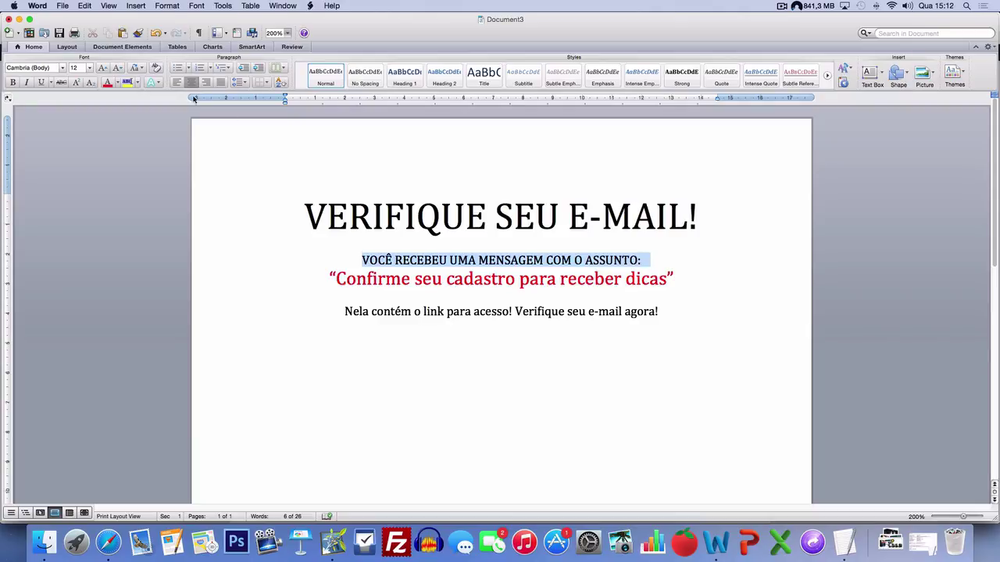
pyautogui.click(12, 82)
pyautogui.click(345, 311)
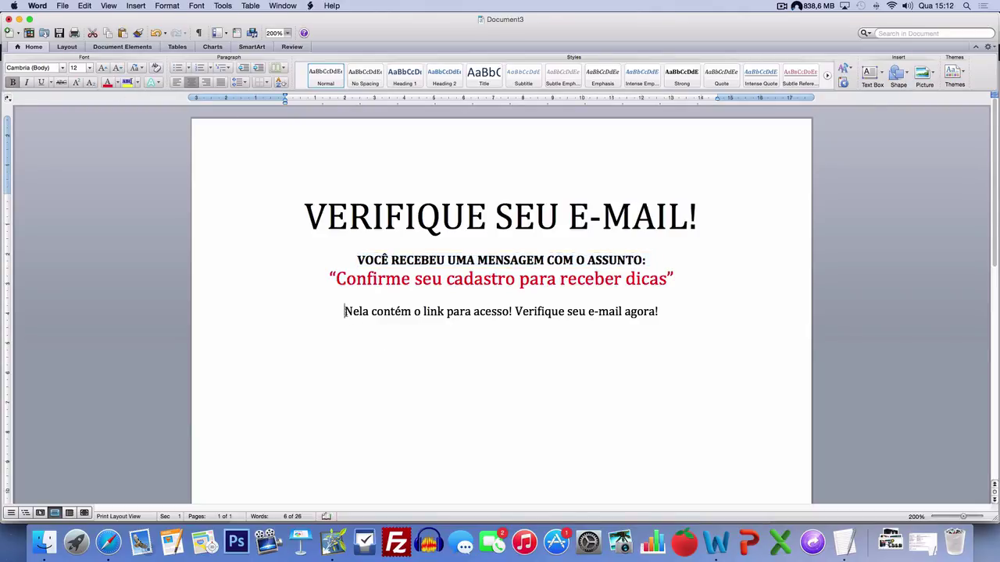
# - Change the font of the whole text, from the title to the closing line, to Avenir Heavy
pyautogui.moveTo(305, 215); pyautogui.dragTo(713, 310)
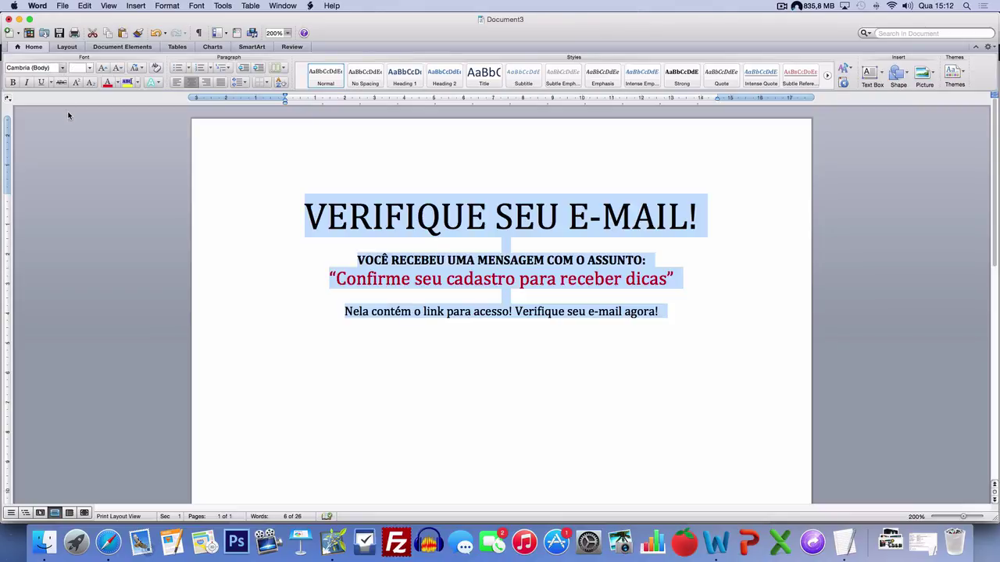
pyautogui.click(62, 68)
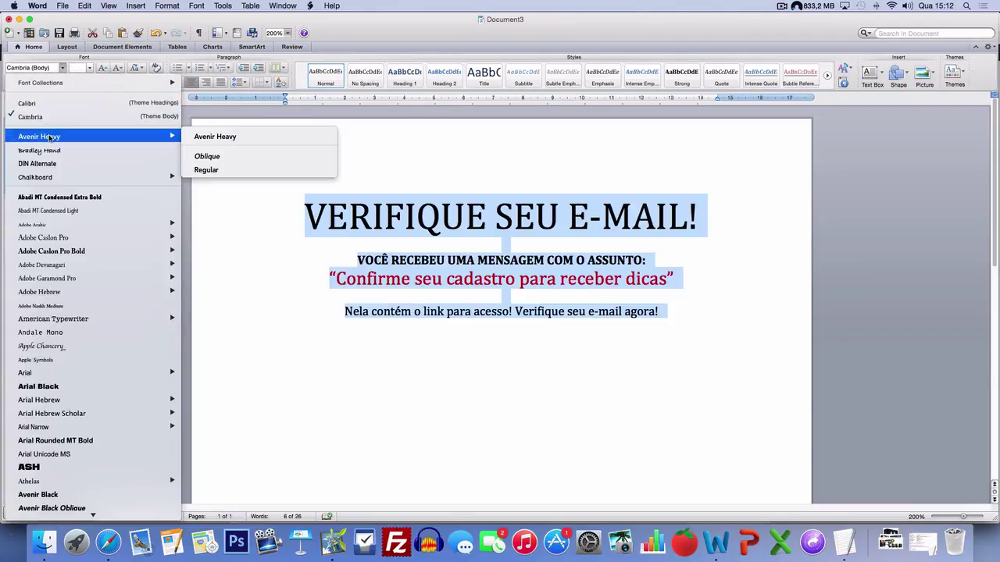
pyautogui.press('Escape')
pyautogui.click(431, 212)
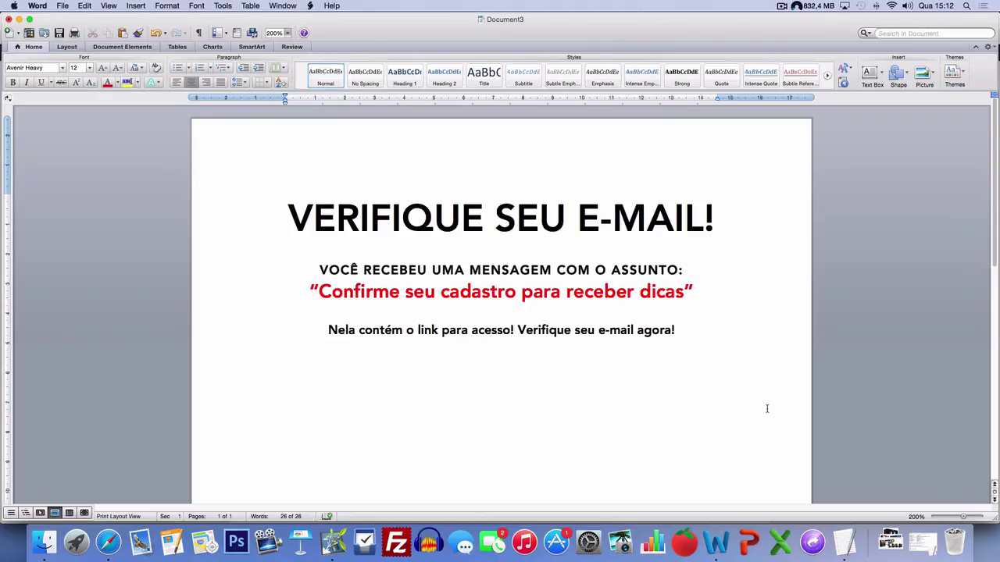
pyautogui.press('super+z')
pyautogui.press('super+z')
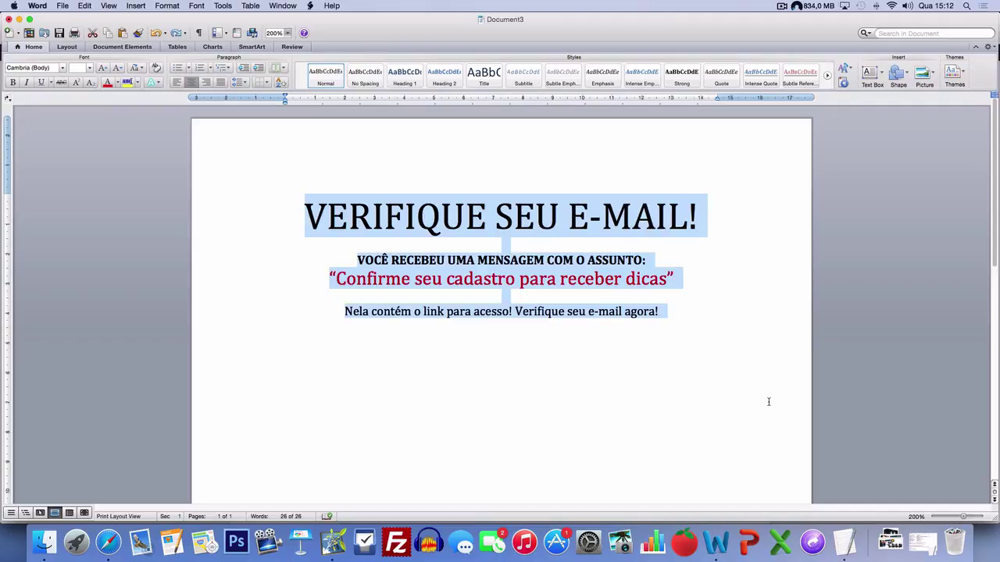
pyautogui.press('super+z')
pyautogui.press('super+z')
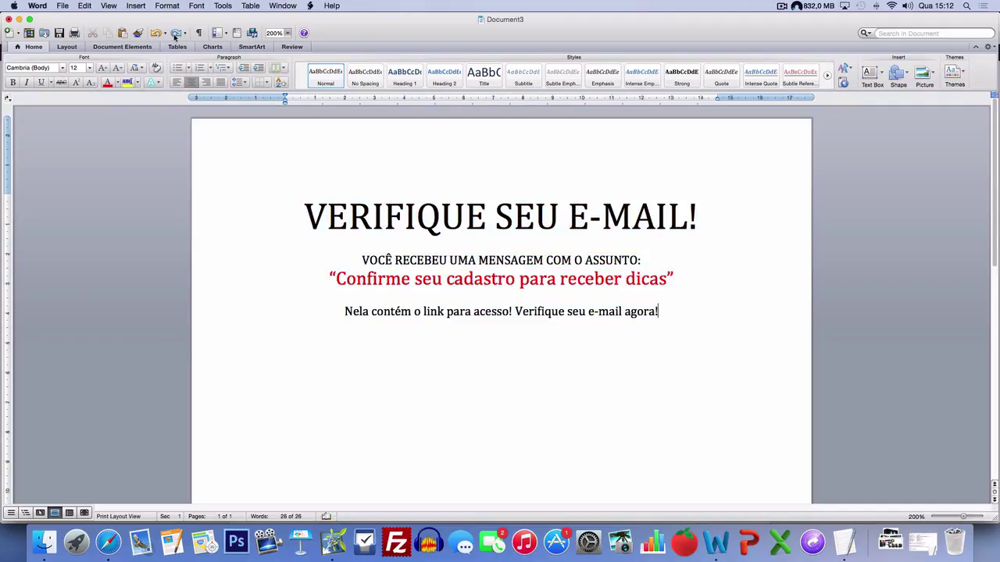
pyautogui.press('super+y')
pyautogui.press('super+y')
pyautogui.click(277, 218)
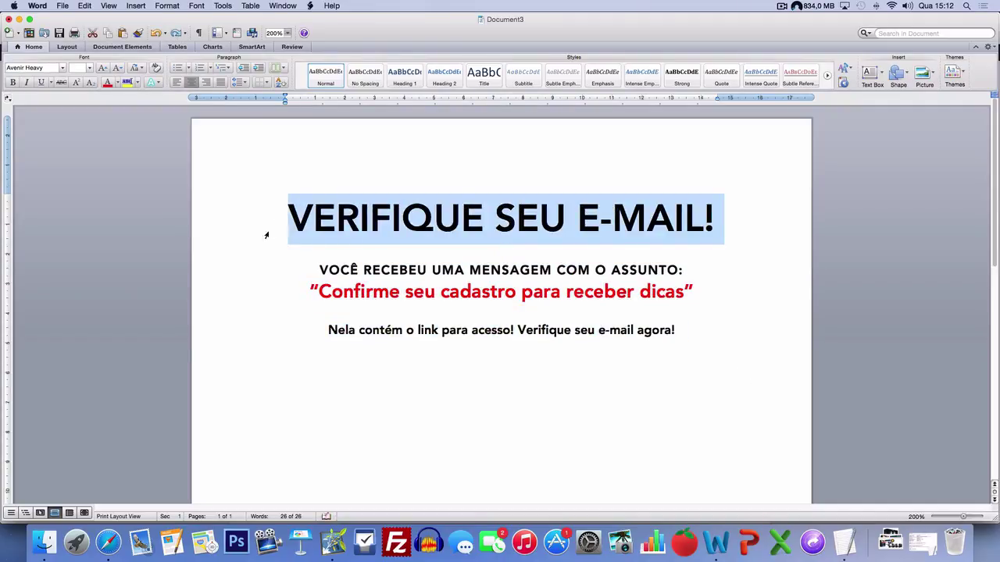
# - Capture a screenshot of the formatted text area, from the title "VERIFIQUE SEU E-MAIL!" to the closing line
pyautogui.click(690, 341)
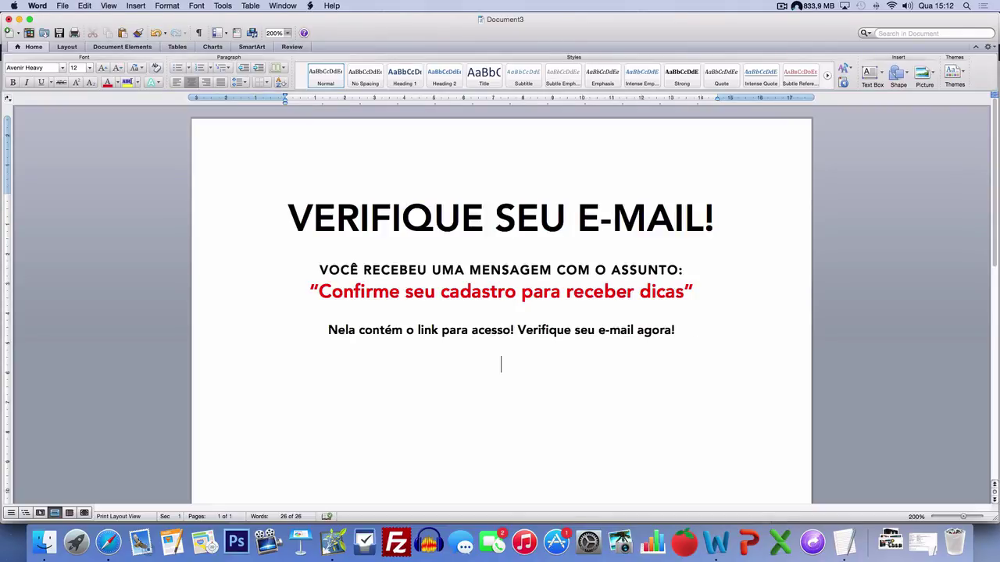
pyautogui.press('super+shift+4')
pyautogui.moveTo(284, 198); pyautogui.dragTo(718, 341)
# - Switch to Safari, open the "Verifique Seu E-Mail!" page for editing in WordPress, and delete its existing image code
pyautogui.press('super+Tab')
pyautogui.click(250, 37)
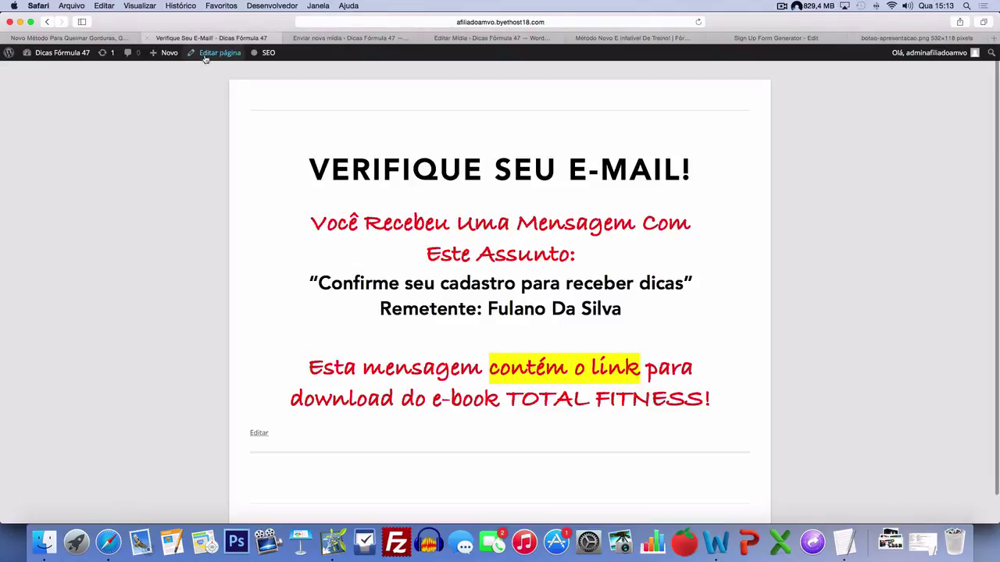
pyautogui.click(210, 53)
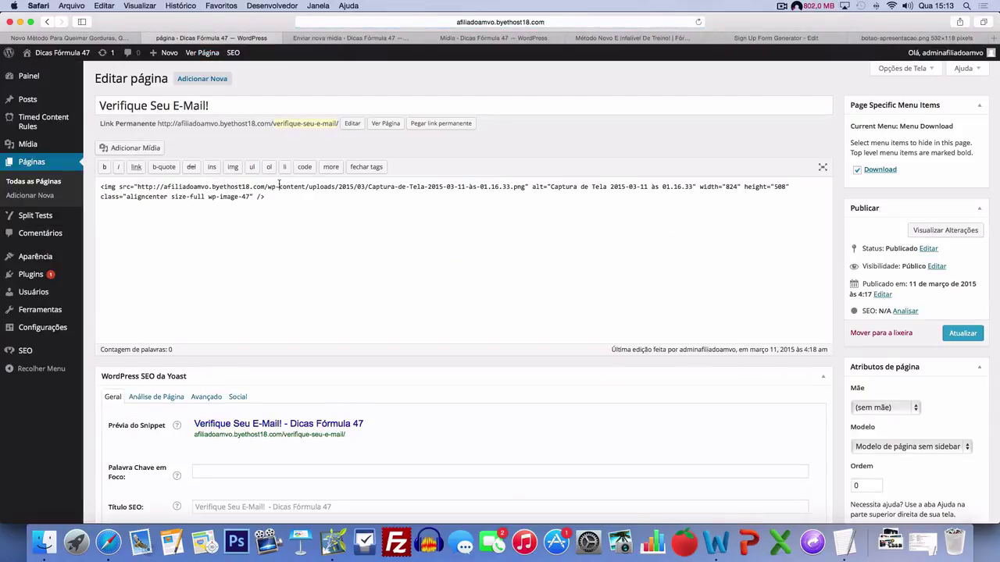
pyautogui.press('super+a')
pyautogui.press('BackSpace')
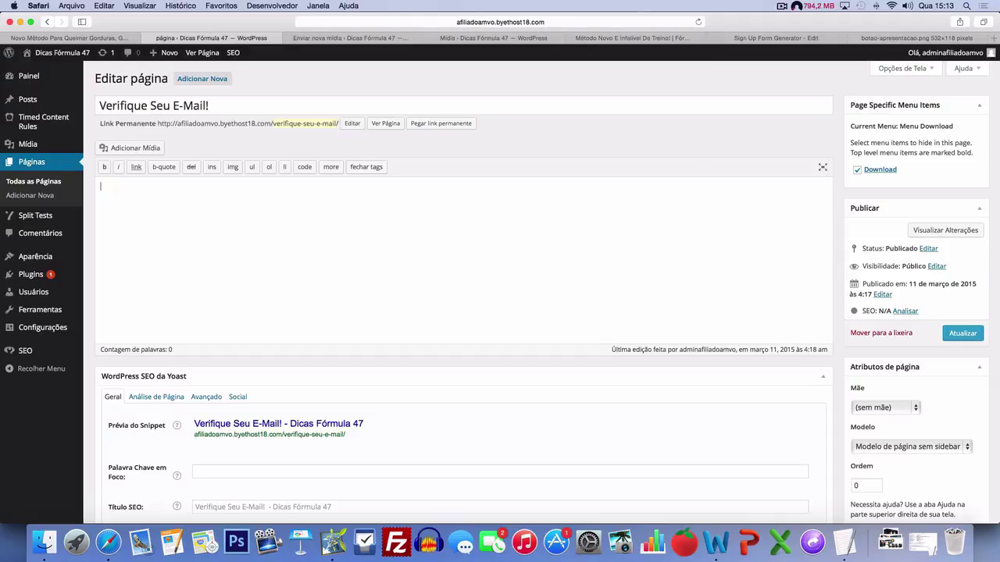
# - Upload "Captura de Tela 2015-03-11 às 15.12.54" from the Mesa folder as new media for the page
pyautogui.click(102, 150)
pyautogui.click(154, 96)
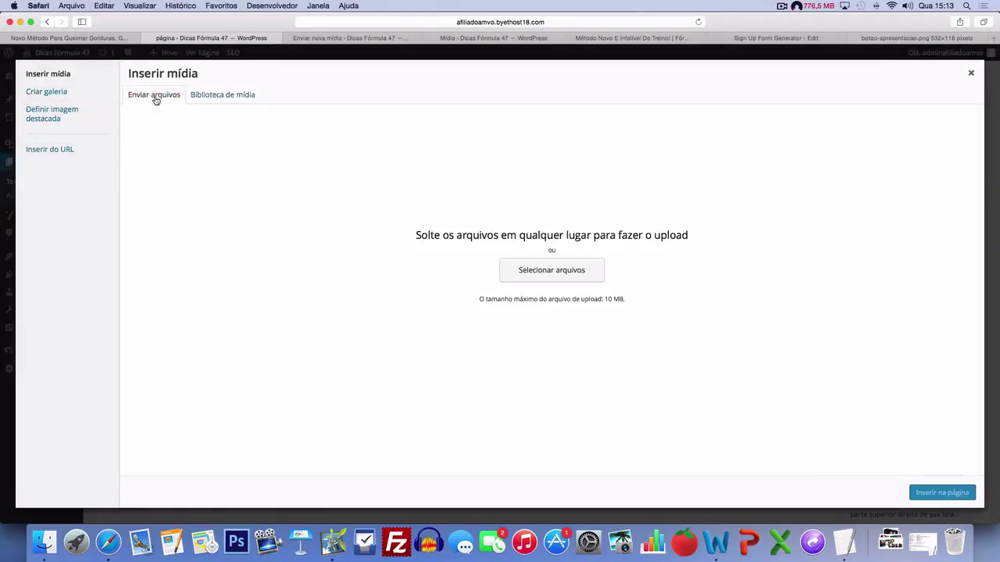
pyautogui.click(562, 272)
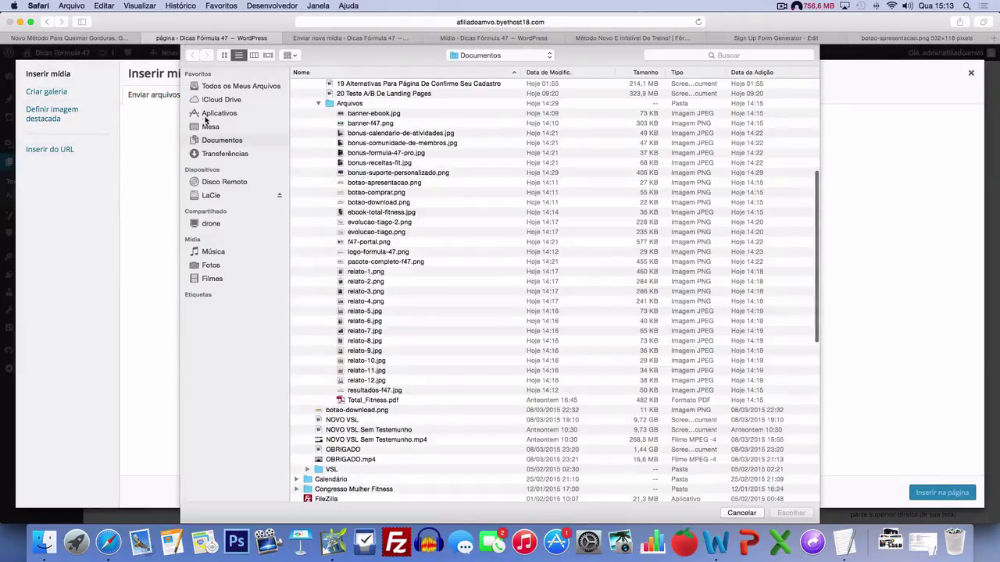
pyautogui.click(208, 129)
pyautogui.click(343, 86)
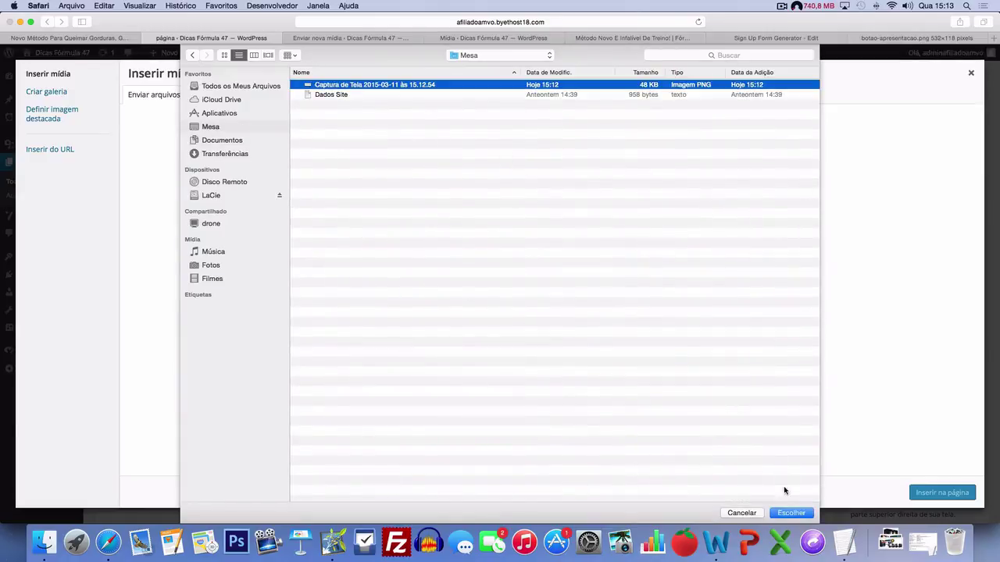
pyautogui.click(790, 513)
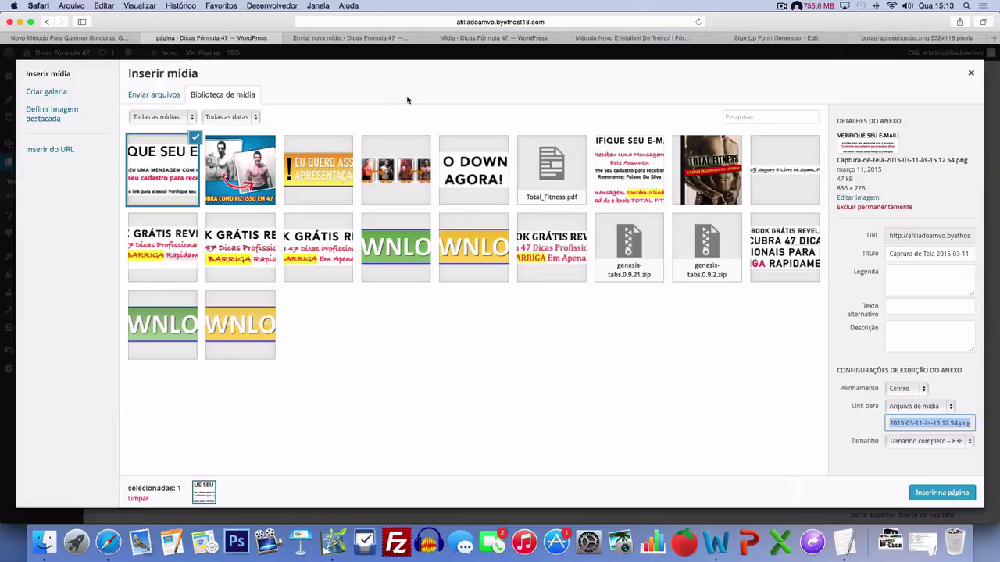
pyautogui.click(113, 38)
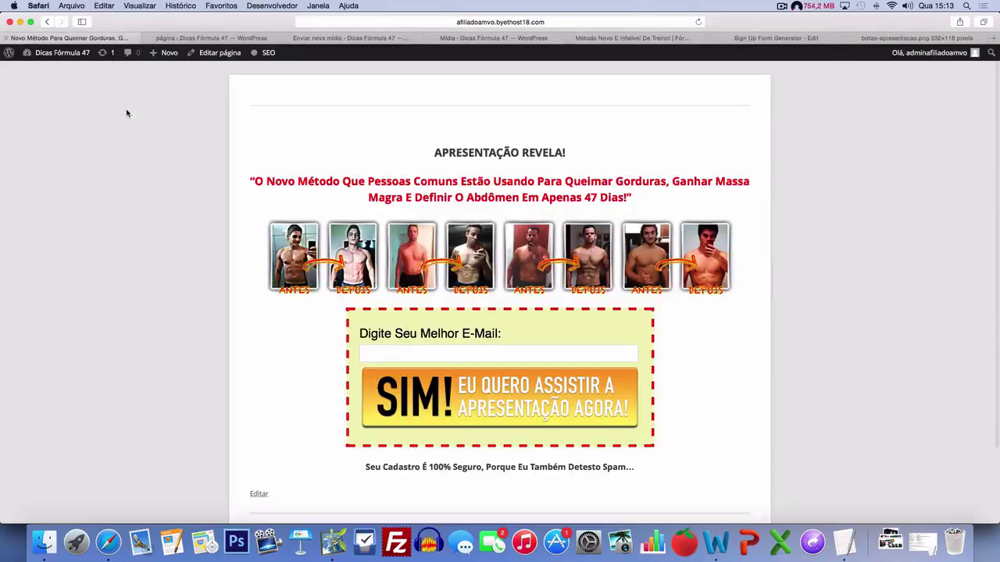
pyautogui.click(205, 39)
# - Set the uploaded screenshot's link target to Nenhum and insert the image into the page
pyautogui.click(912, 408)
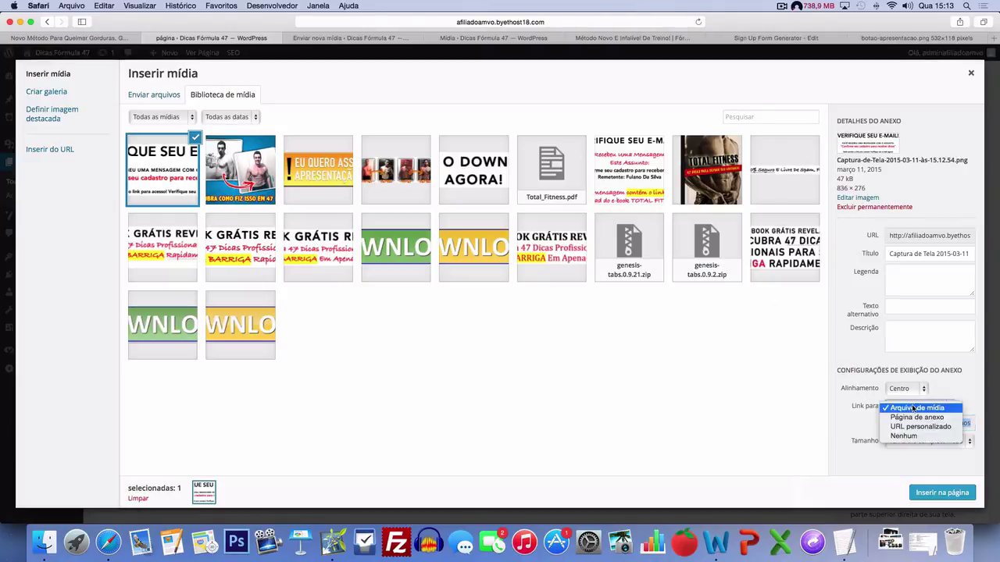
pyautogui.click(906, 436)
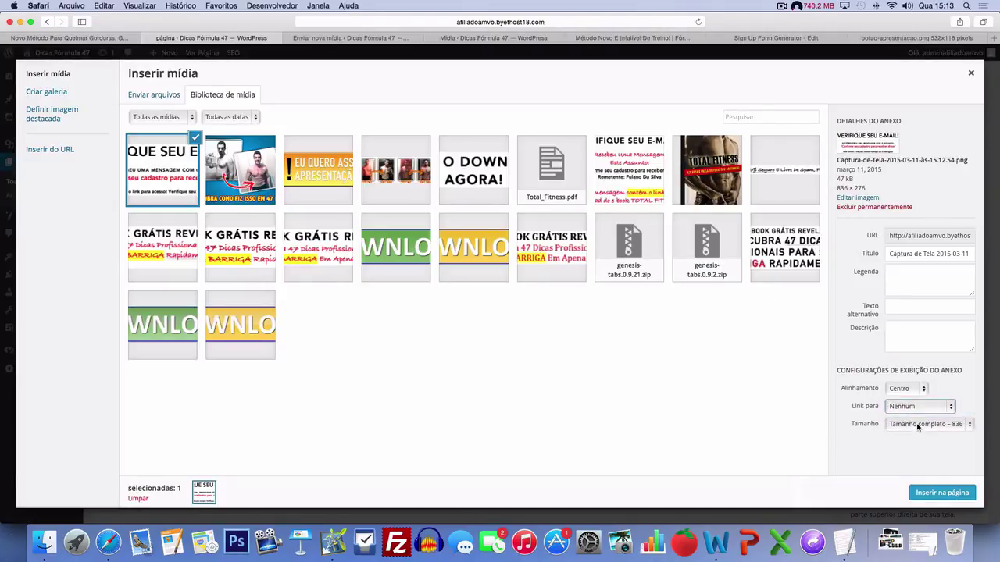
pyautogui.click(938, 493)
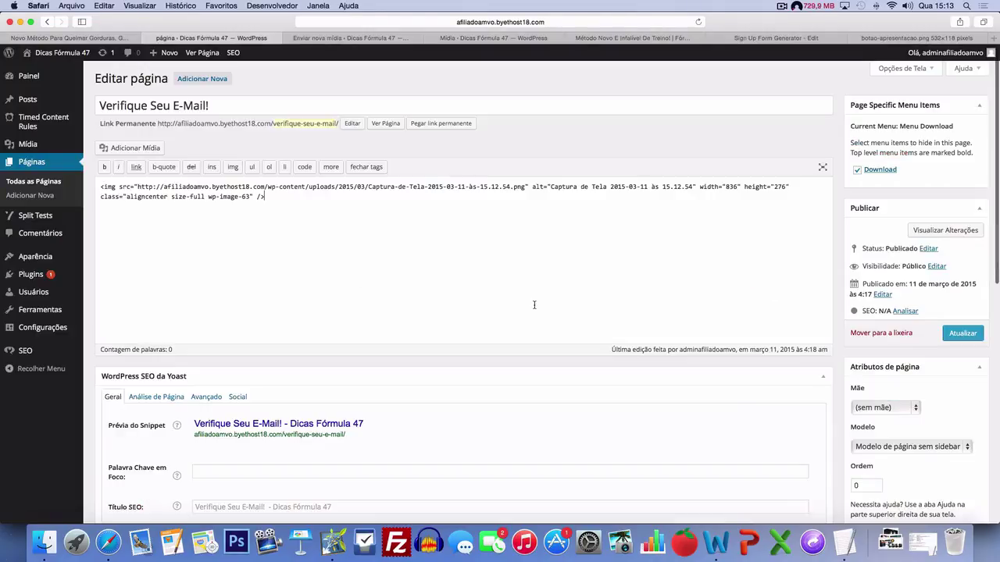
# - Update the "Verifique Seu E-Mail!" page, view it live, and compare it with the capture page
pyautogui.click(962, 332)
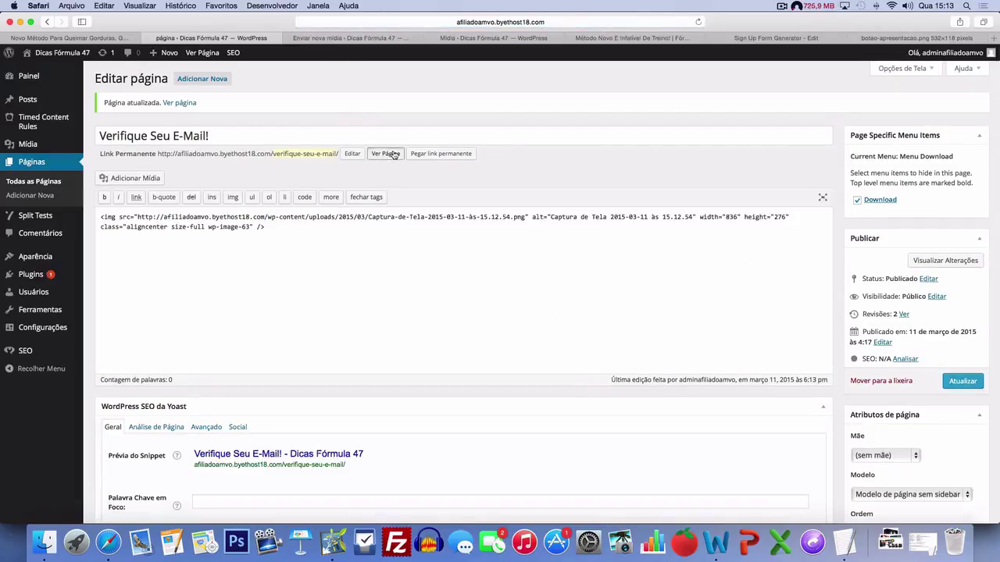
pyautogui.click(385, 153)
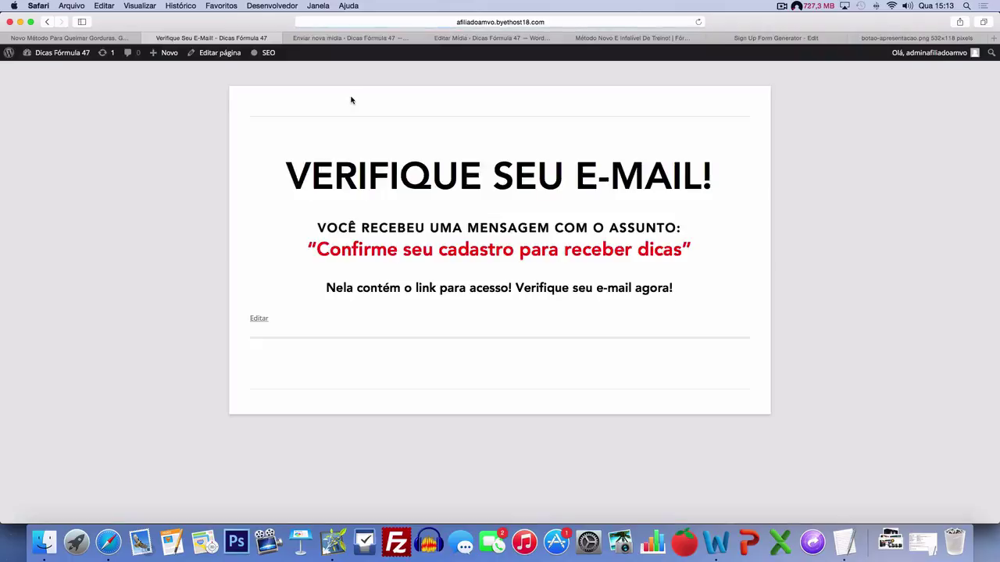
pyautogui.click(63, 37)
pyautogui.click(197, 38)
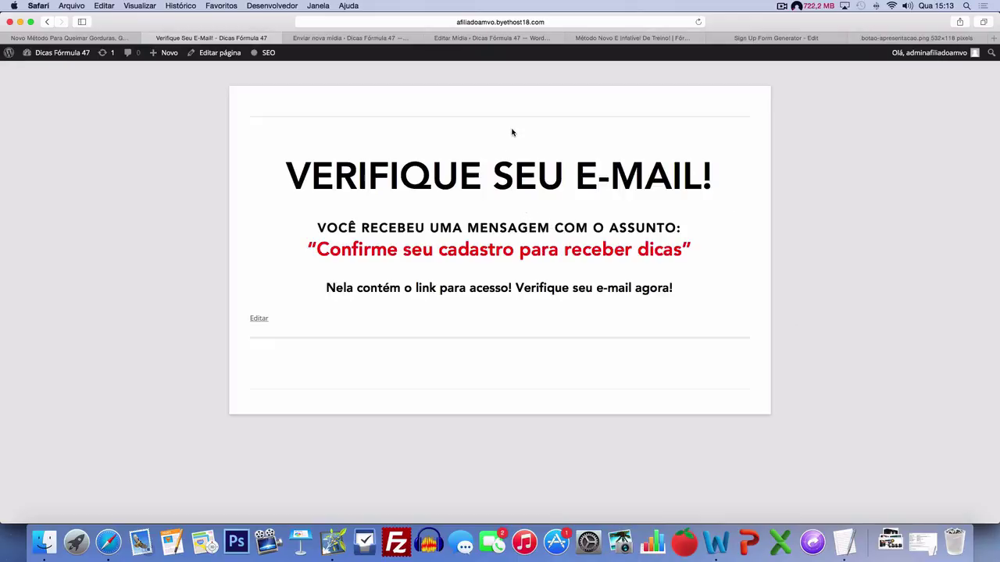
# - Review the subject and body of the Confirmed Opt-In message for the f47_principal list in AWeber
pyautogui.click(748, 39)
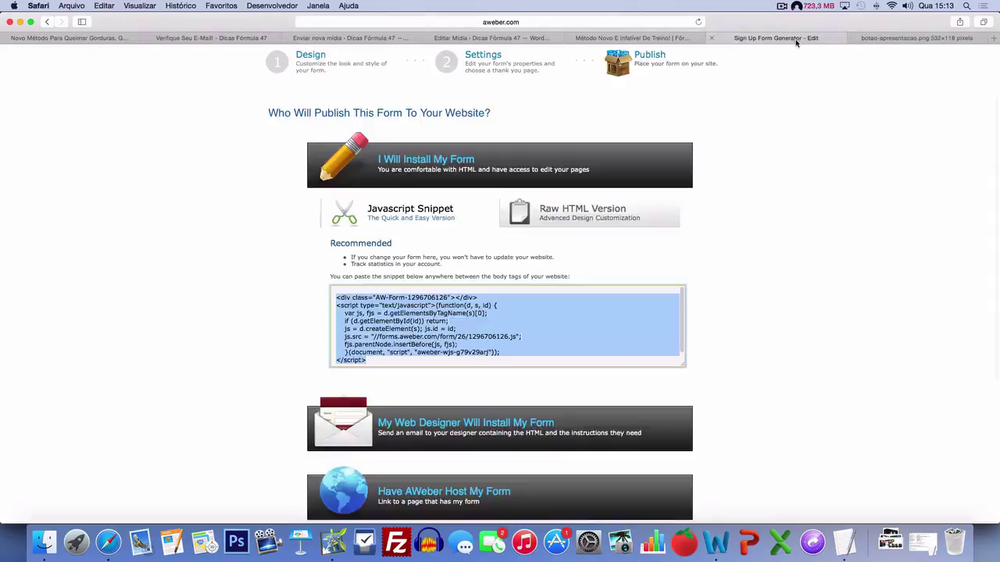
pyautogui.click(598, 125)
pyautogui.scroll(3, 557, 127)
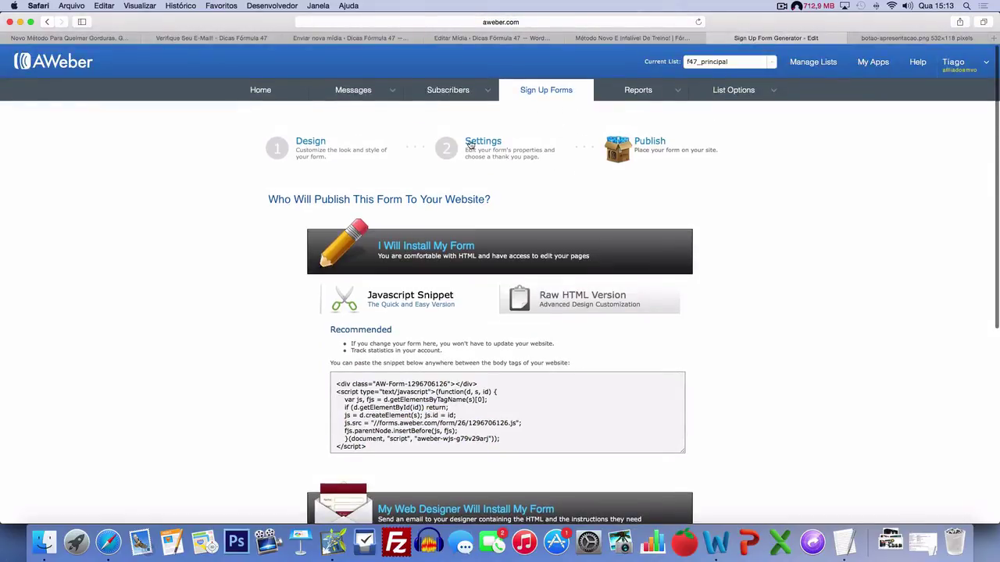
pyautogui.click(734, 90)
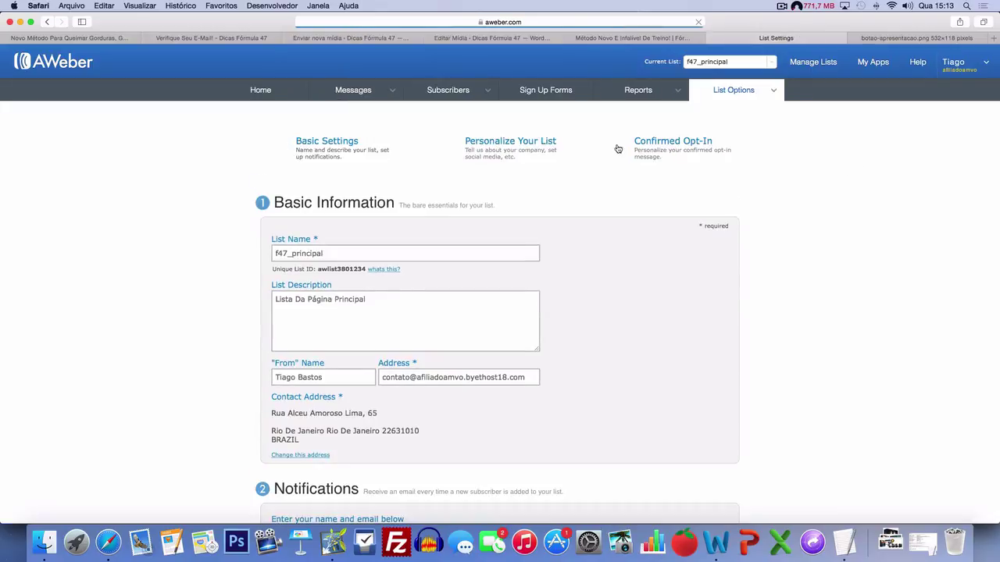
pyautogui.click(650, 142)
pyautogui.scroll(-3, 330, 278)
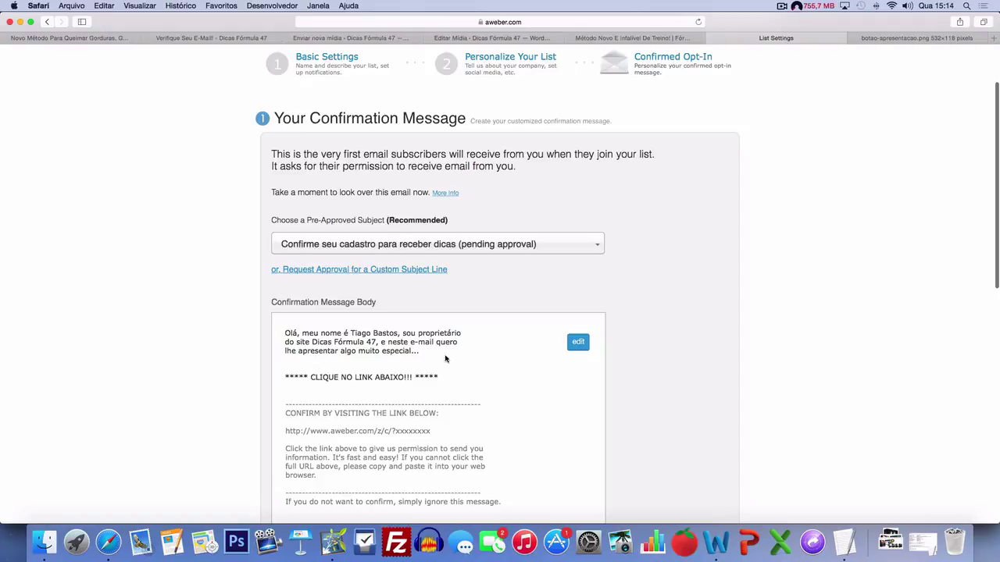
pyautogui.scroll(-3, 367, 363)
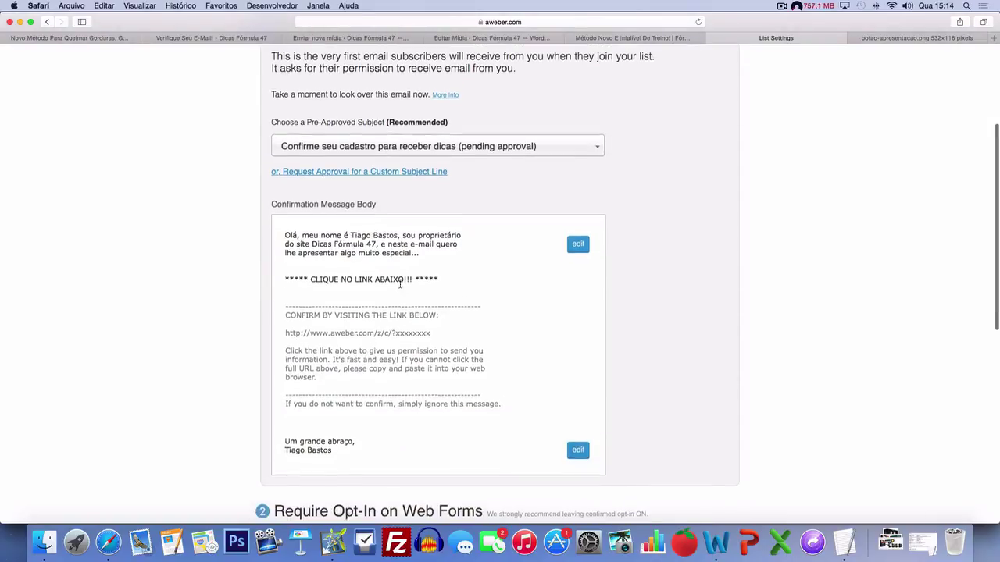
pyautogui.scroll(5, 399, 286)
pyautogui.scroll(-10, 556, 160)
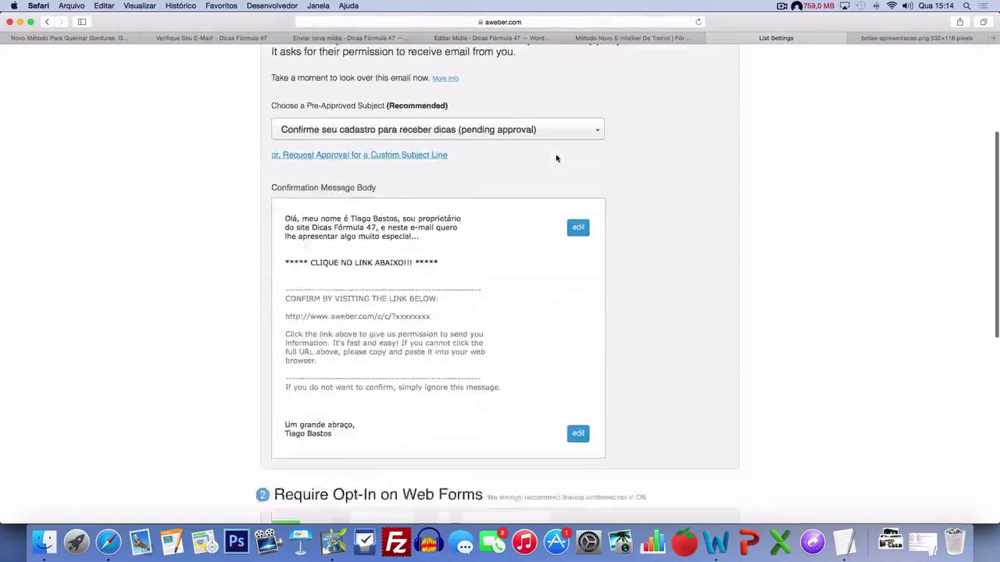
pyautogui.scroll(8, 781, 356)
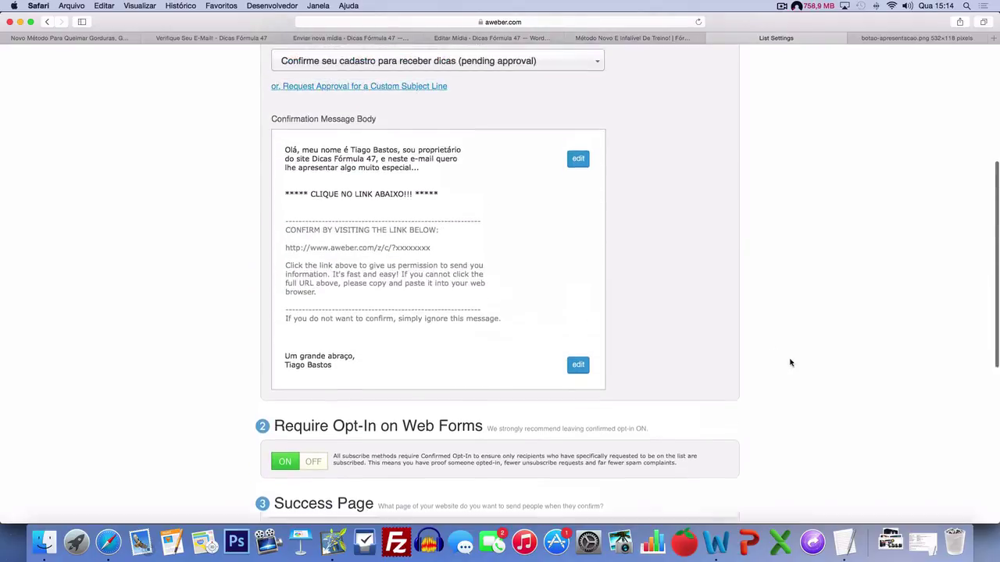
pyautogui.scroll(5, 167, 164)
pyautogui.scroll(2, 167, 164)
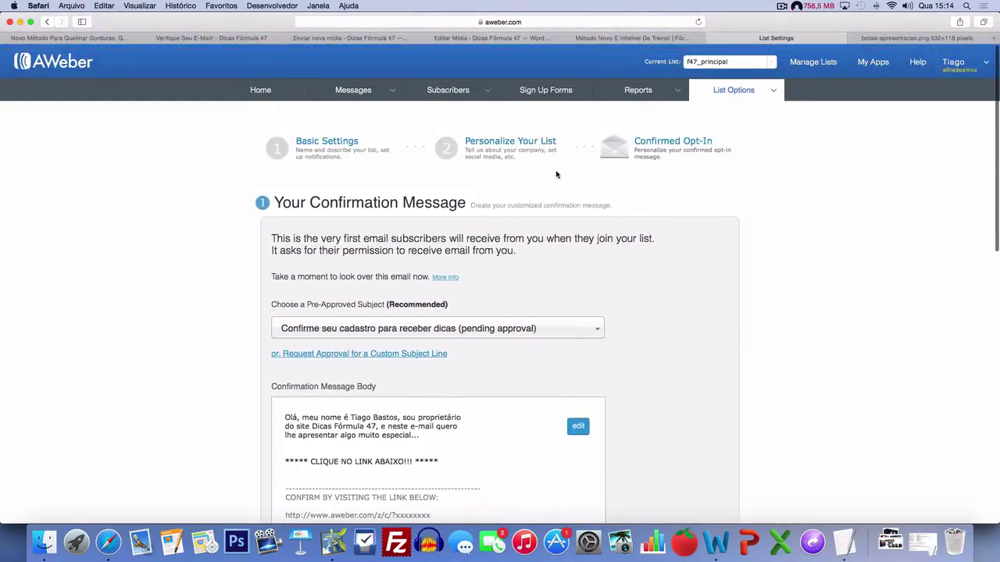
# - Open the settings of the "Botao Laranja Principal" sign-up form and copy its Already Subscribed Page URL
pyautogui.click(545, 90)
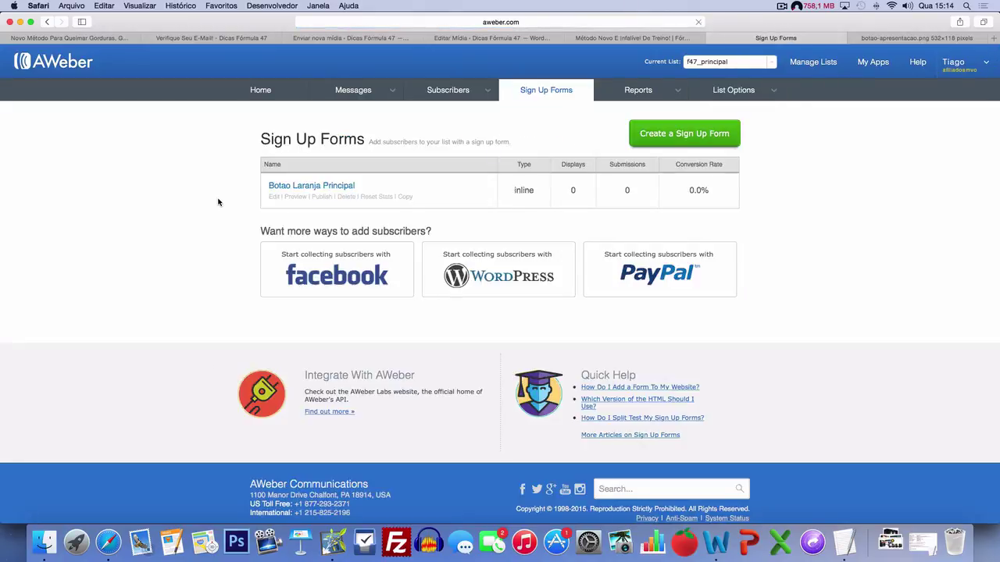
pyautogui.click(272, 196)
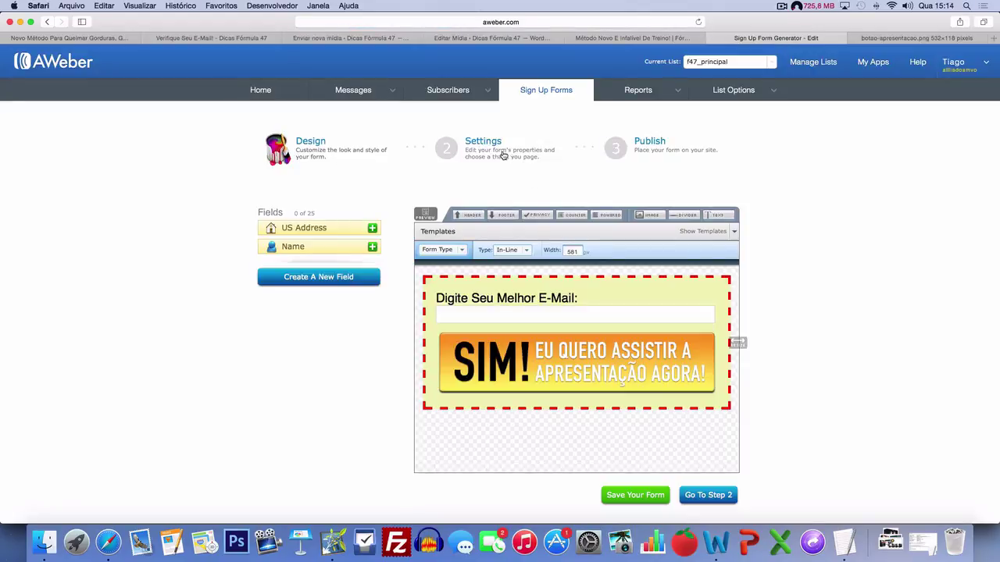
pyautogui.click(488, 148)
pyautogui.click(504, 400)
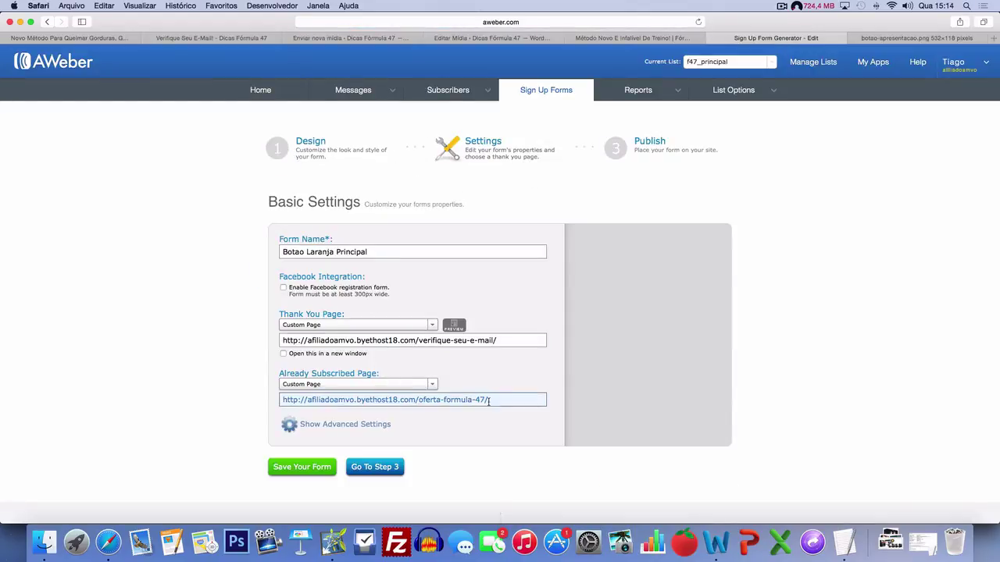
pyautogui.moveTo(504, 400); pyautogui.dragTo(282, 400)
pyautogui.press('super+c')
pyautogui.scroll(-1, 263, 403)
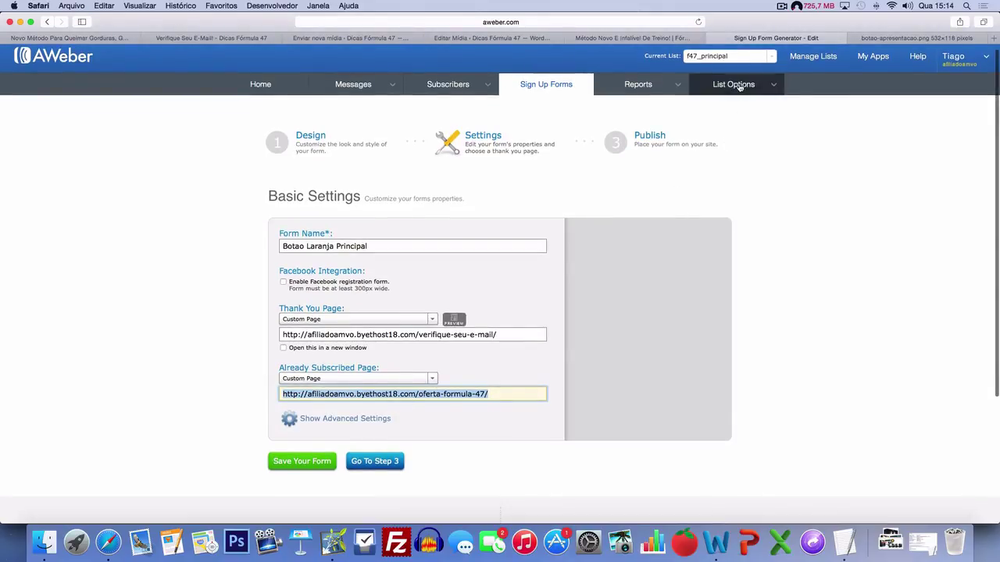
pyautogui.moveTo(732, 86)
pyautogui.click(713, 108)
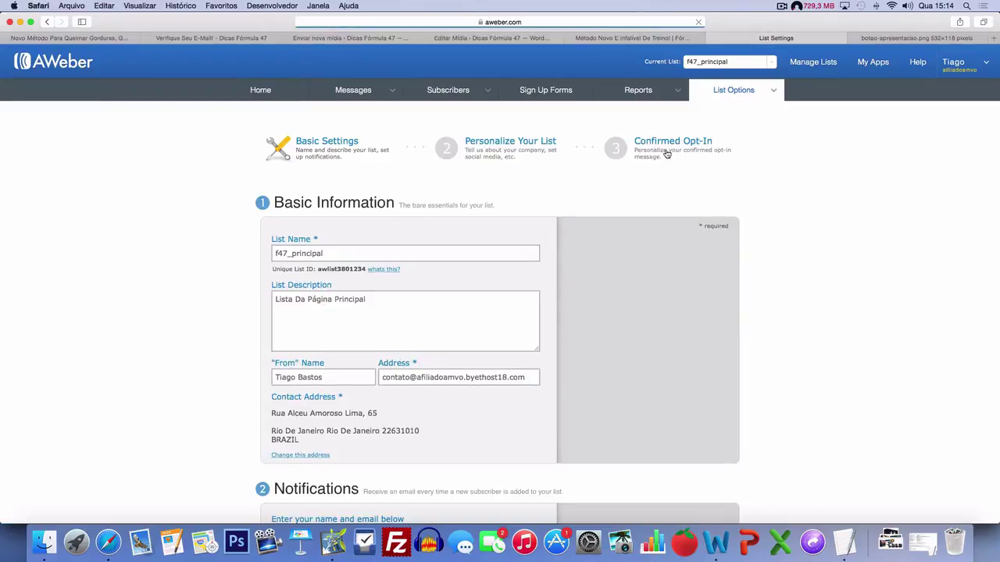
pyautogui.click(668, 144)
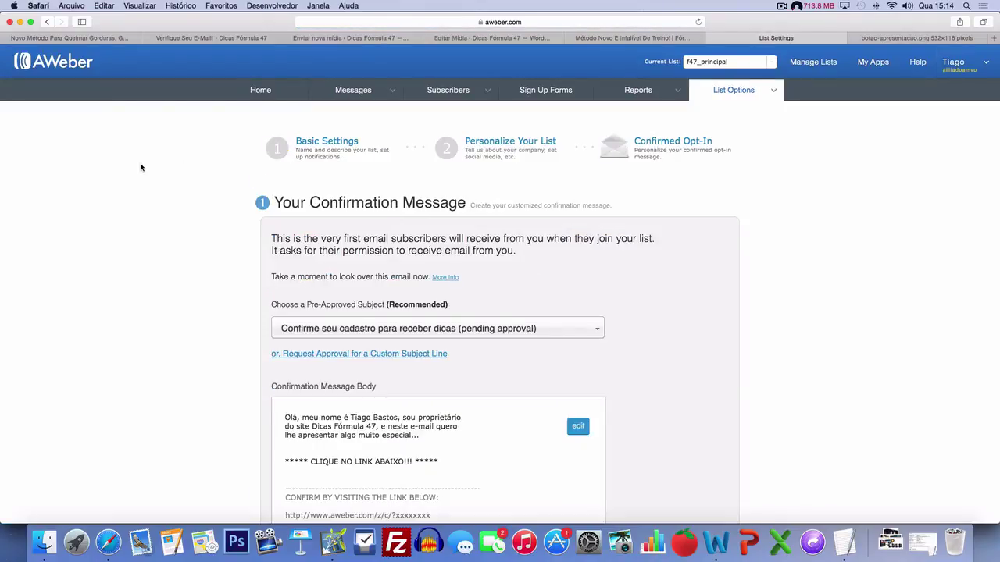
pyautogui.scroll(-10, 174, 284)
pyautogui.click(346, 402)
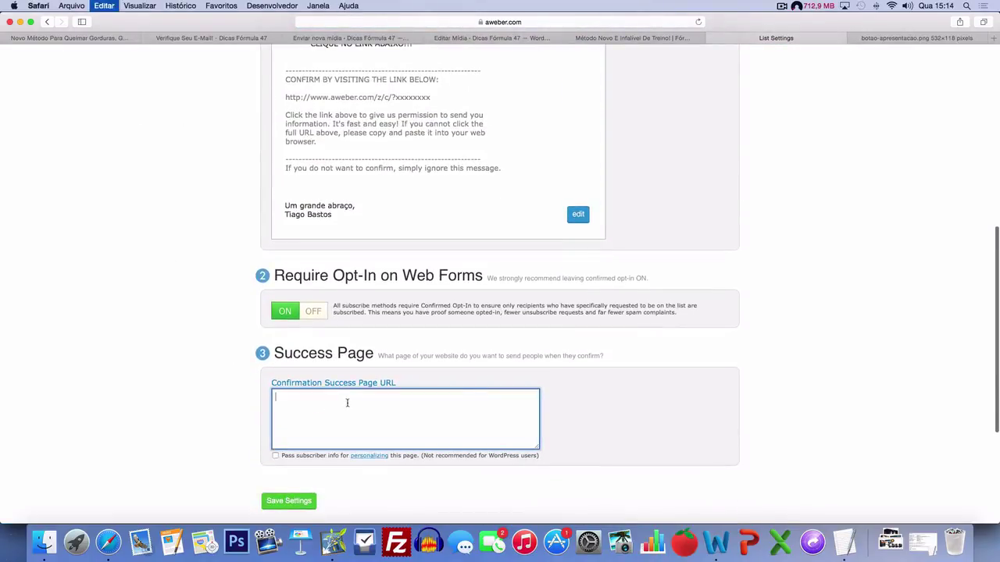
pyautogui.press('super+v')
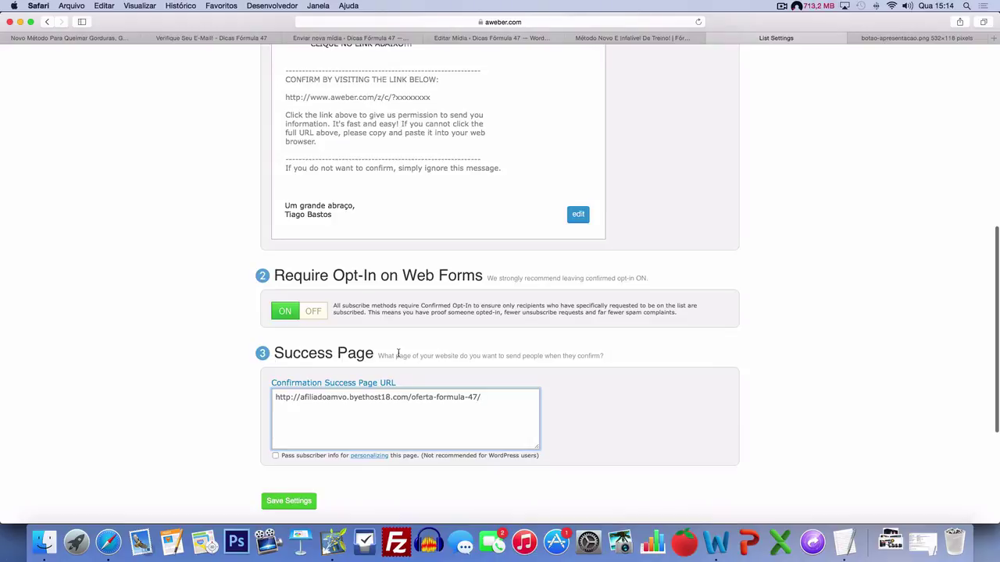
pyautogui.click(285, 500)
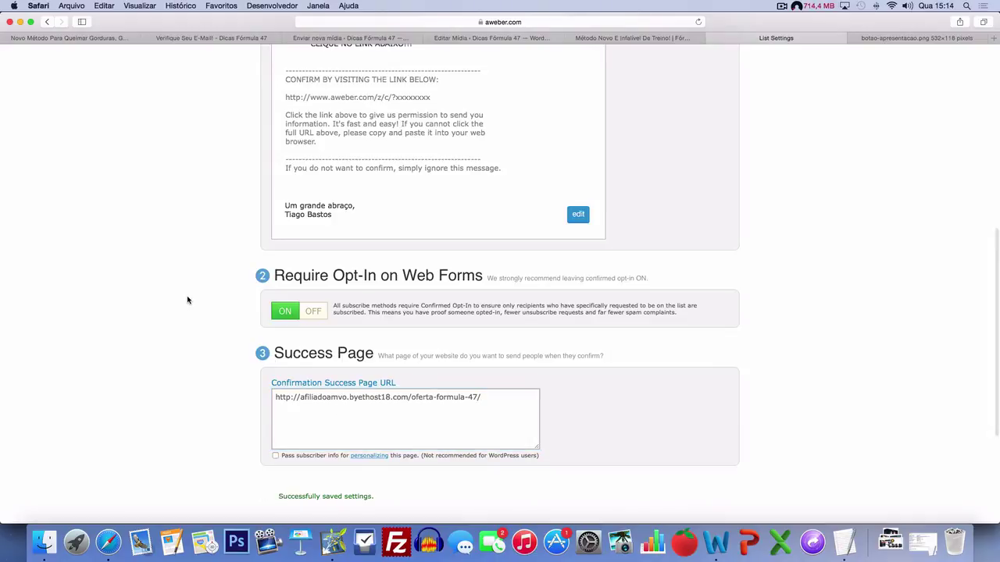
# - Look over the live capture page and the "Verifique Seu E-Mail!" page once more
pyautogui.scroll(10, 188, 300)
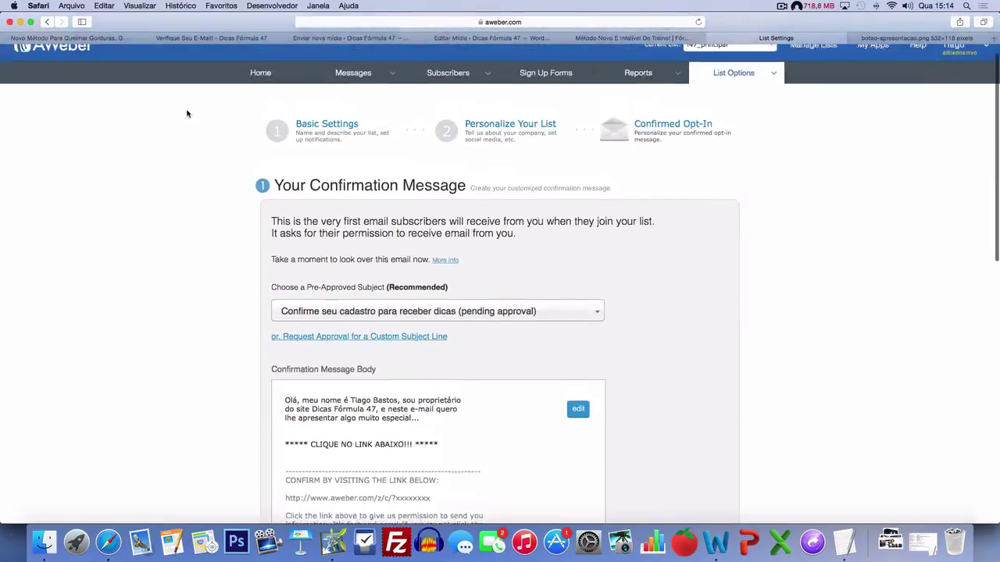
pyautogui.click(68, 37)
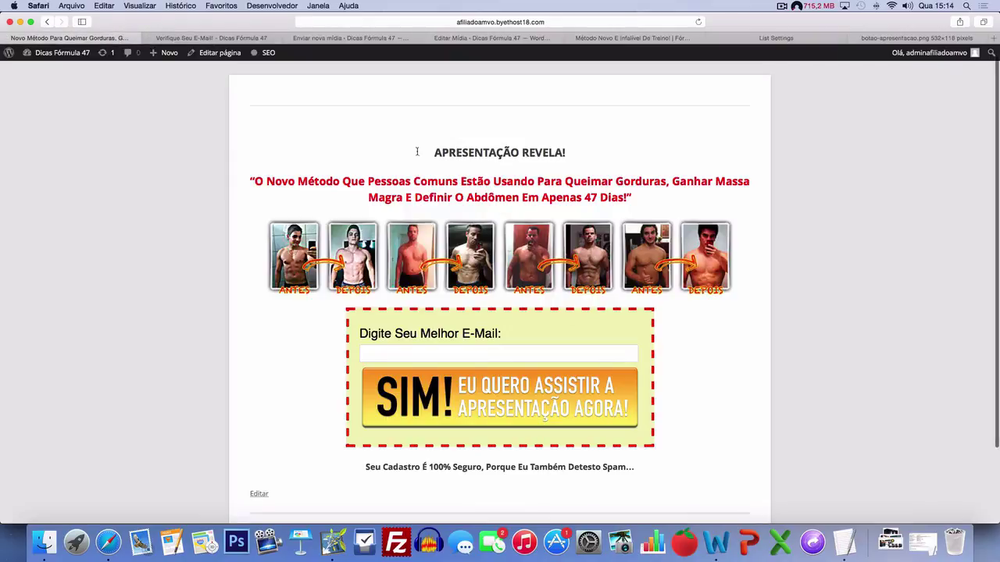
pyautogui.click(218, 39)
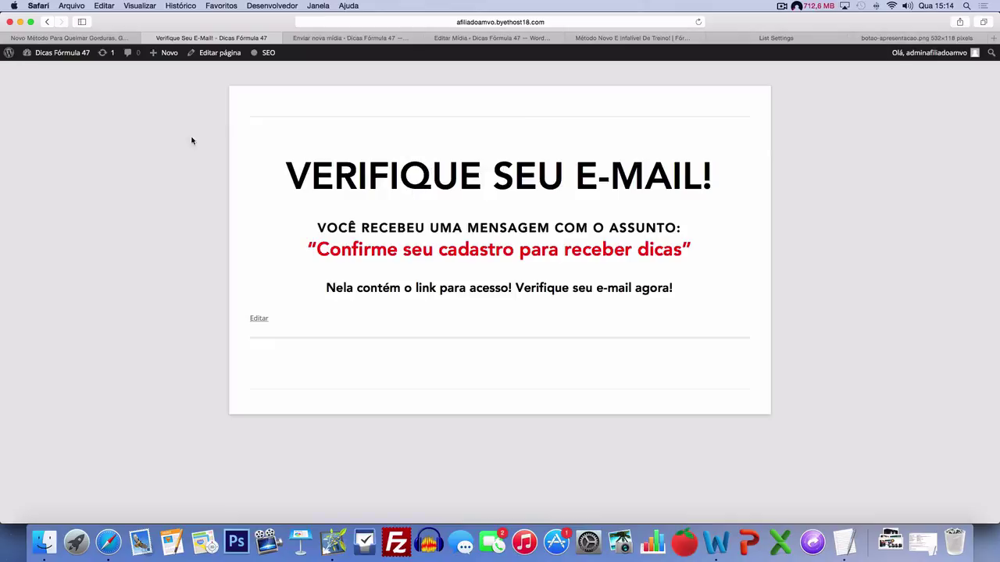
# - Go to the WordPress dashboard's list of all pages and open the "Download" page for editing
pyautogui.click(99, 44)
pyautogui.moveTo(70, 53)
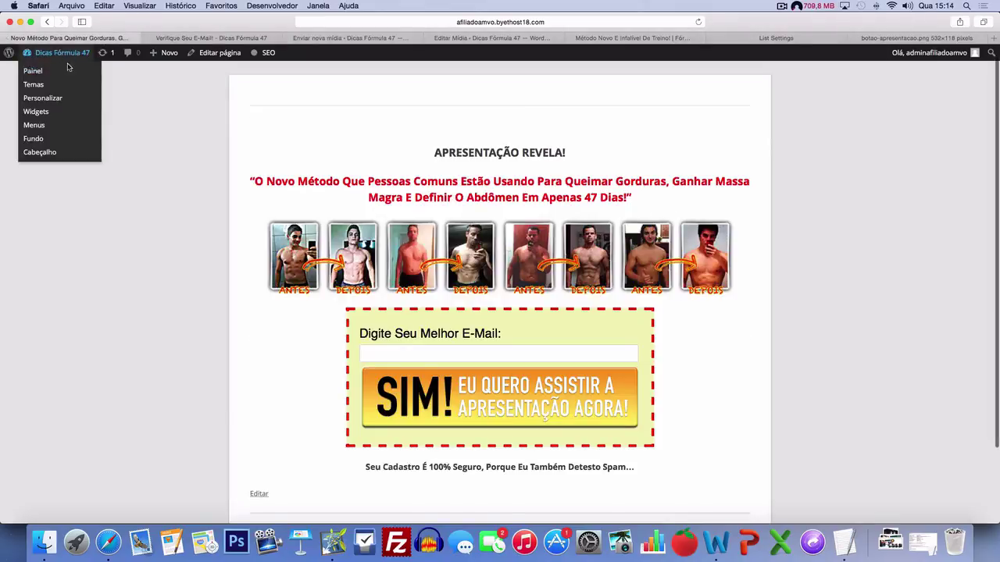
pyautogui.click(66, 73)
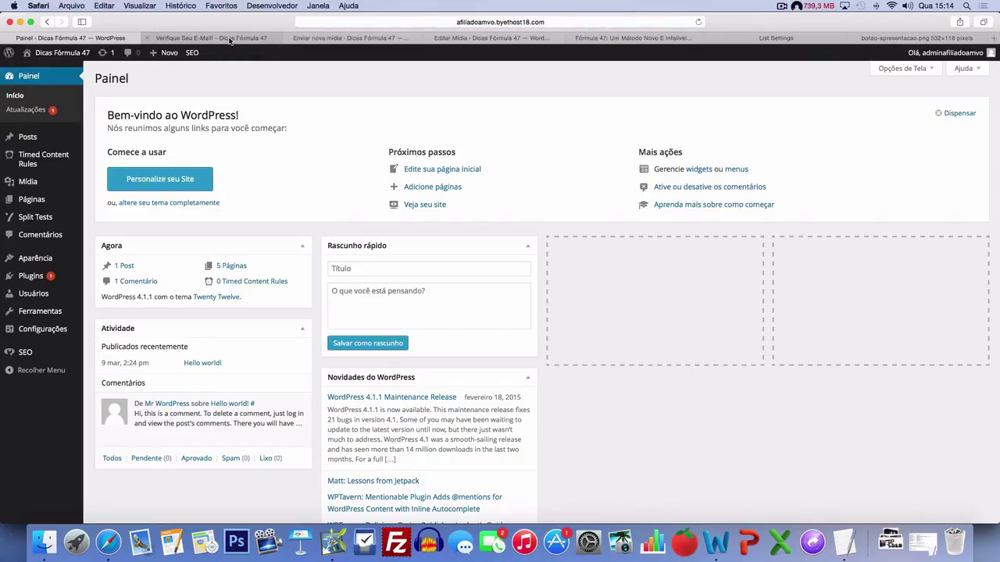
pyautogui.moveTo(41, 203)
pyautogui.click(111, 202)
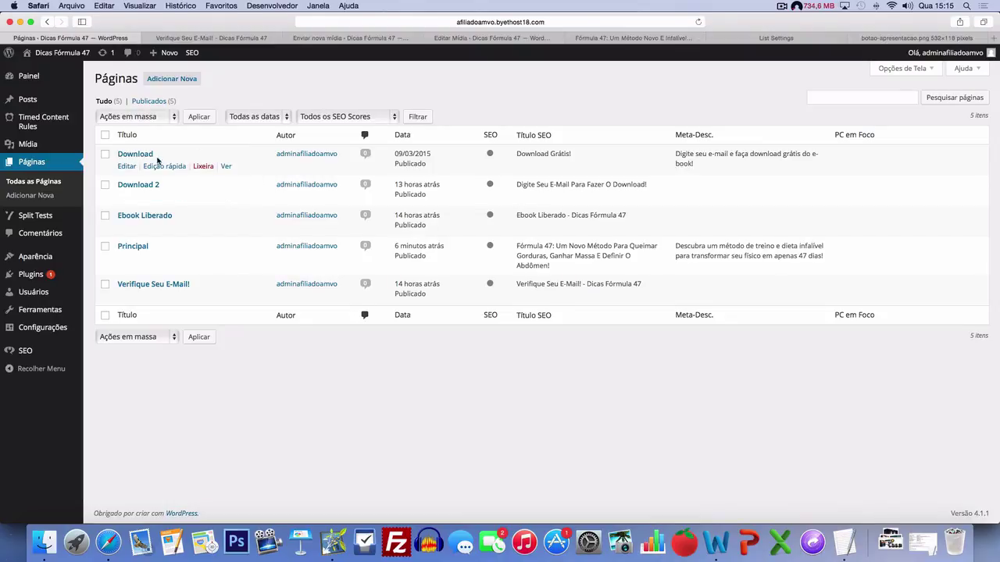
pyautogui.click(125, 167)
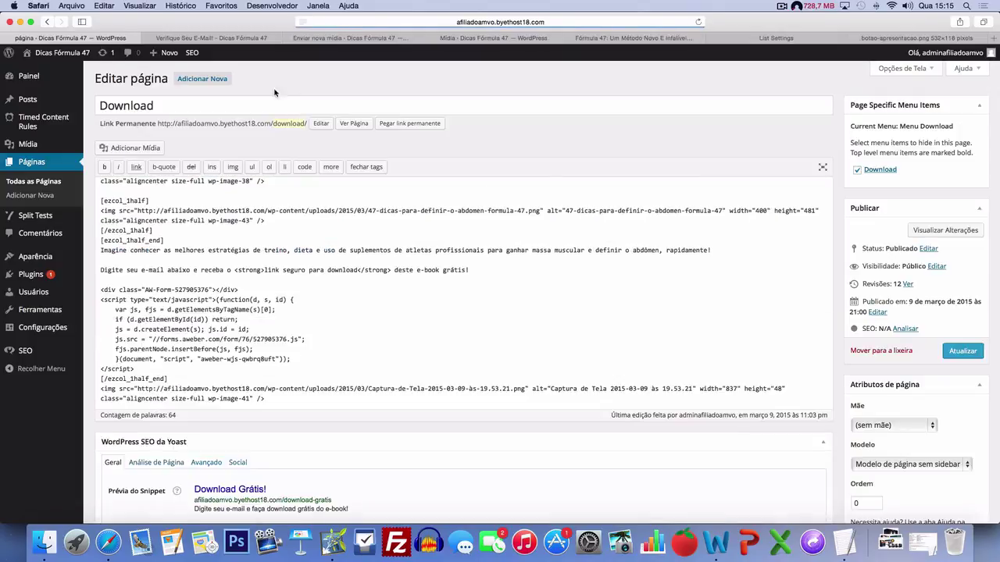
# - Set the Download page's SEO title to "E-book Grátis Com 47 Dicas Para Secar A Barriga!"
pyautogui.scroll(-8, 234, 164)
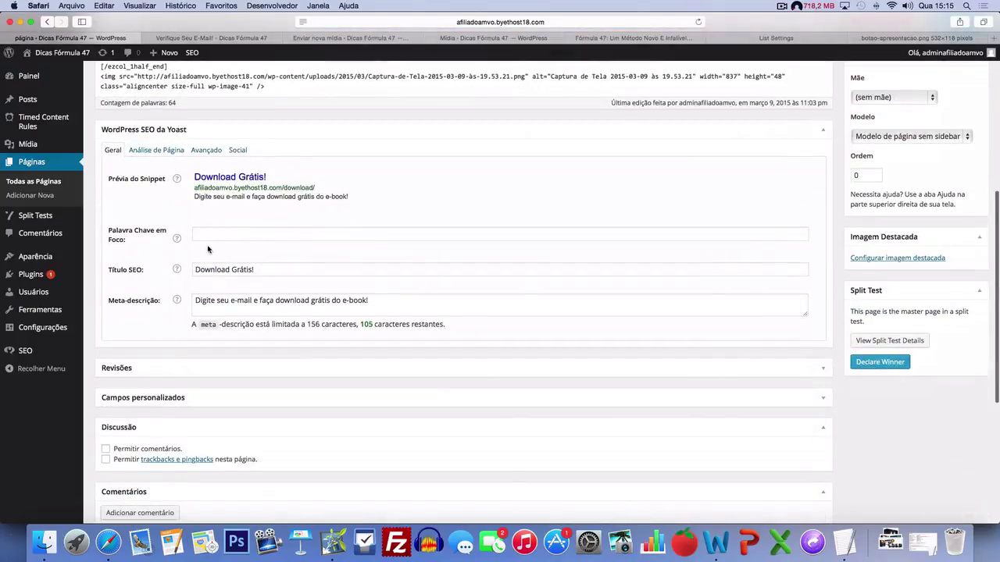
pyautogui.tripleClick(266, 269)
pyautogui.scroll(-1, 287, 225)
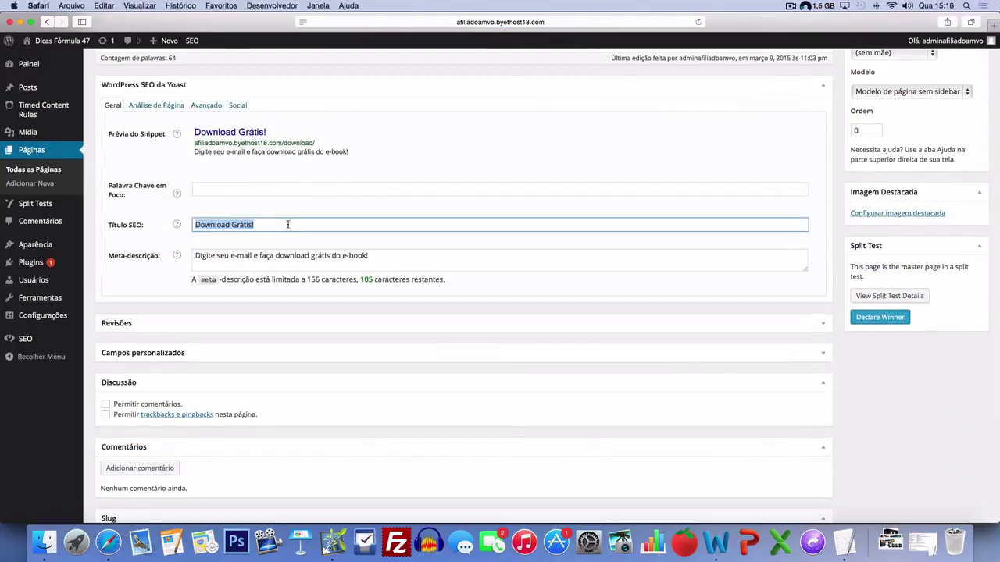
pyautogui.write('E-bo')
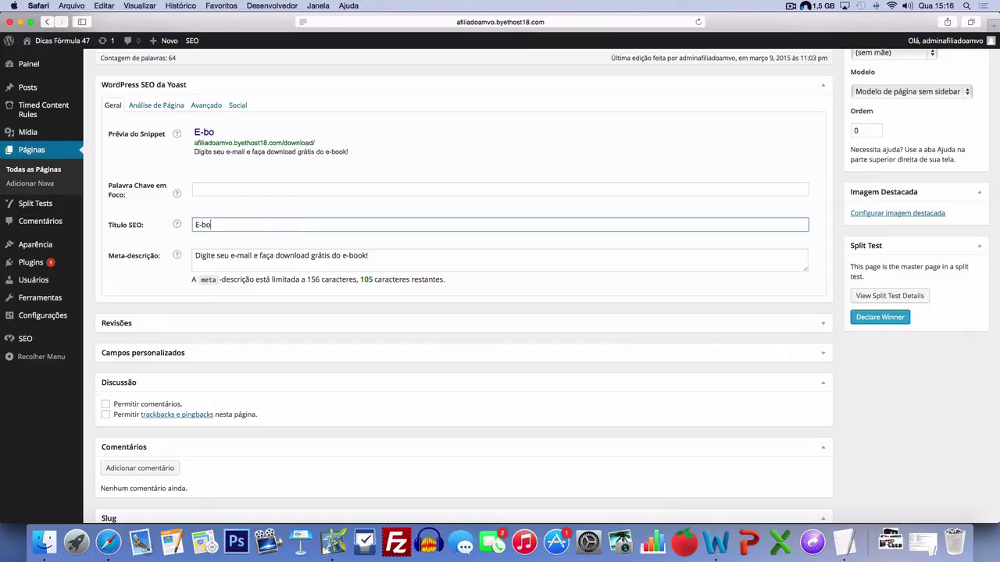
pyautogui.write('ok Grátis Com 47 ')
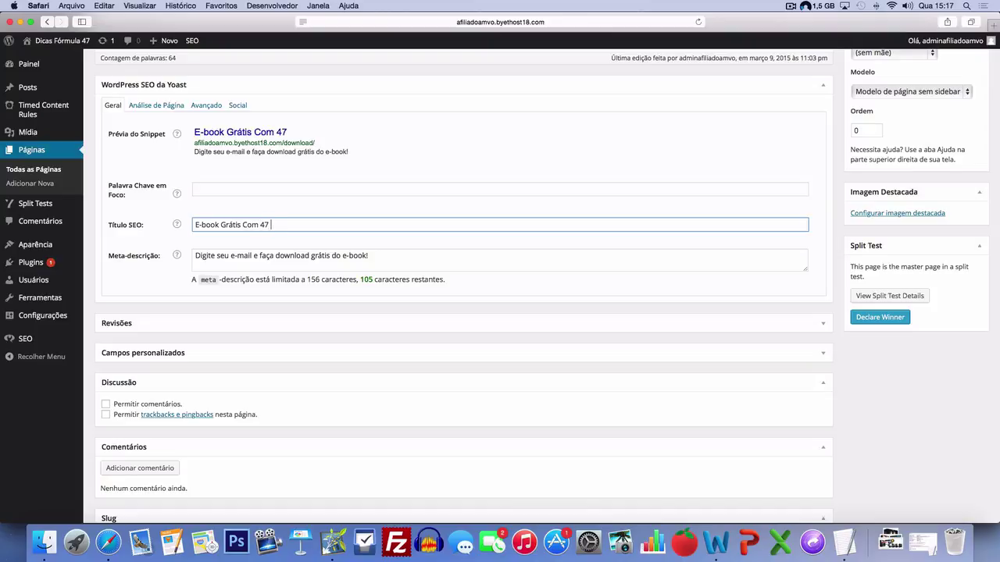
pyautogui.write('Dicas Para Seca')
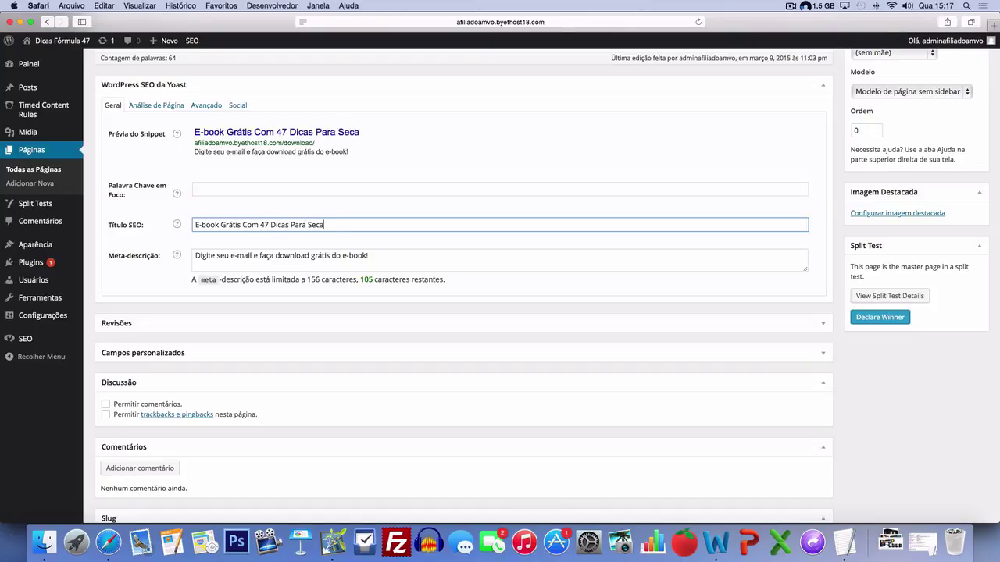
pyautogui.write('r A Barriga!')
pyautogui.press('Tab')
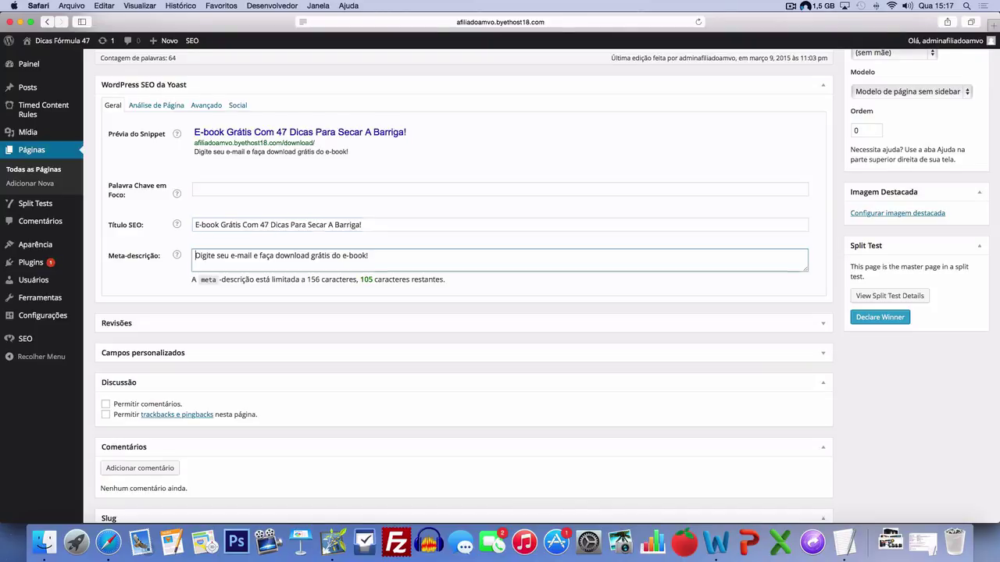
pyautogui.press('super+a')
pyautogui.write('De')
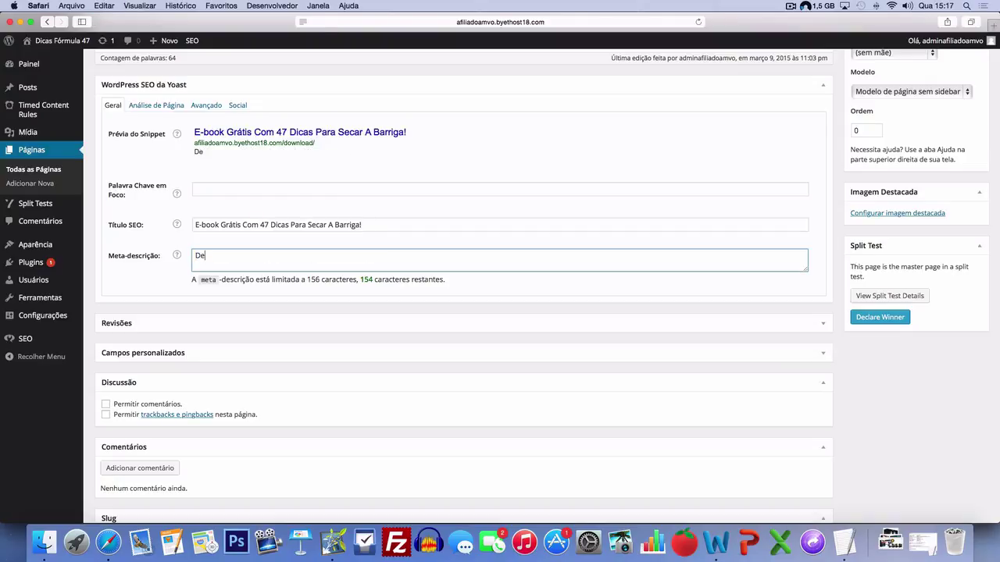
pyautogui.write('scubra Como Atletas Profi')
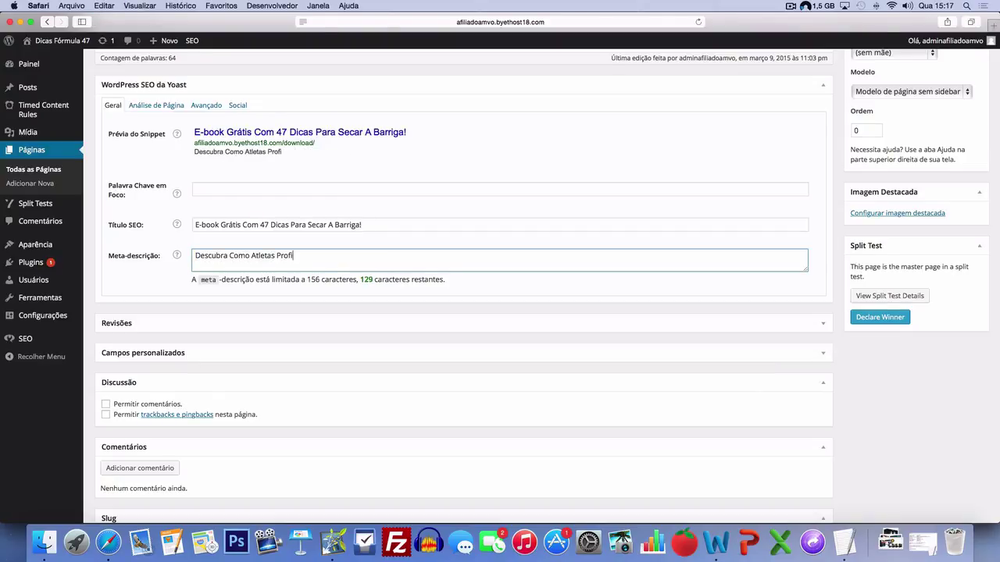
pyautogui.write('ssina')
# - Set the meta description to "47 Dicas De Treino, Dieta E Uso De Suplementos Para Secar A Barriga Rapidamente!"
pyautogui.press('super+a')
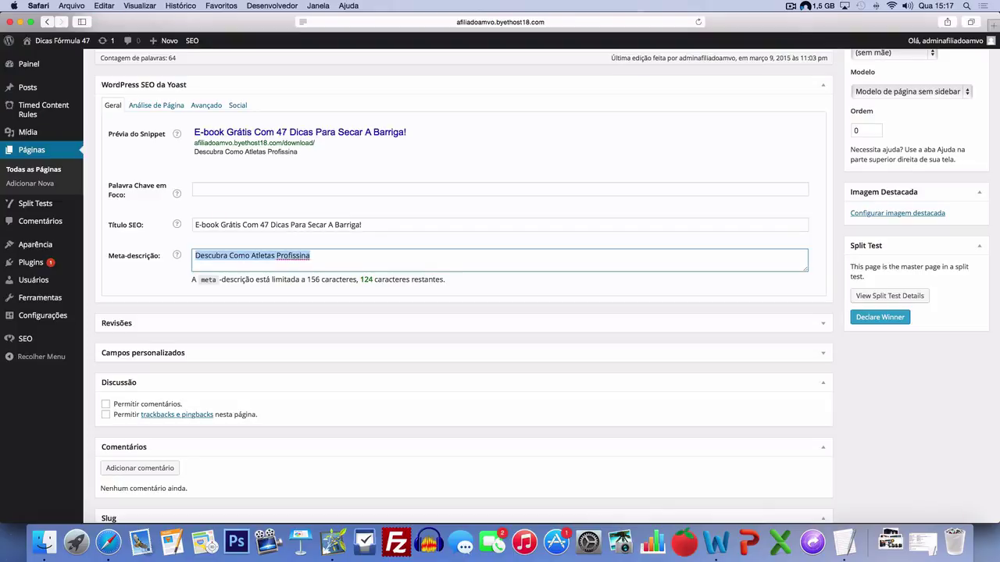
pyautogui.write('Dicas De Treino')
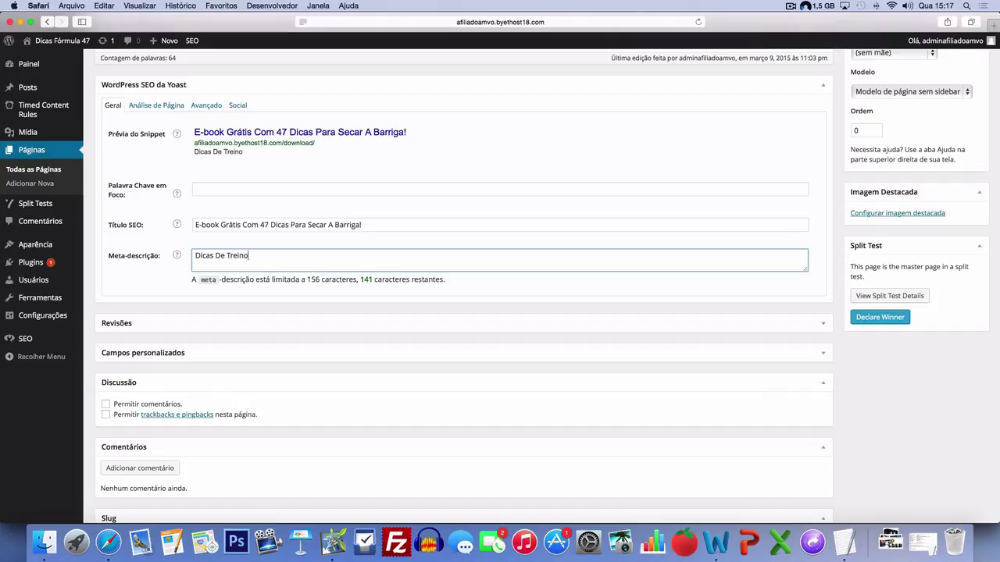
pyautogui.write(', Dieta E Uso De Supl')
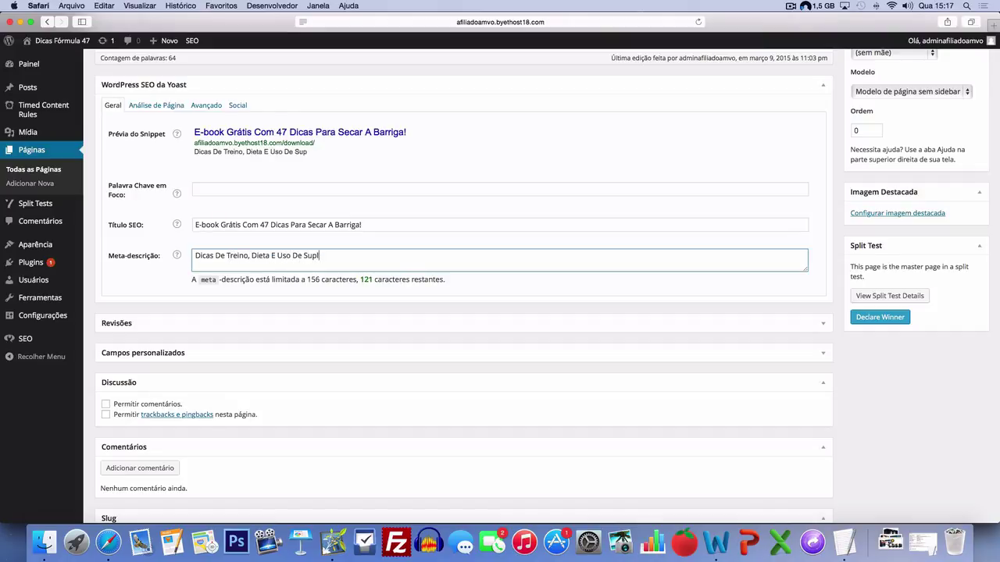
pyautogui.write('ementos Para Se')
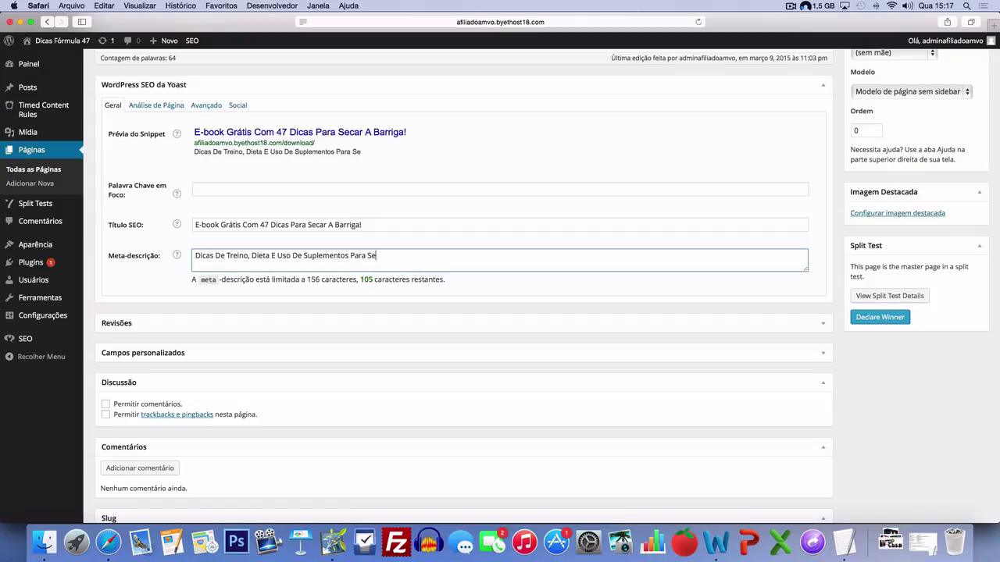
pyautogui.write('car A Barriga Rapidamente!')
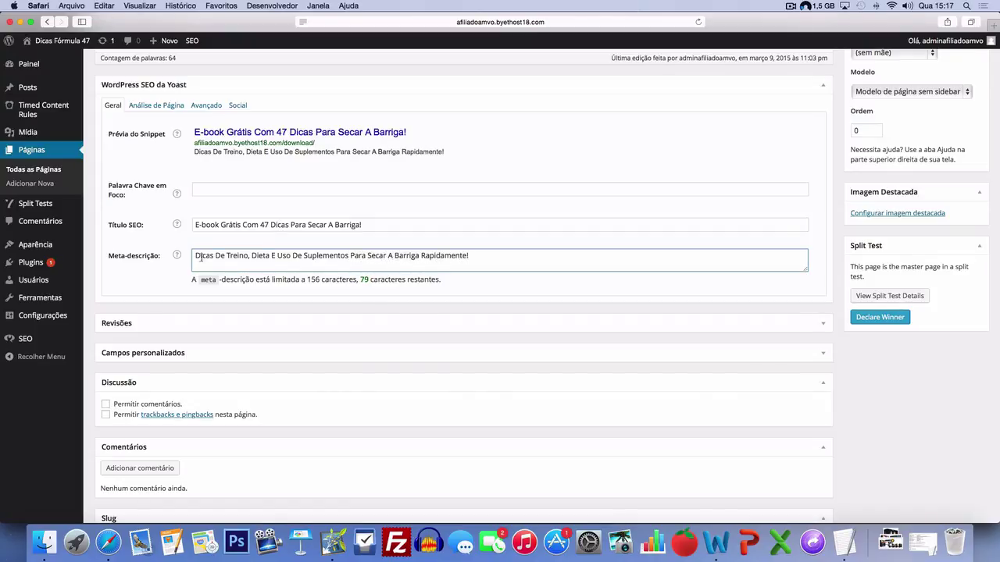
pyautogui.write('47')
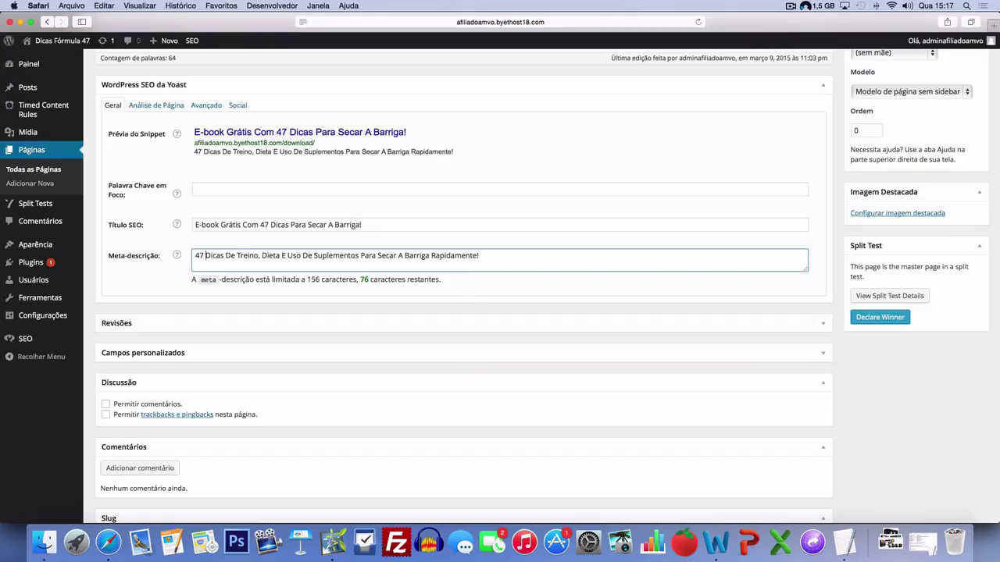
# - Copy the SEO title into the Facebook Title of the page's social settings
pyautogui.click(221, 224)
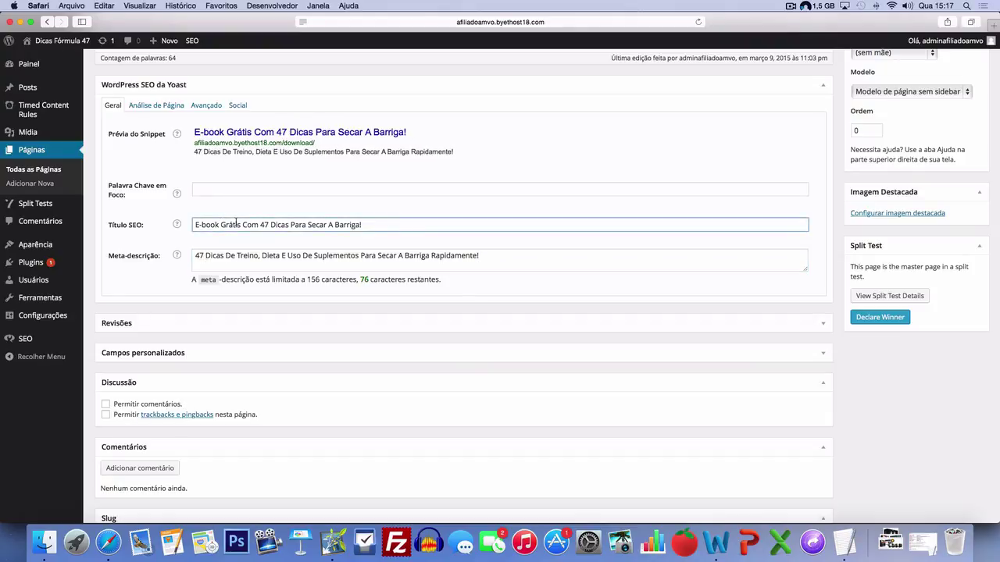
pyautogui.press('super+a')
pyautogui.press('super+c')
pyautogui.click(238, 105)
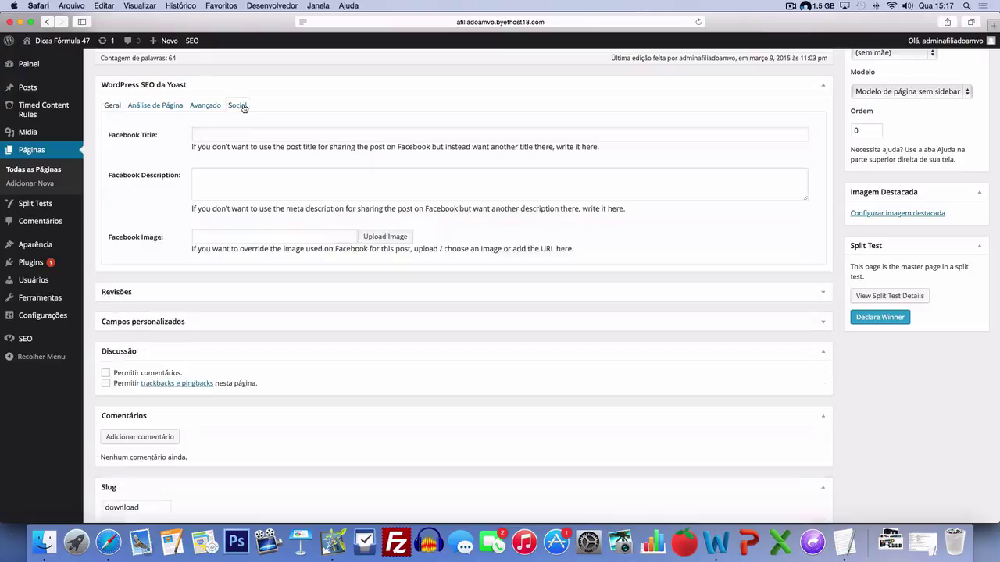
pyautogui.click(246, 134)
pyautogui.press('super+v')
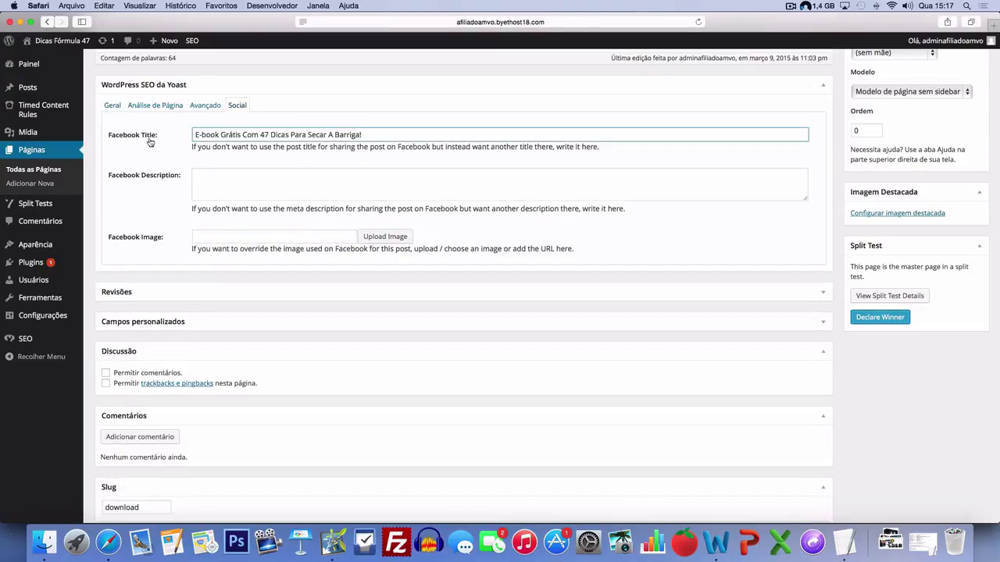
# - Copy the meta description into the Facebook Description of the page's social settings
pyautogui.click(112, 105)
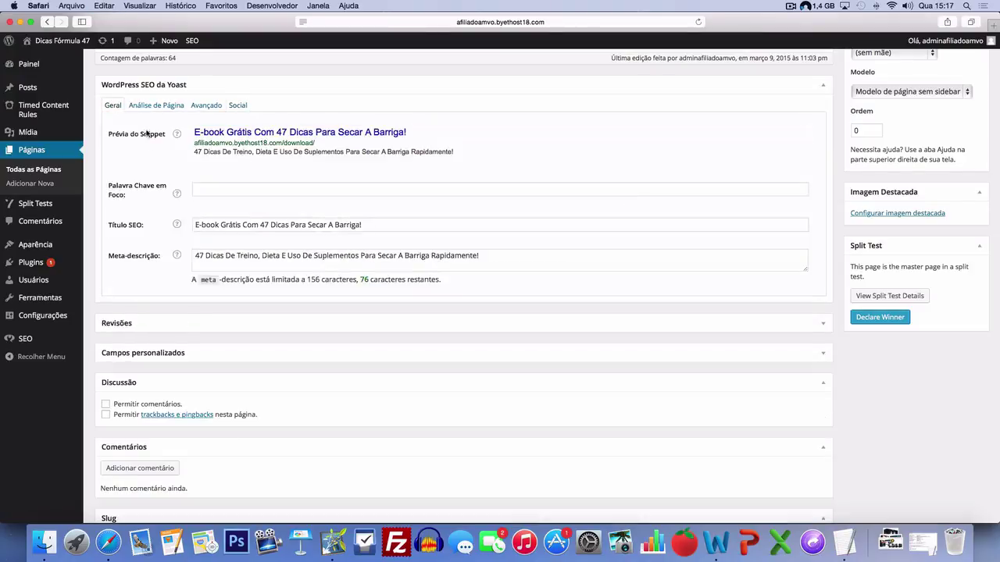
pyautogui.tripleClick(245, 256)
pyautogui.press('super+c')
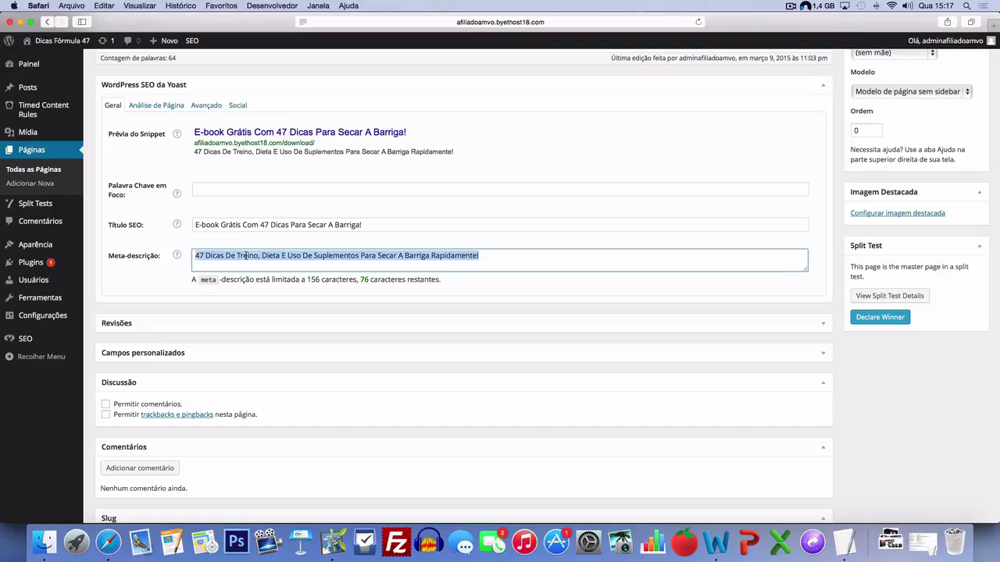
pyautogui.click(238, 104)
pyautogui.click(240, 193)
pyautogui.press('super+v')
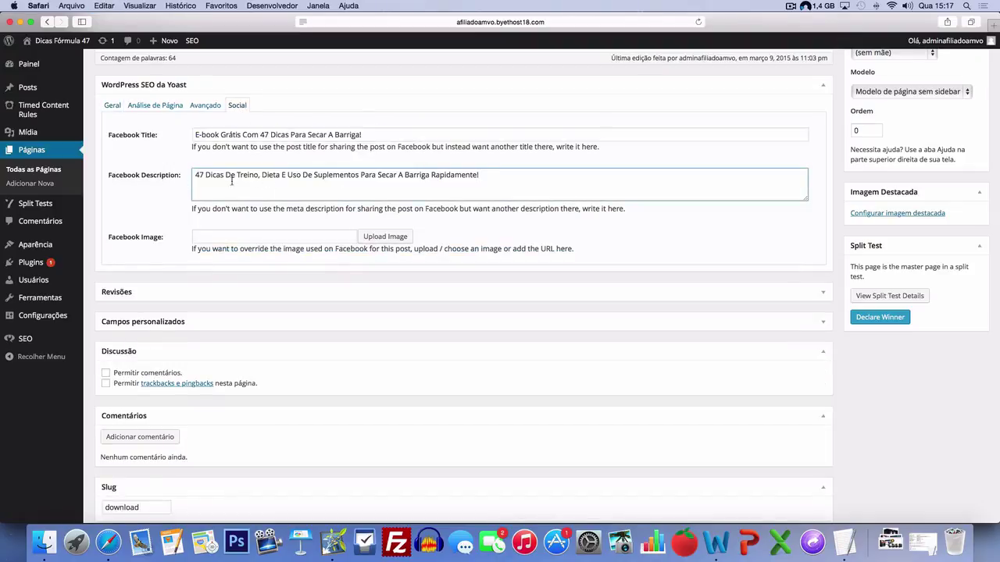
# - Upload banner-ebook.jpg from the Arquivos folder in Documentos and use it as the page's Facebook image
pyautogui.click(230, 236)
pyautogui.scroll(10, 218, 258)
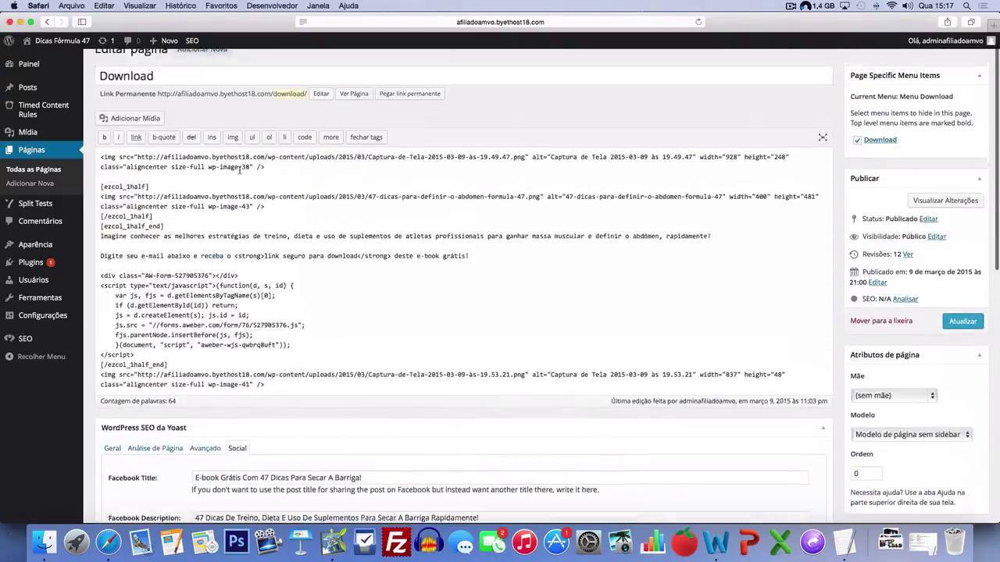
pyautogui.scroll(-8, 233, 157)
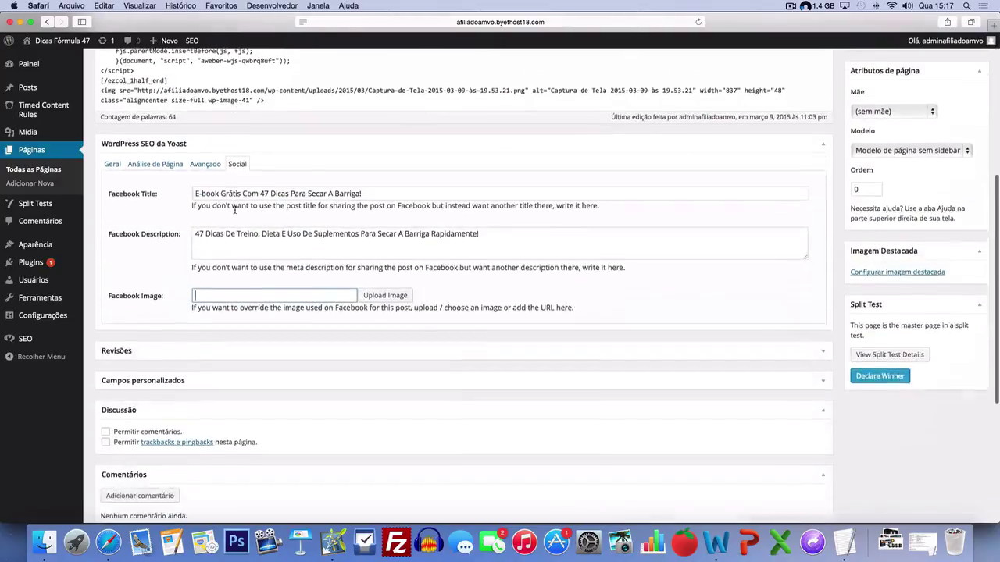
pyautogui.click(367, 239)
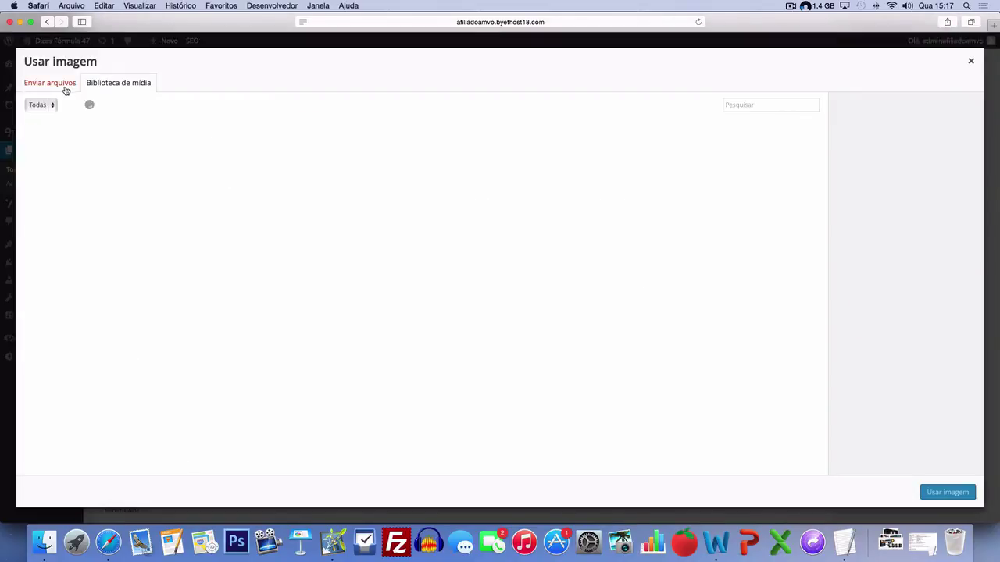
pyautogui.click(64, 88)
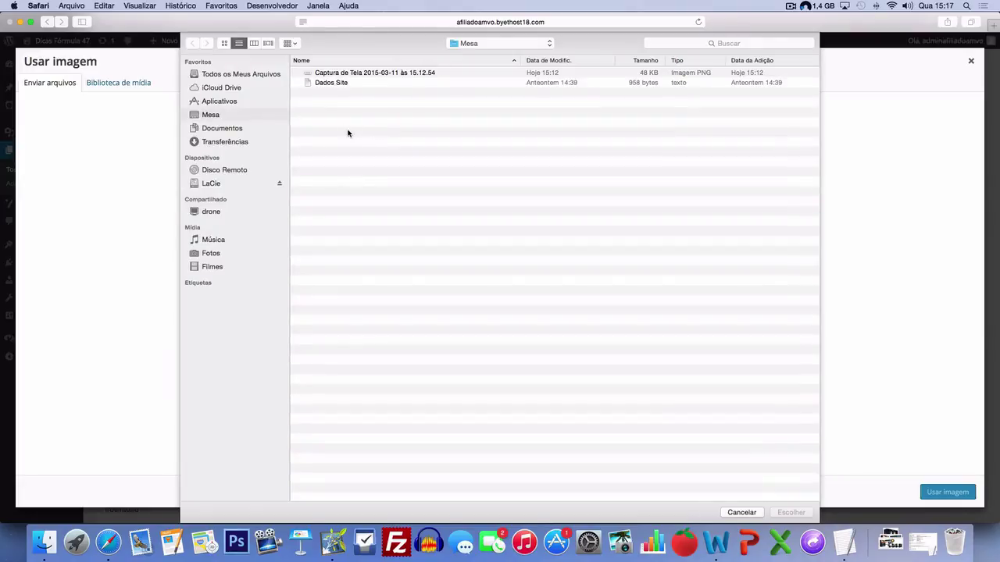
pyautogui.click(224, 128)
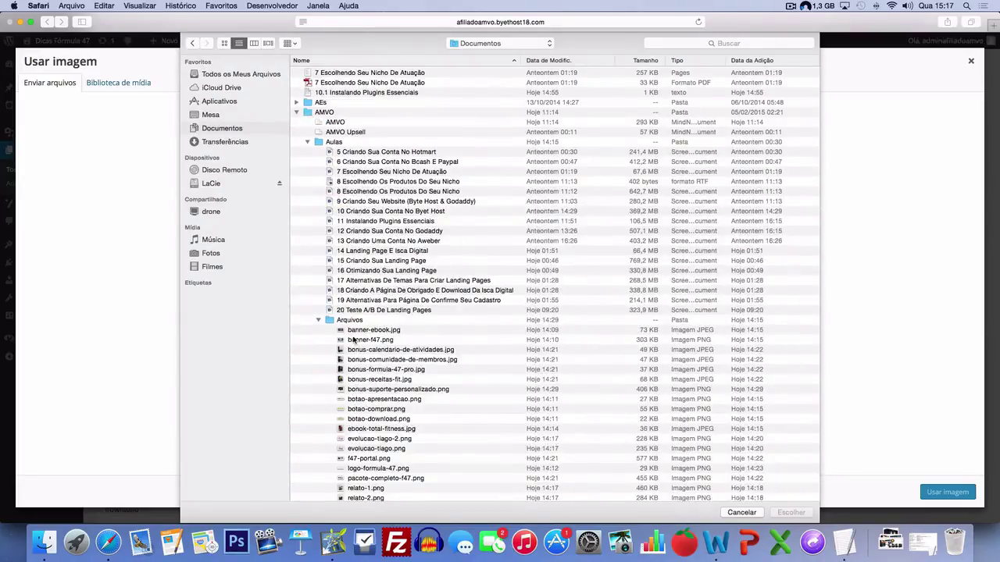
pyautogui.scroll(-5, 353, 338)
pyautogui.click(372, 157)
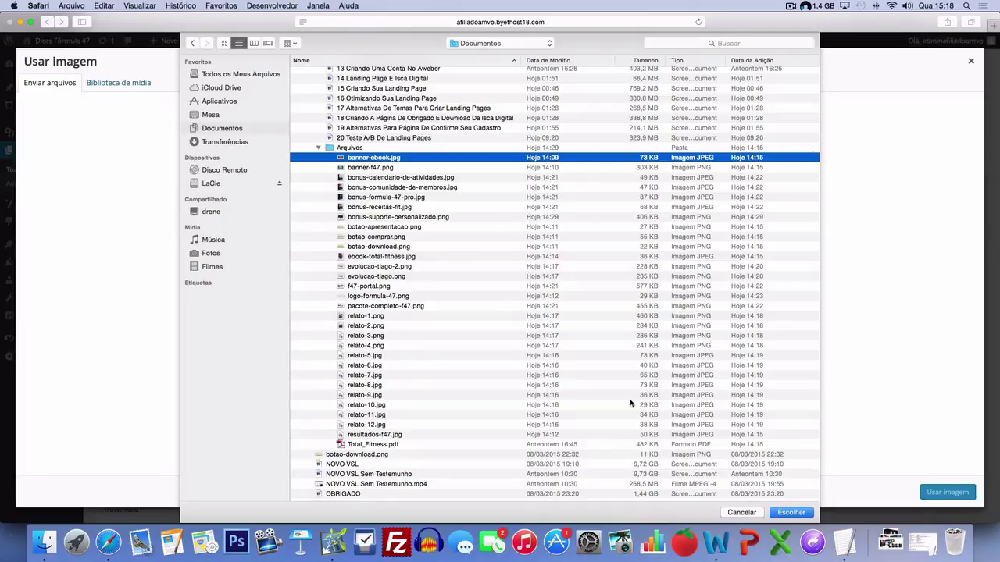
pyautogui.click(792, 515)
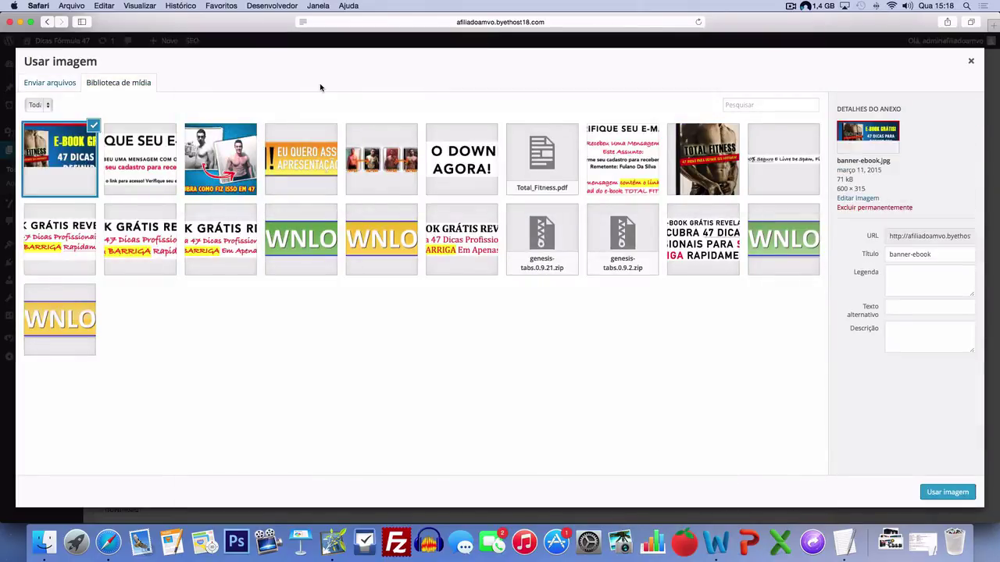
pyautogui.click(947, 493)
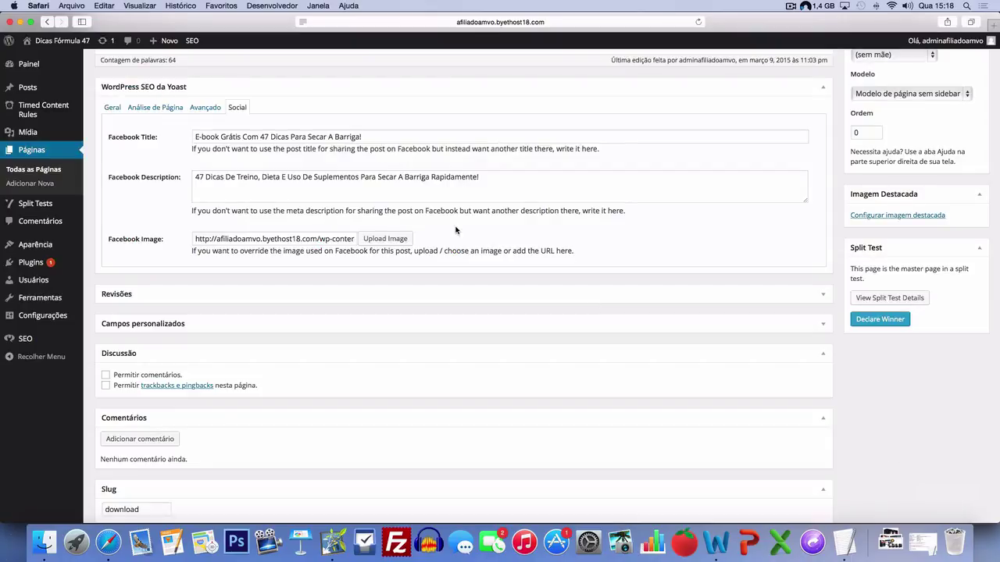
# - Update the Download page to save its SEO and Facebook sharing settings
pyautogui.scroll(-5, 404, 270)
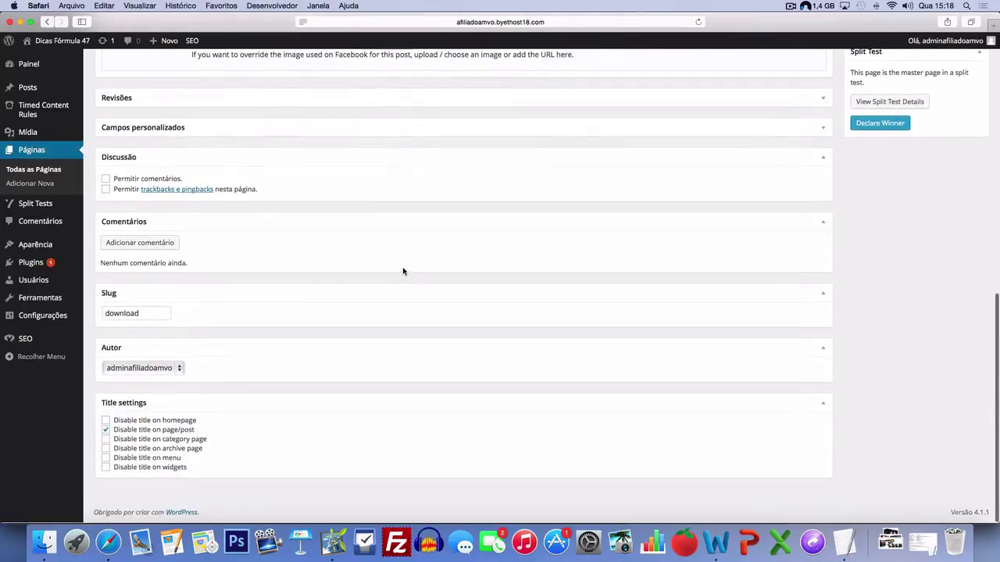
pyautogui.scroll(10, 403, 268)
pyautogui.scroll(3, 403, 268)
pyautogui.scroll(-3, 624, 296)
pyautogui.scroll(1, 859, 313)
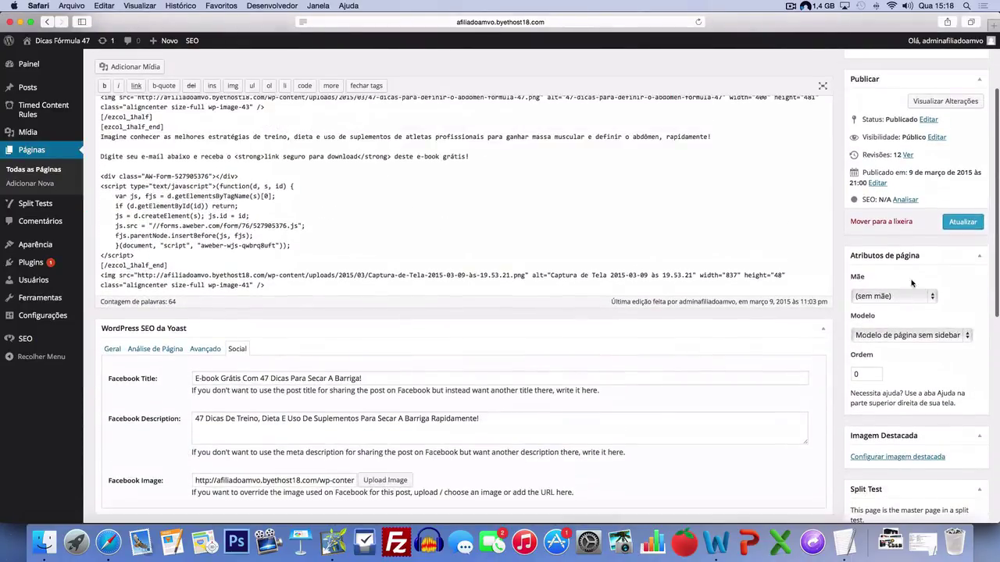
pyautogui.click(952, 222)
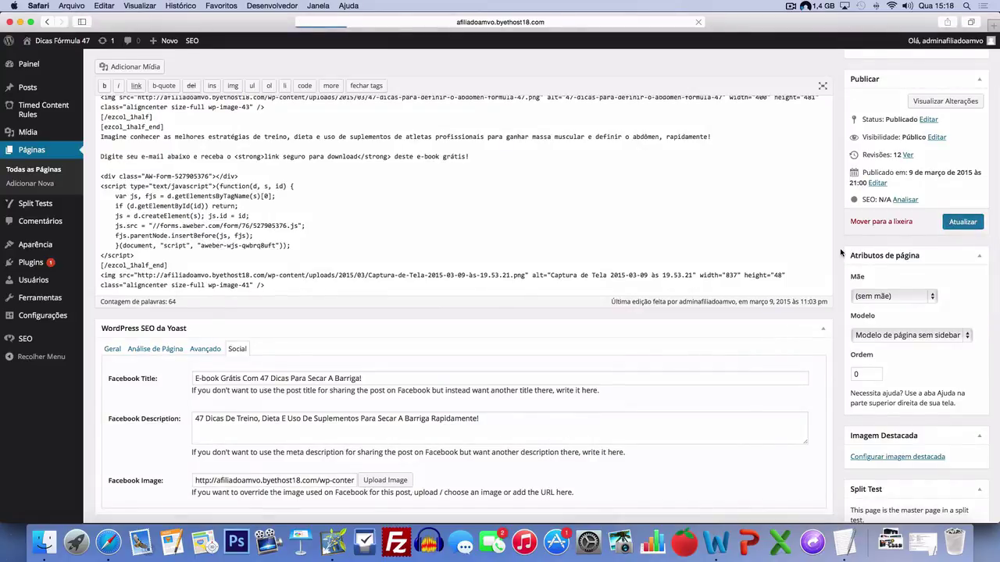
pyautogui.scroll(-6, 360, 304)
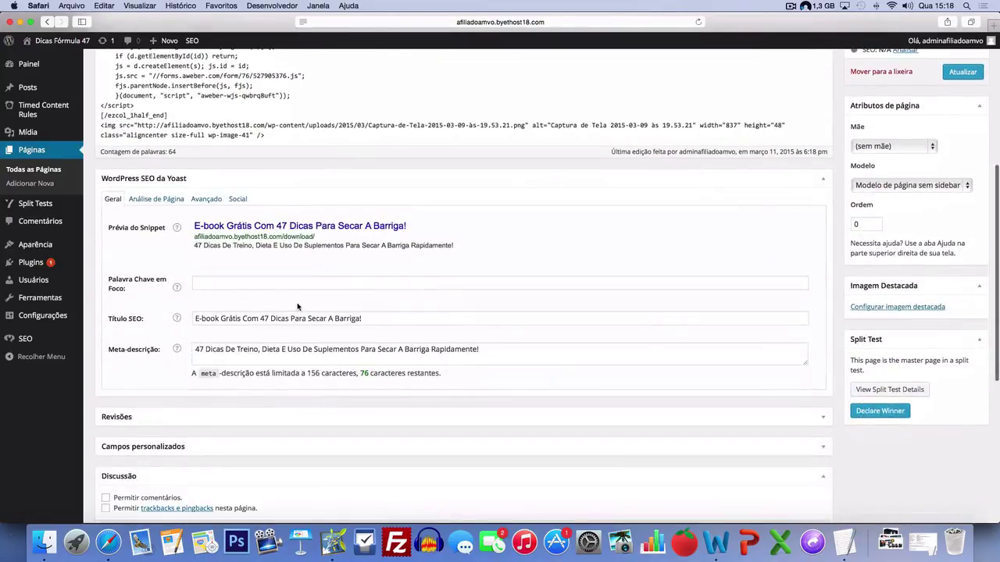
pyautogui.scroll(5, 282, 321)
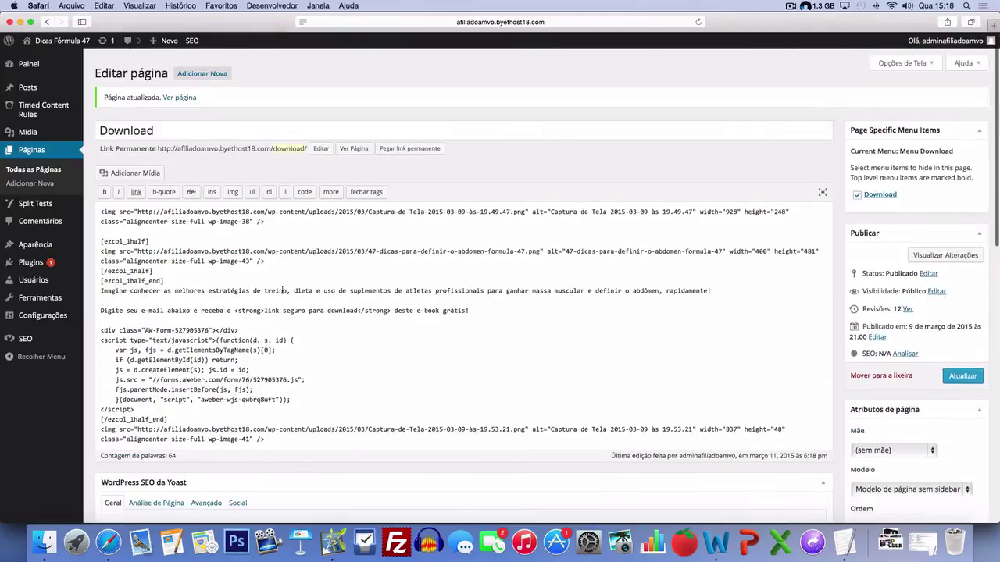
# - Return to the list of all pages and view the published Principal page to examine its layout and e-mail form
pyautogui.click(43, 173)
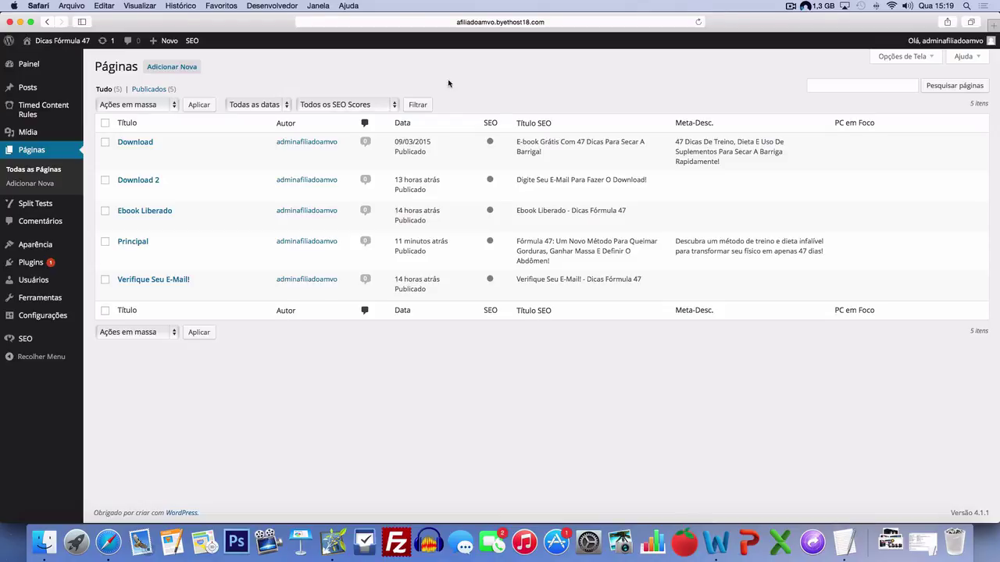
pyautogui.click(225, 253)
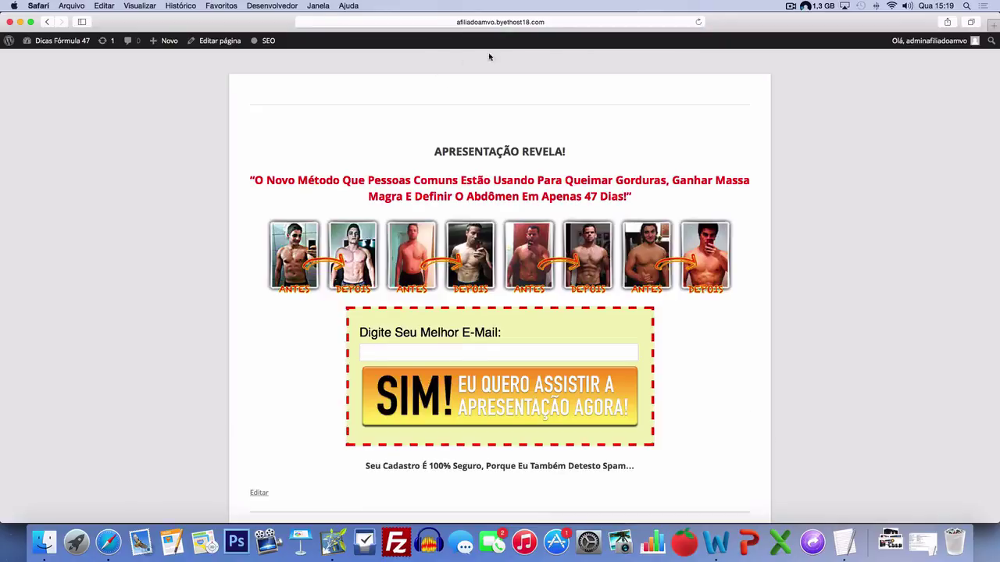
pyautogui.scroll(-3, 449, 109)
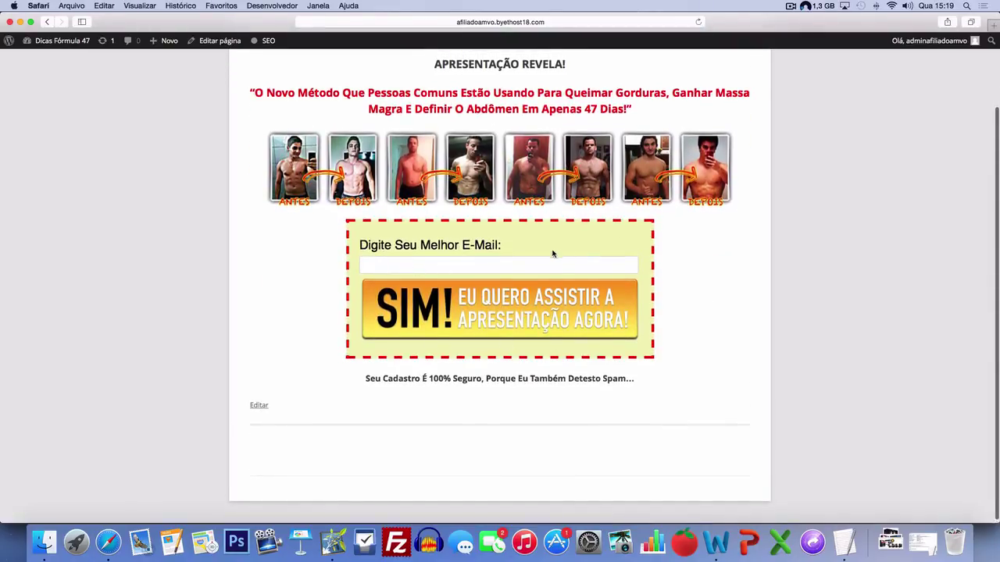
pyautogui.scroll(1, 637, 274)
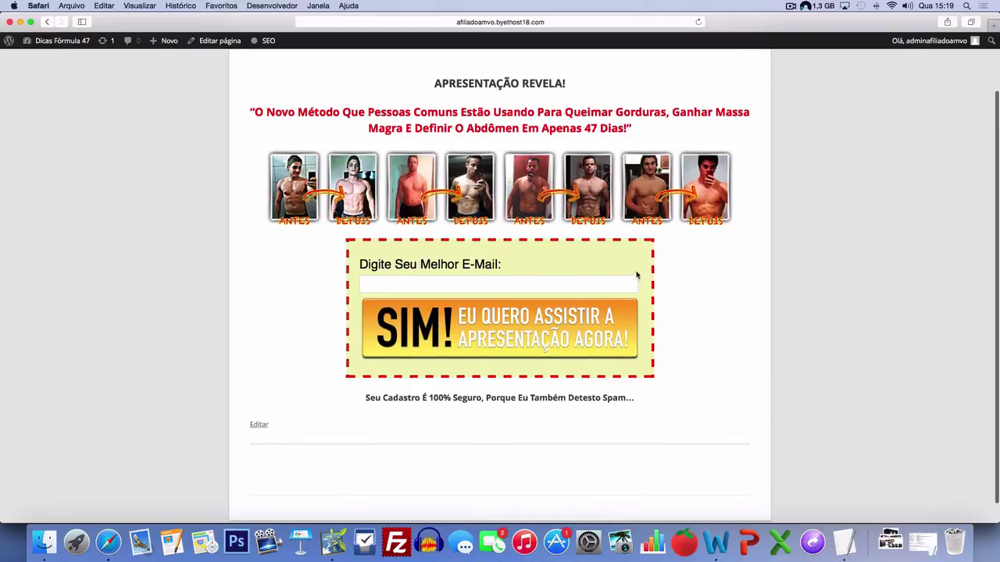